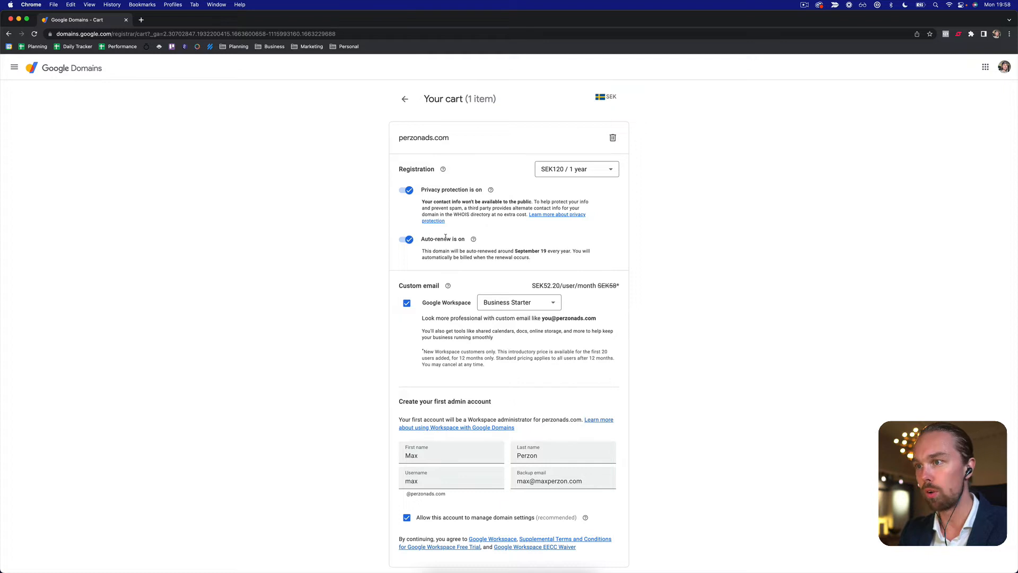
Step: Re-add Google Workspace and compare plans, keeping Business Starter at SEK52.20/user/month
left_click(407, 303)
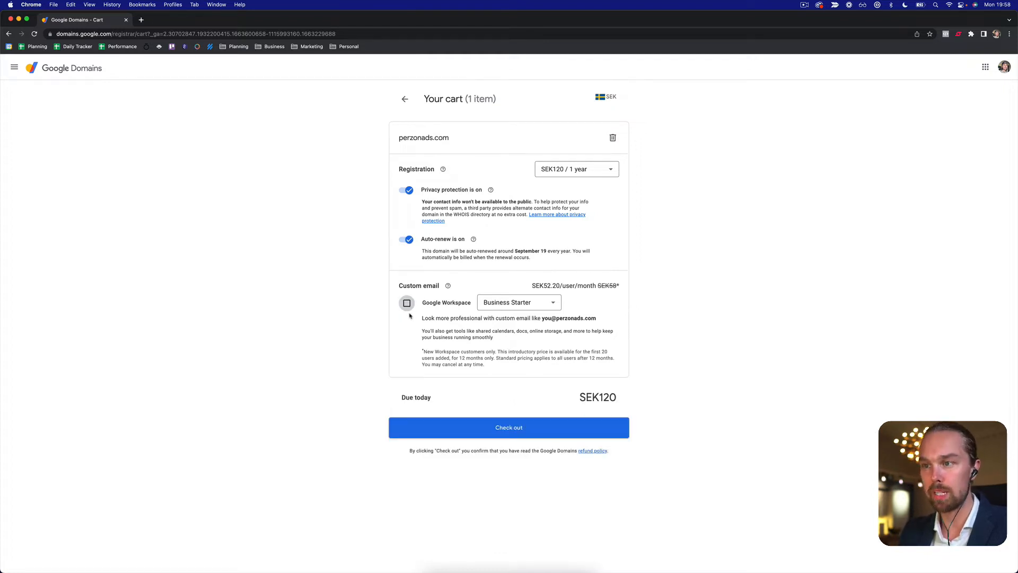
left_click(407, 304)
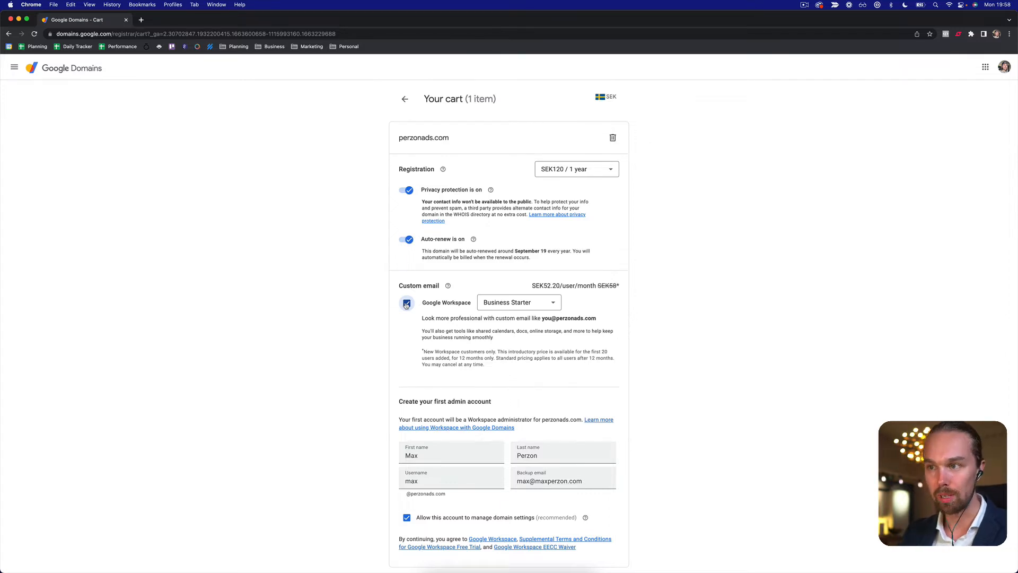
left_click(488, 304)
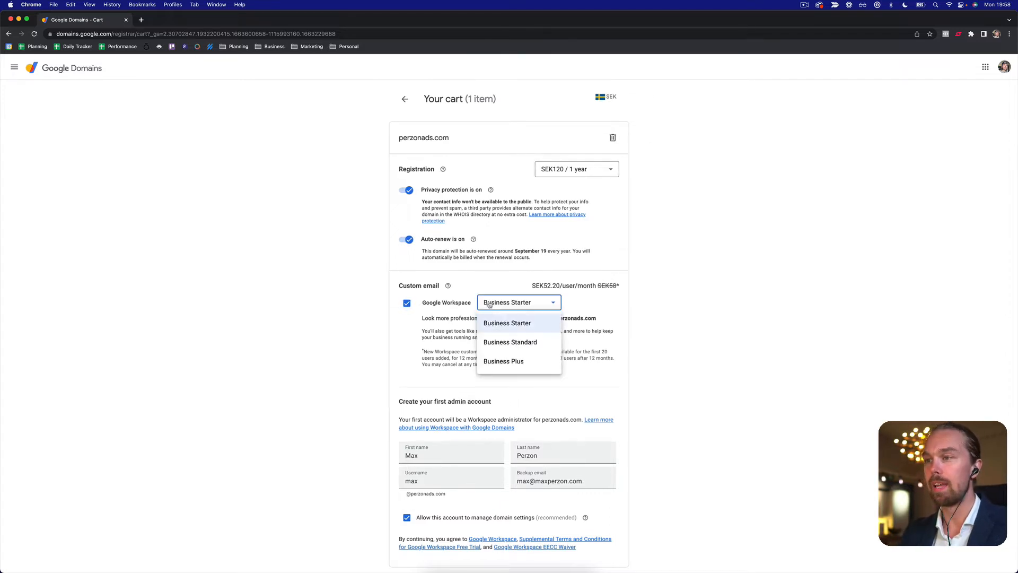
left_click(499, 329)
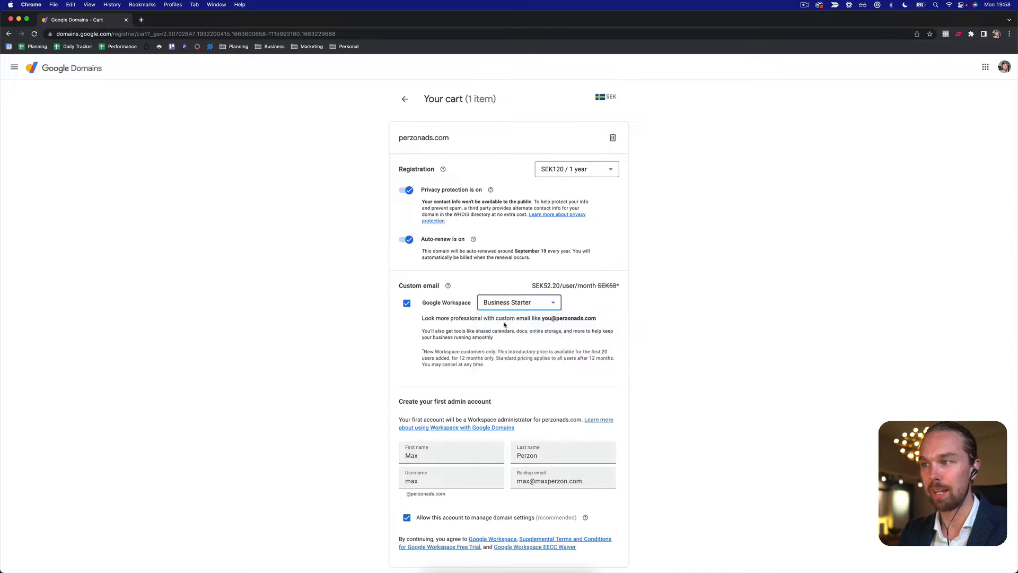
left_click(529, 308)
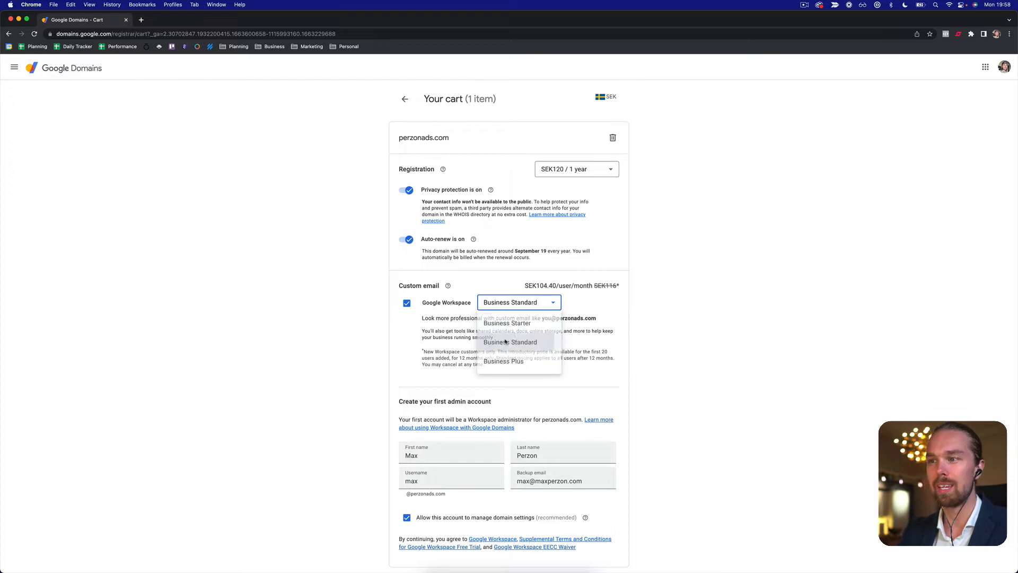
left_click(512, 338)
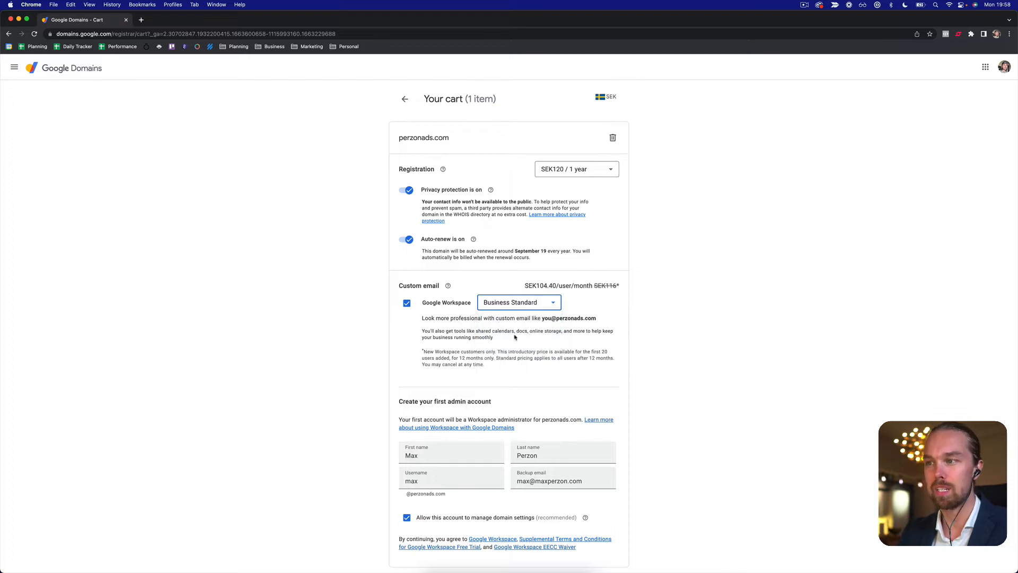
left_click(525, 307)
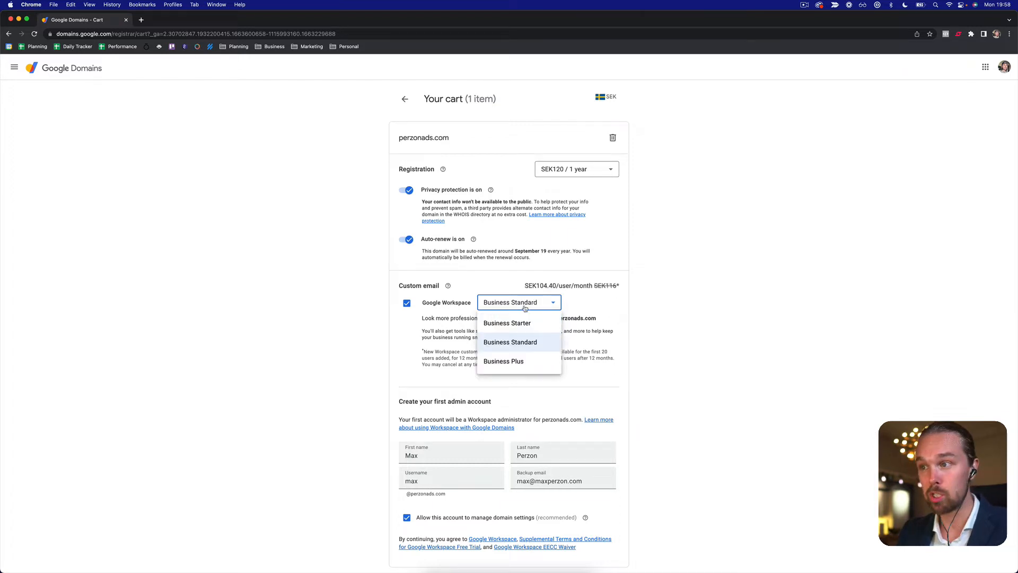
left_click(509, 321)
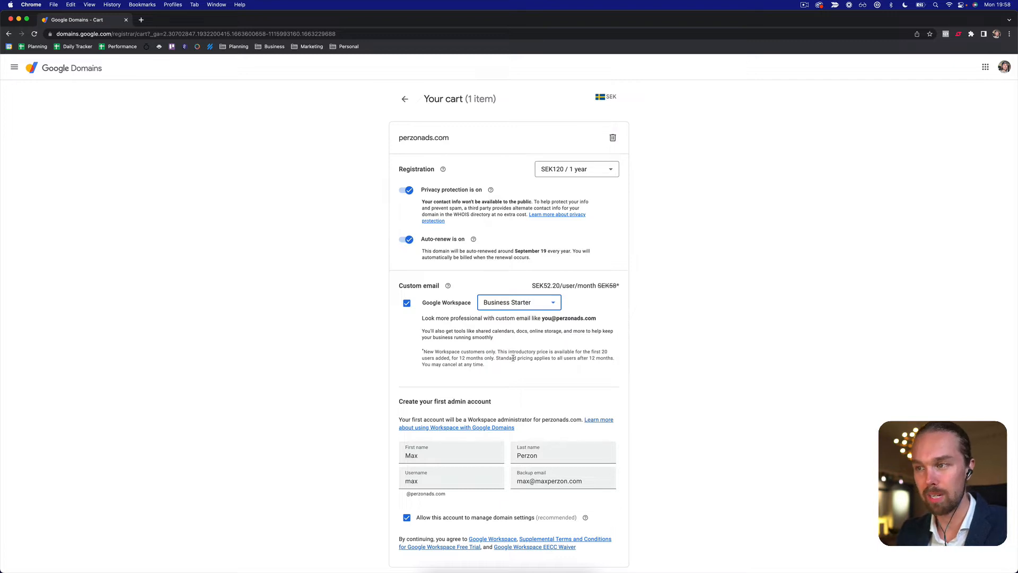
Step: Review the admin account's name and username fields, then proceed to checkout
scroll(498, 368, "down", 1)
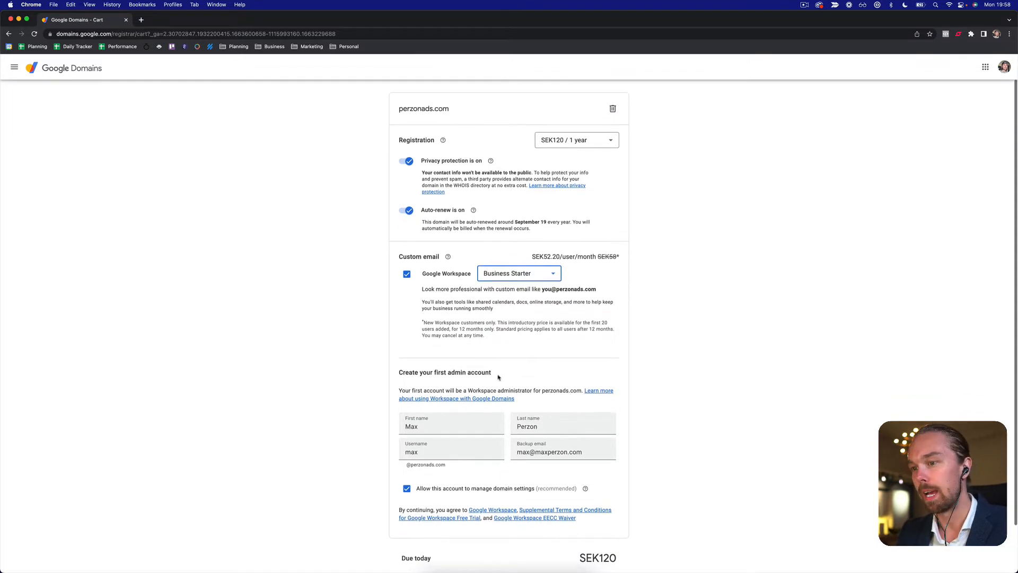
left_click(453, 428)
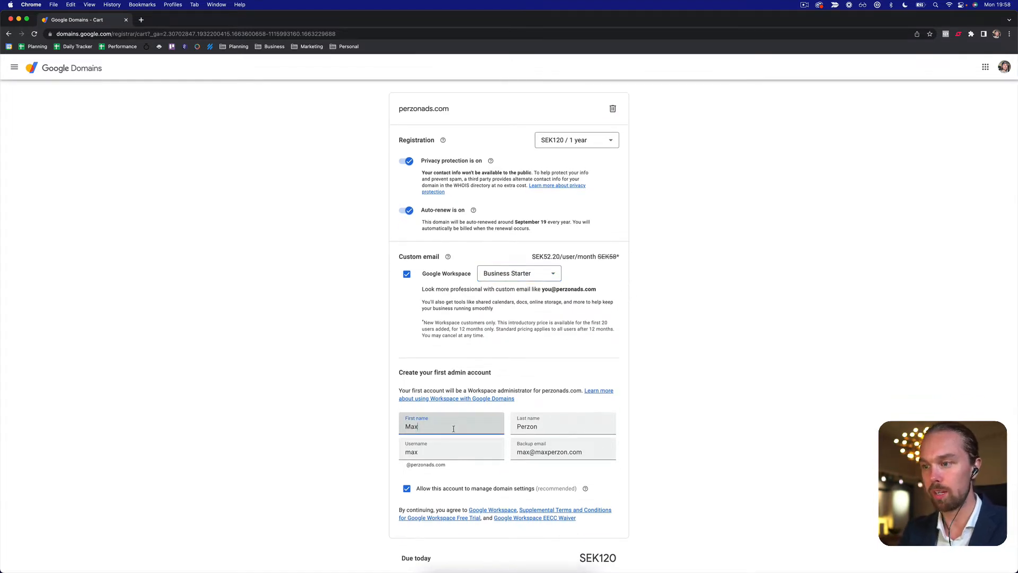
key("Tab")
key("Tab")
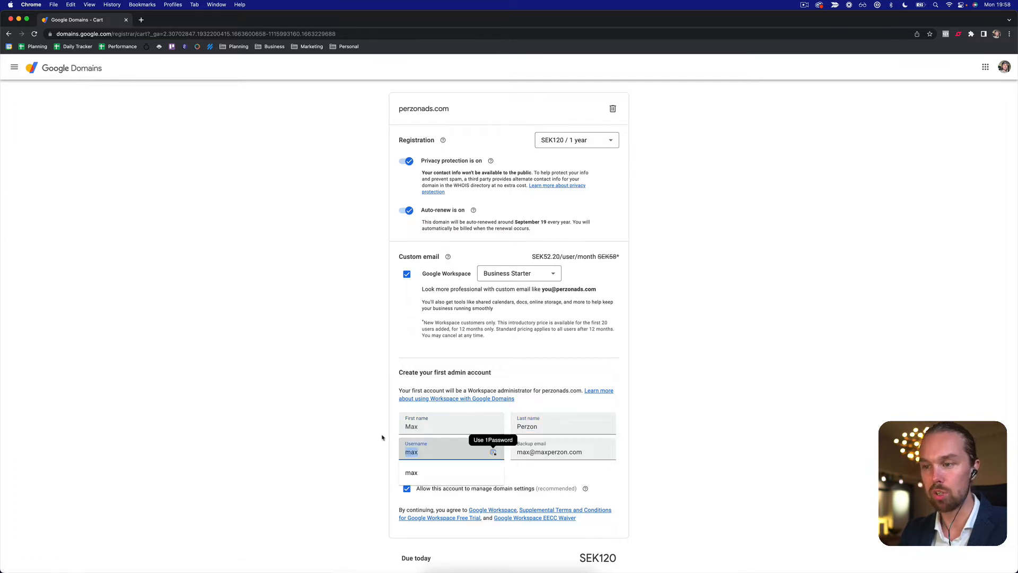
left_click(383, 436)
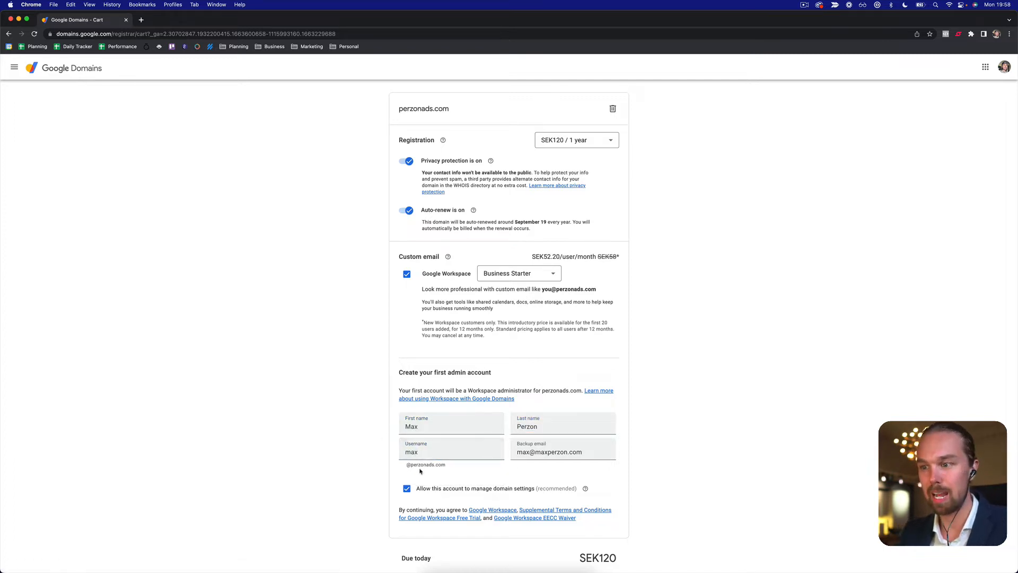
left_click(432, 454)
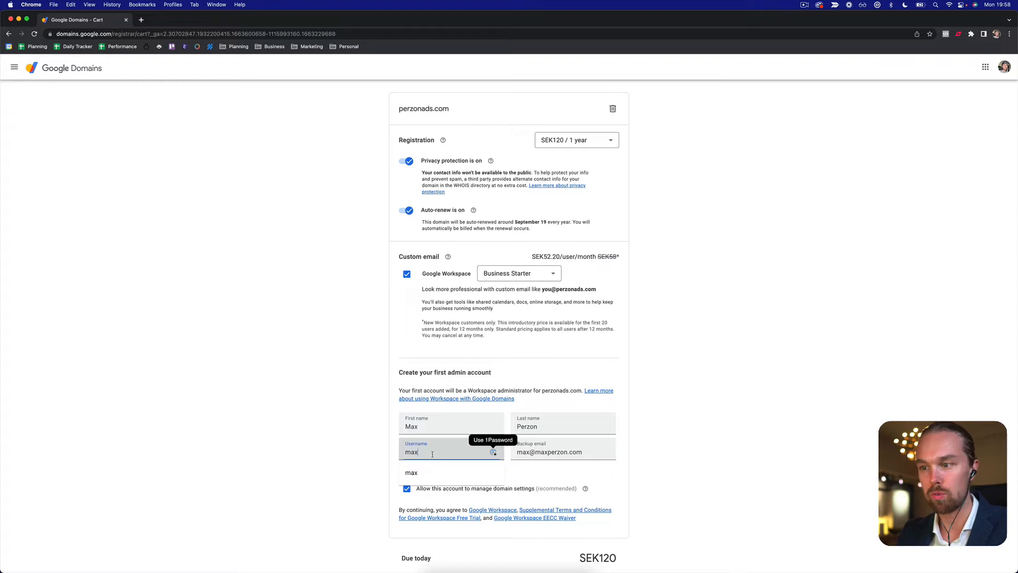
left_click(394, 449)
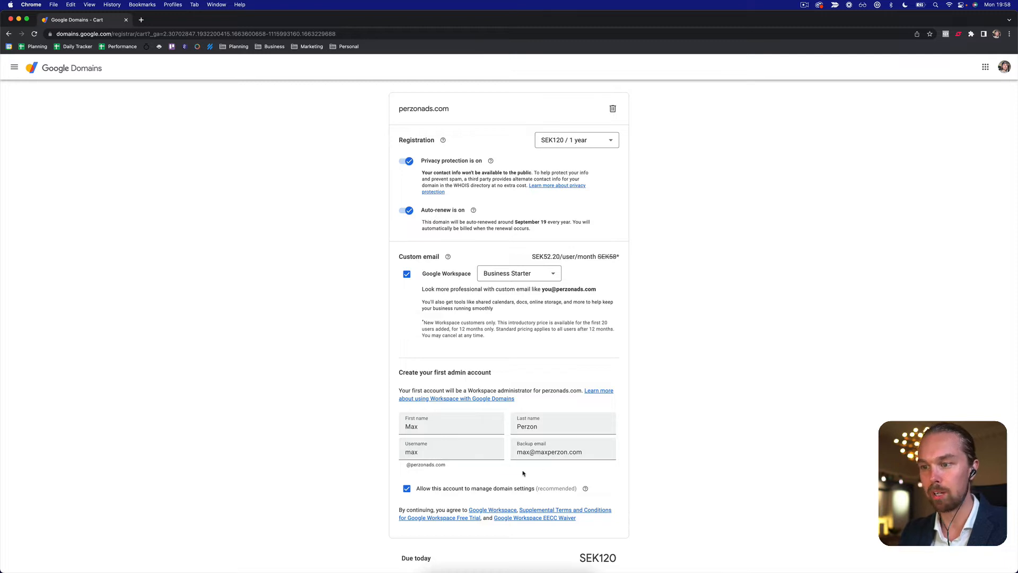
scroll(504, 469, "down", 1)
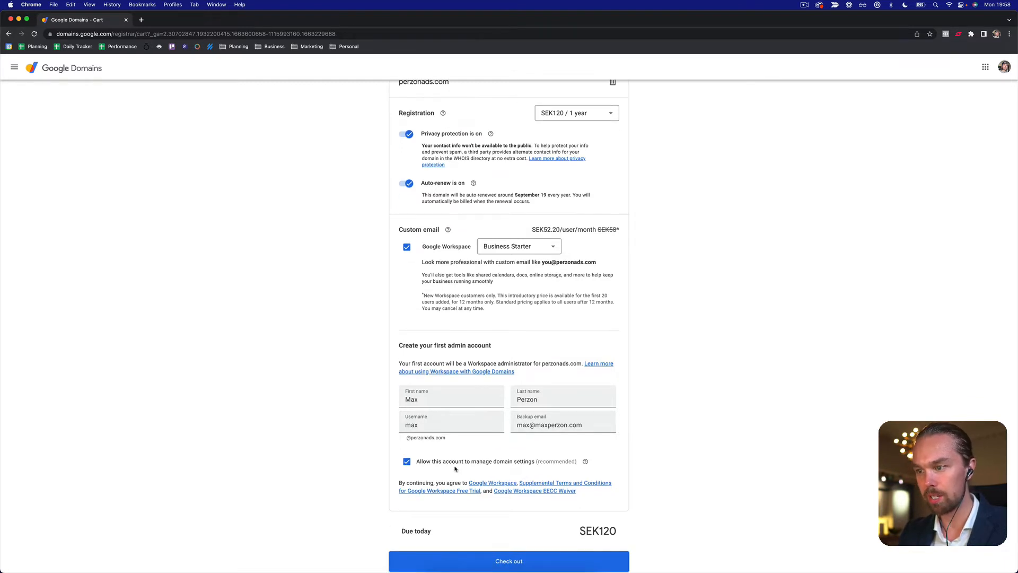
scroll(454, 468, "down", 1)
left_click(497, 535)
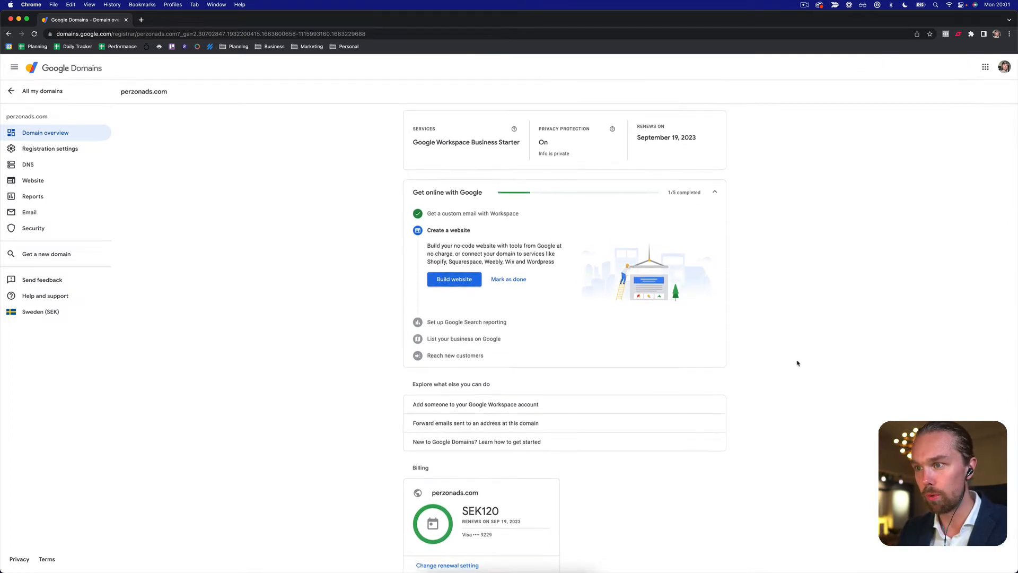
Step: Mark the website, Search reporting, business listing and new-customers setup steps as done
left_click(523, 280)
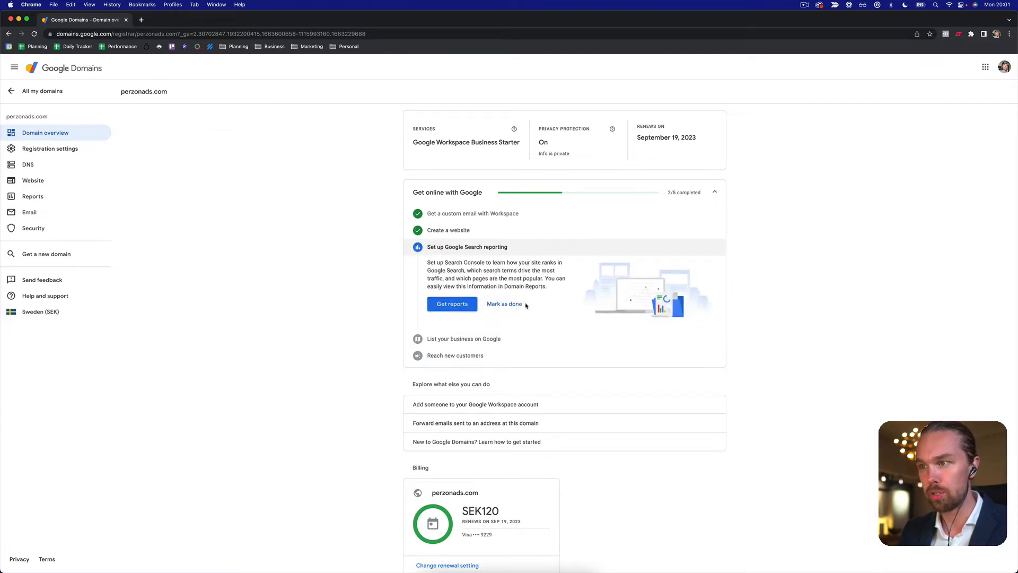
left_click(522, 304)
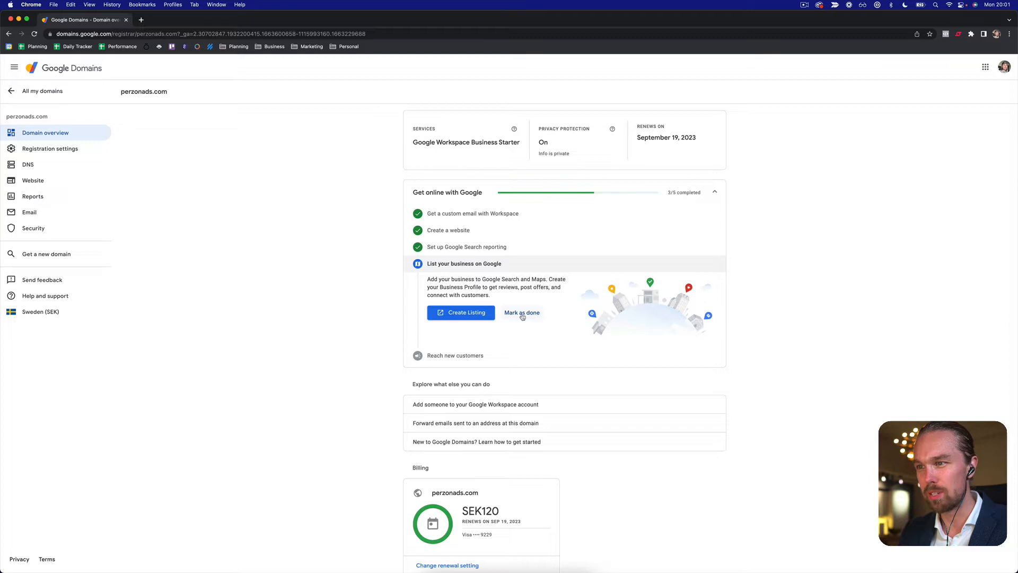
left_click(522, 314)
left_click(511, 336)
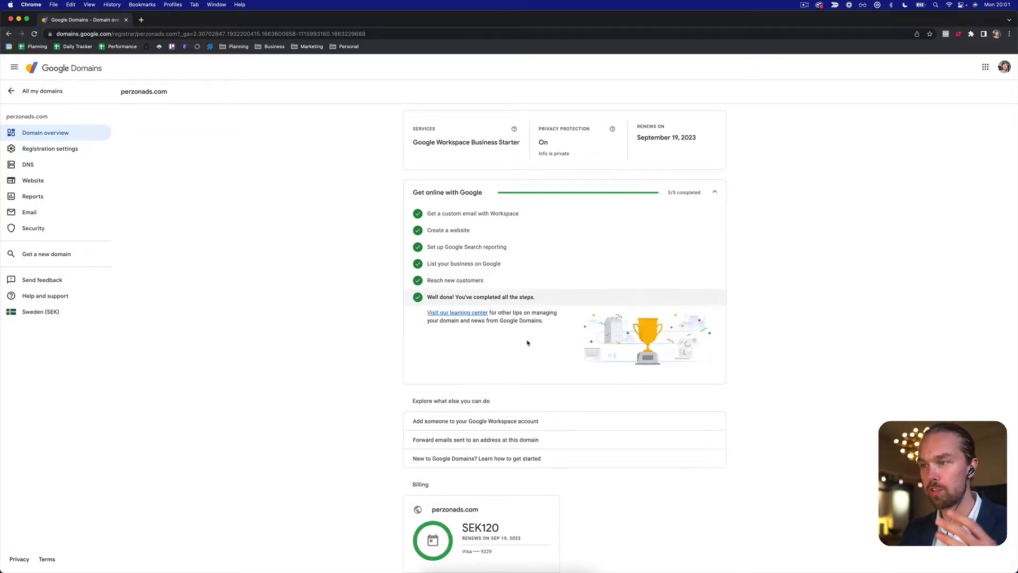
scroll(527, 343, "down", 1)
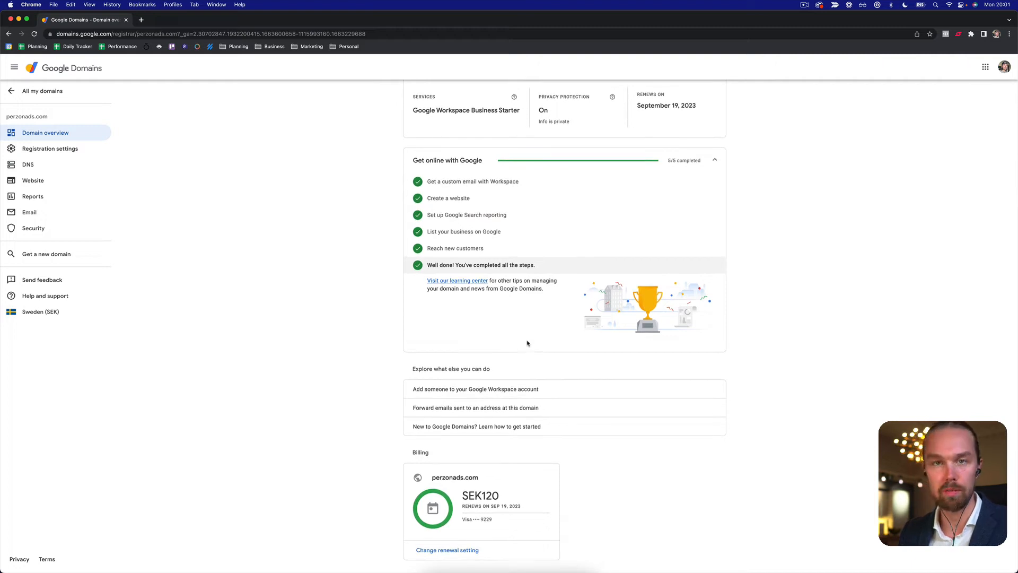
scroll(528, 343, "up", 1)
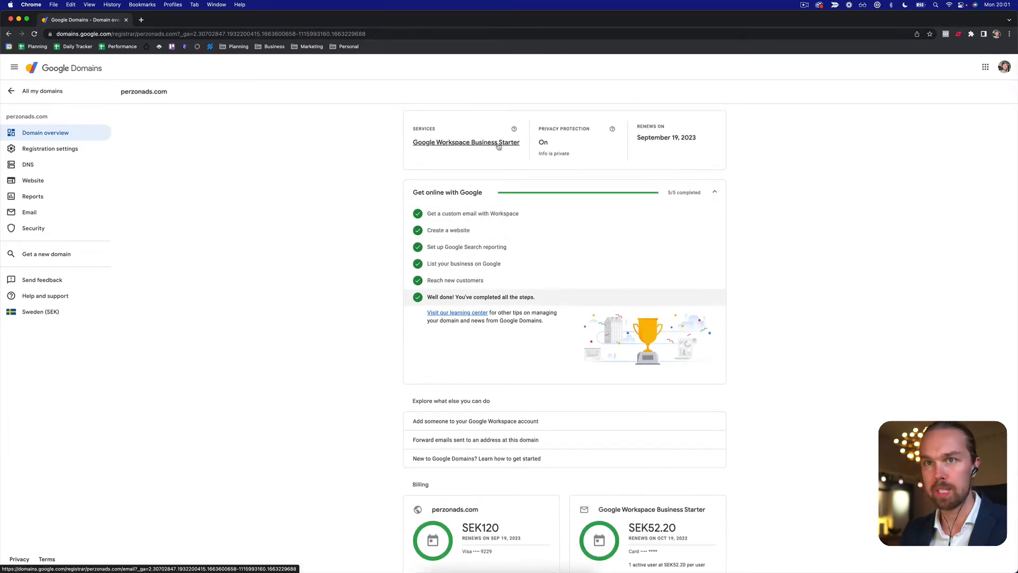
scroll(520, 207, "down", 1)
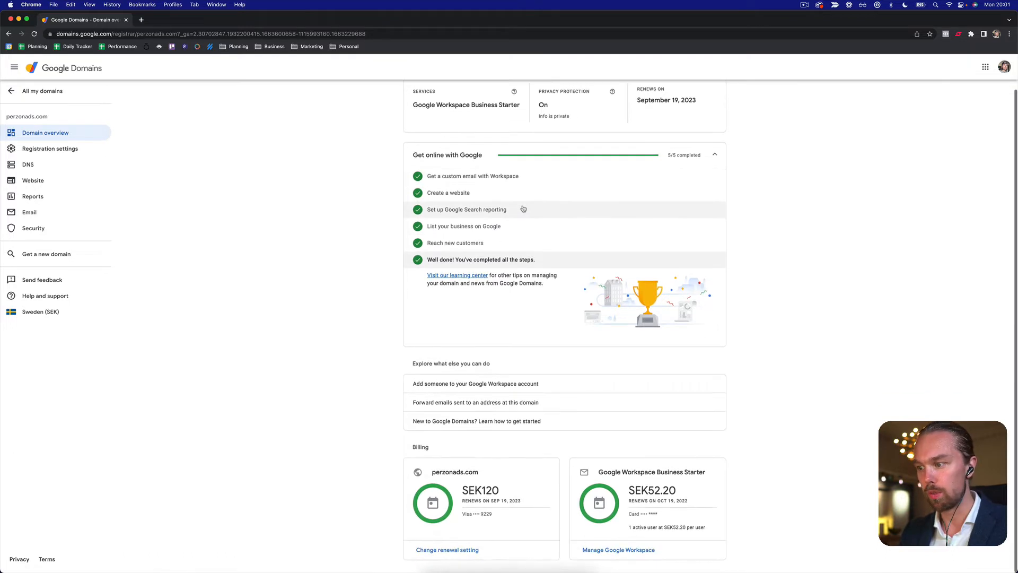
Step: Return to the My domains list after a quick look at the perzonads.com overview
left_click(12, 92)
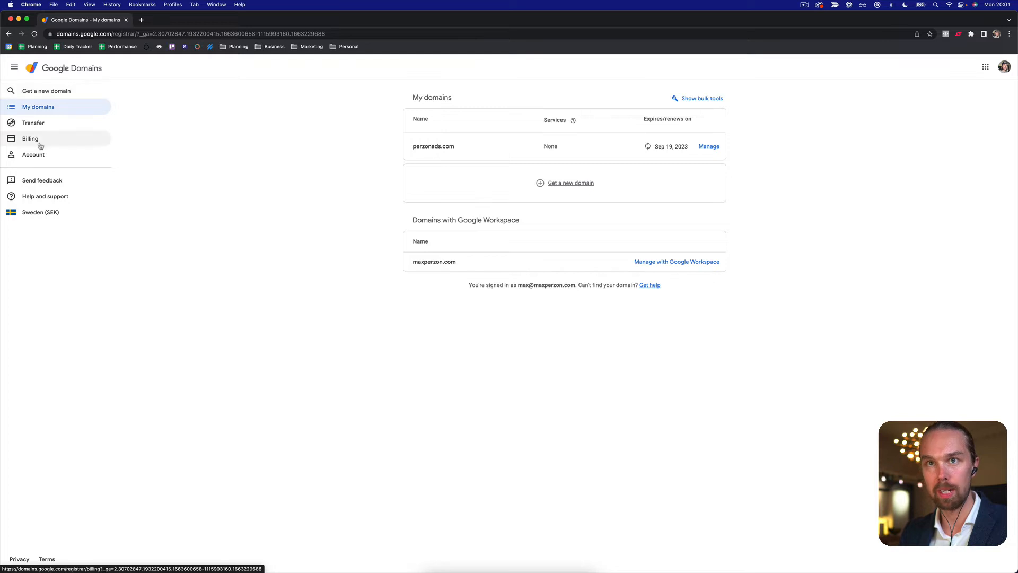
left_click(451, 148)
left_click(12, 92)
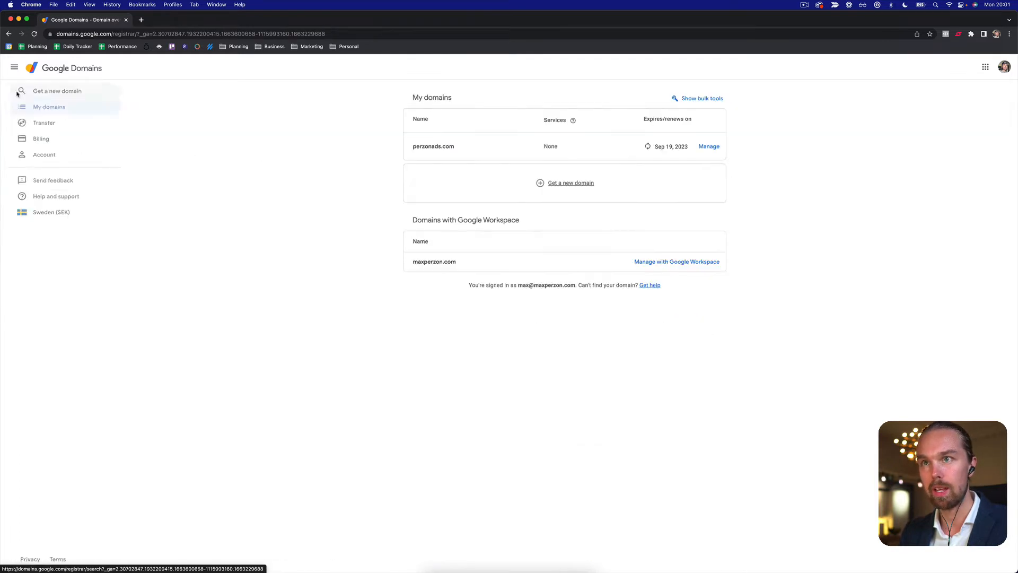
key("super+Tab")
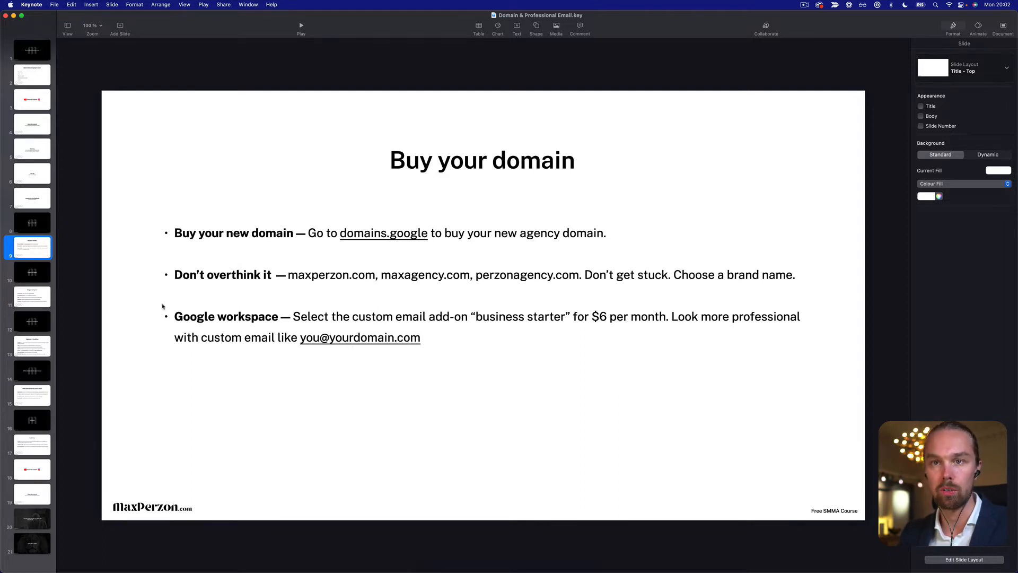
Step: Play slide 10 'Google workspace' through its Overall overview and add and remove users bullets
left_click(44, 272)
left_click(300, 25)
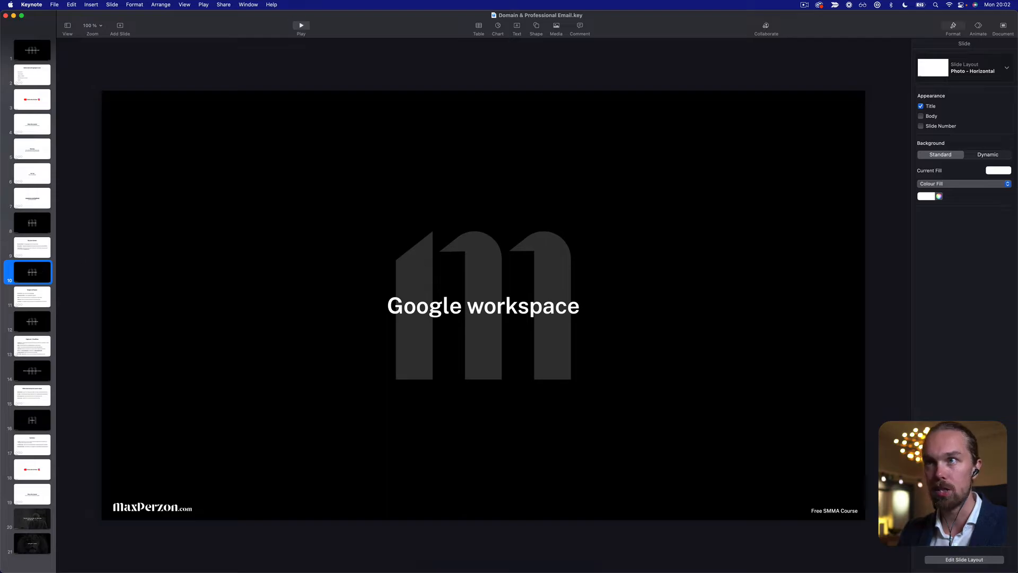
key("Right")
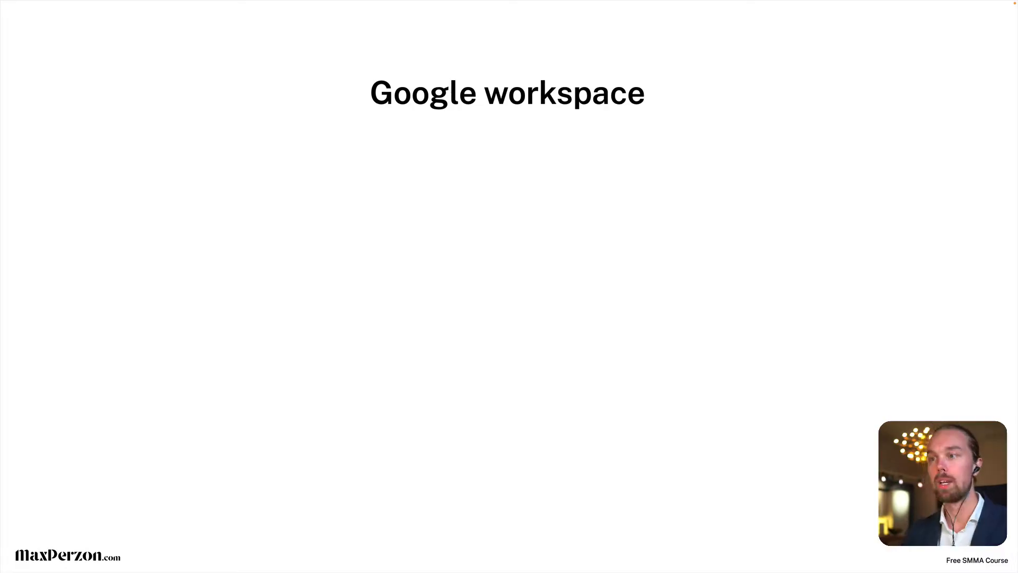
key("Right")
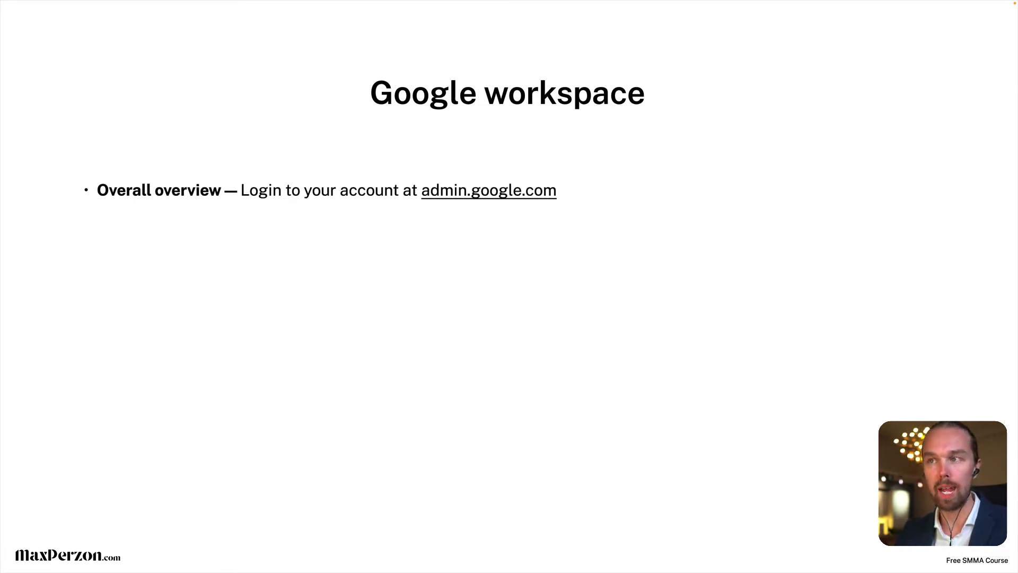
key("Right")
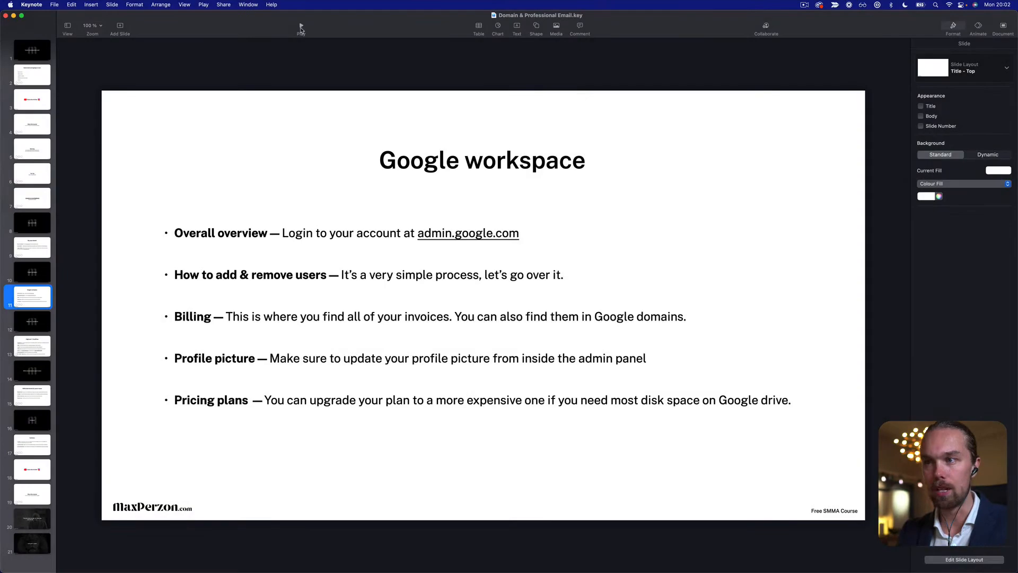
key("super+Tab")
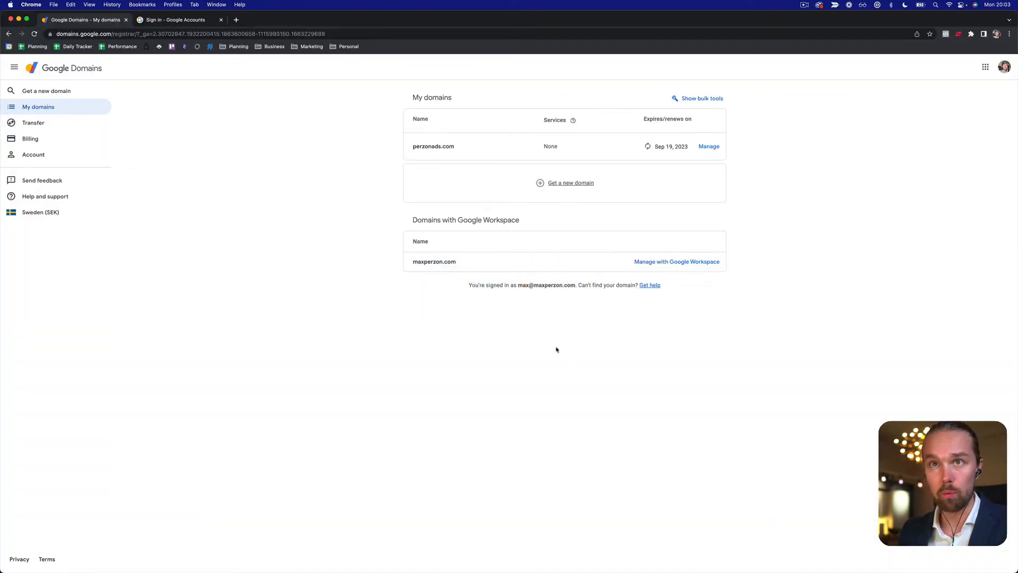
Step: Set up Workspace MX records for perzonads.com and copy the registrant email address
left_click(711, 149)
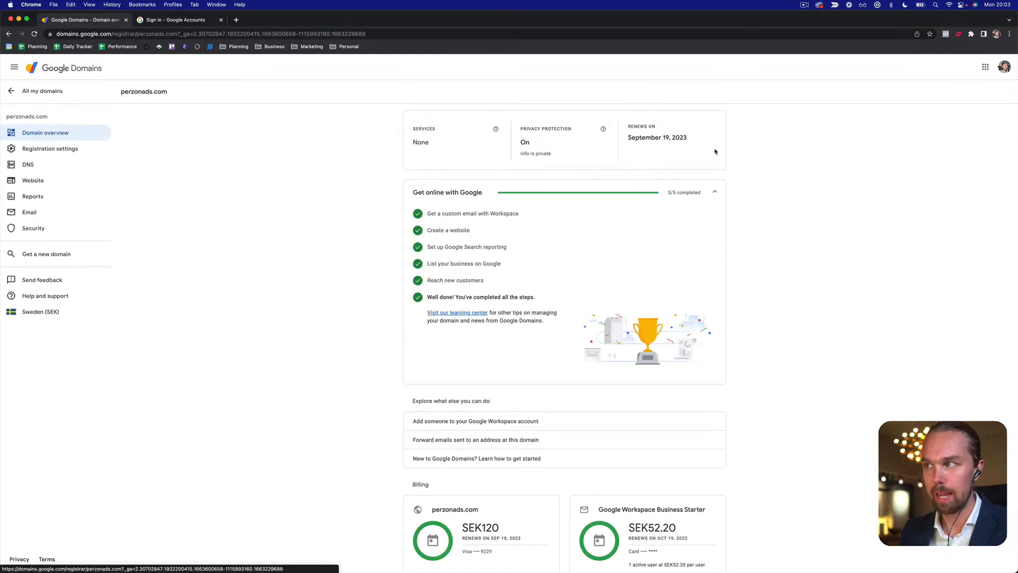
scroll(779, 273, "down", 2)
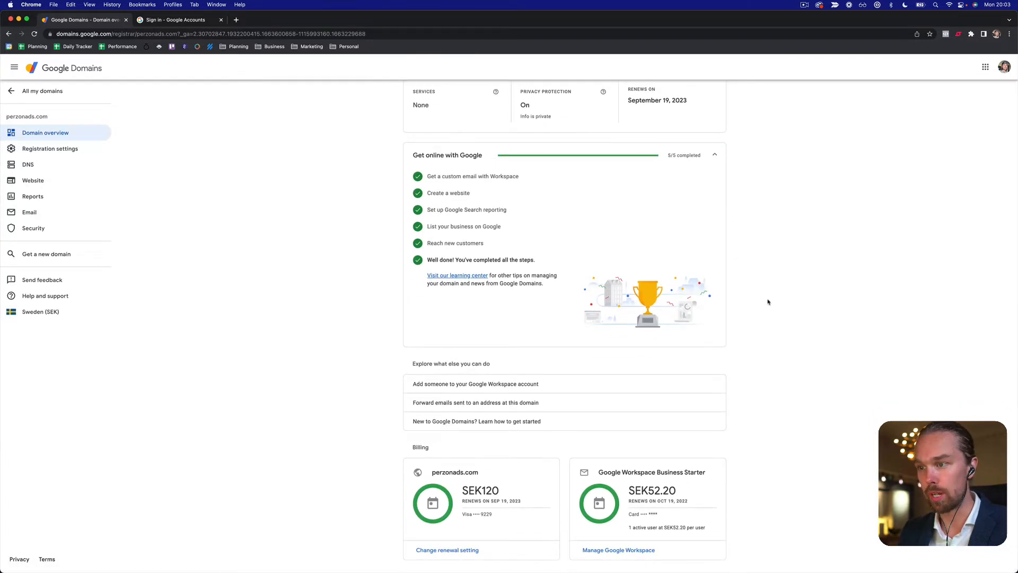
left_click(499, 392)
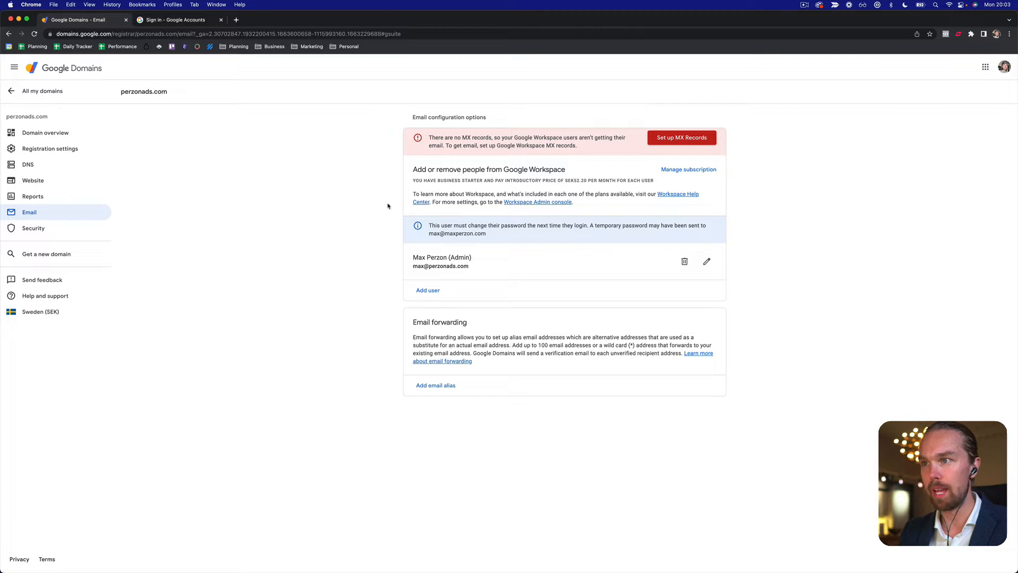
left_click(666, 139)
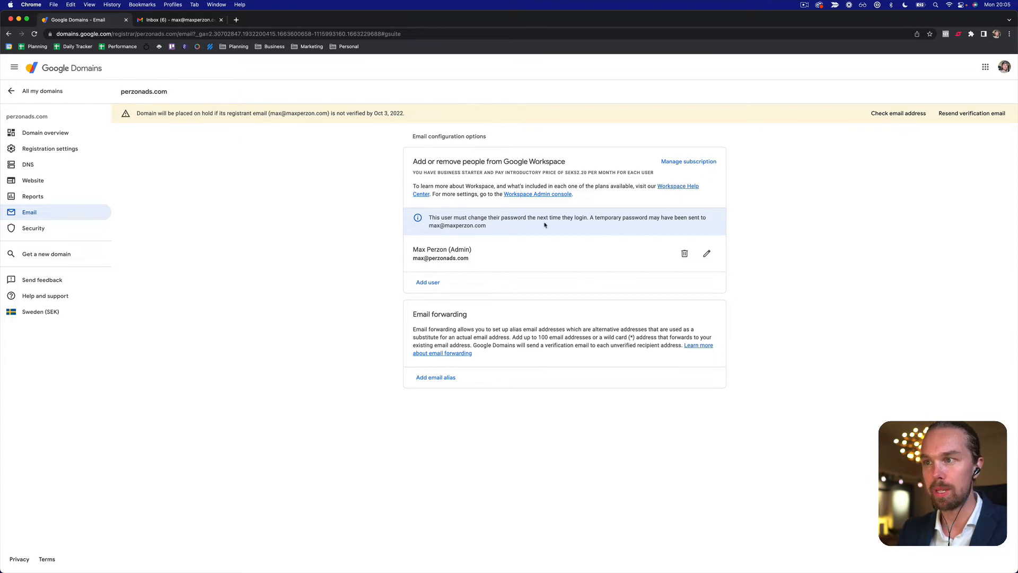
left_click_drag(488, 229, 425, 228)
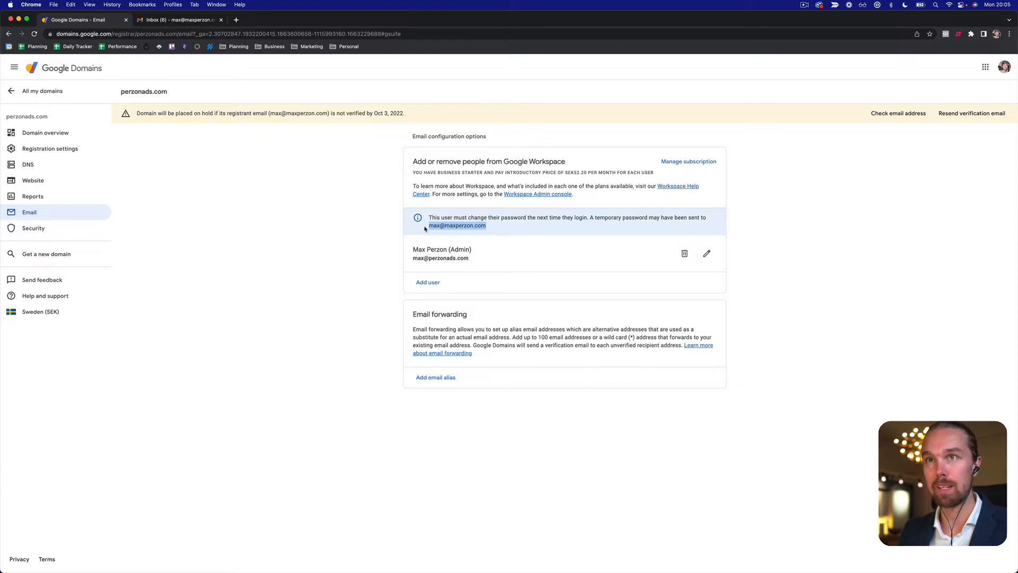
key("super+2")
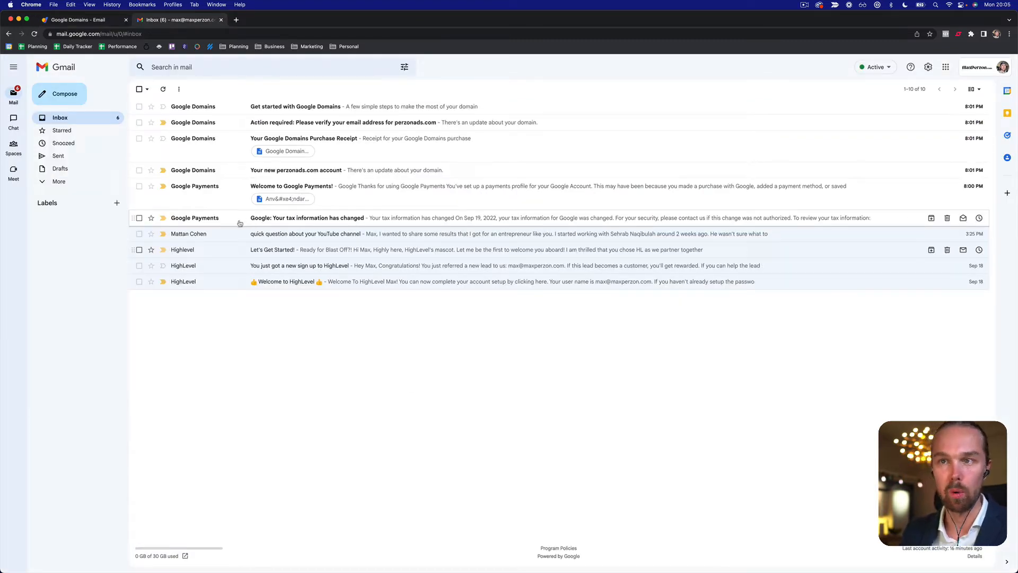
Step: Verify the perzonads.com registrant email through the Verify email now link
left_click(222, 173)
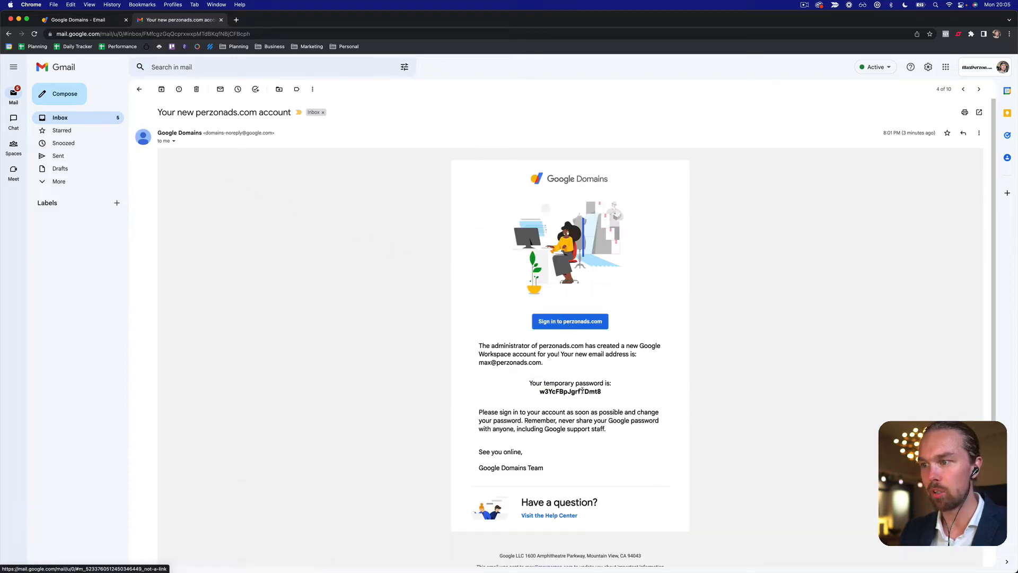
left_click(97, 121)
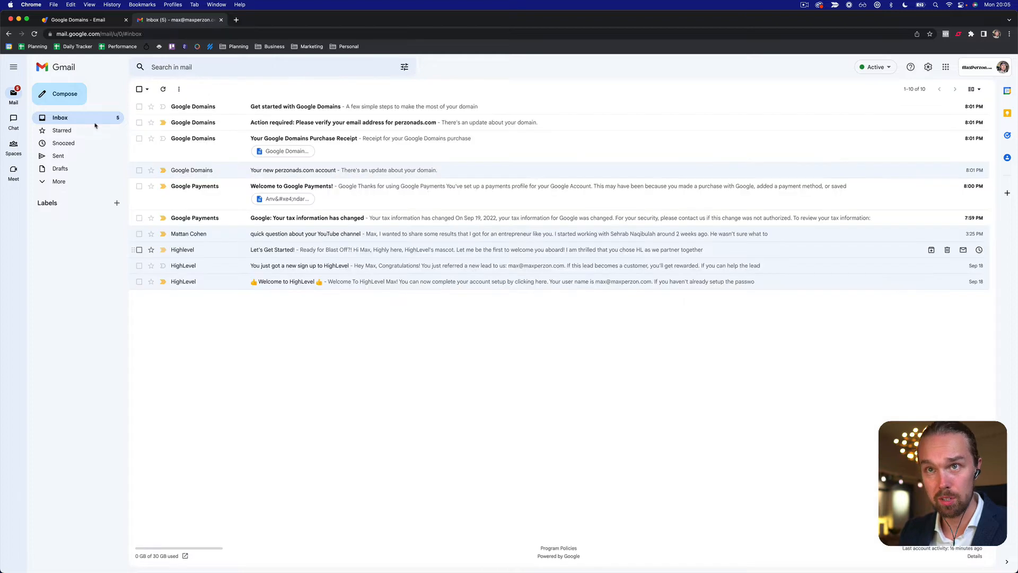
left_click(206, 124)
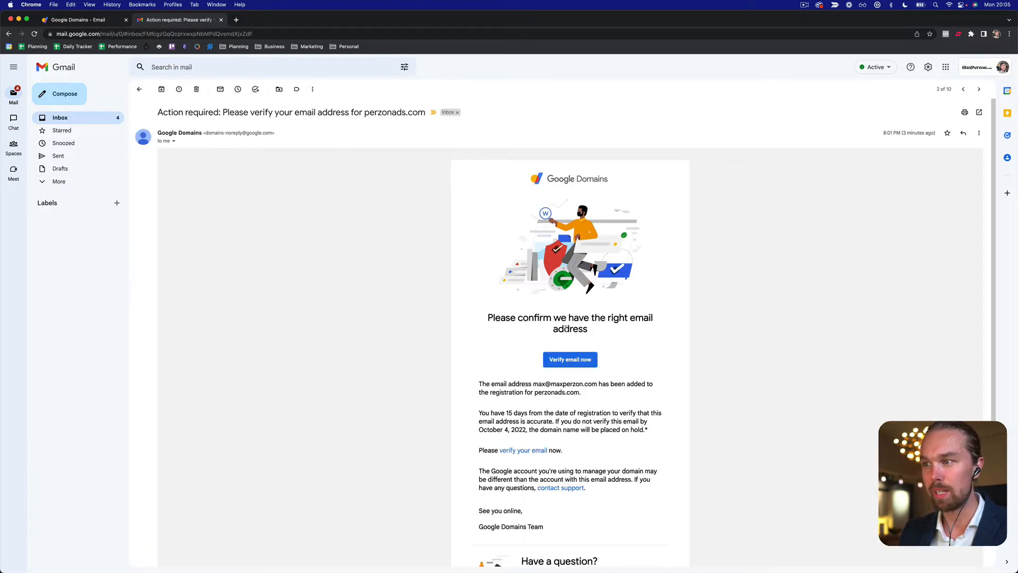
left_click(570, 363)
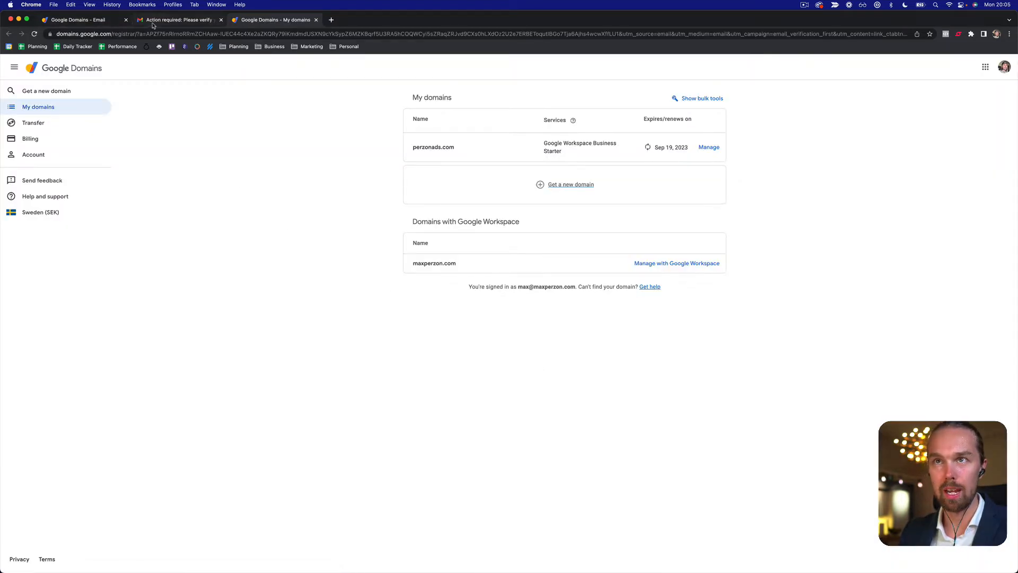
left_click(153, 23)
left_click(61, 118)
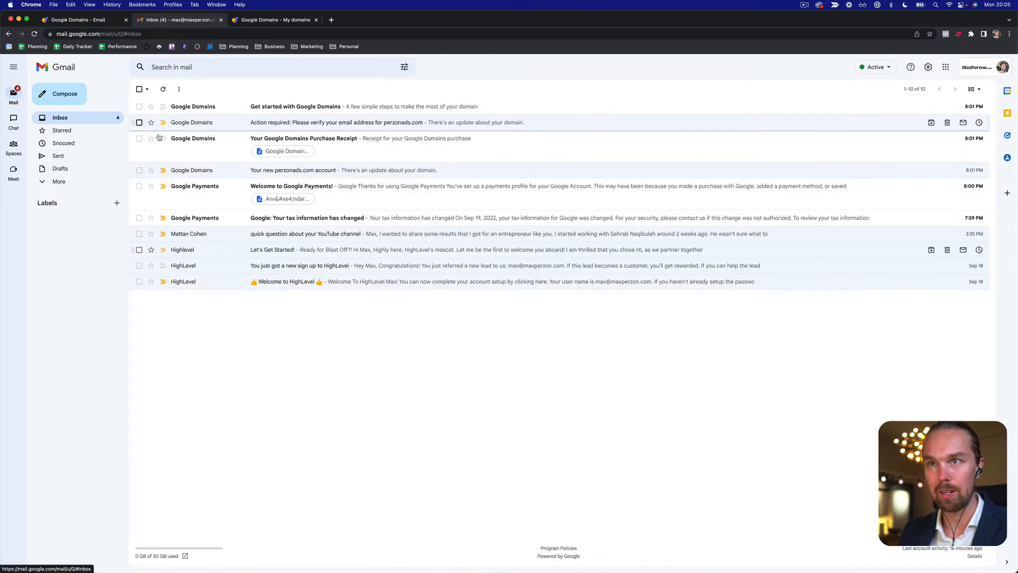
Step: From the new-account email, open the Sign in page and copy the temporary password
left_click(206, 170)
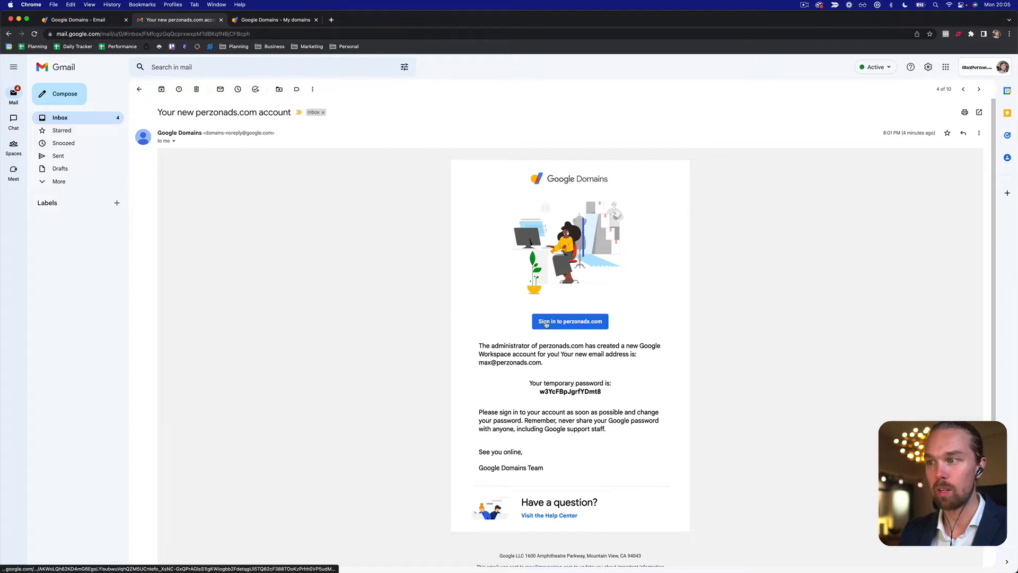
left_click(546, 322)
key("ctrl+shift+Tab")
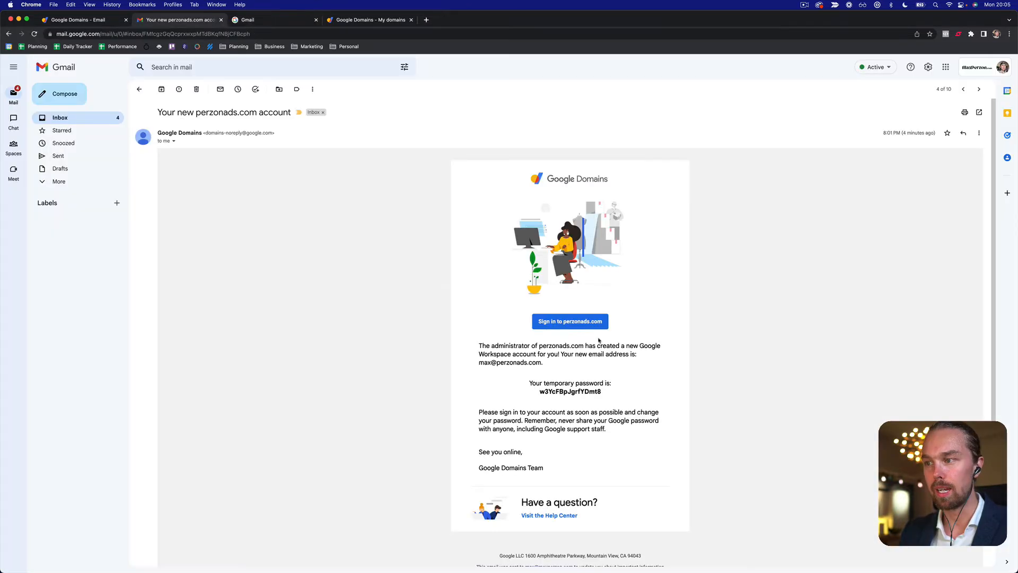
double_click(558, 390)
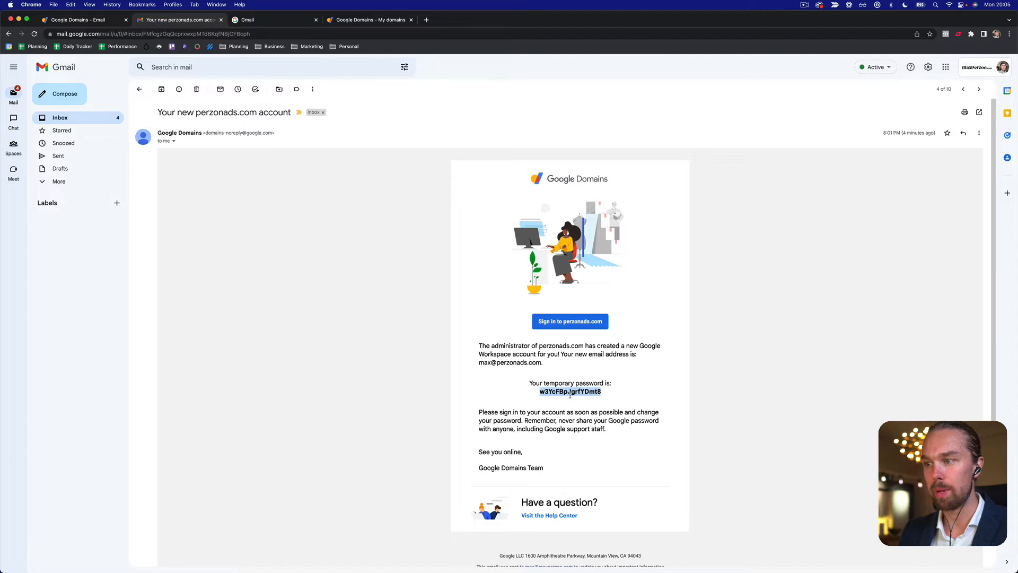
right_click(571, 395)
left_click(583, 411)
Step: Sign in with the new account's username and temporary password, and accept the Workspace terms
key("ctrl+Tab")
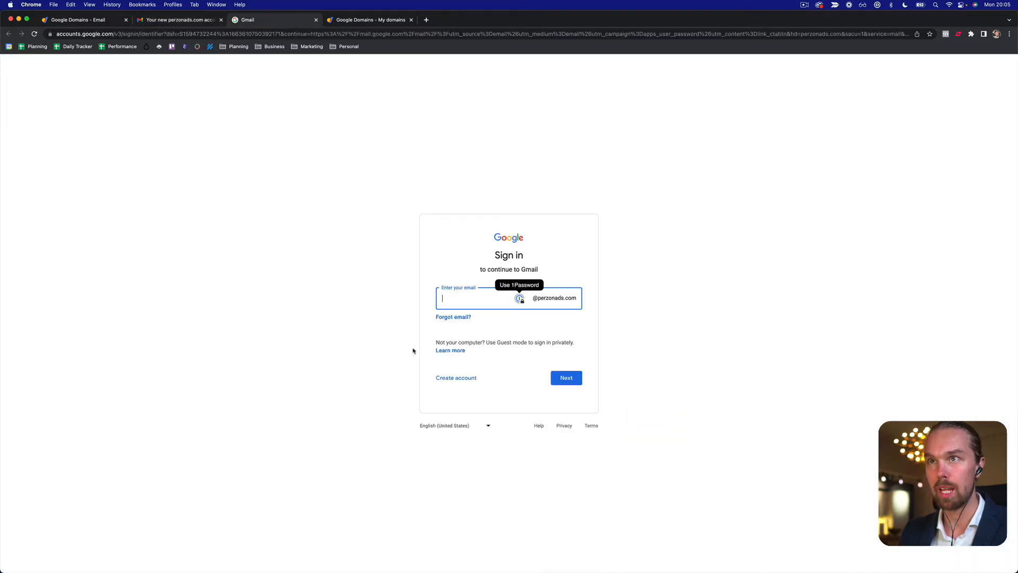
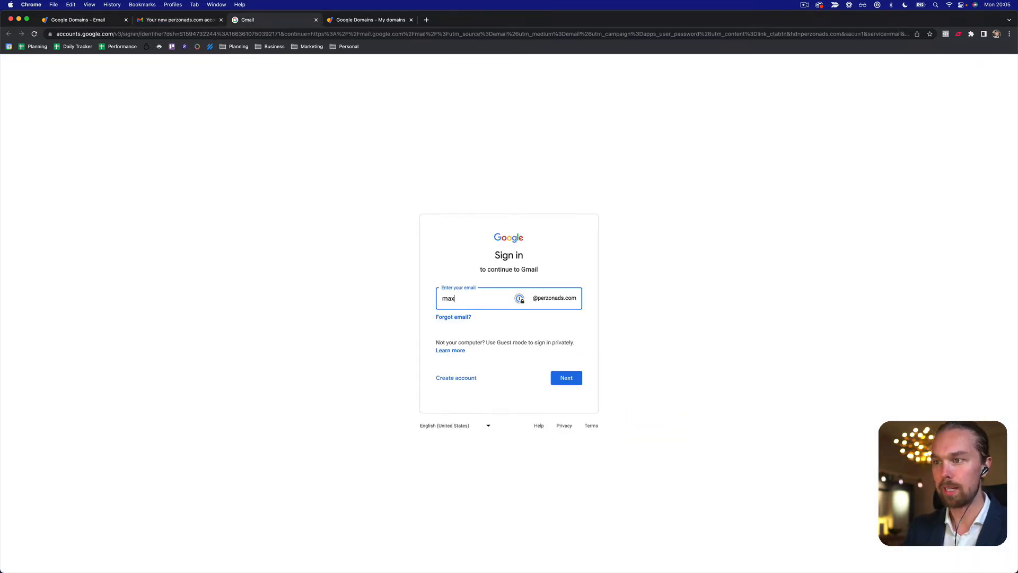
left_click(566, 382)
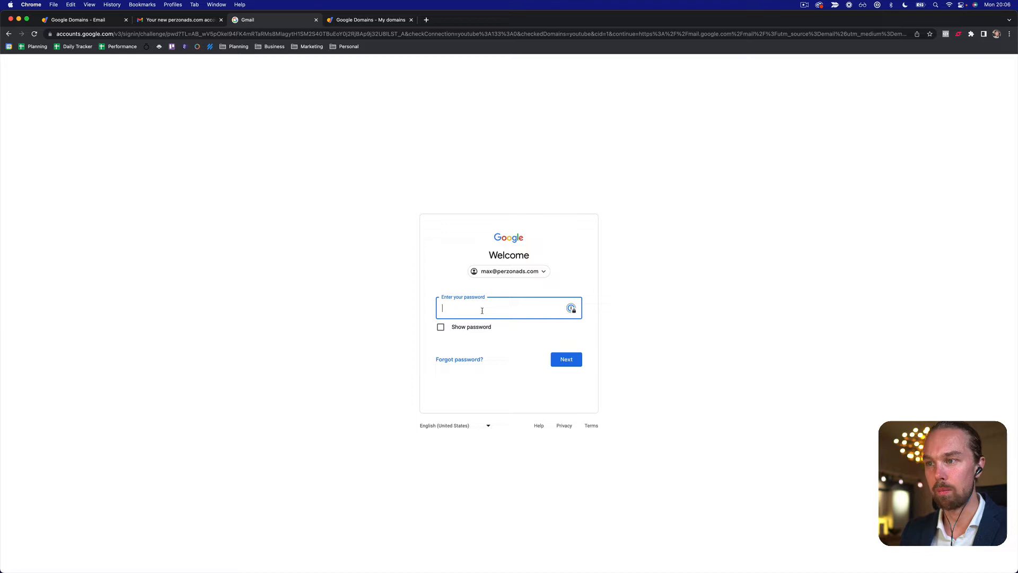
key("super+v")
left_click(566, 360)
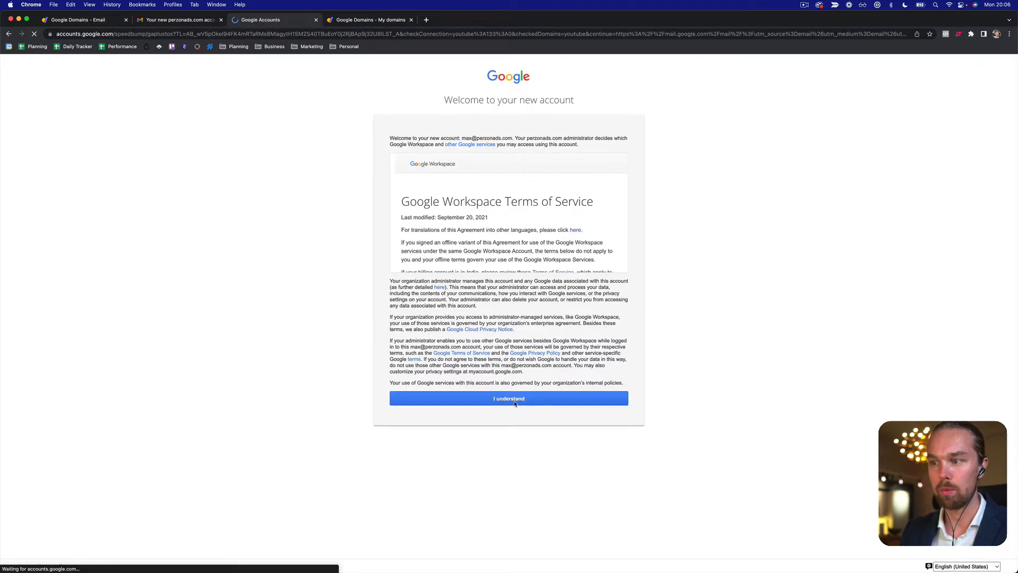
left_click(514, 399)
Step: Create, confirm and save a new password for the perzonads.com account
type("••")
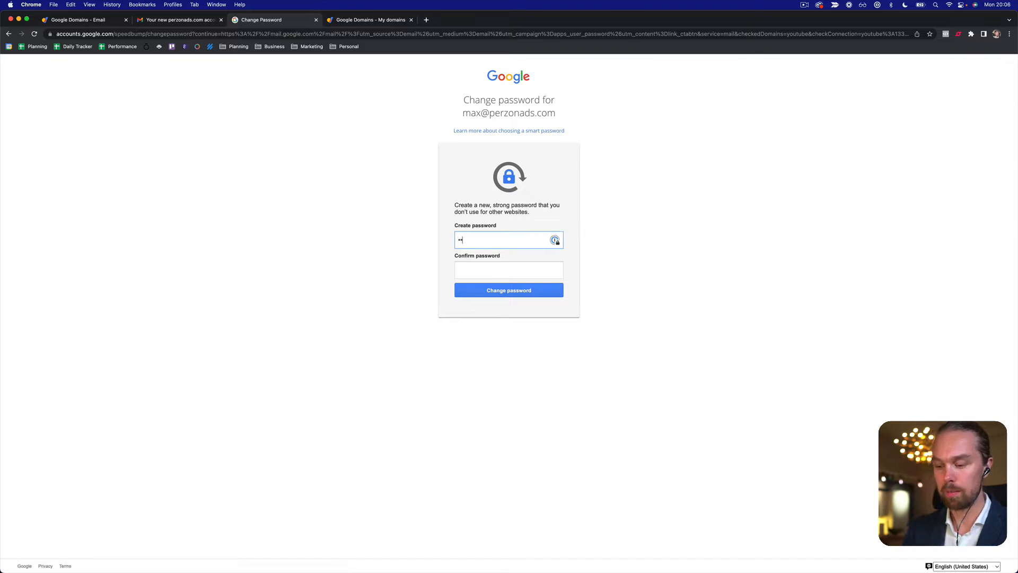
type("••••••")
key("super+a")
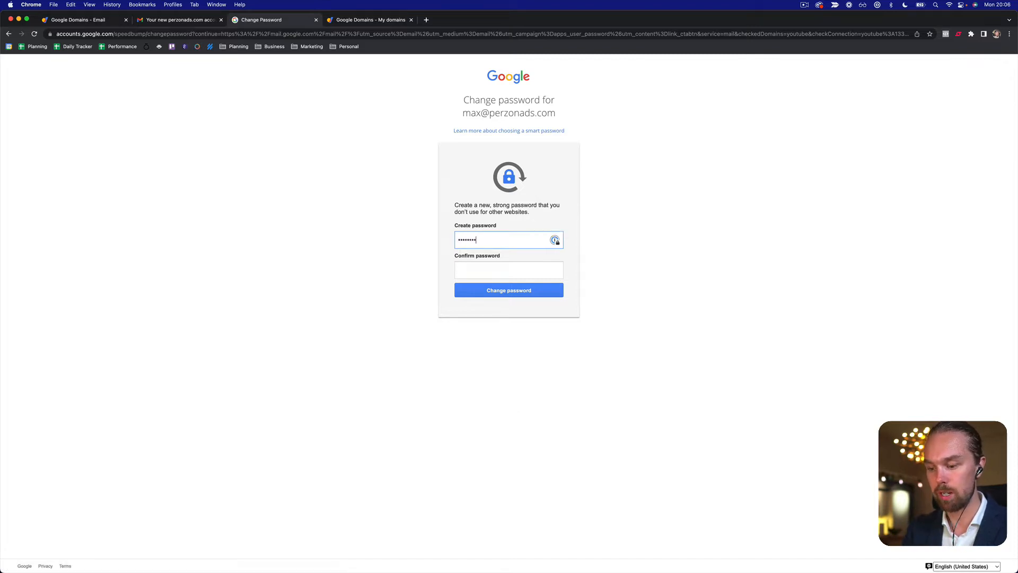
key("Tab")
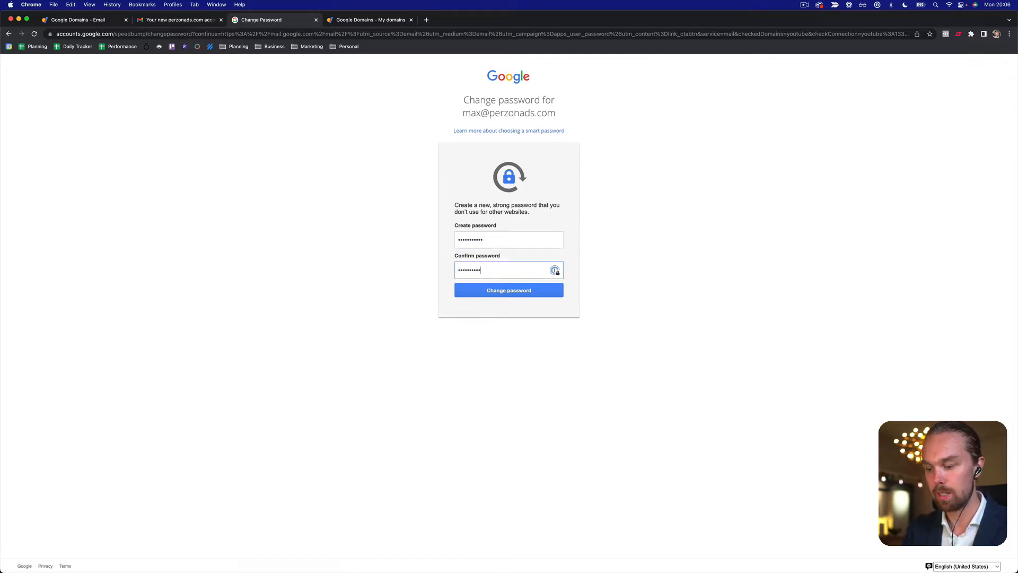
left_click(528, 290)
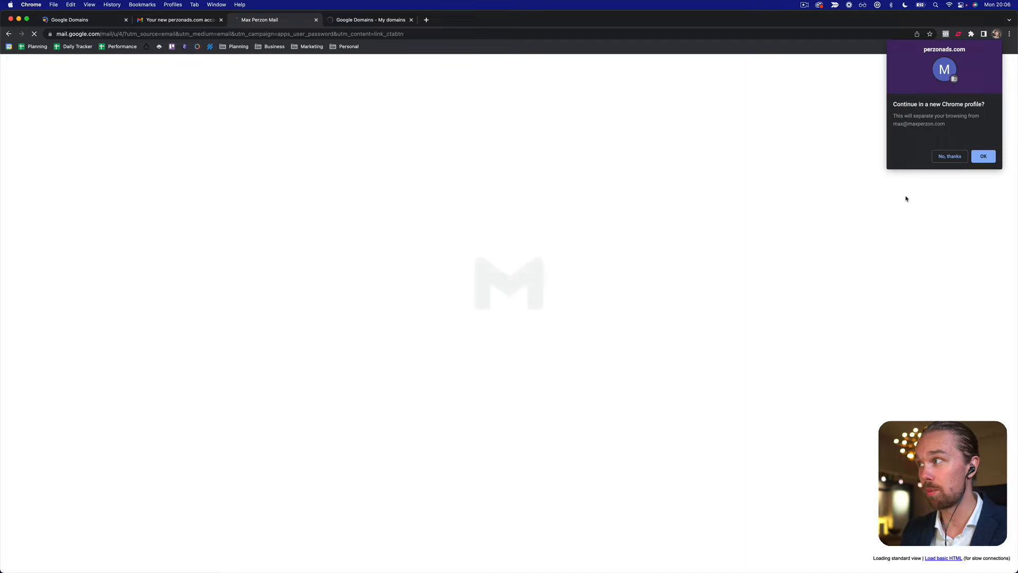
Step: Decline the new browser profile and keep Gmail smart features and personalization in other Google products
left_click(950, 160)
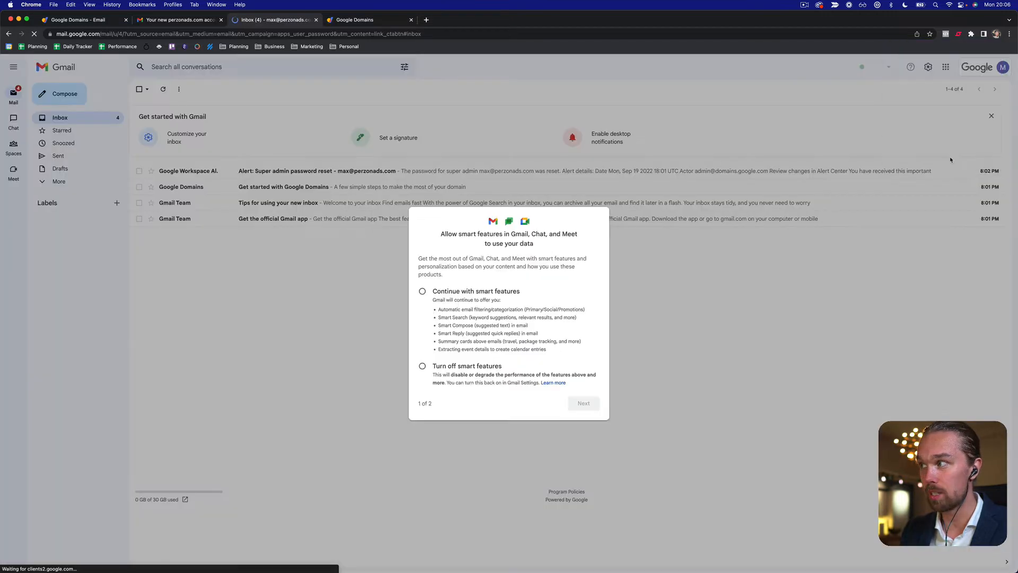
left_click(422, 291)
left_click(582, 403)
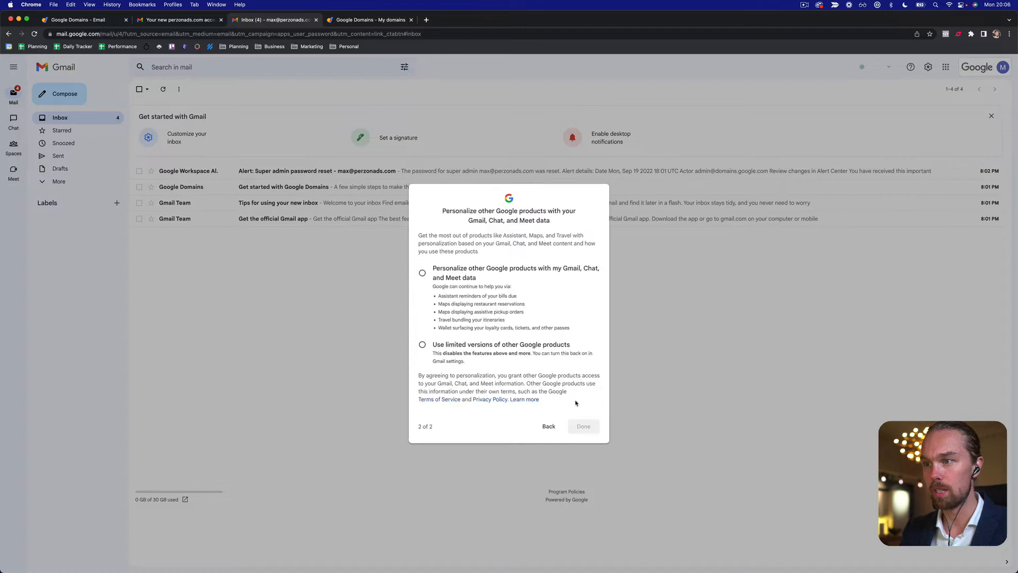
left_click(422, 273)
left_click(583, 426)
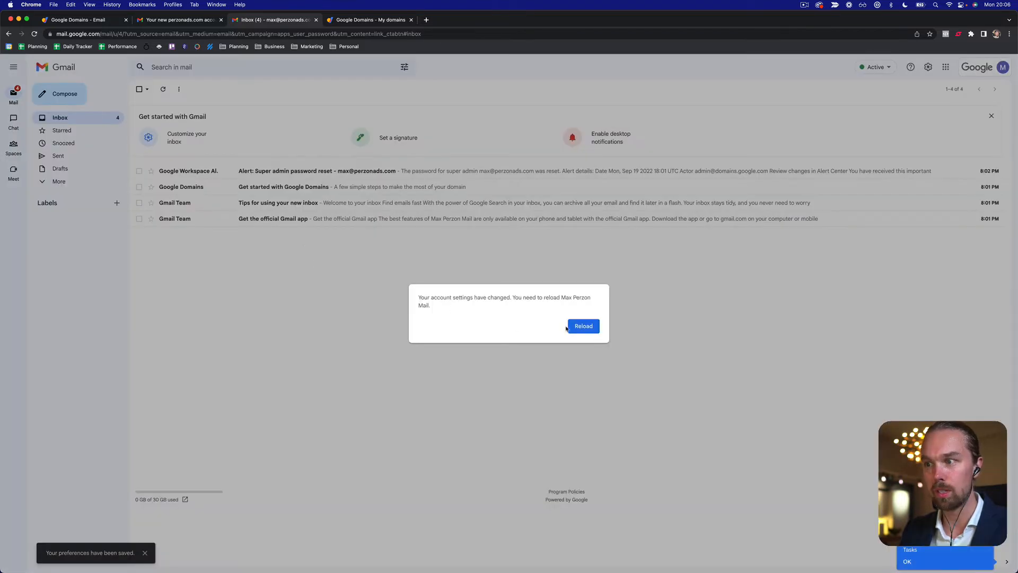
left_click(586, 328)
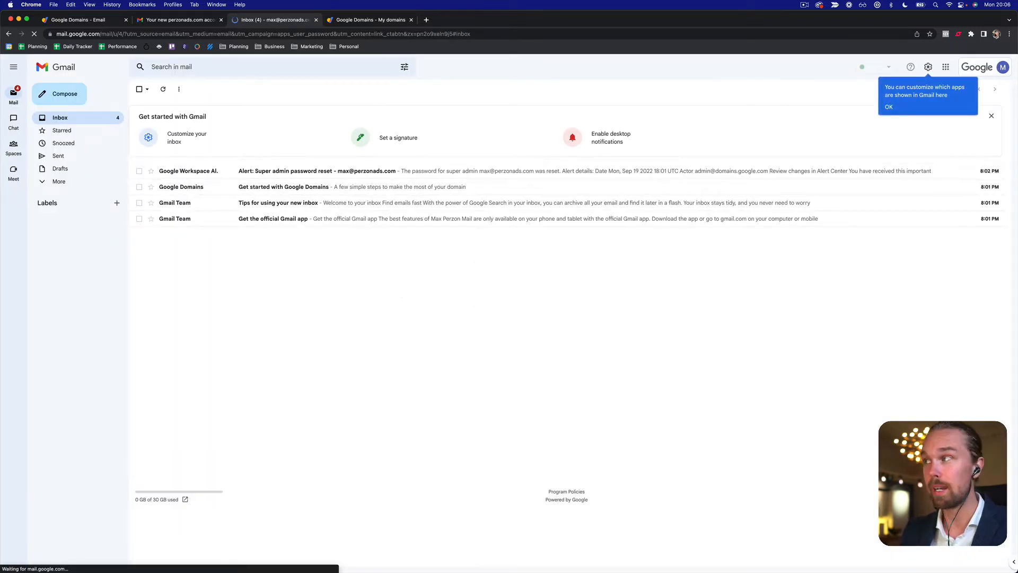
Step: Confirm the signed-in perzonads.com account in Gmail, then return to Google Domains email settings
left_click(1003, 67)
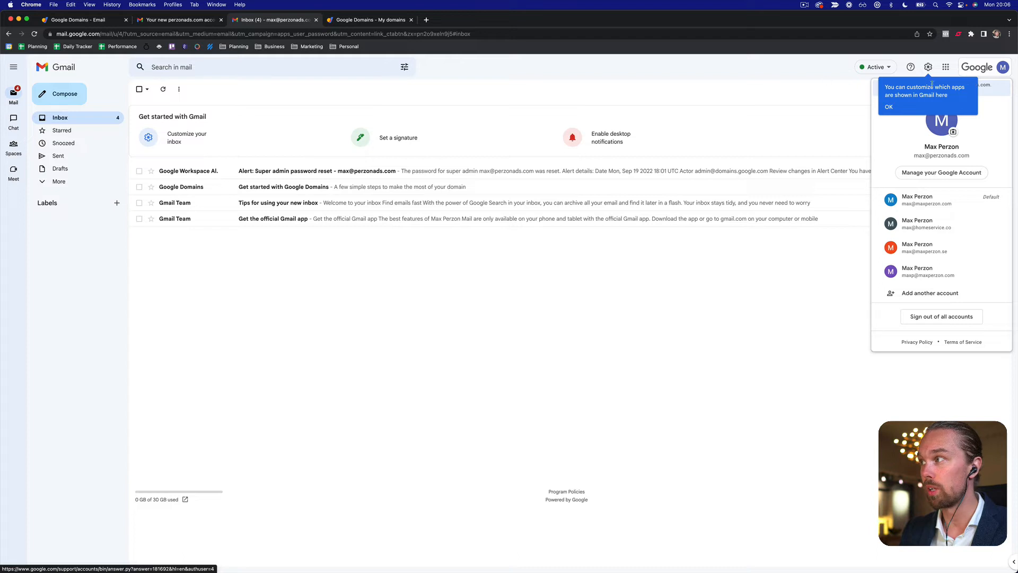
left_click(928, 67)
left_click(928, 68)
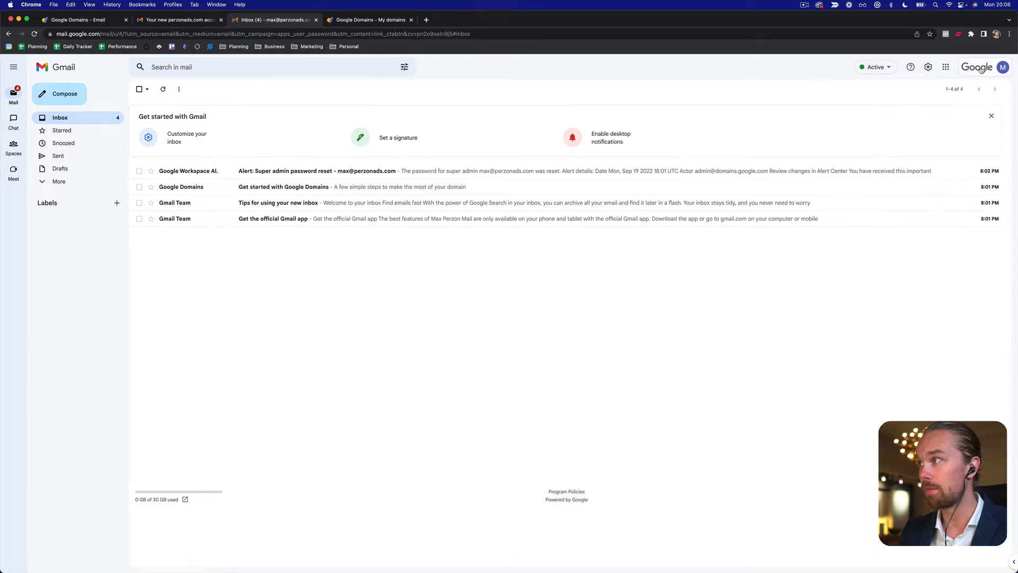
left_click(1002, 67)
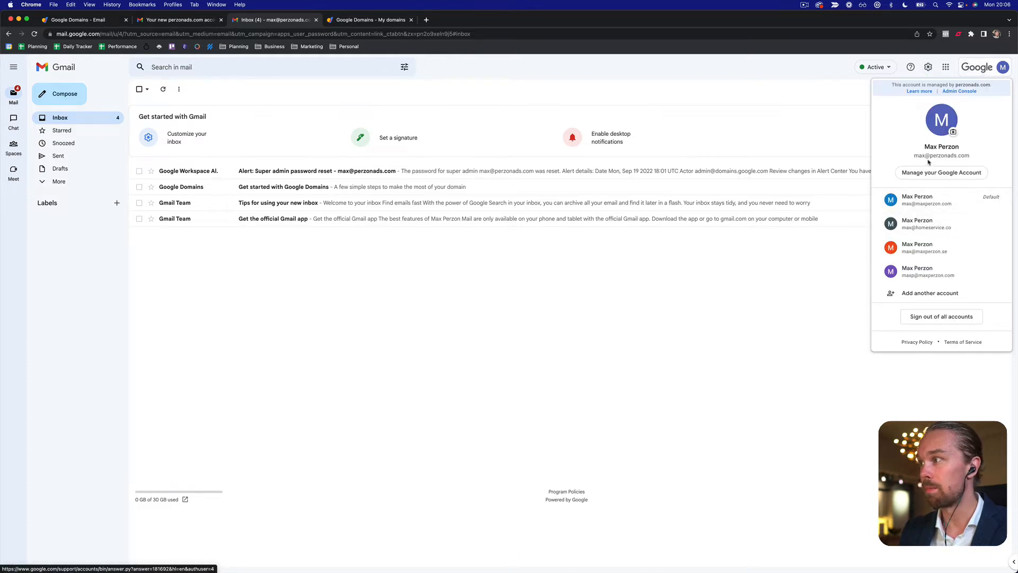
left_click(294, 244)
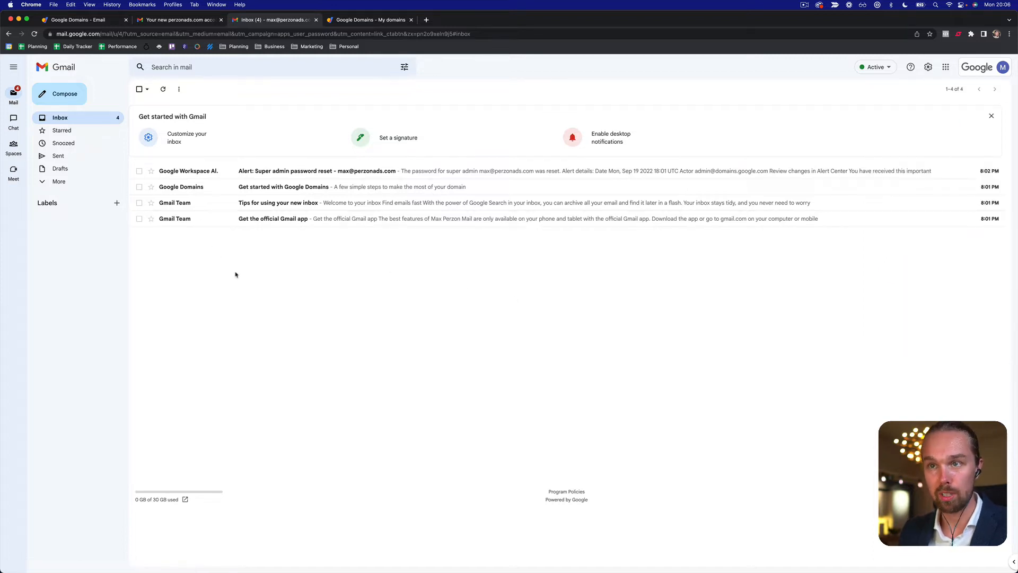
key("super+1")
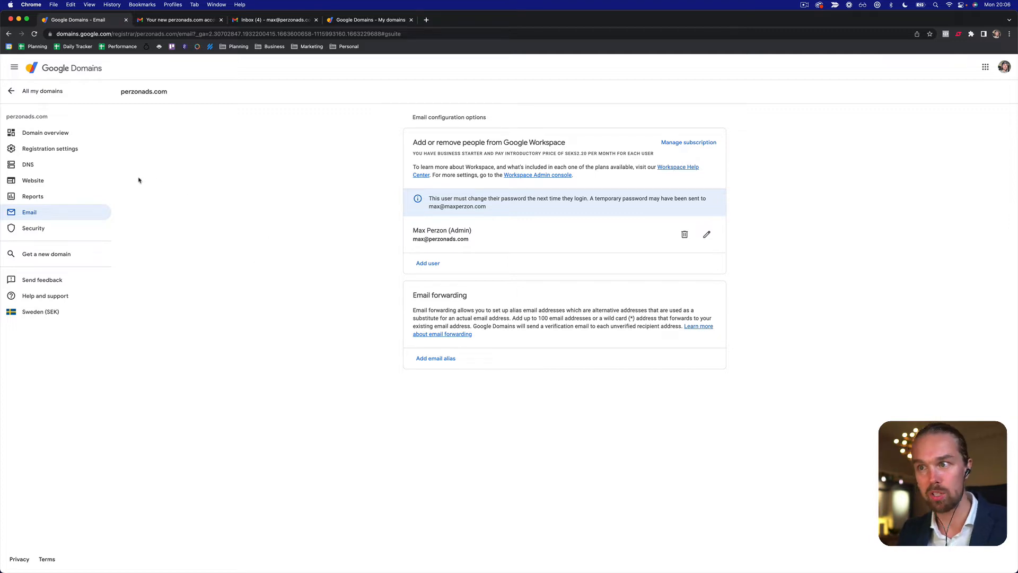
Step: Review the perzonads.com domain overview, then begin entering a new address from the My domains tab
left_click(77, 133)
scroll(392, 265, "down", 1)
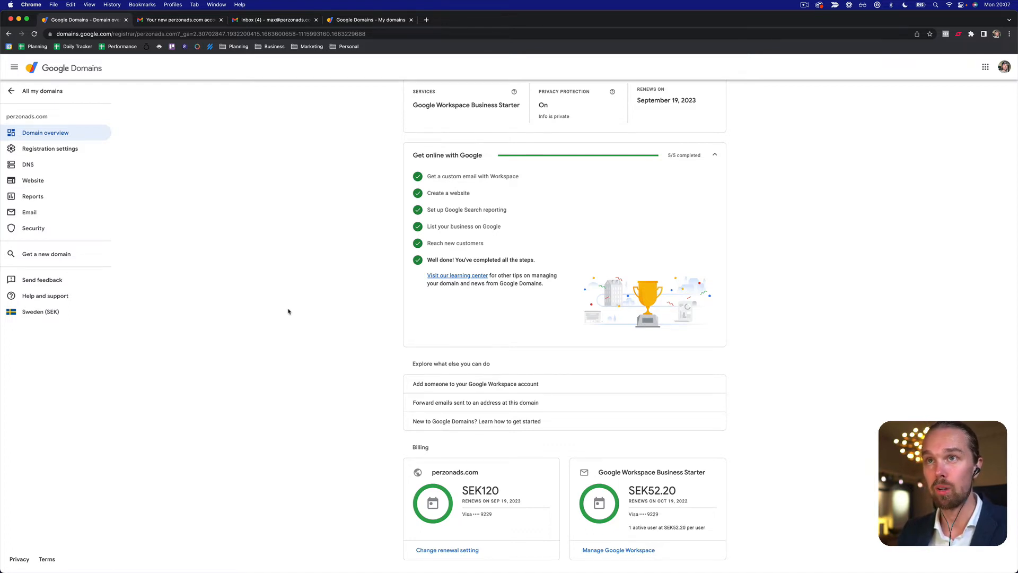
key("ctrl+shift+Tab")
key("super+l")
Step: Load the admin.google.com address, glancing briefly at the presentation slides
type("adming.")
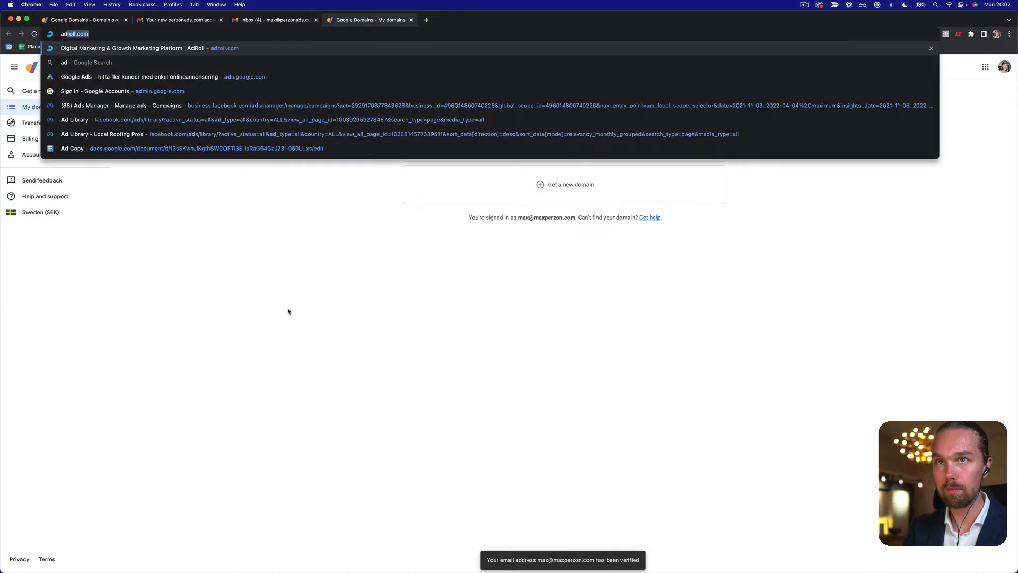
key("Escape")
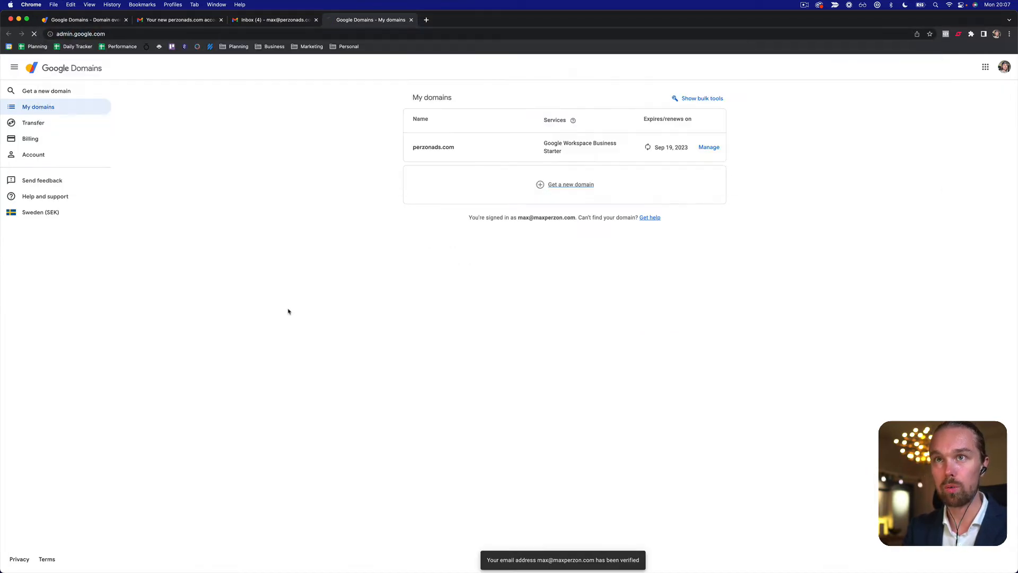
key("super+Tab")
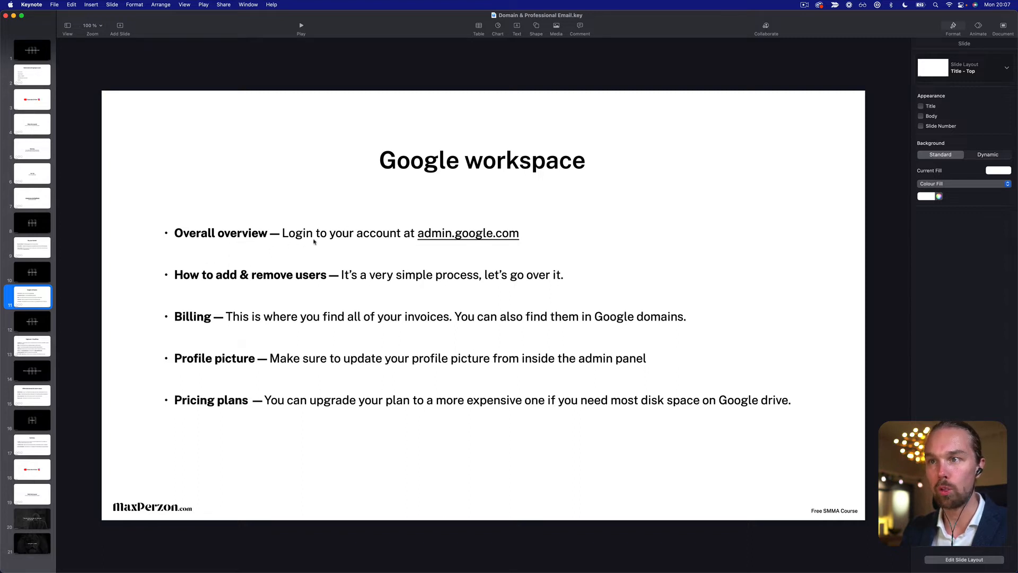
key("super+Tab")
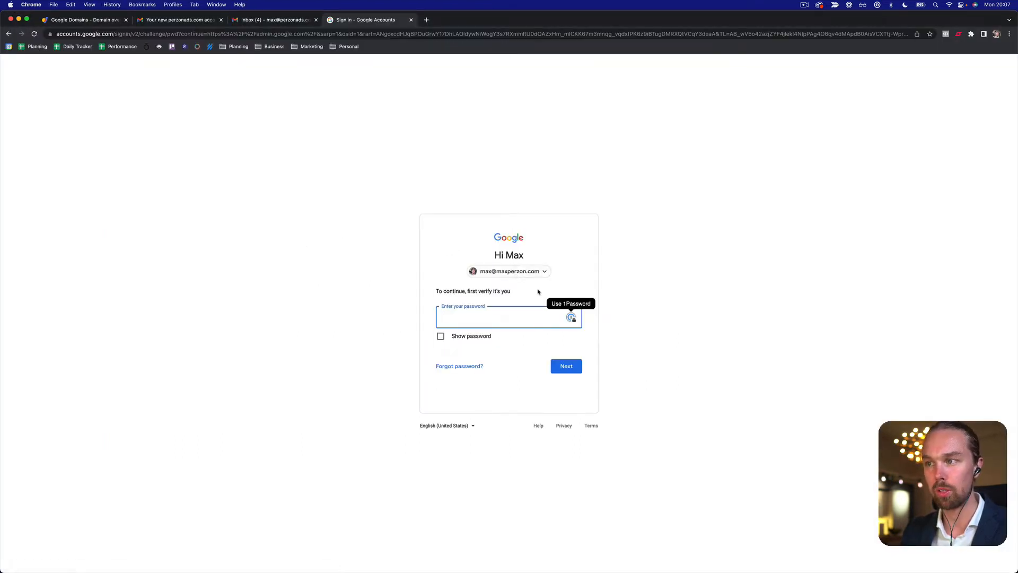
Step: Sign in to the admin console with the perzonads.com account and its password
left_click(531, 273)
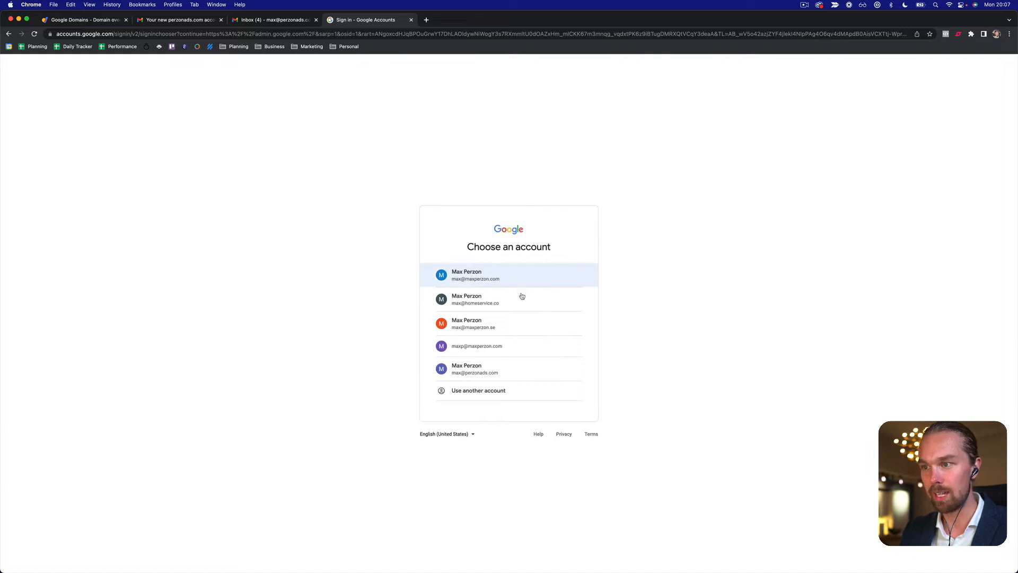
left_click(489, 375)
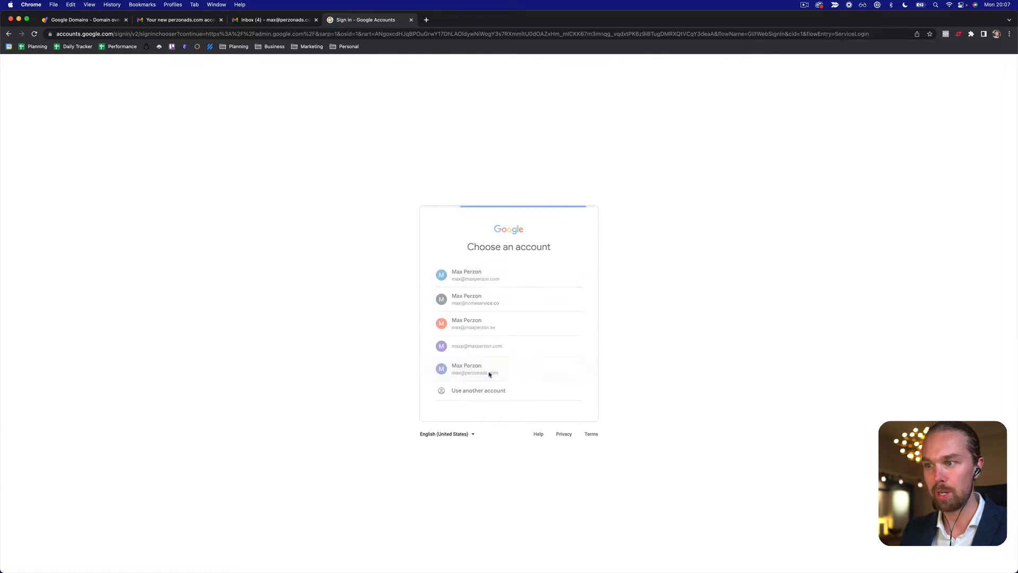
type("•••••••••••")
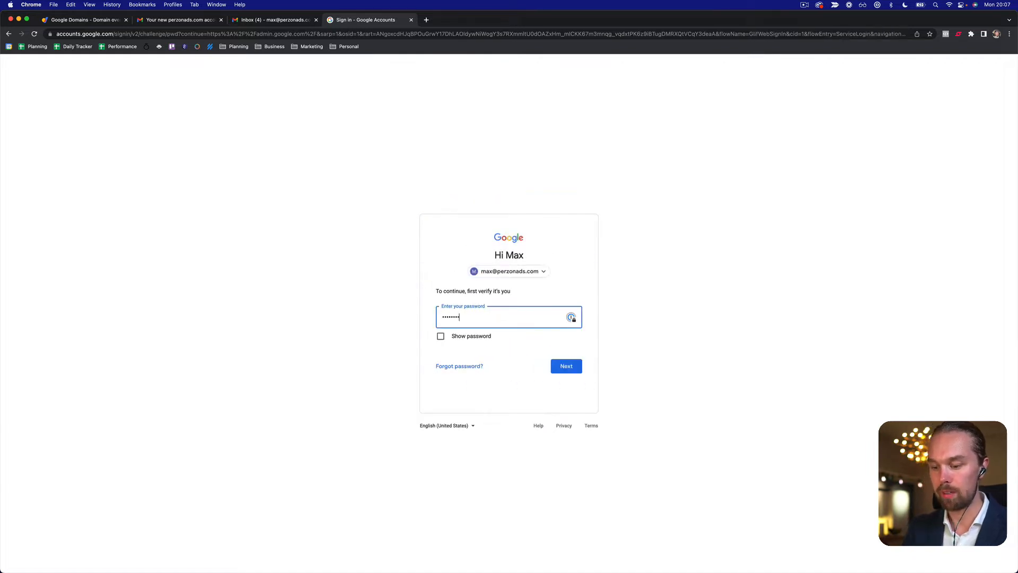
left_click(573, 375)
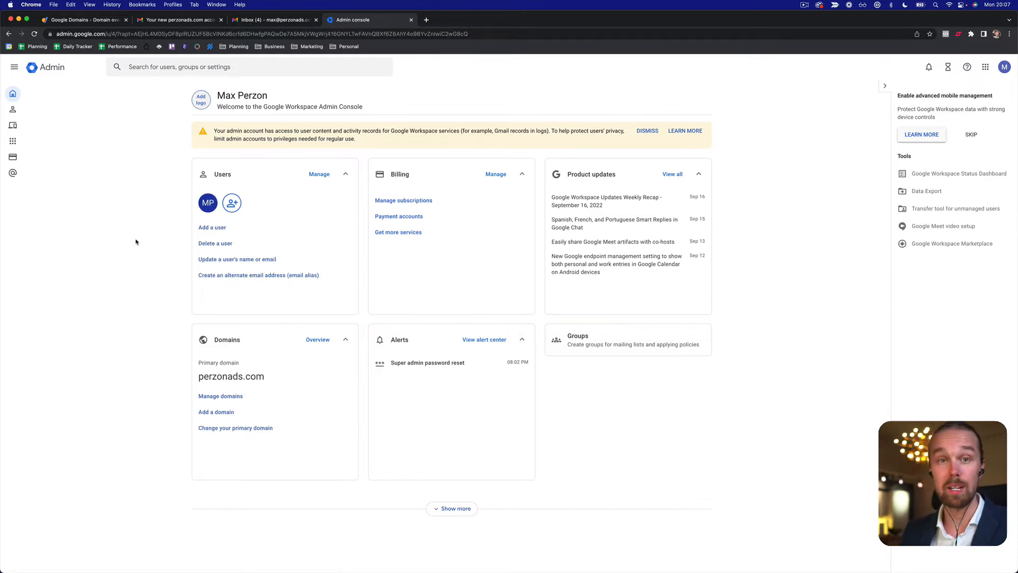
Step: Open the admin user's details from the Users card, showing 30 GB storage and the Super Admin role
key("super+Tab")
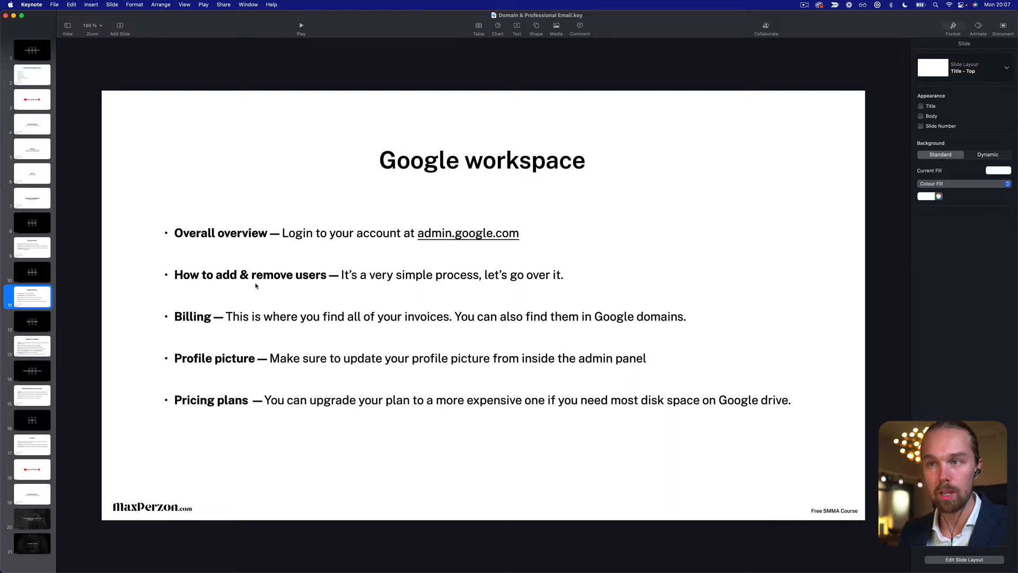
key("super+Tab")
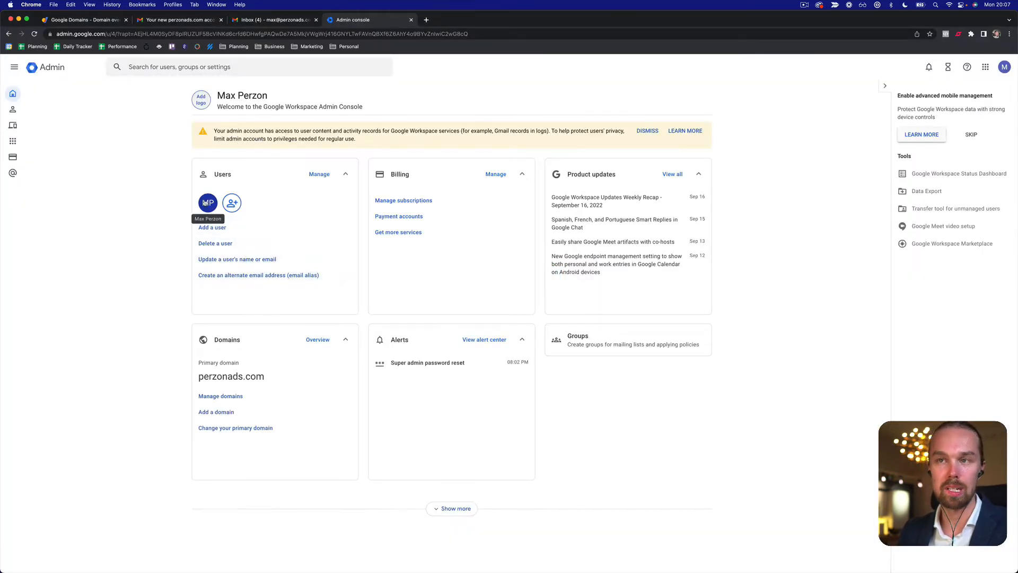
left_click(205, 205)
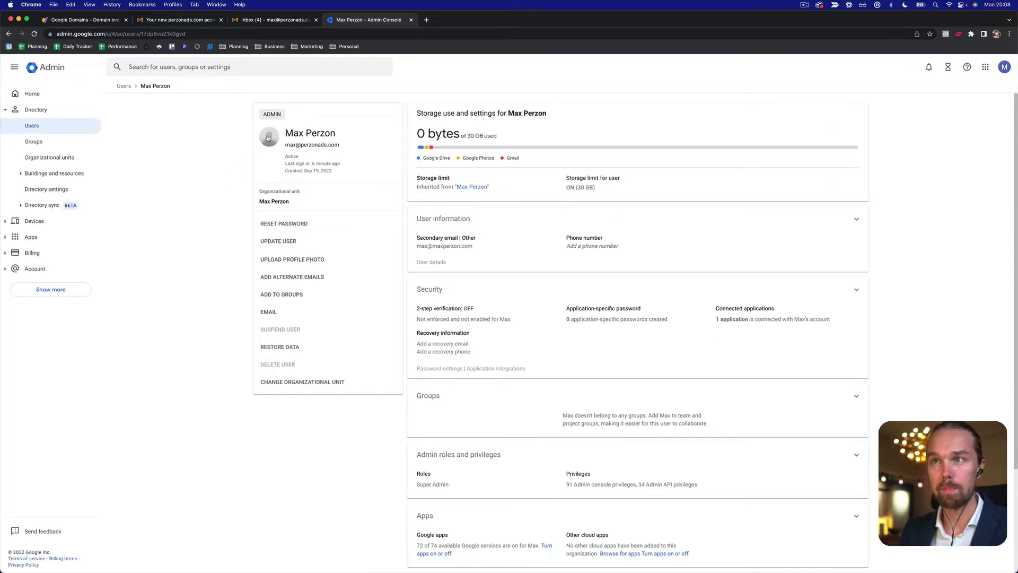
Step: Upload the PNG image as the admin user's profile photo, then return to the console Home page
left_click(268, 138)
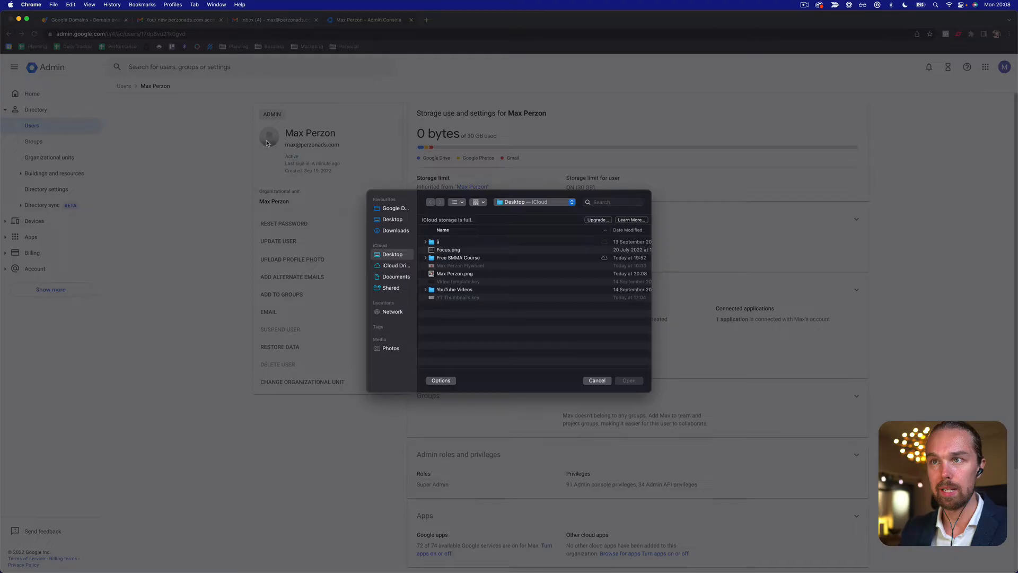
left_click(464, 274)
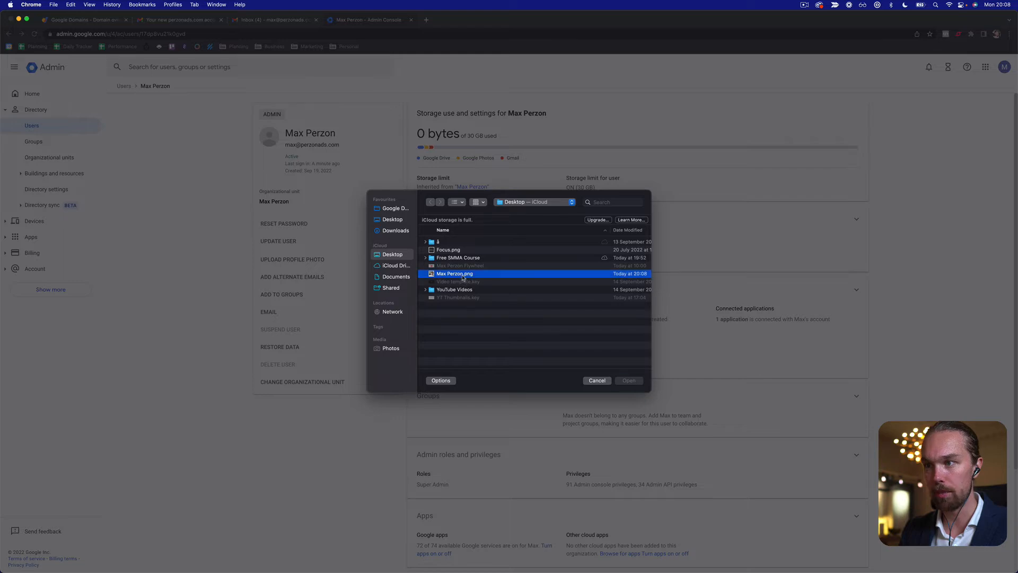
left_click(632, 381)
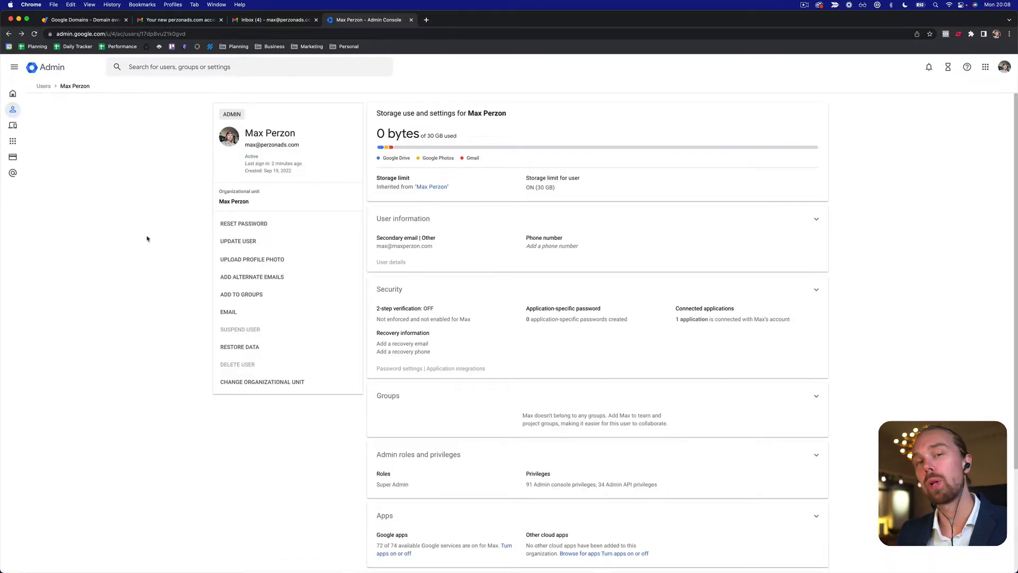
left_click(13, 95)
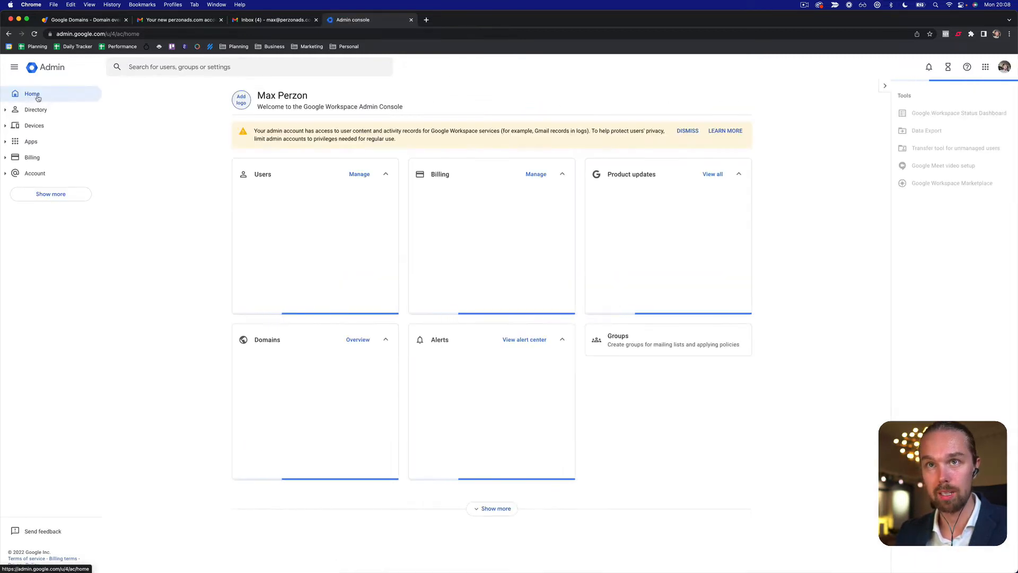
left_click(268, 228)
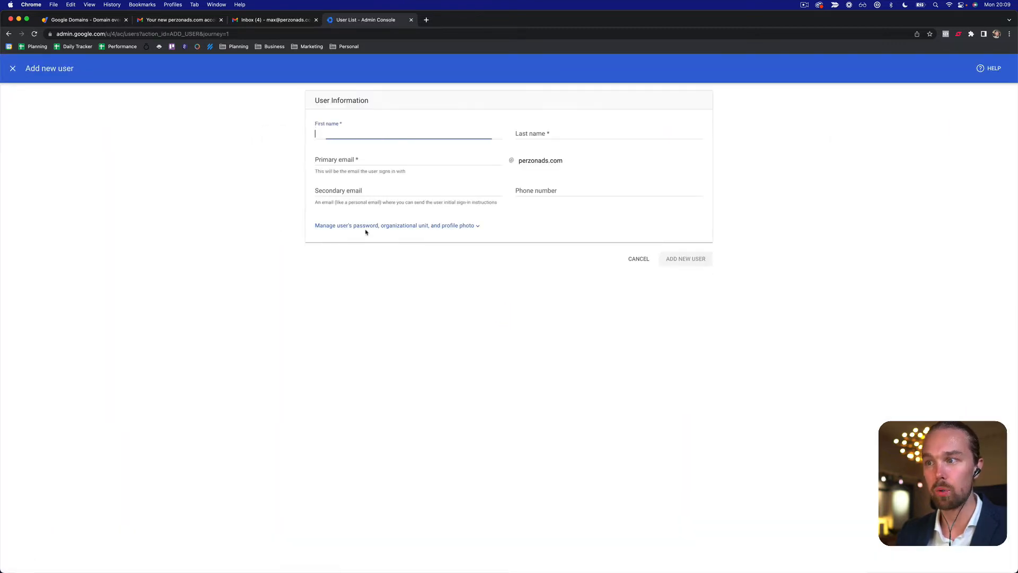
left_click(12, 67)
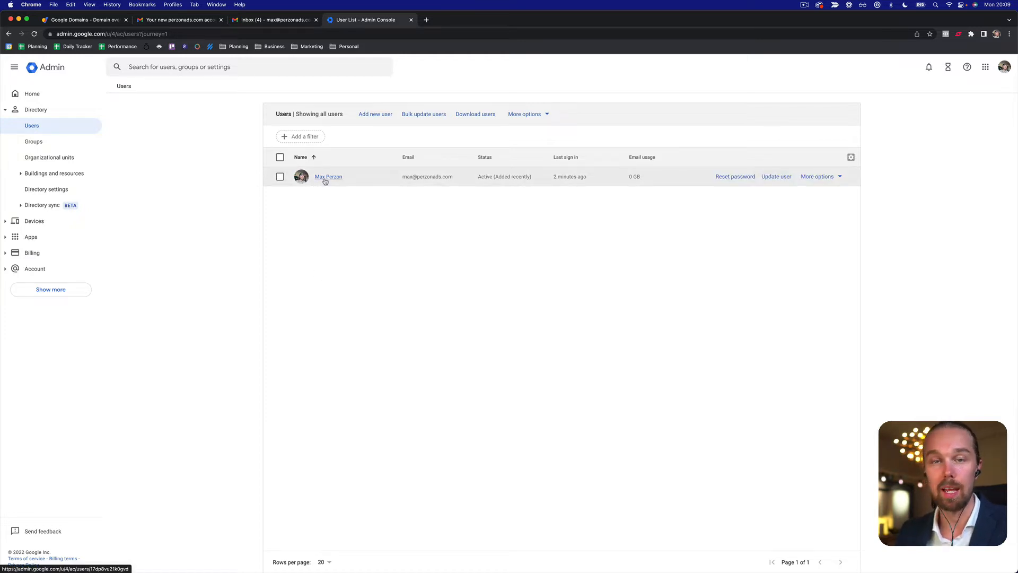
double_click(410, 176)
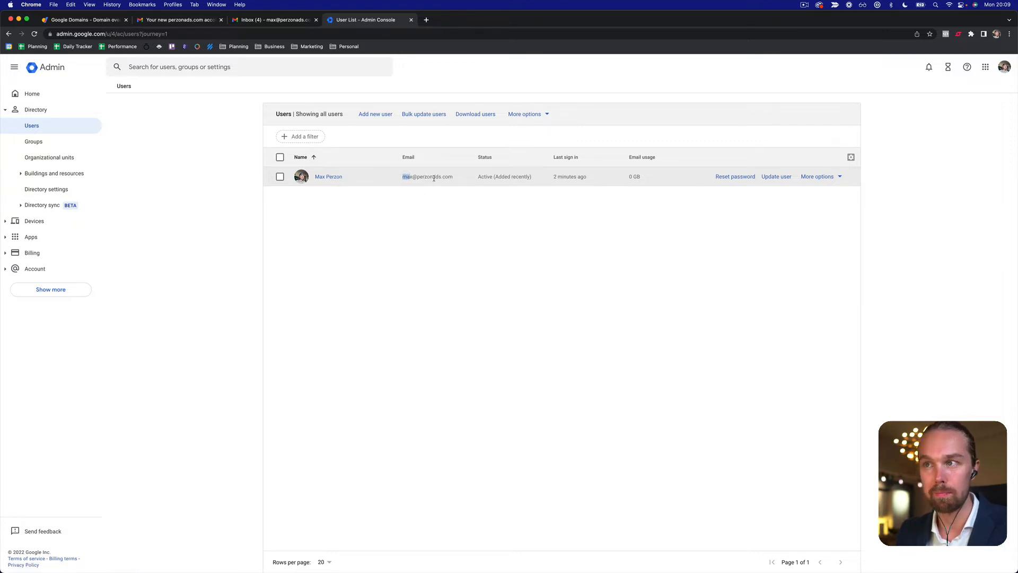
left_click(493, 207)
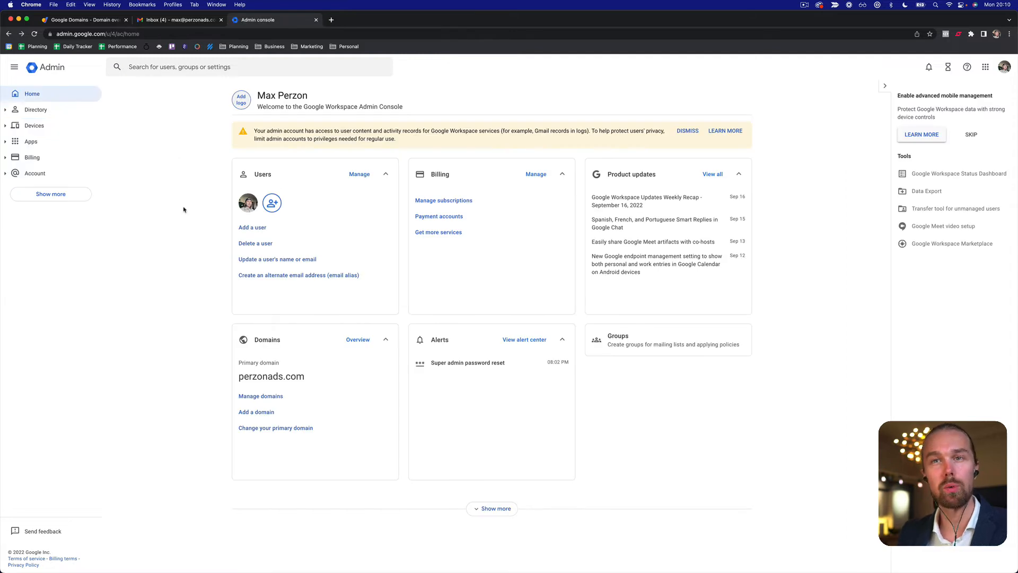
Step: Open Account > Account settings, glancing at the Gmail and Google Domains tabs in between
left_click(36, 176)
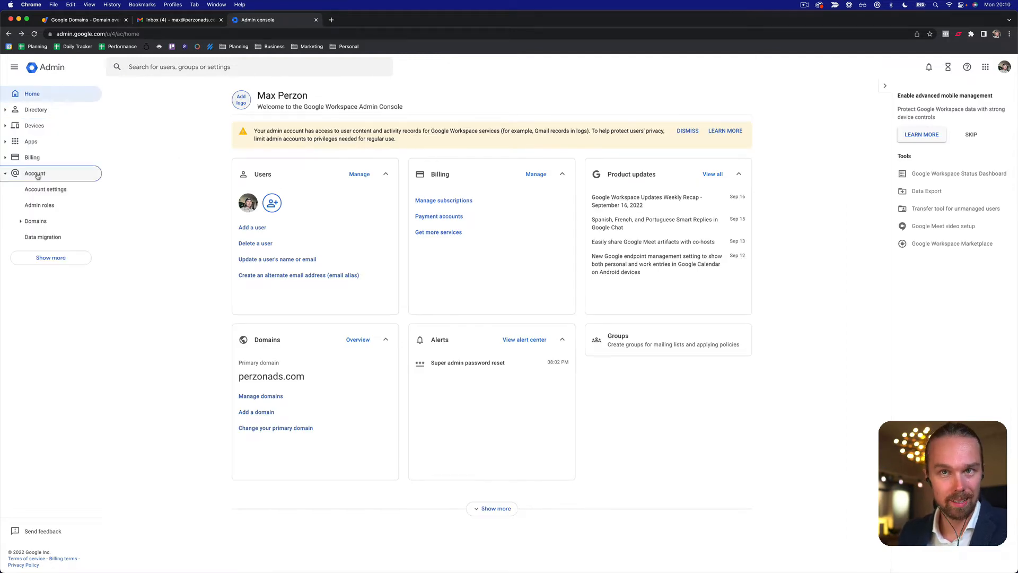
left_click(41, 189)
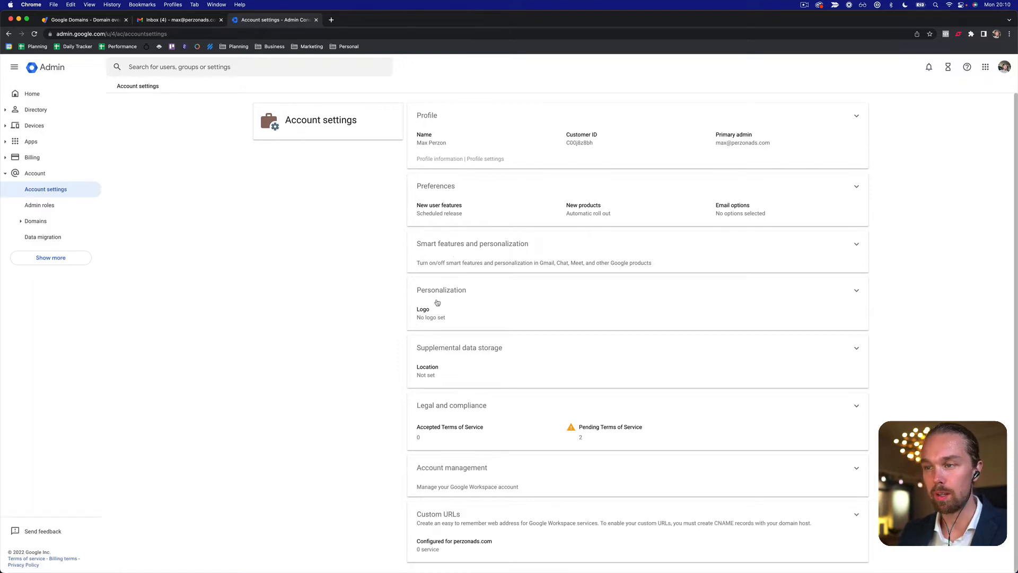
left_click(201, 23)
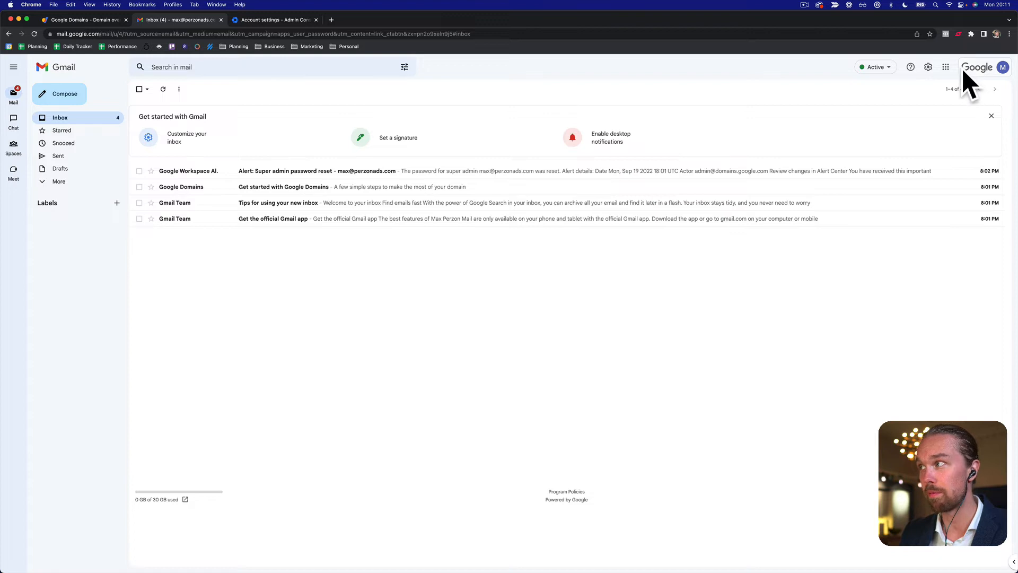
left_click(66, 21)
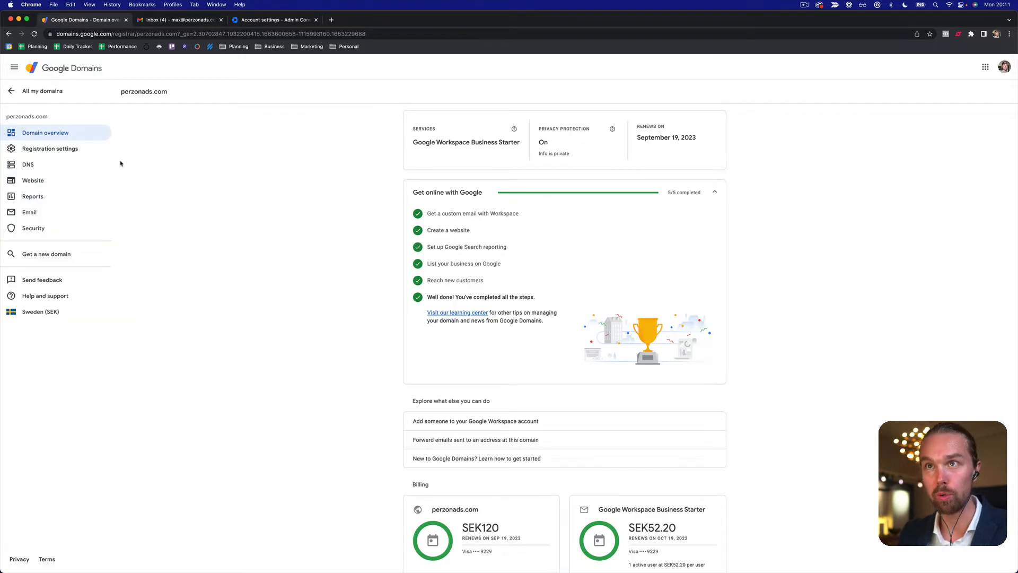
key("ctrl+Tab")
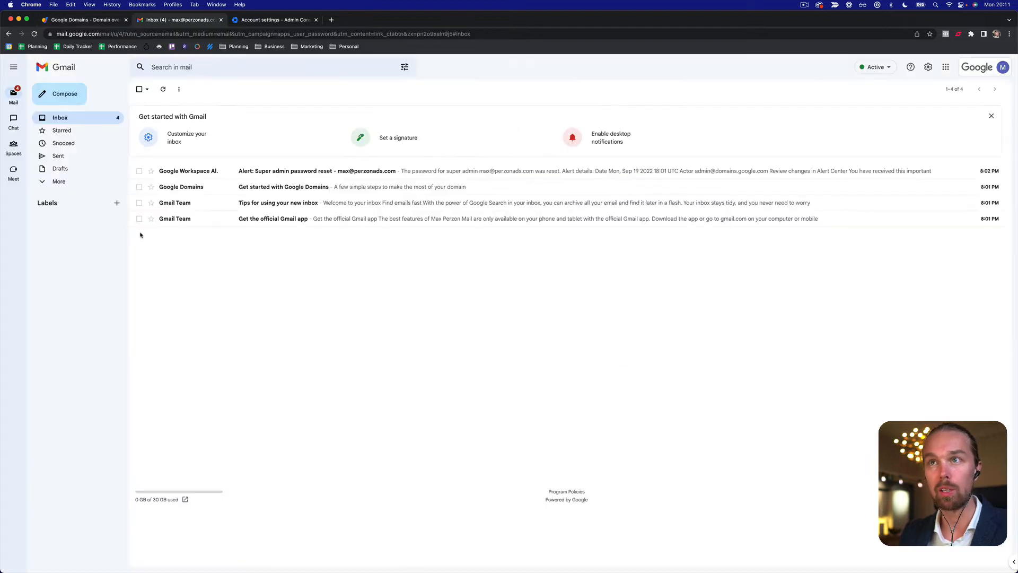
key("ctrl+Tab")
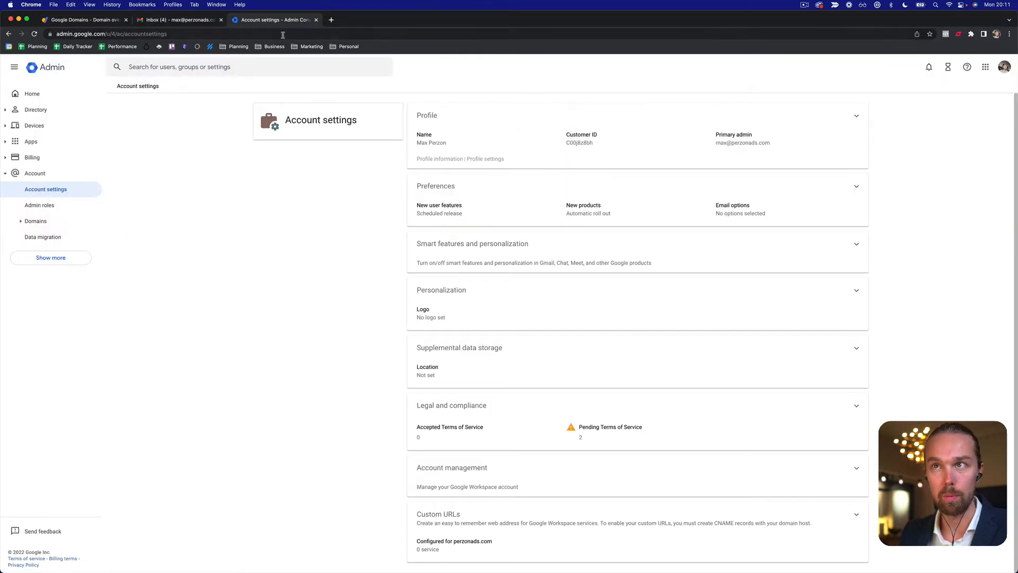
Step: Open the Personalization settings and choose the Custom logo option
left_click(42, 189)
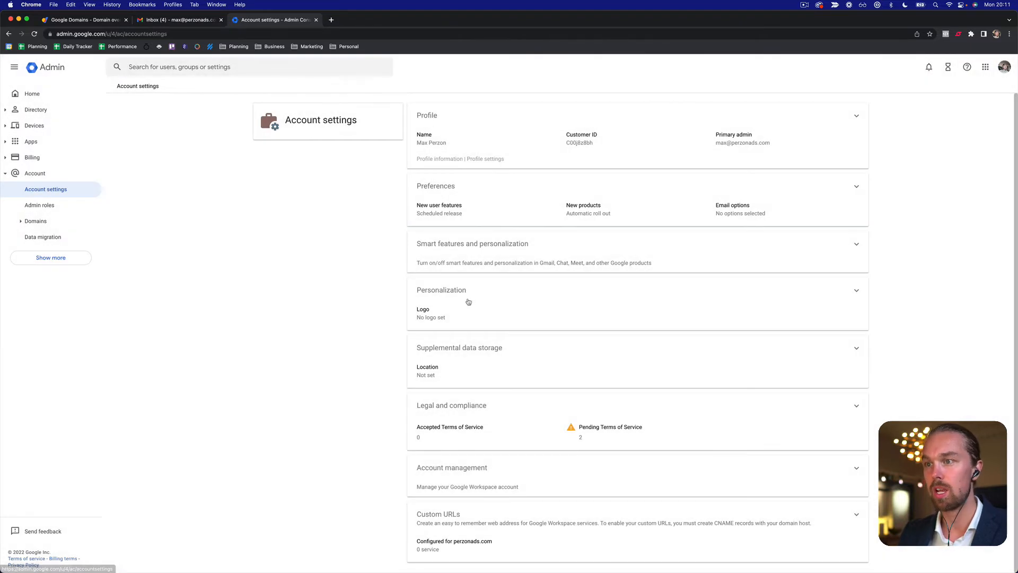
left_click(477, 292)
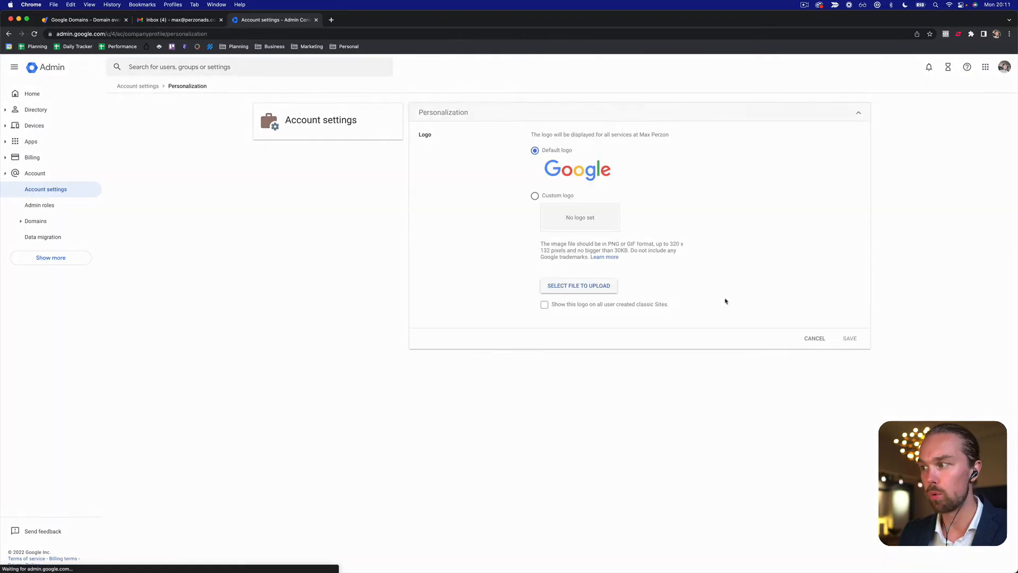
left_click(534, 196)
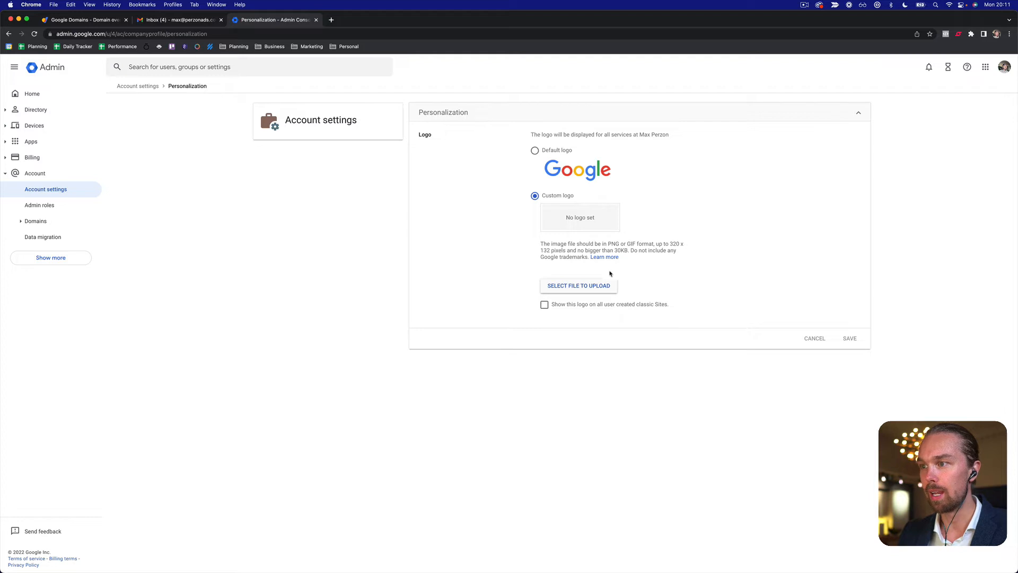
Step: Upload the logo PNG as the custom logo, show it on all user-created classic Sites, and save
left_click(594, 286)
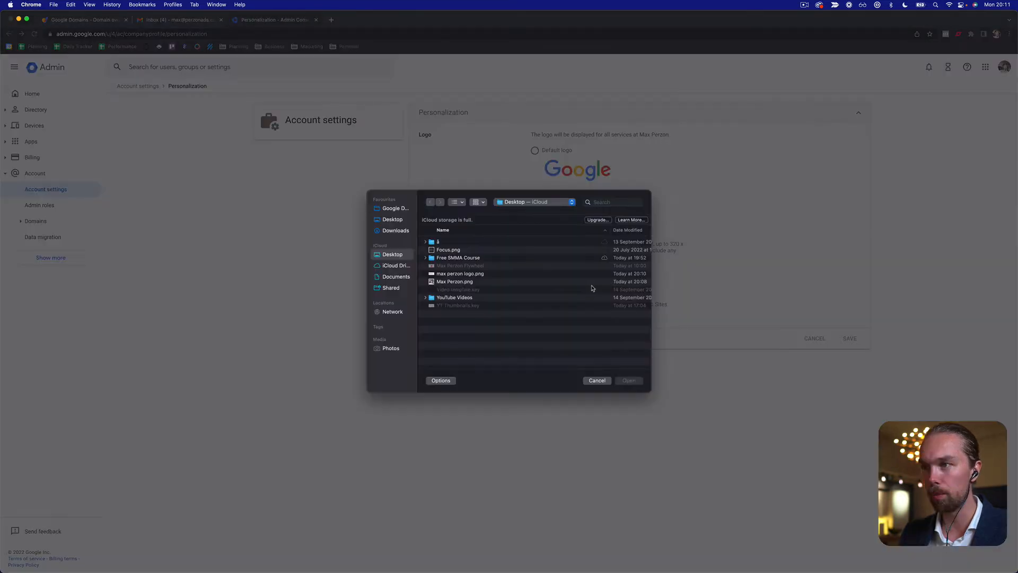
left_click(454, 273)
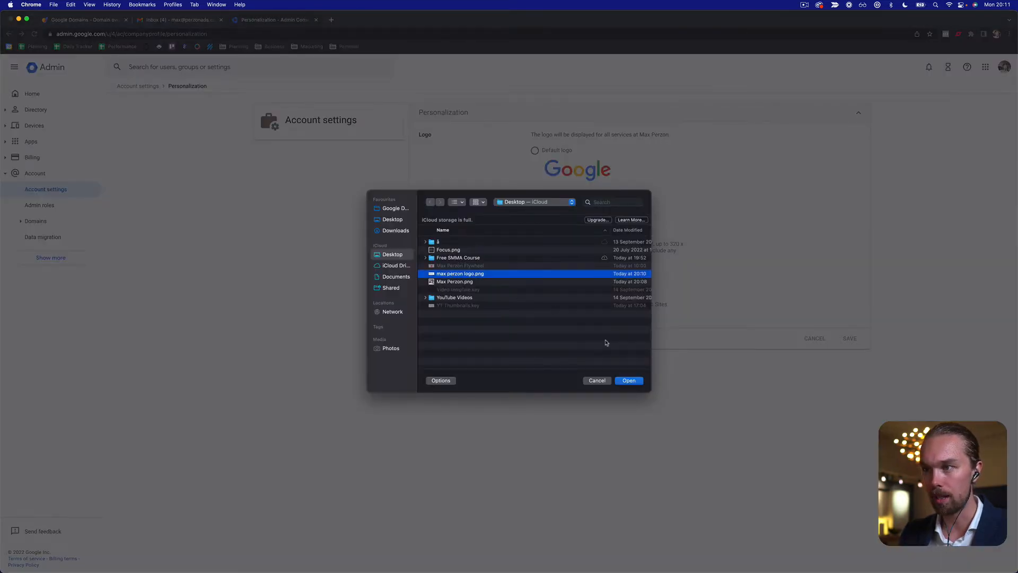
left_click(628, 380)
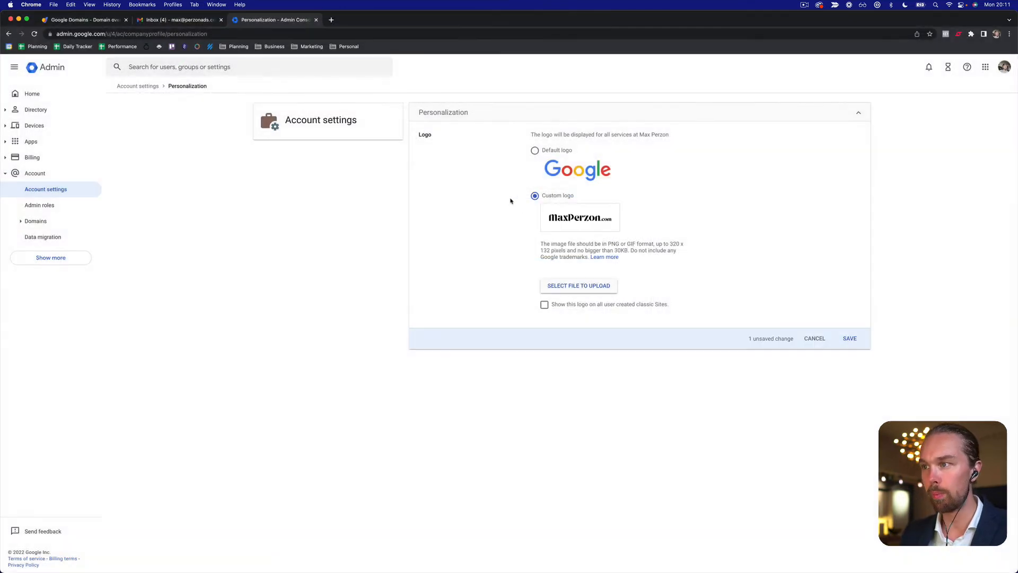
left_click(546, 304)
left_click(848, 338)
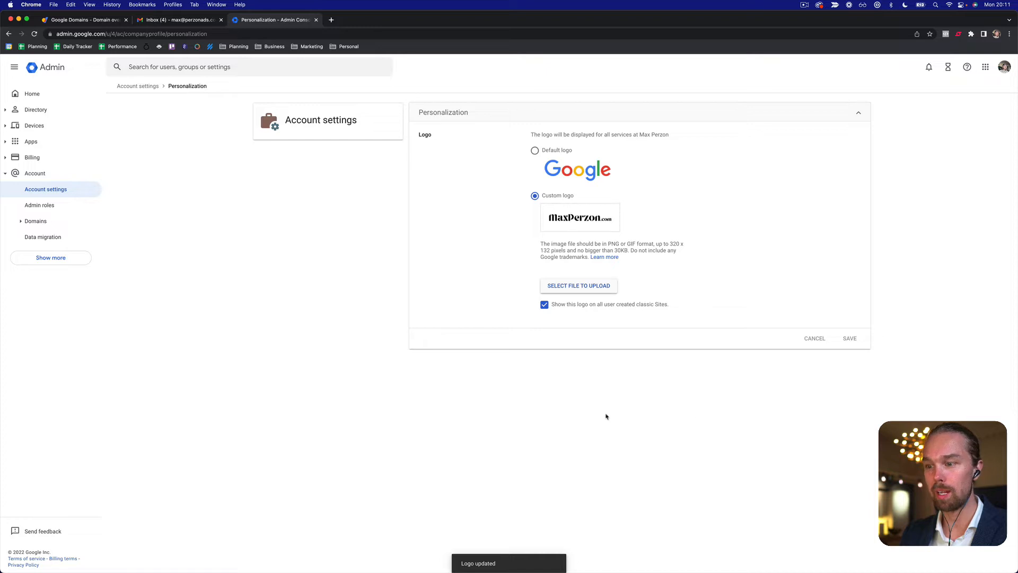
left_click(181, 19)
Step: Reload Gmail and settle on the other account's 11-message inbox after briefly checking Keynote
key("super+r")
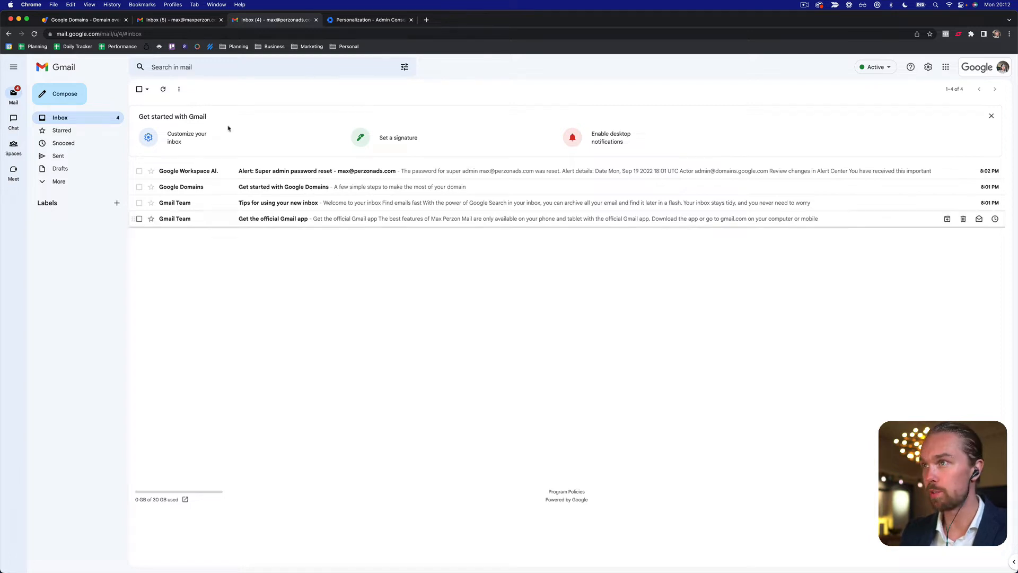
left_click(181, 19)
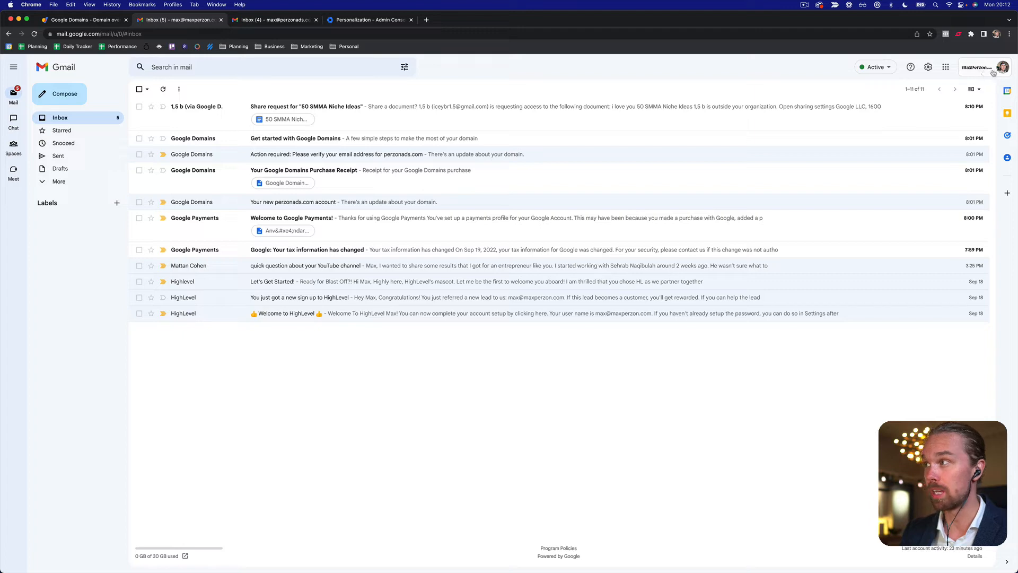
left_click(249, 21)
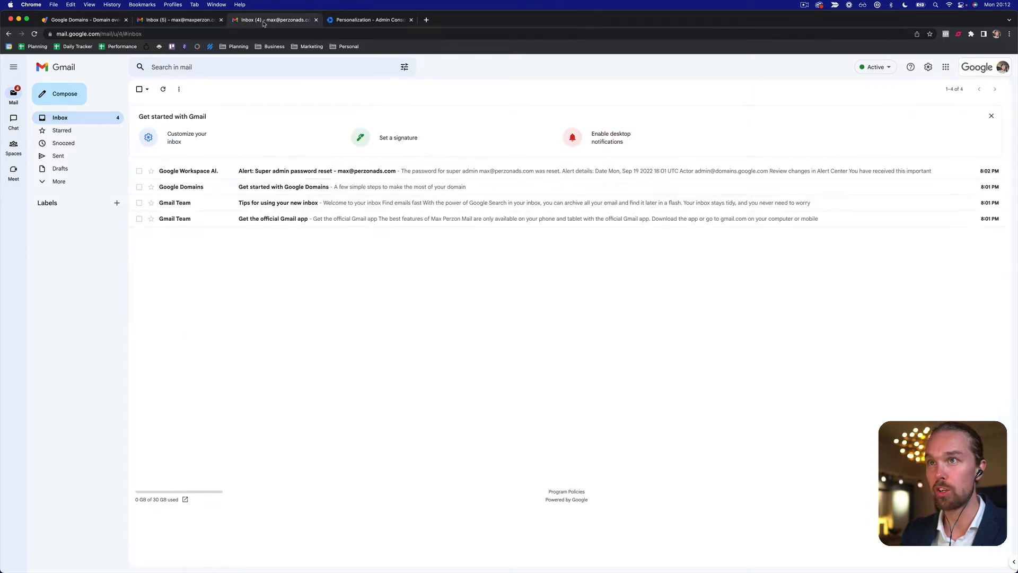
left_click(178, 24)
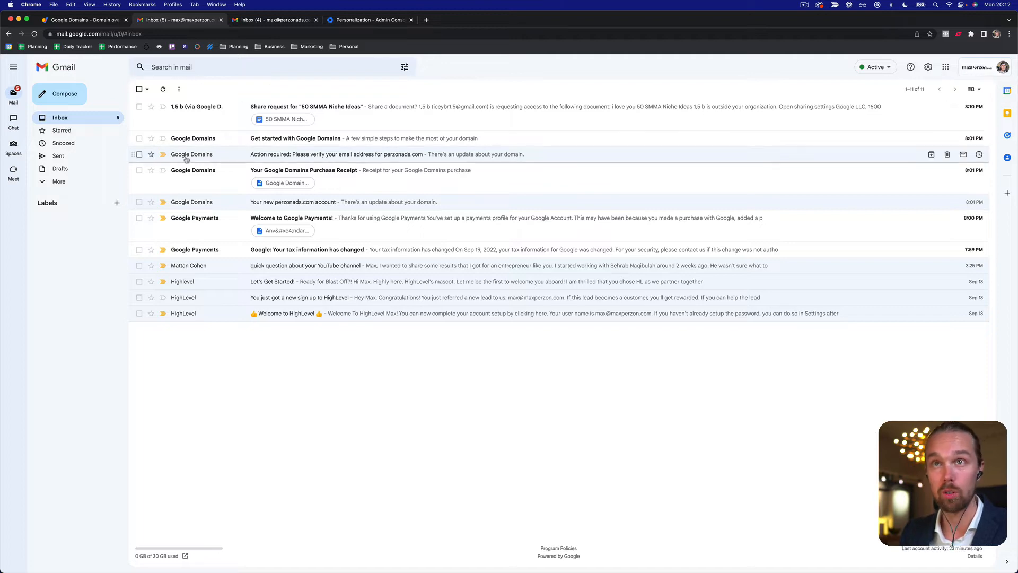
key("super+Tab")
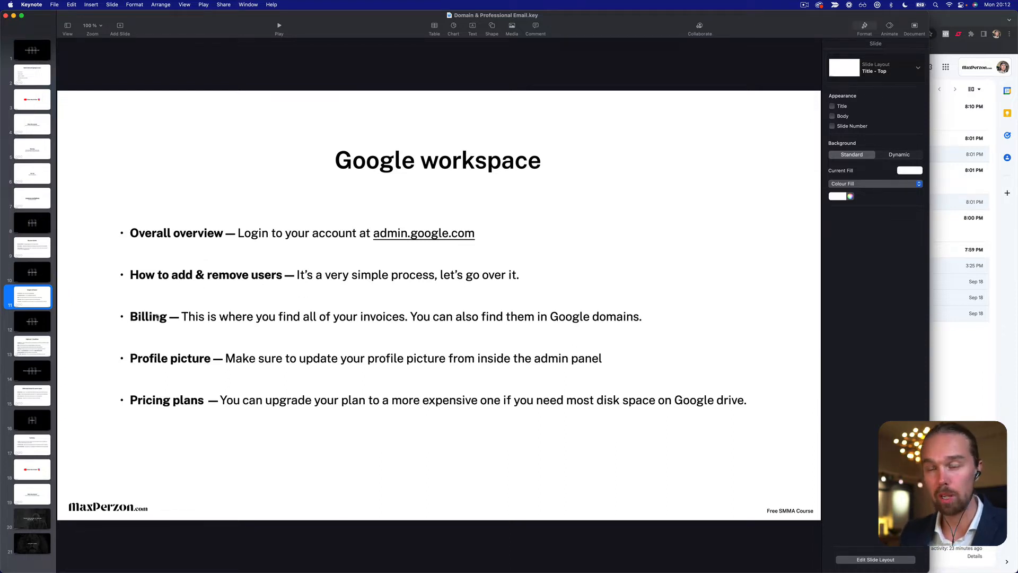
key("super+Tab")
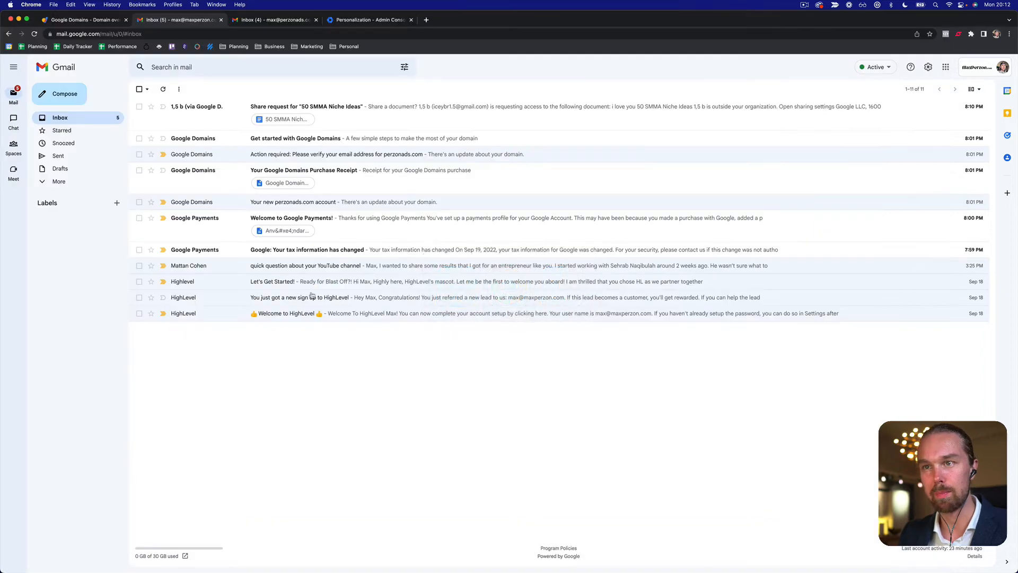
Step: Show Billing > Subscriptions with Google Workspace Business Starter active and 1 licence assigned
left_click(350, 21)
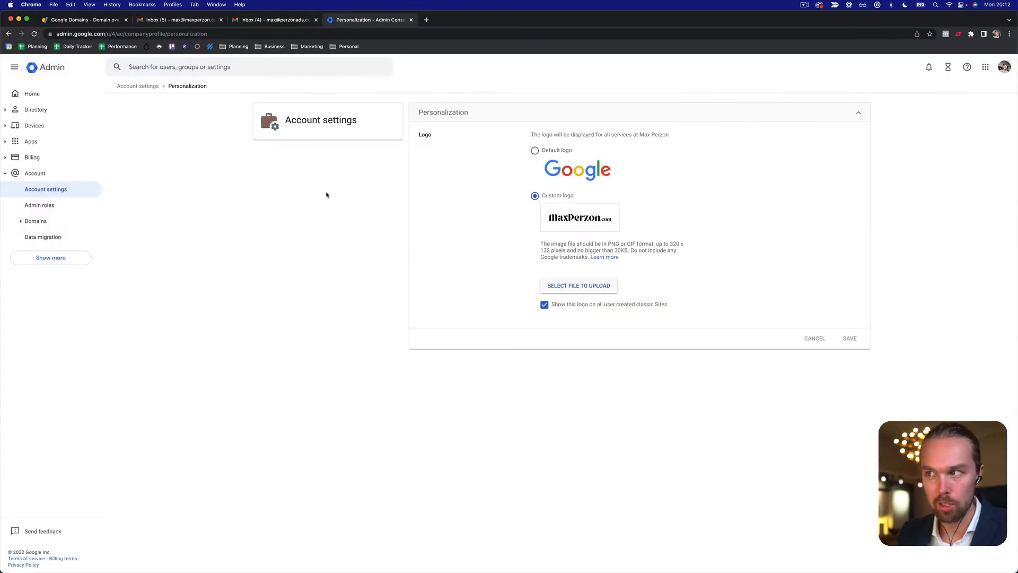
left_click(34, 178)
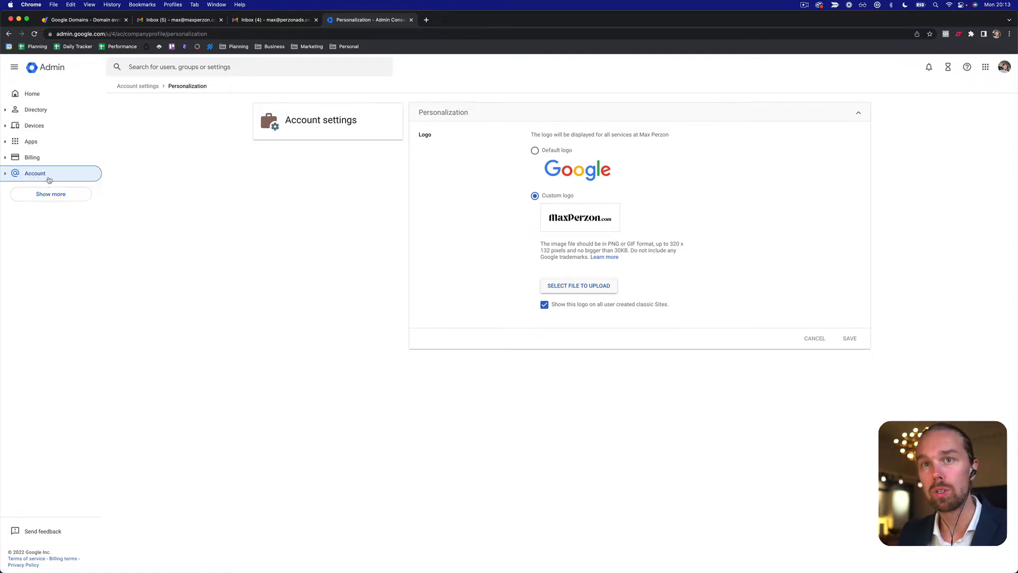
left_click(42, 160)
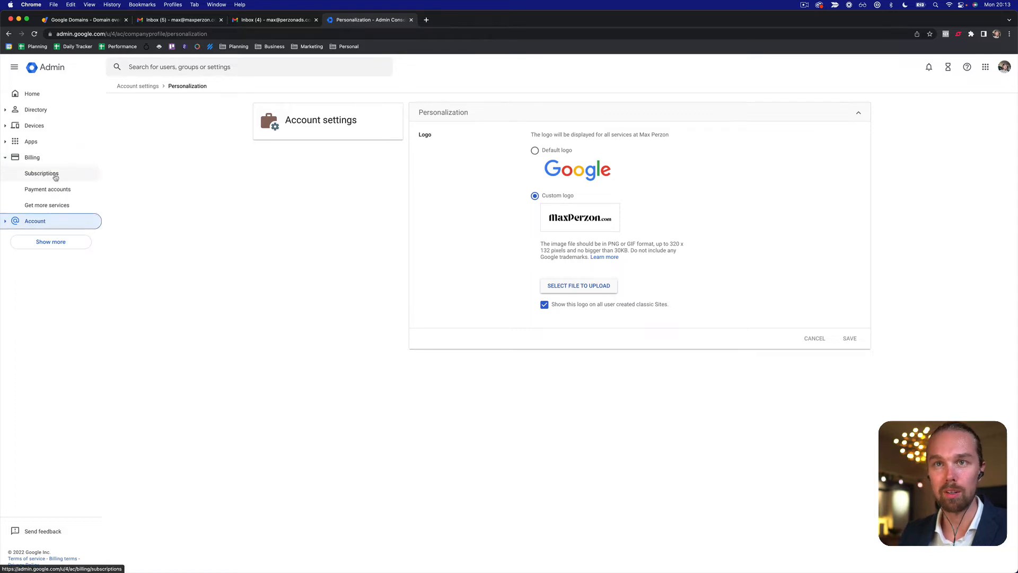
left_click(53, 174)
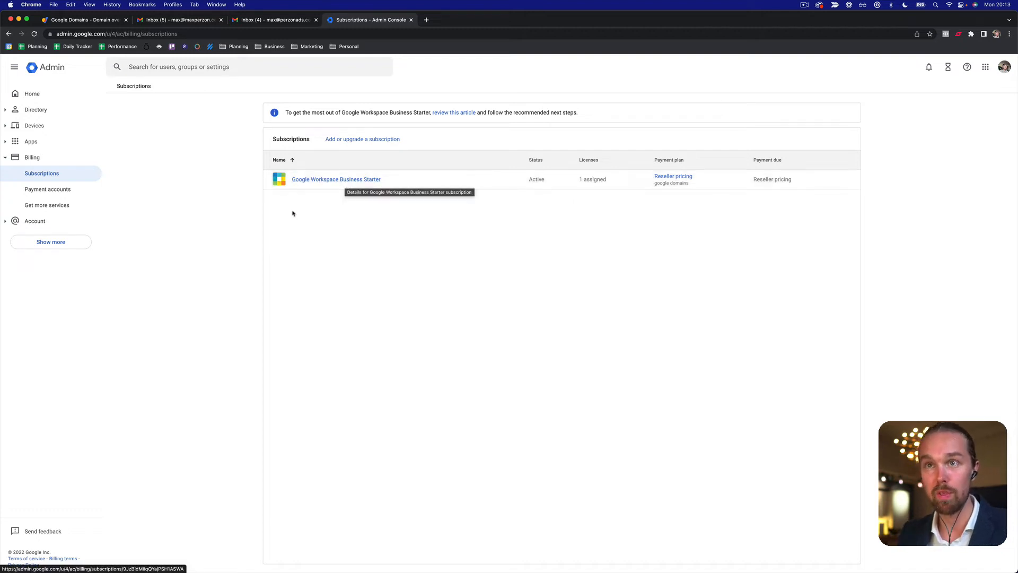
Step: Open the Google Domains Billing page showing the SEK120.00 perzonads.com charge
left_click(92, 22)
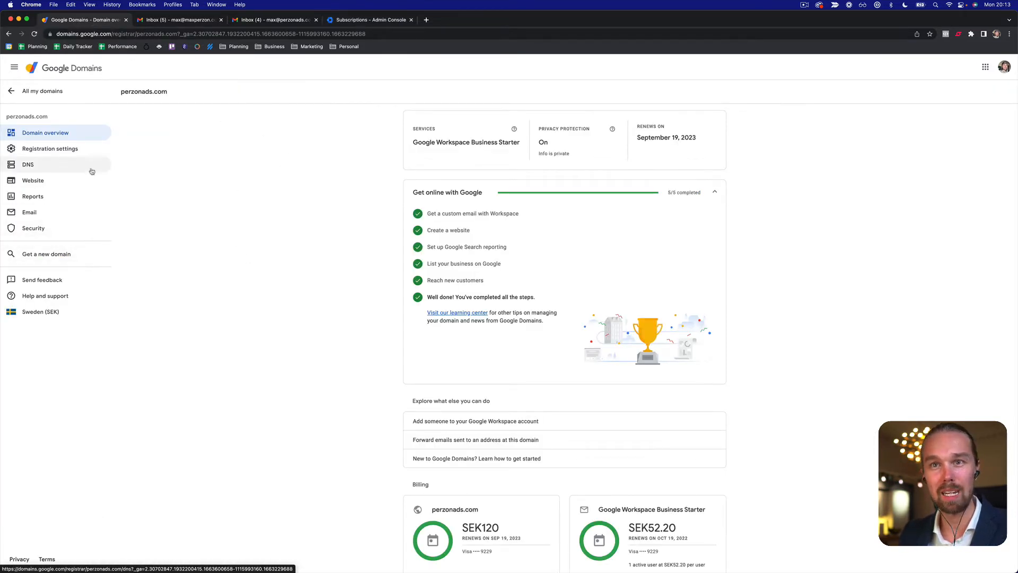
left_click(43, 90)
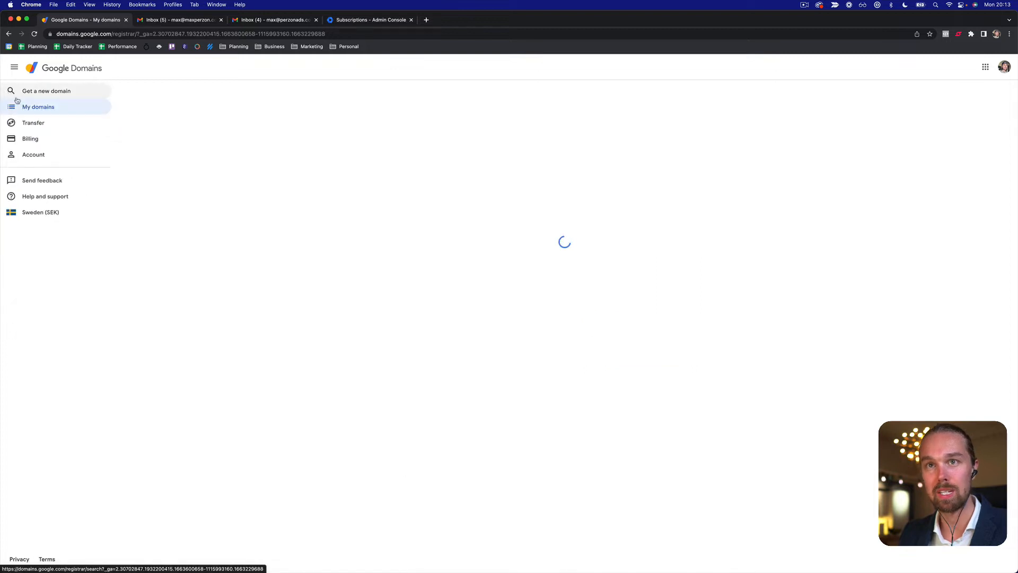
left_click(71, 144)
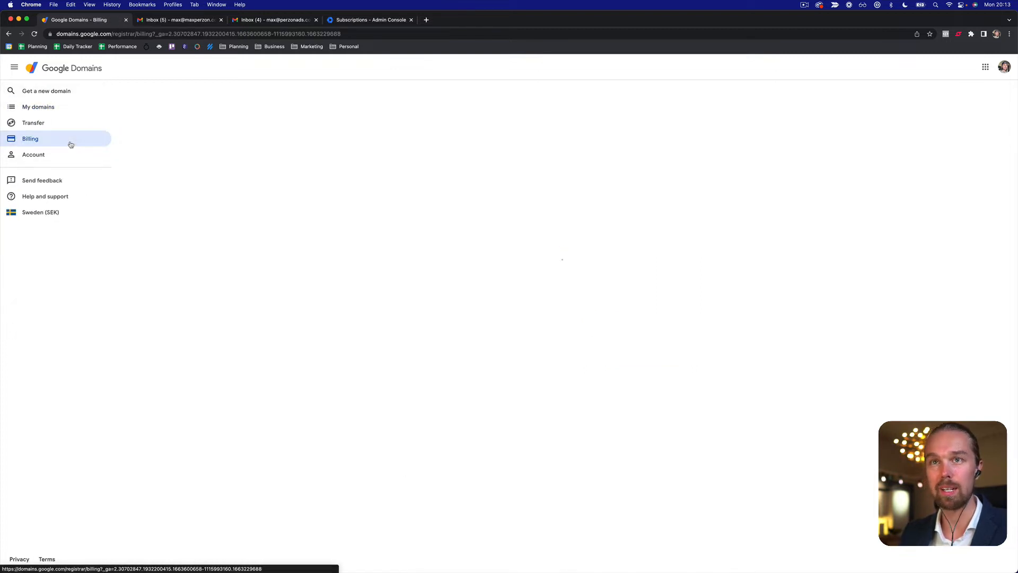
Step: Compare it with the Admin subscriptions tab and Keynote, ending on the perzonads.com Gmail inbox
left_click(371, 20)
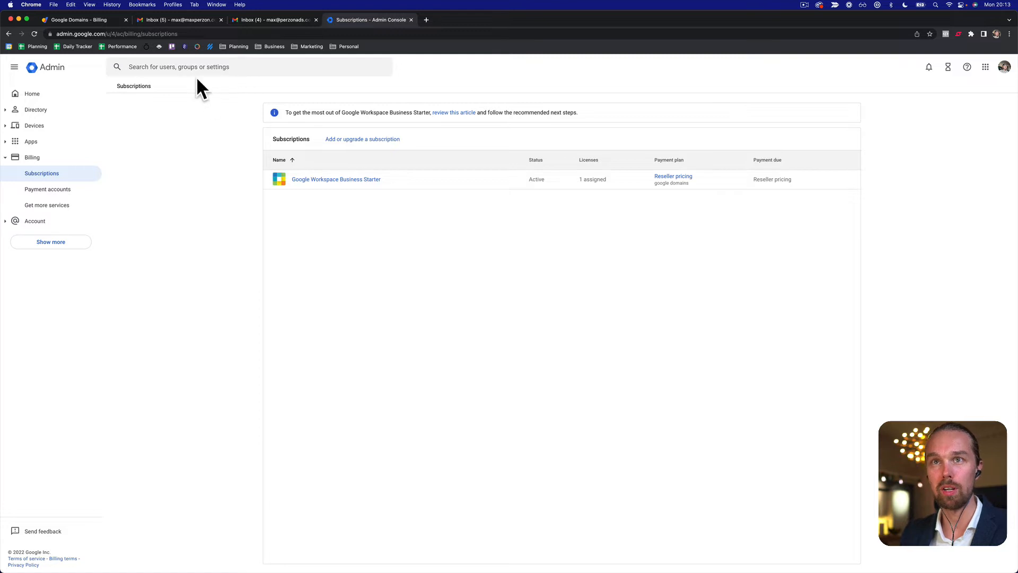
left_click(61, 20)
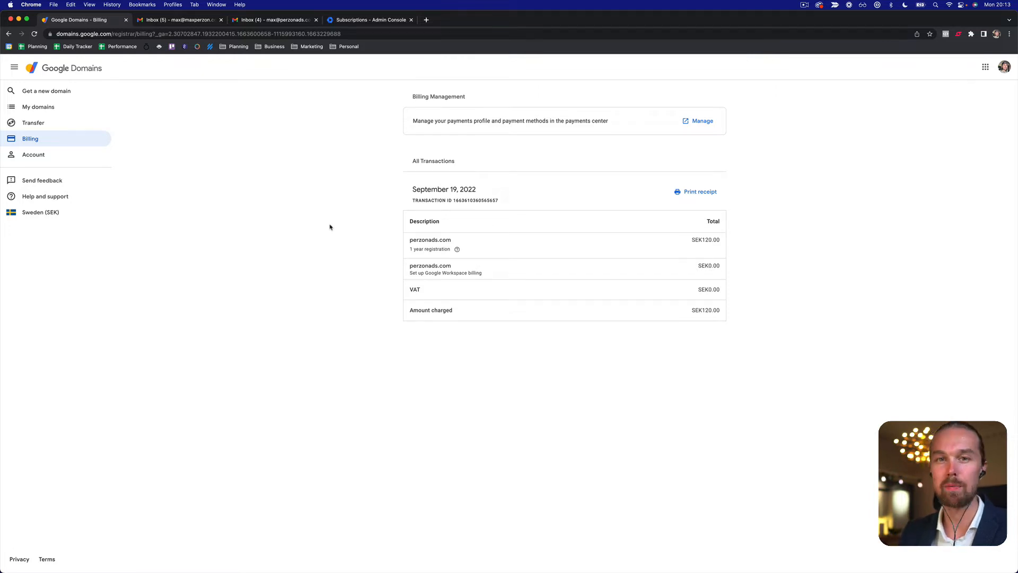
key("super+4")
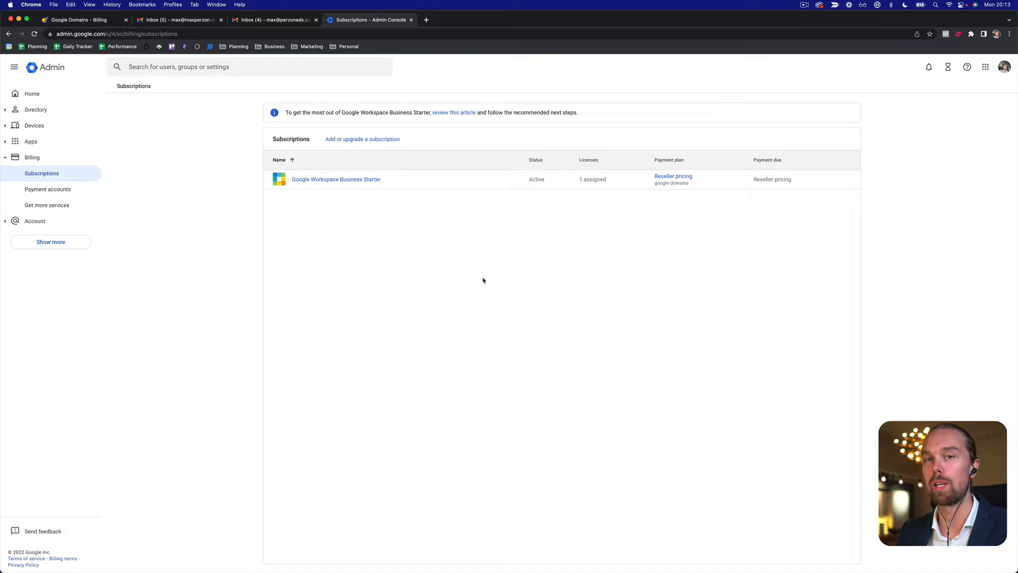
key("super+Tab")
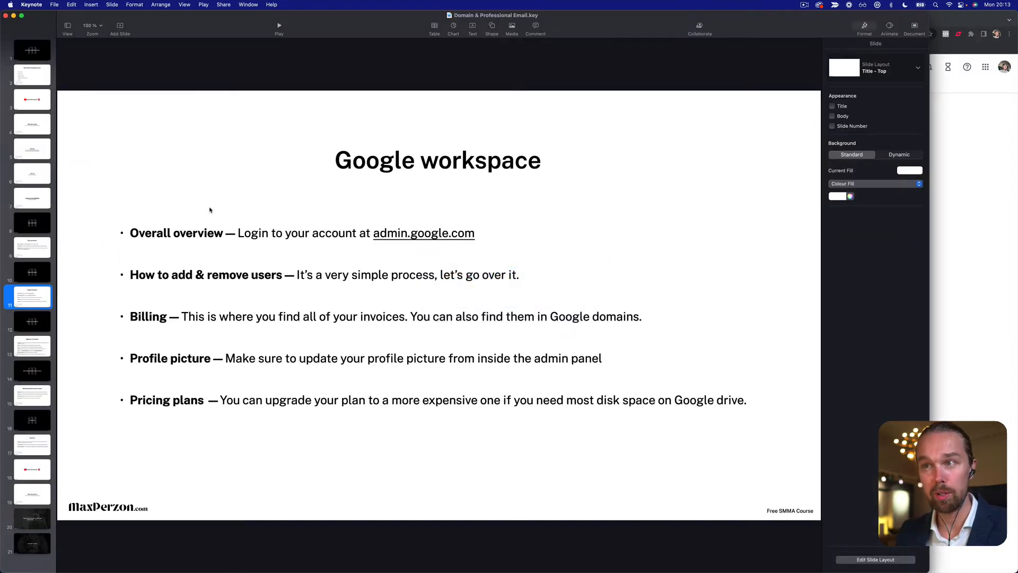
key("super+Tab")
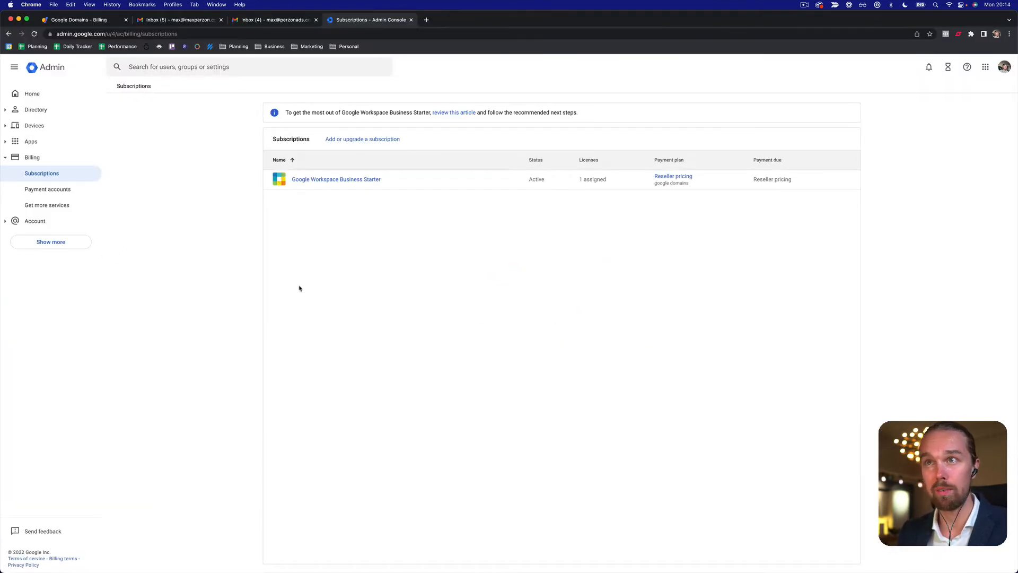
key("super+alt+Left")
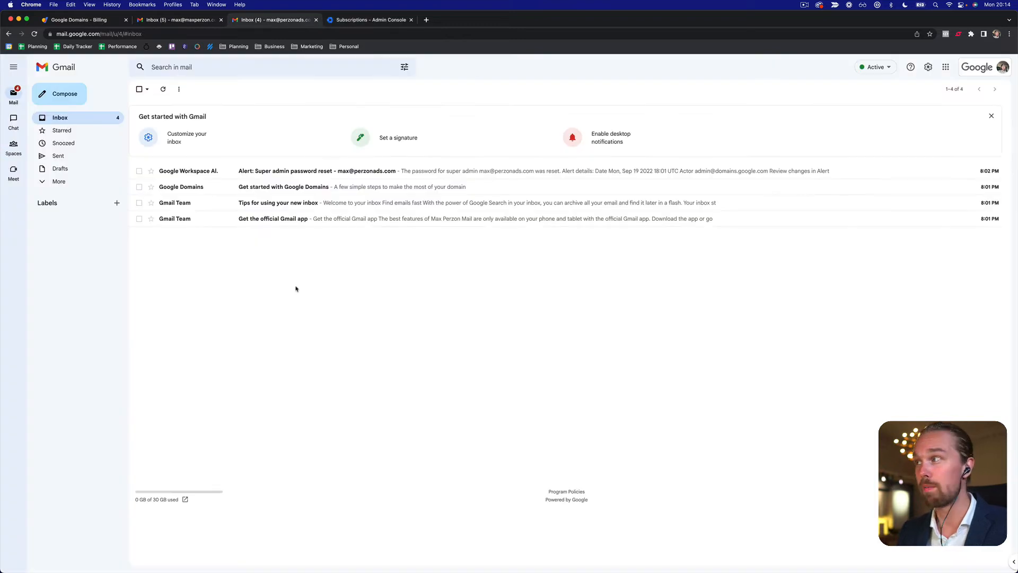
Step: Present slide 12, HighLevel + CloudFlare, through the Sign up bullet, then return to Chrome
key("super+r")
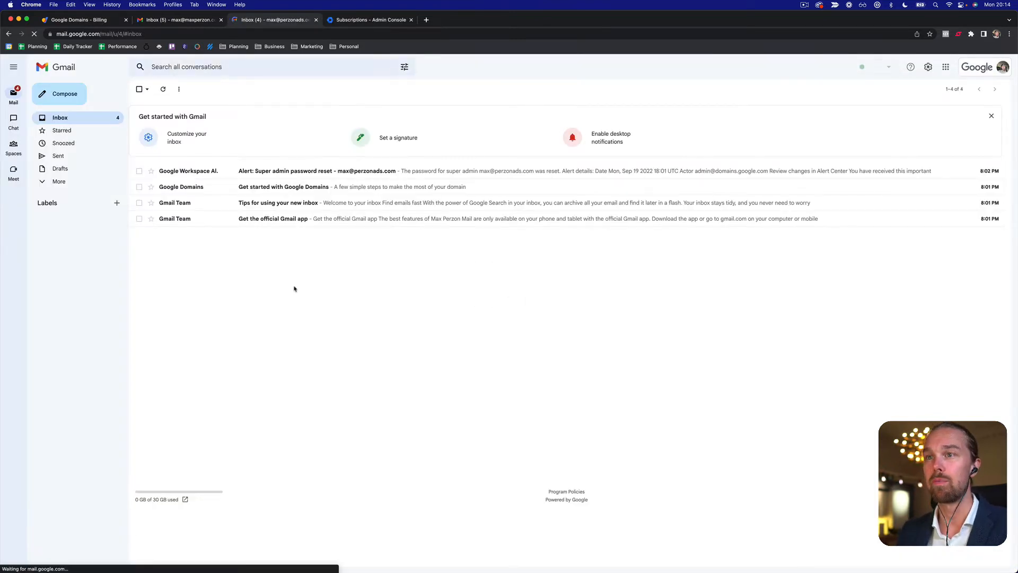
key("super+Tab")
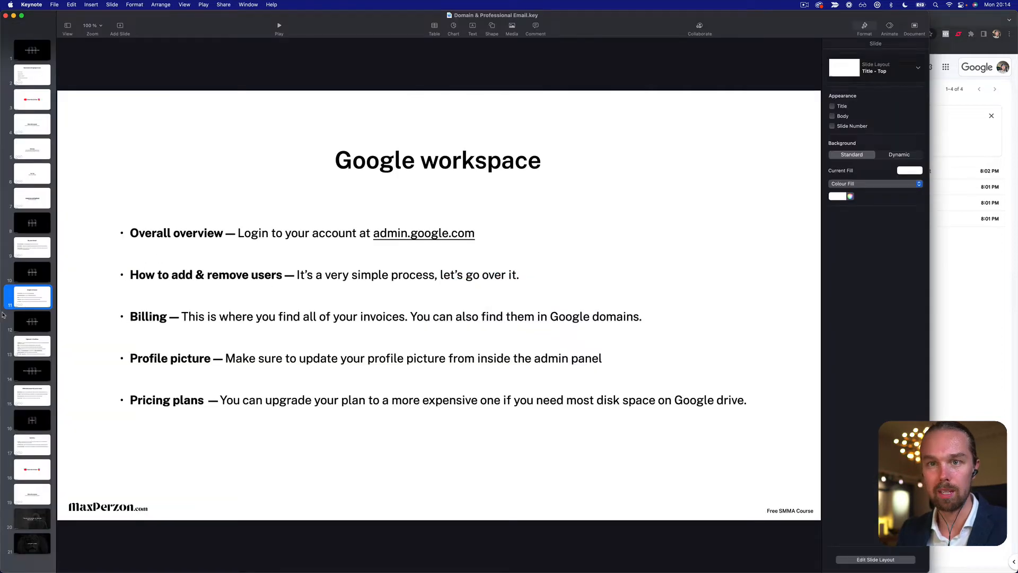
left_click(32, 319)
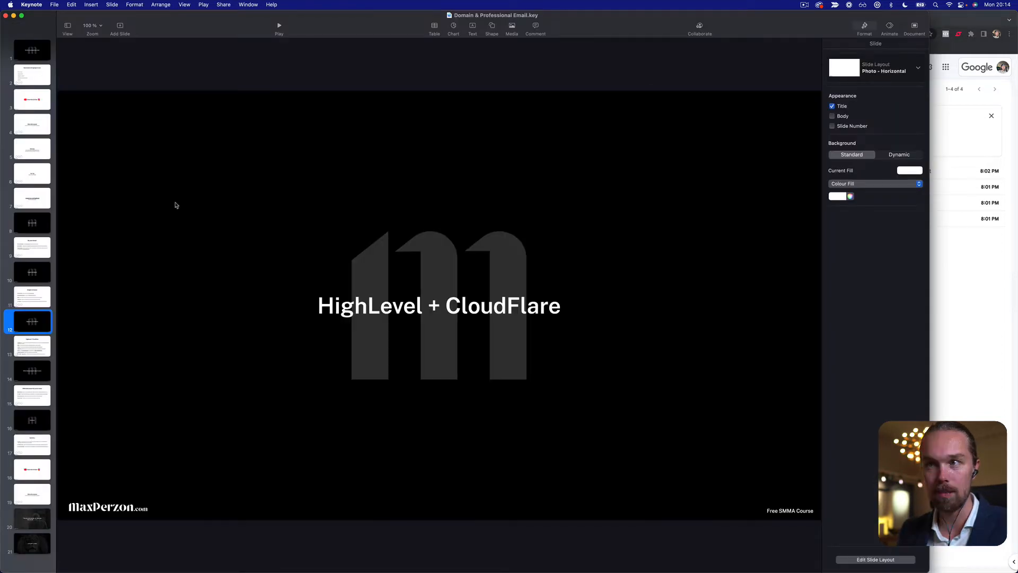
left_click(279, 26)
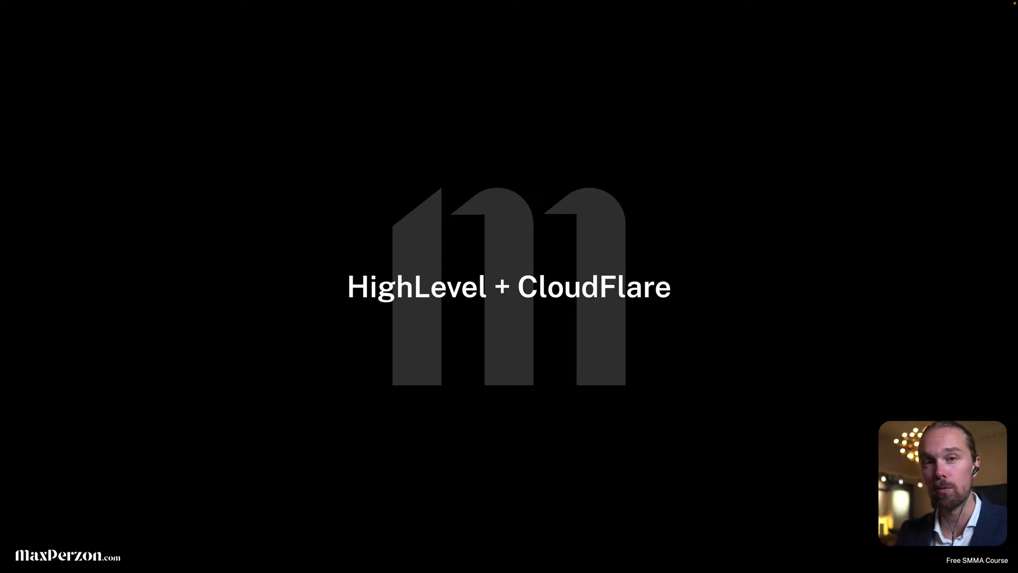
key("Right")
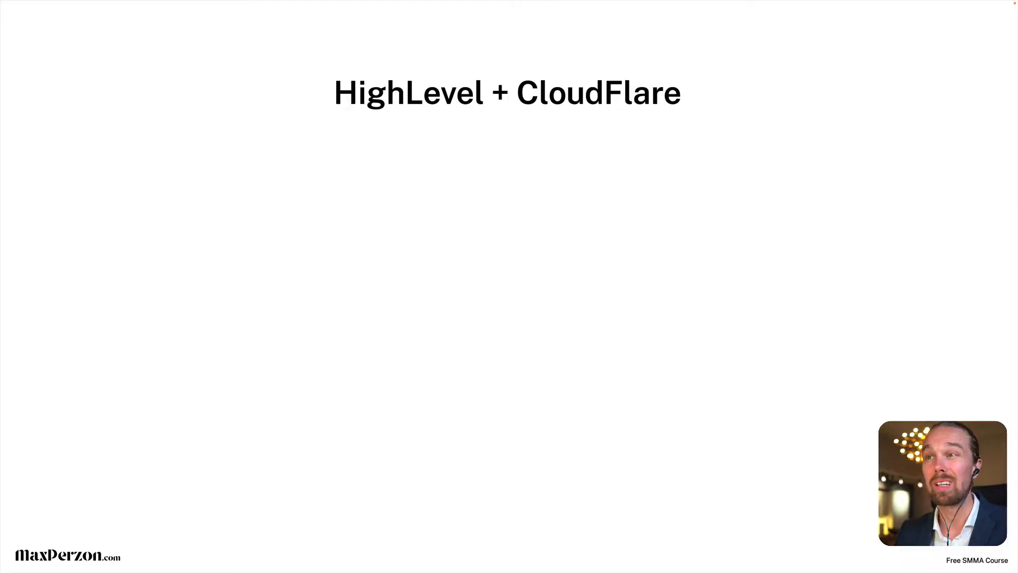
key("Right")
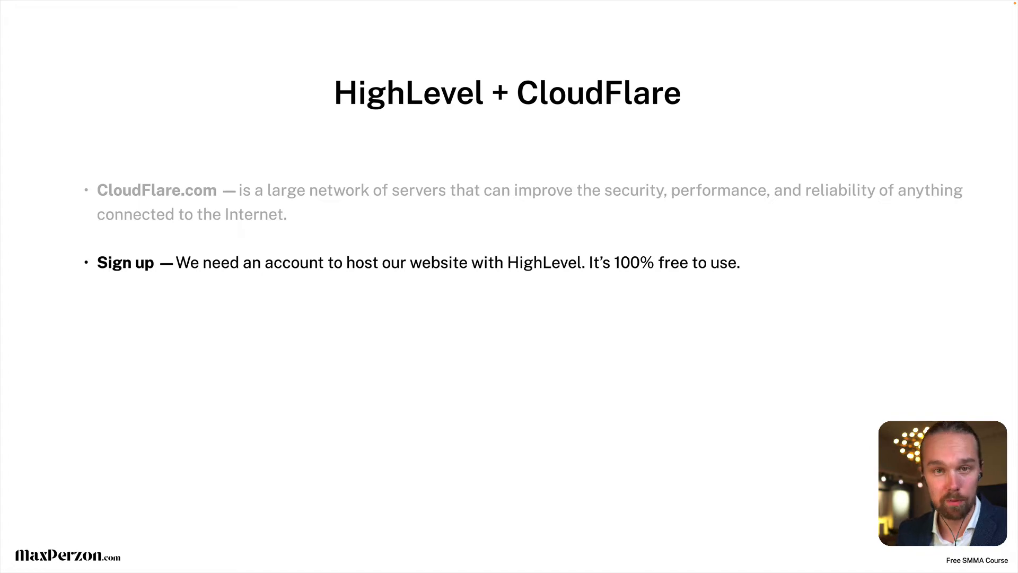
key("Escape")
key("super+Tab")
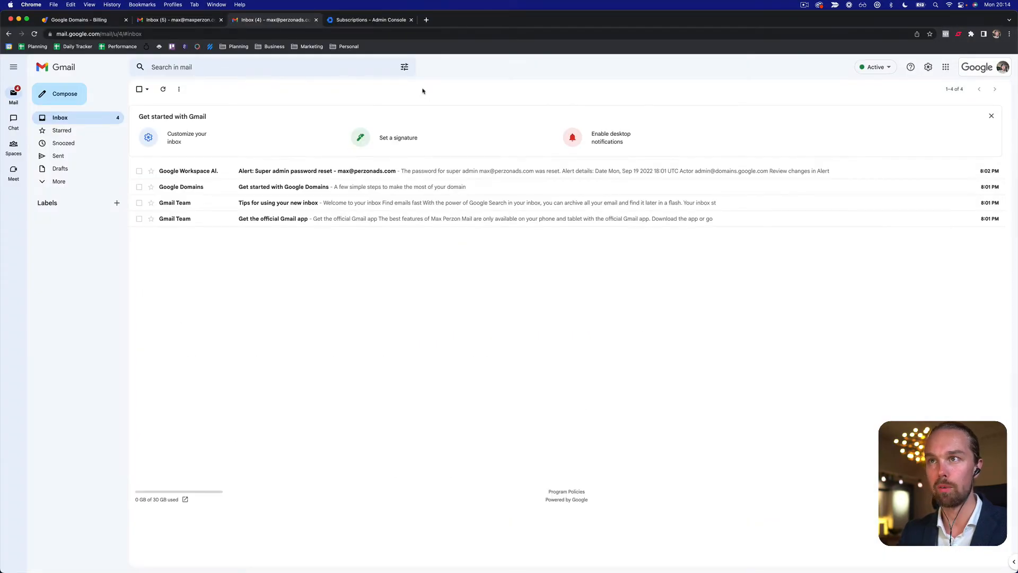
Step: Close the Gmail and Admin tabs and go to the Cloudflare website in a new tab
key("ctrl+shift+Tab")
key("super+w")
key("ctrl+Tab")
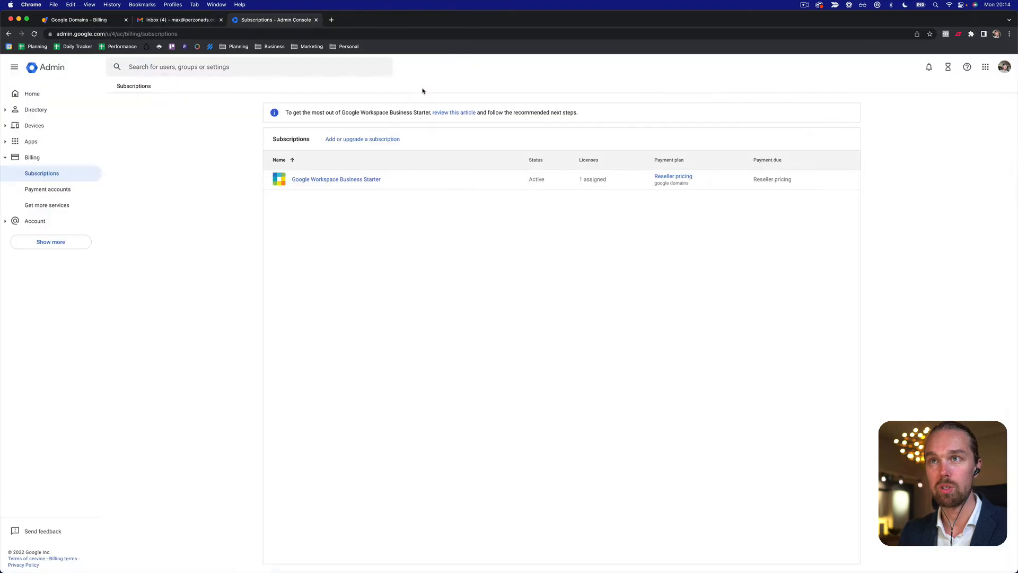
key("super+w")
key("super+w")
key("super+t")
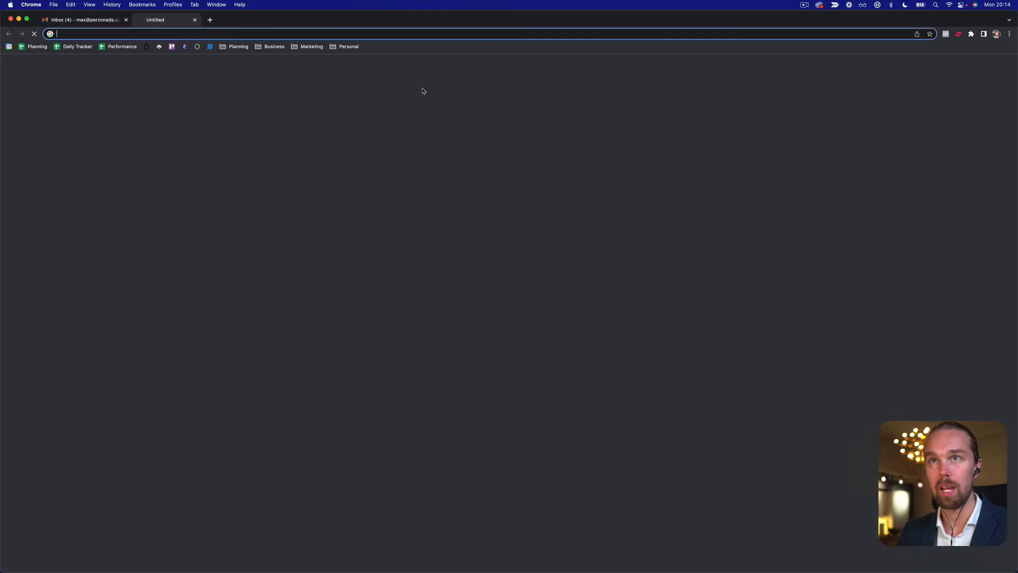
type("cloudf")
key("Return")
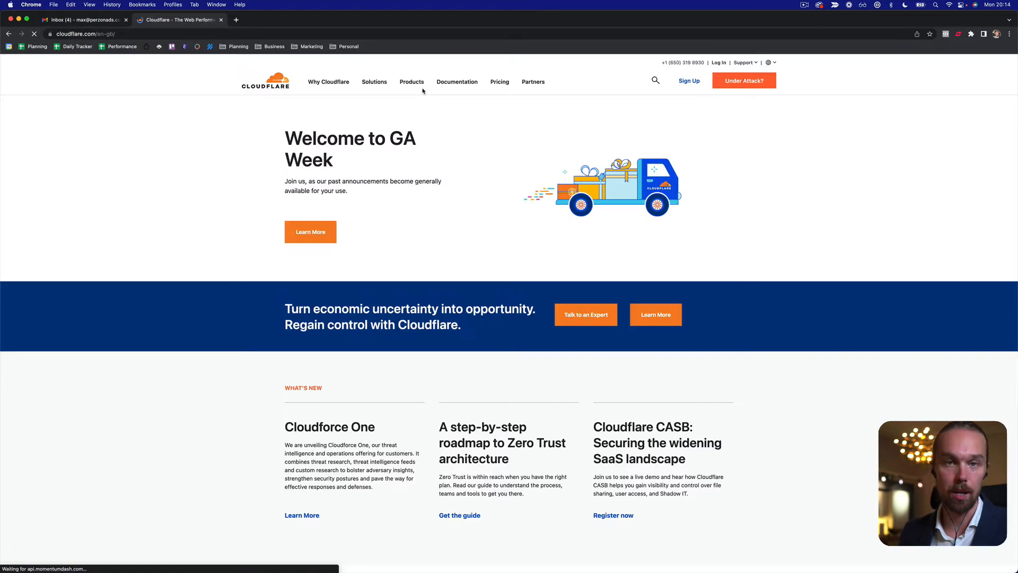
Step: Sign up for Cloudflare with the perzonads.com e-mail address and a pasted password
left_click(693, 81)
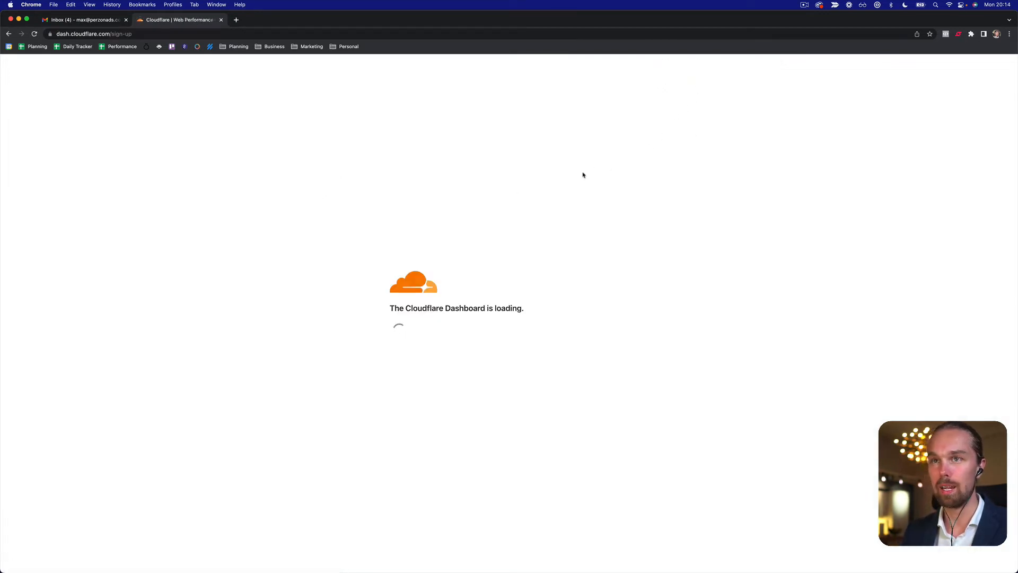
left_click(416, 147)
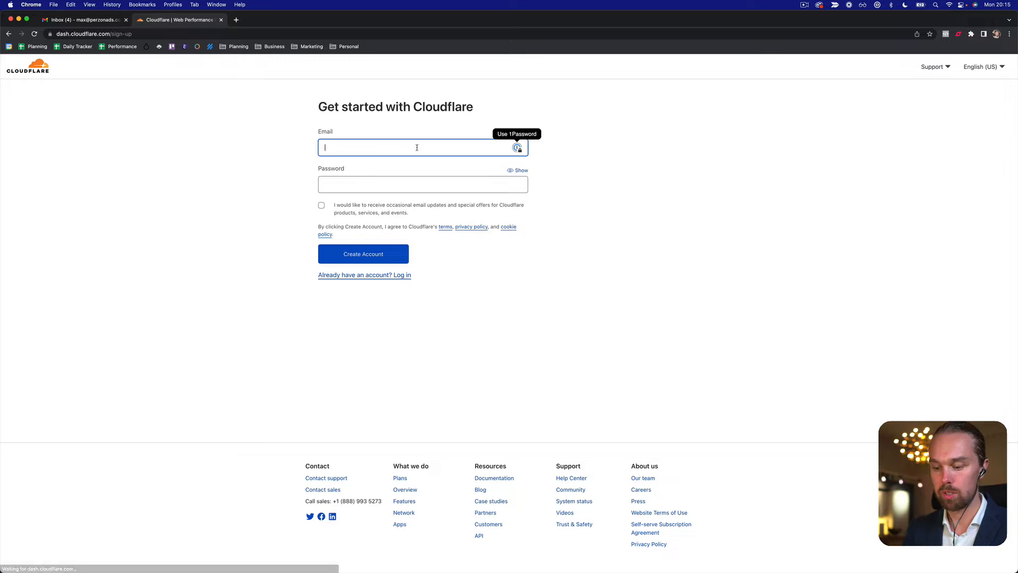
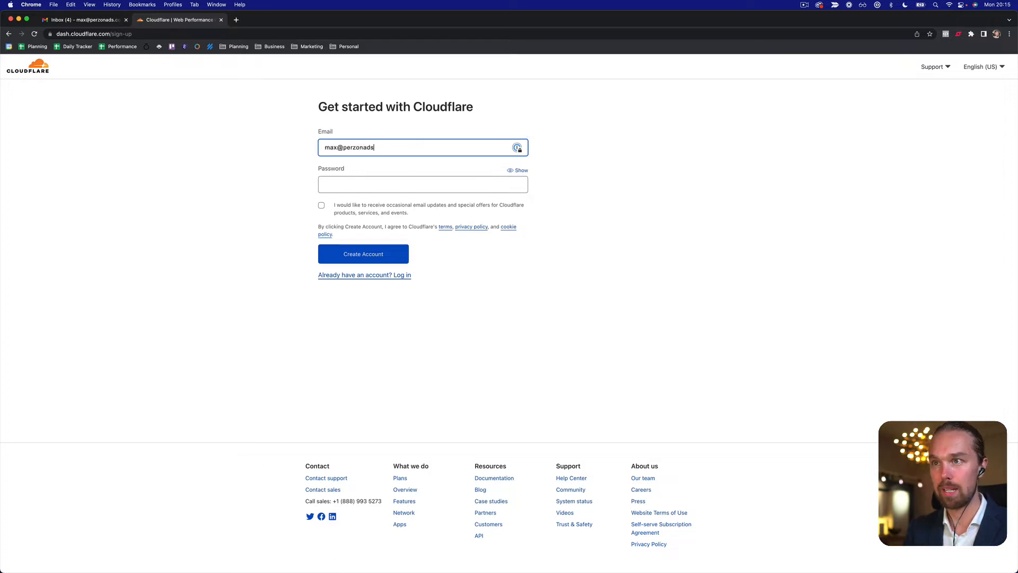
left_click(392, 179)
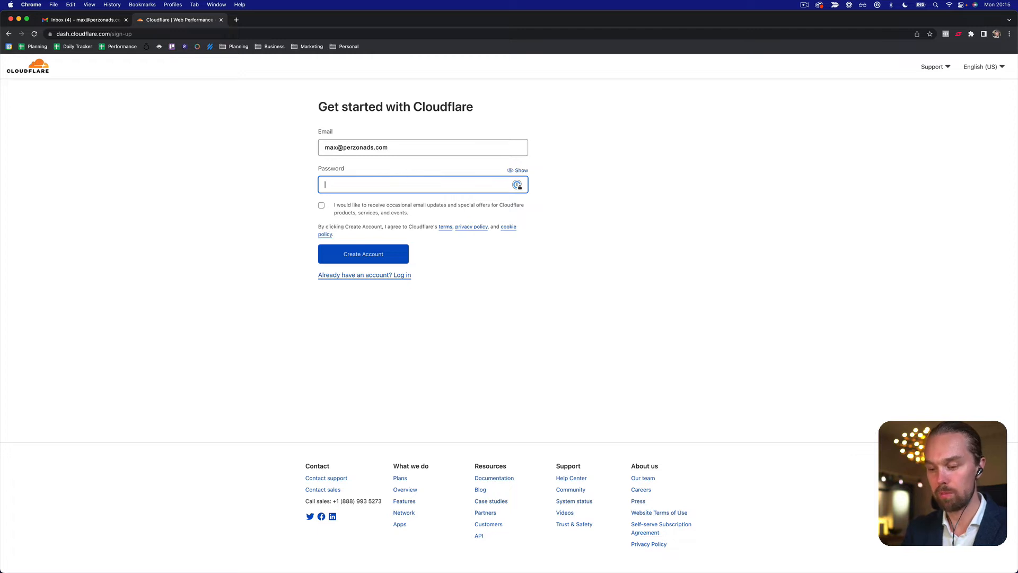
key("super+v")
key("super+a")
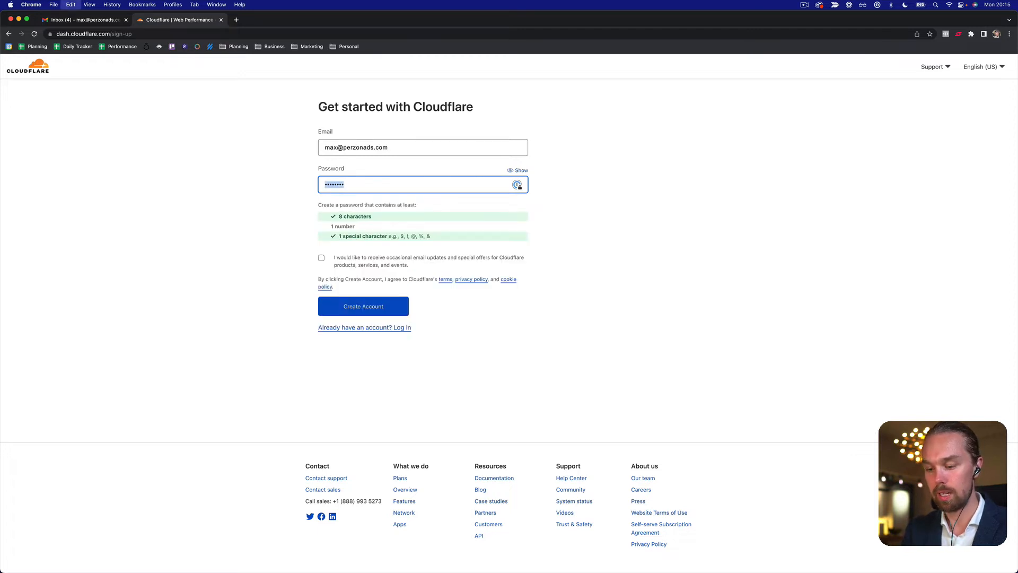
key("super+v")
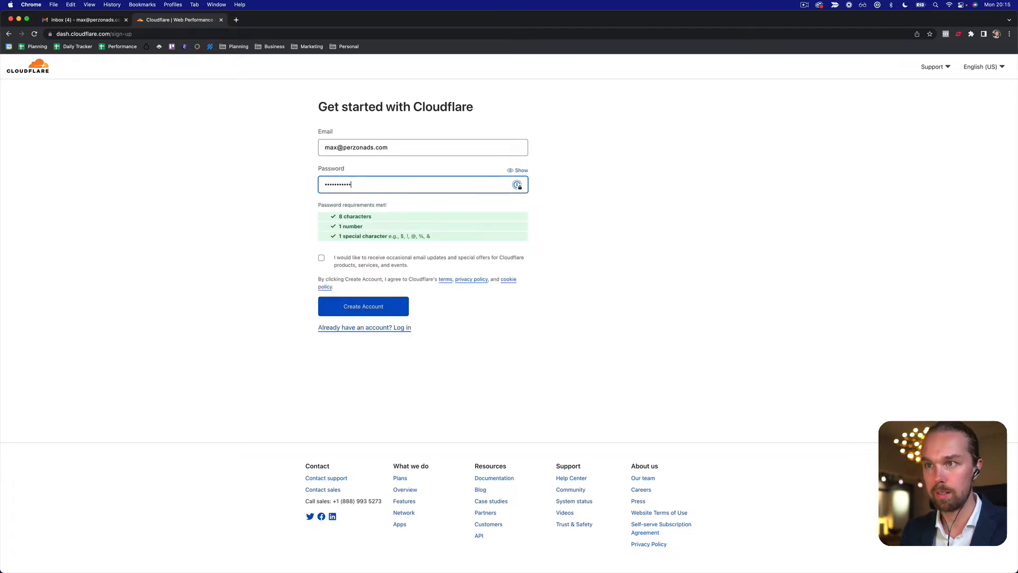
left_click(367, 311)
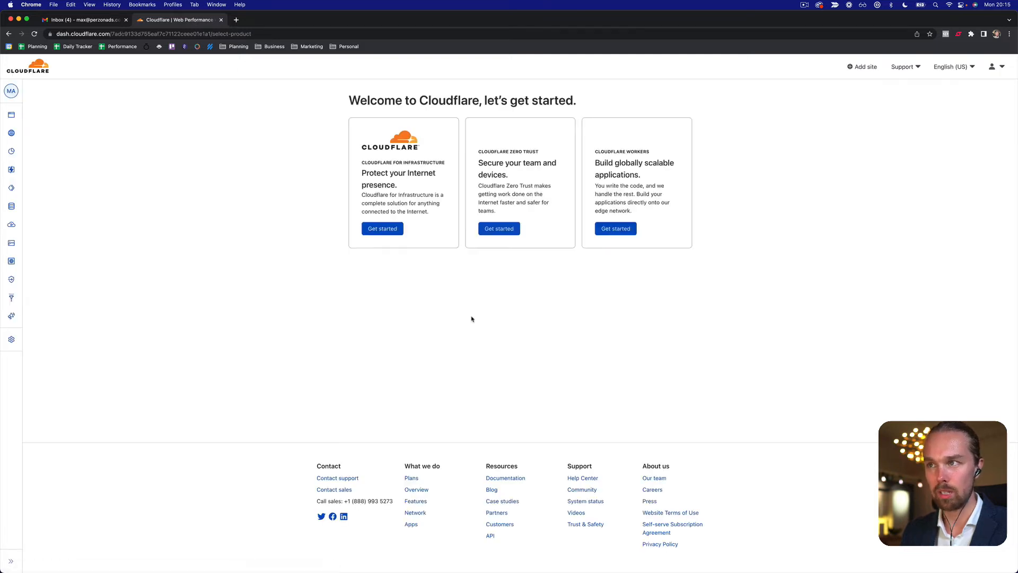
key("super+Tab")
Step: Add perzonads.com as a new site and continue on the Free plan to start the DNS scan
key("Escape")
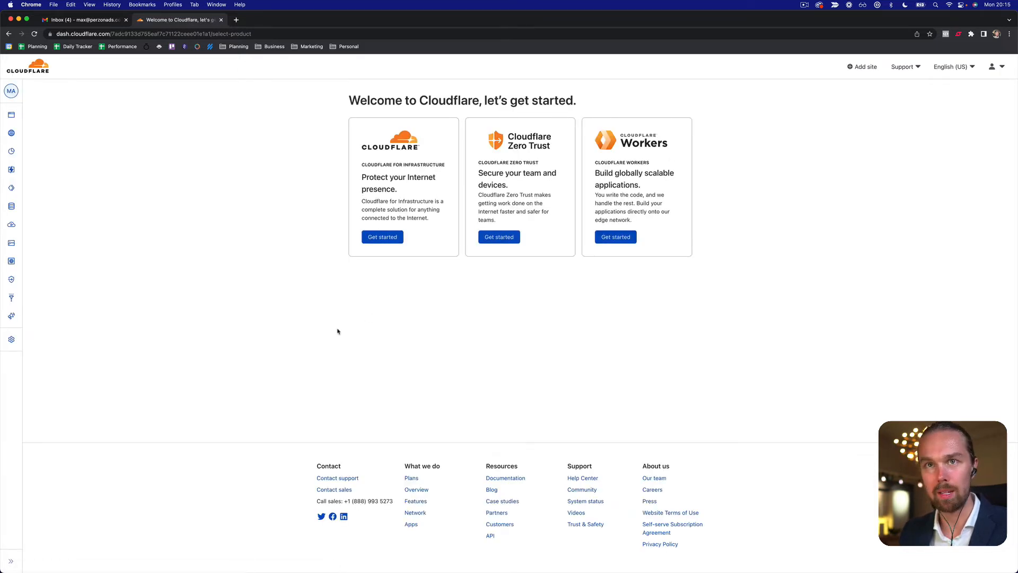
left_click(392, 237)
left_click(335, 128)
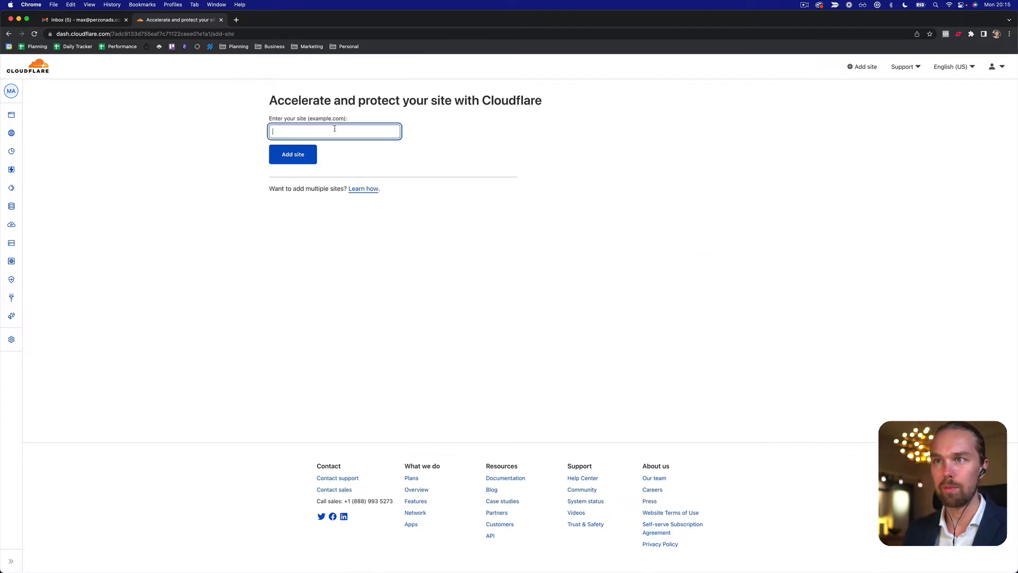
type("perzonads.com")
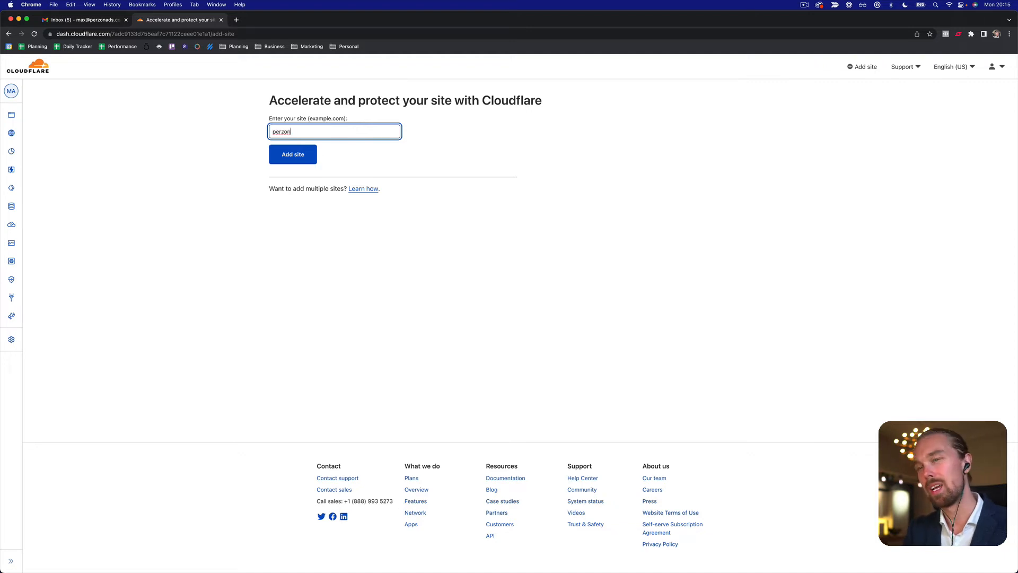
left_click(297, 160)
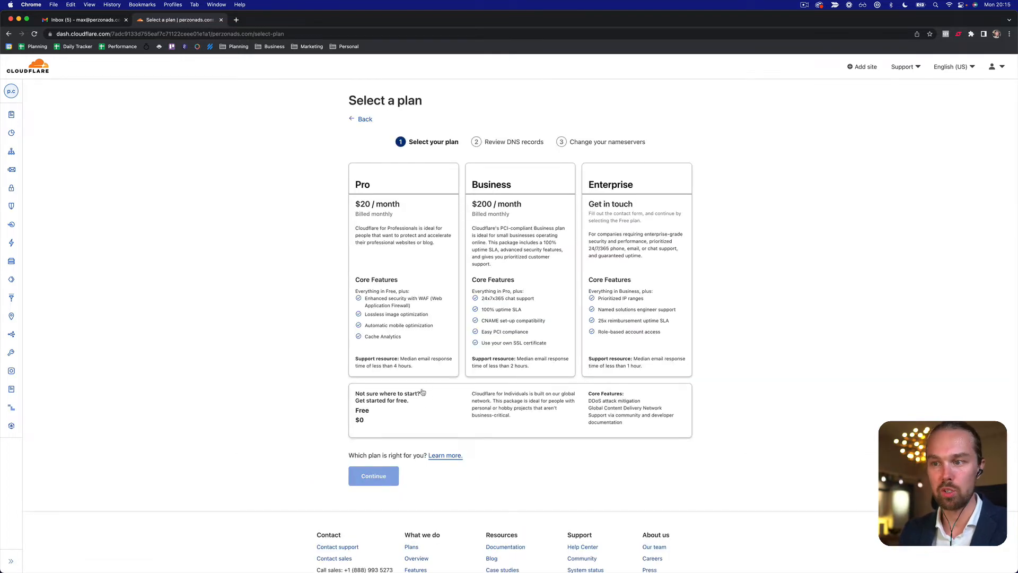
left_click(389, 416)
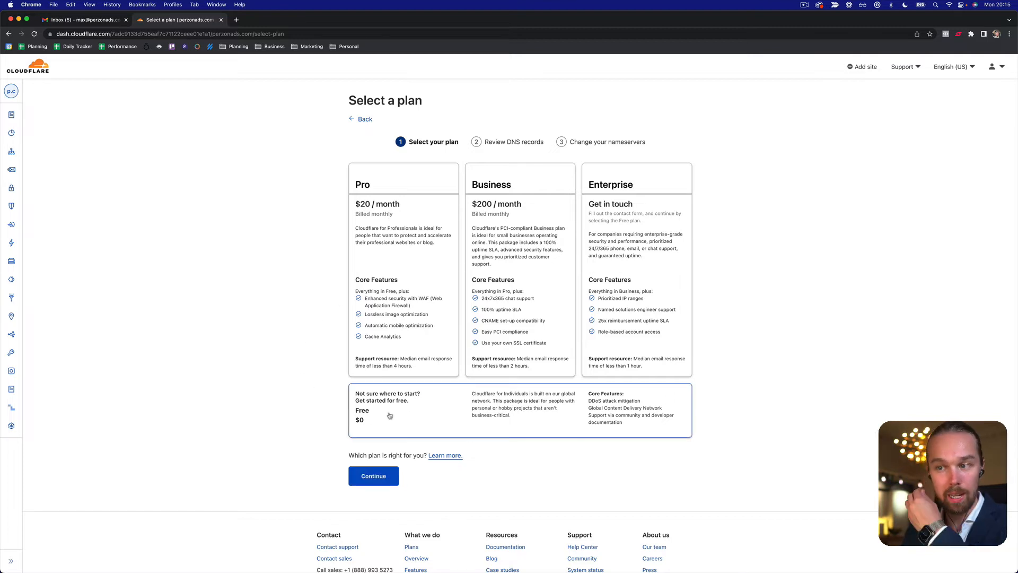
left_click(381, 480)
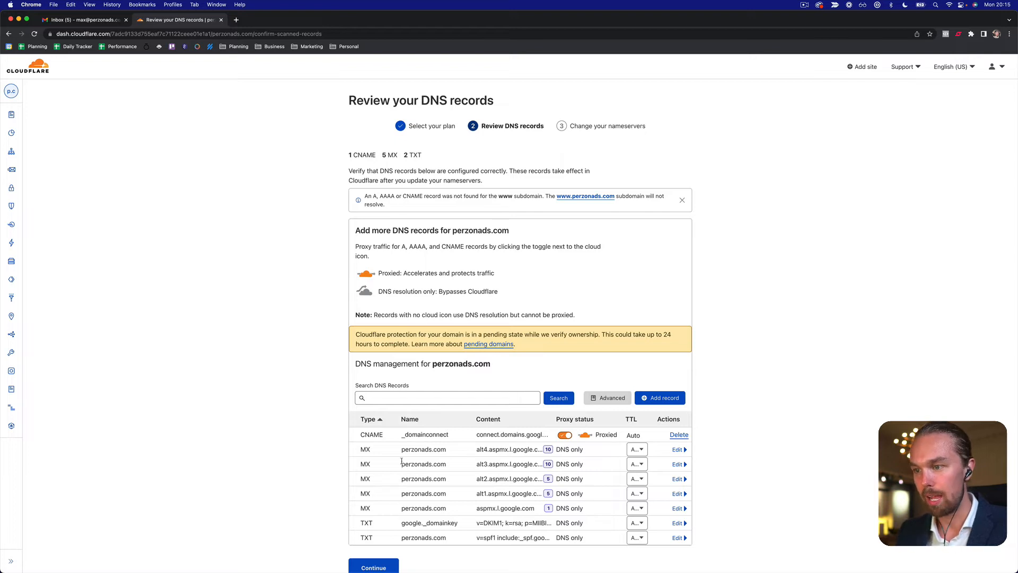
Step: Review the scanned CNAME, MX and TXT records and continue to the nameserver instructions
scroll(418, 442, "down", 1)
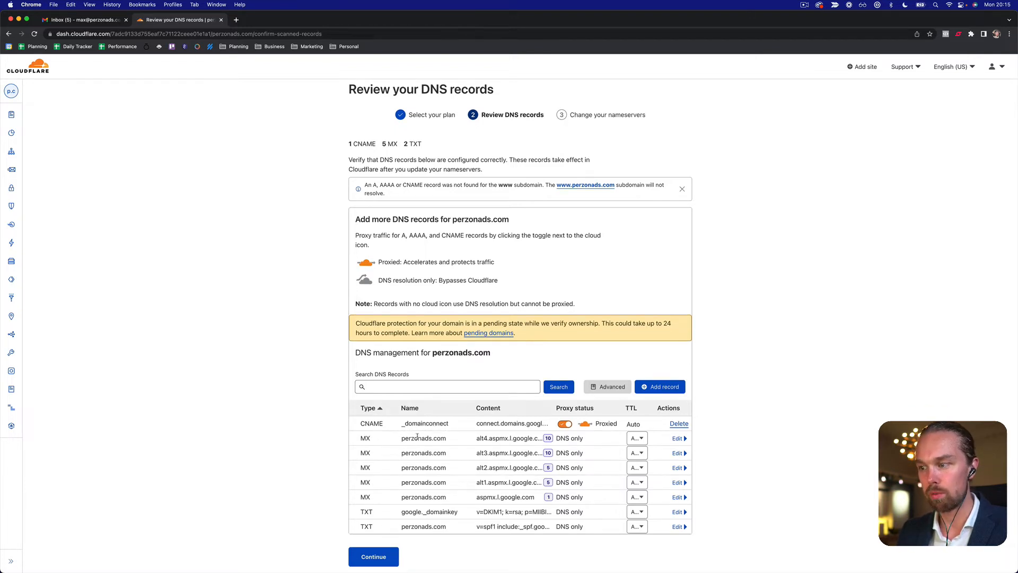
scroll(408, 467, "down", 1)
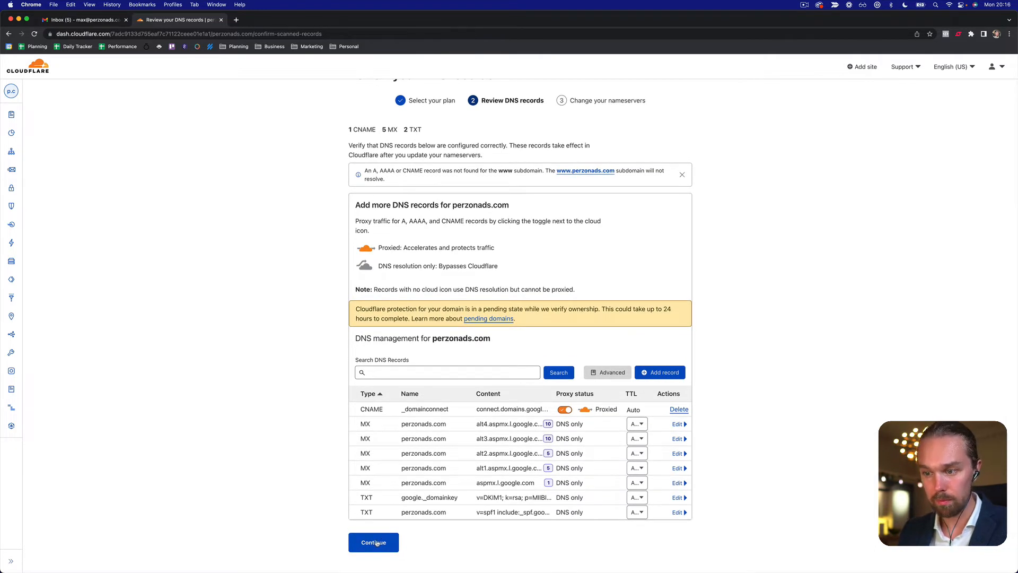
scroll(293, 422, "down", 1)
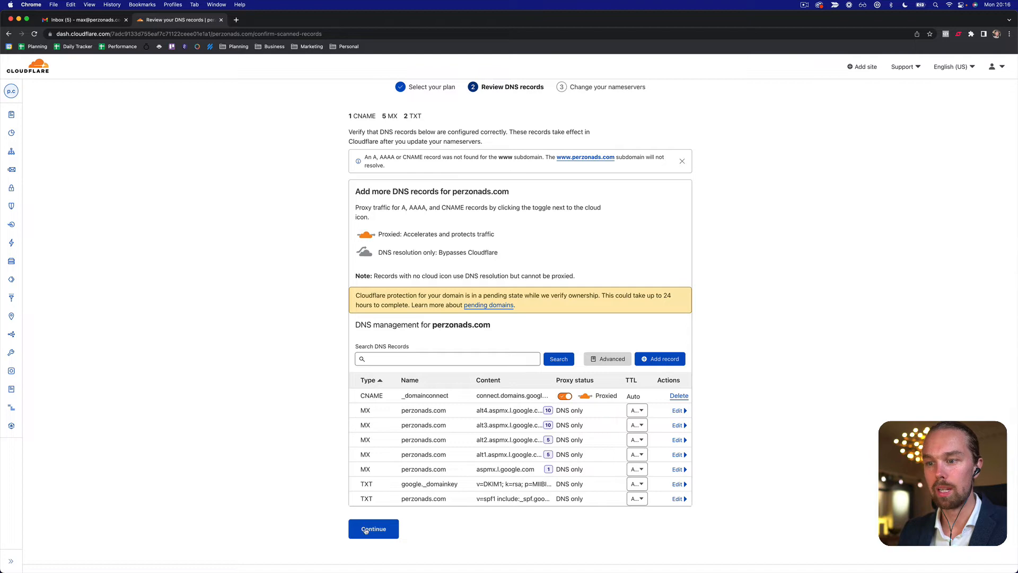
scroll(255, 336, "up", 3)
scroll(255, 336, "down", 8)
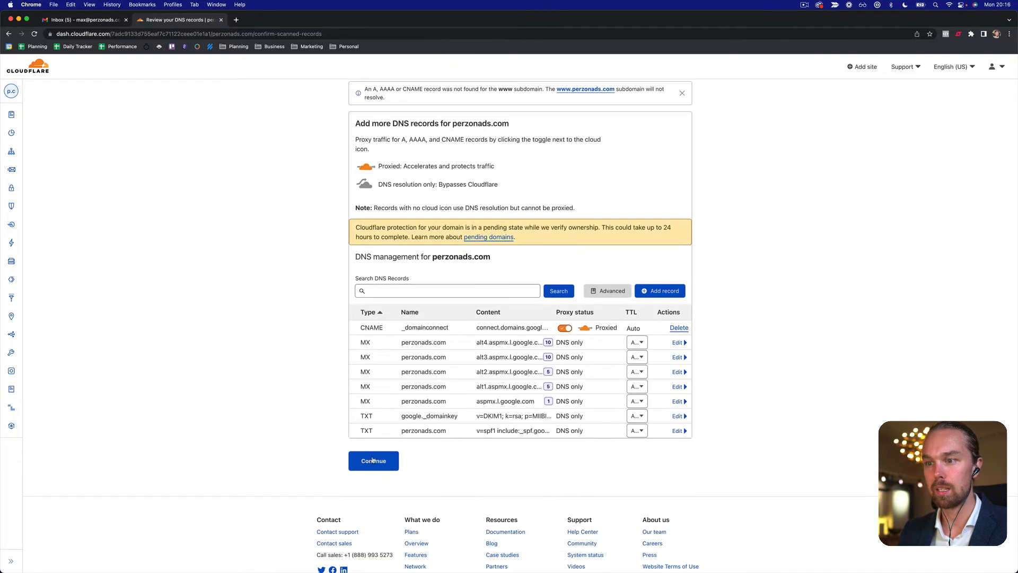
left_click(372, 460)
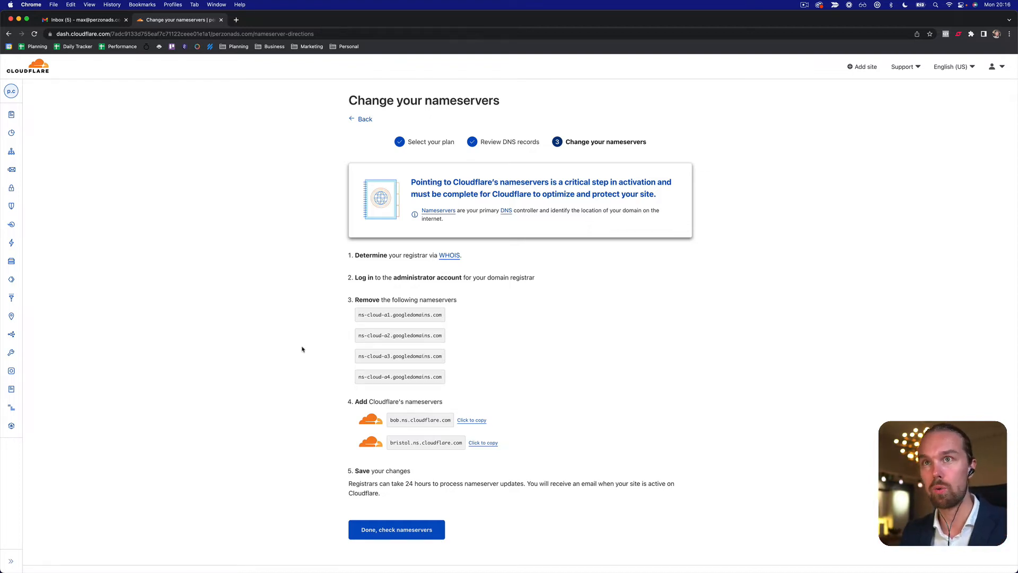
Step: Open domains.google and bring up the Custom name servers tab in perzonads.com's DNS settings
key("super+t")
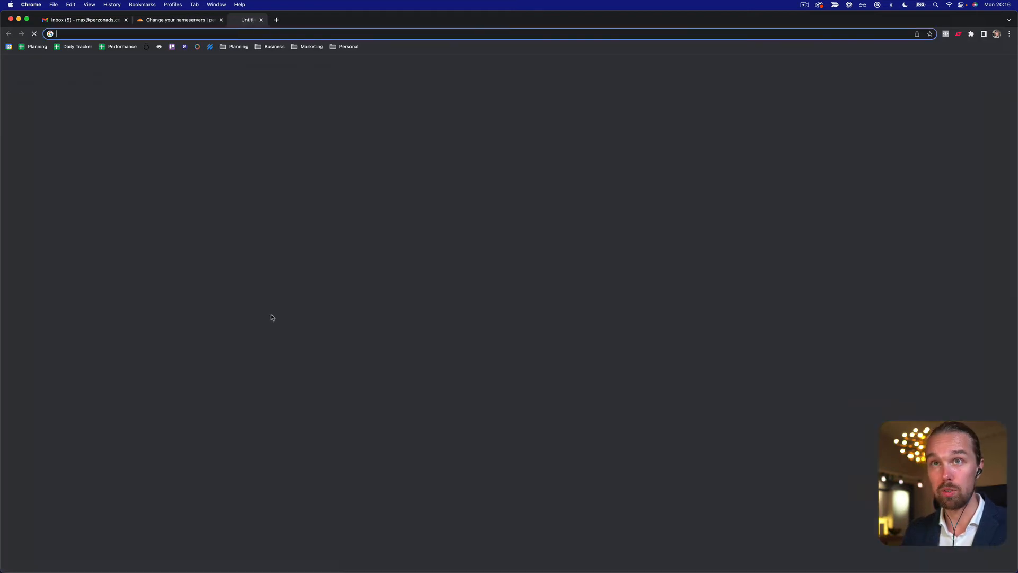
type("domains.google")
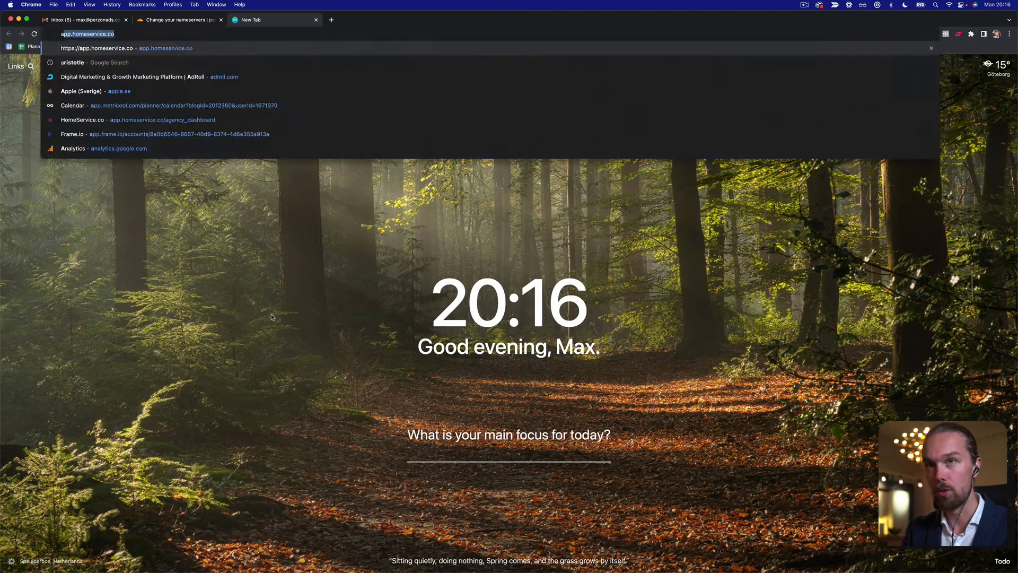
key("Return")
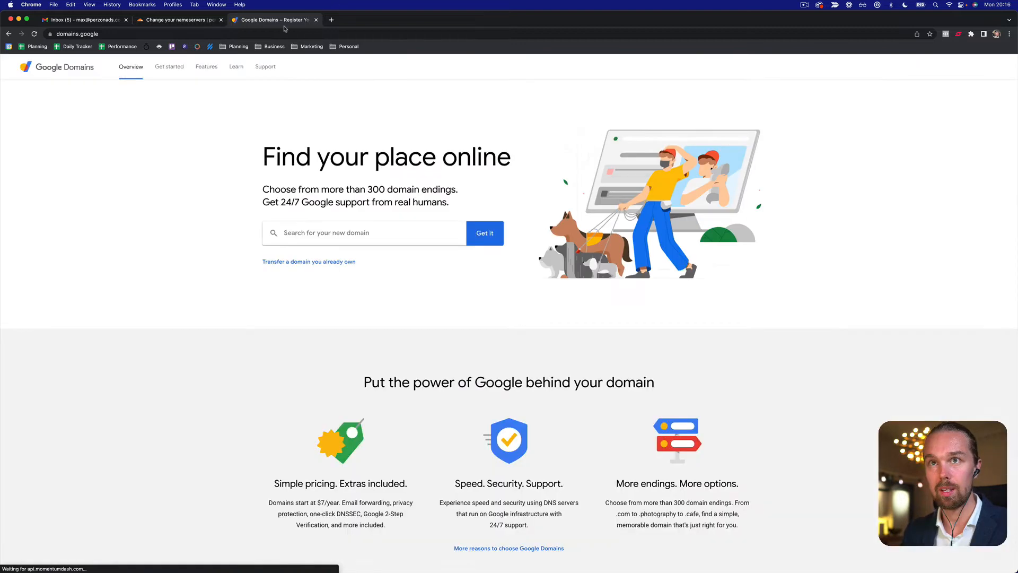
left_click(971, 75)
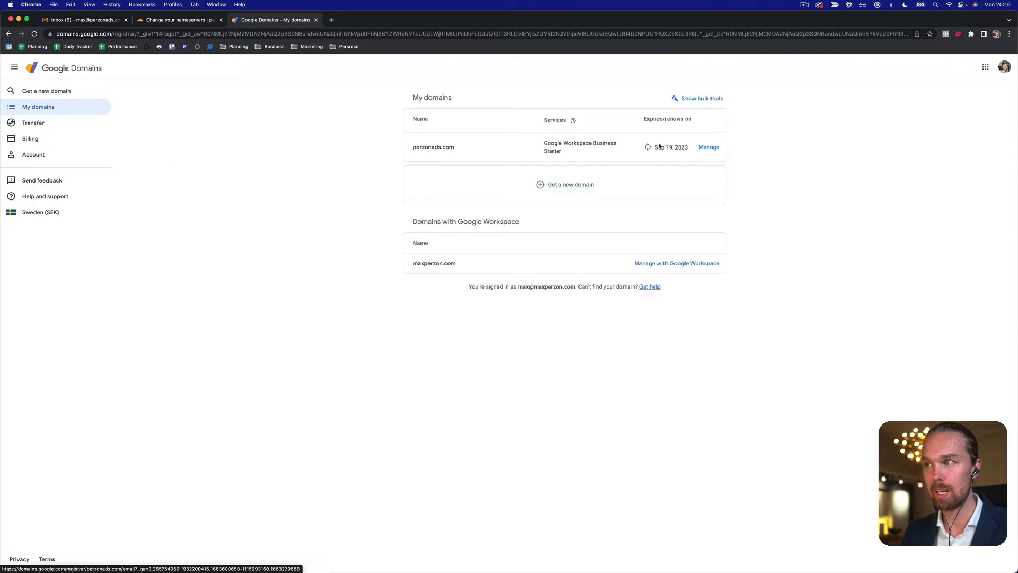
left_click(707, 147)
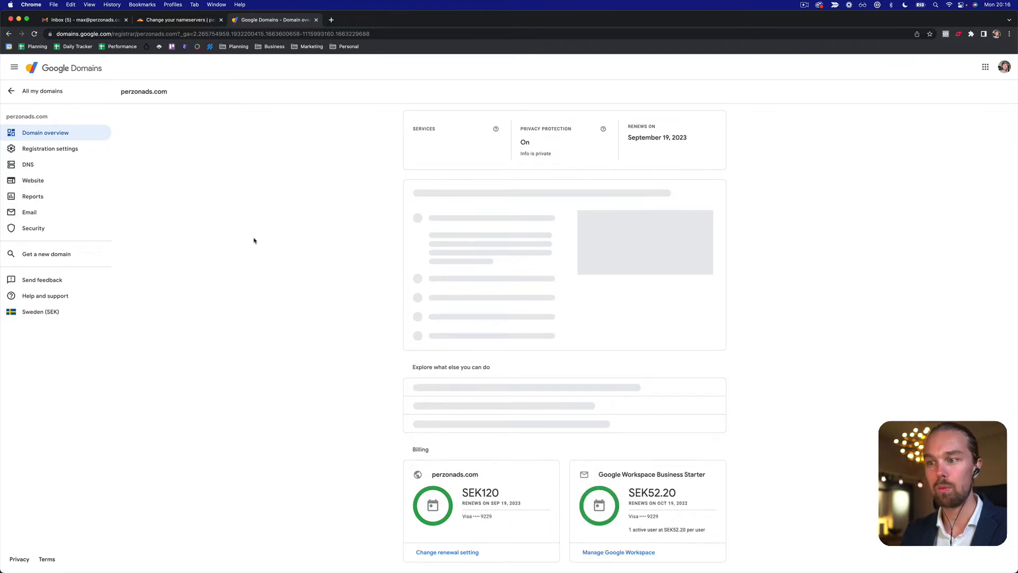
left_click(61, 167)
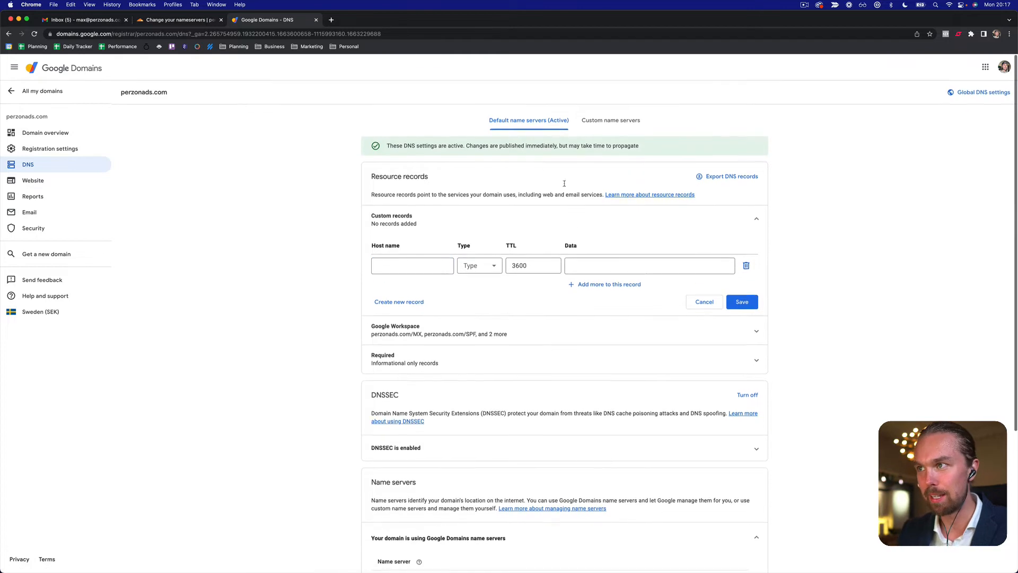
left_click(601, 127)
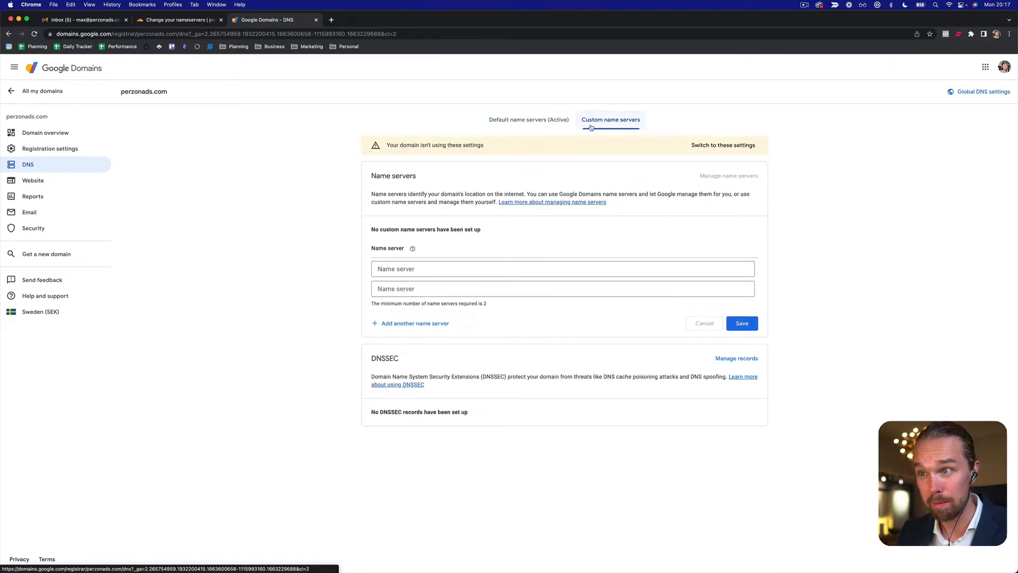
Step: Copy Cloudflare's nameservers bob.ns.cloudflare.com and bristol.ns.cloudflare.com into the two custom name server fields
left_click(413, 269)
key("ctrl+shift+Tab")
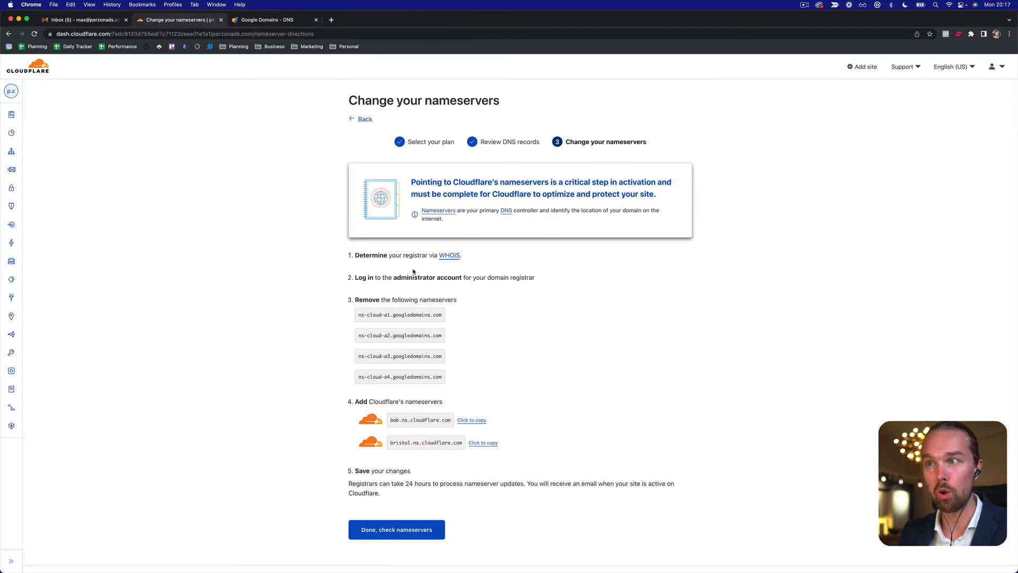
left_click(473, 421)
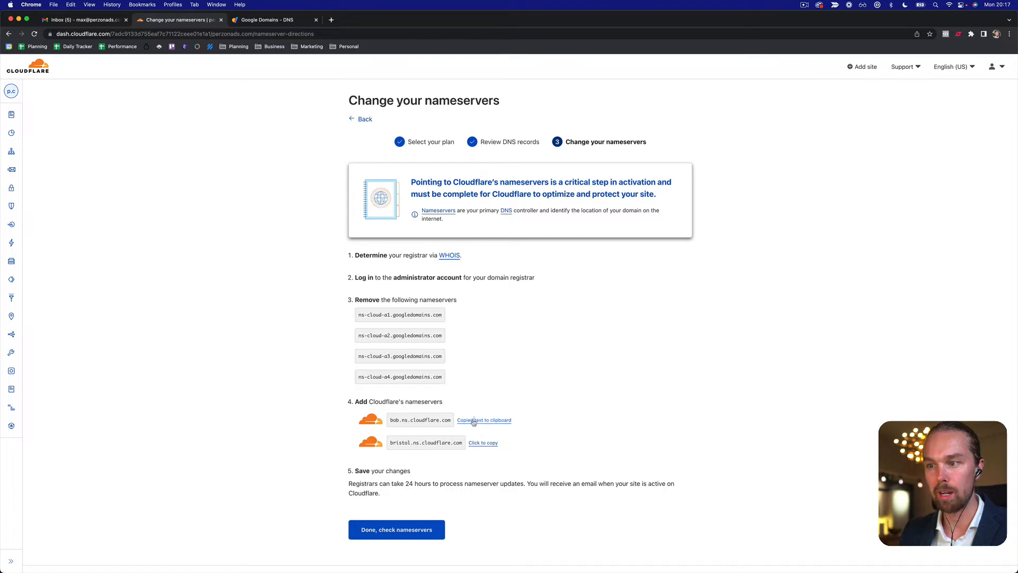
key("ctrl+Tab")
key("super+v")
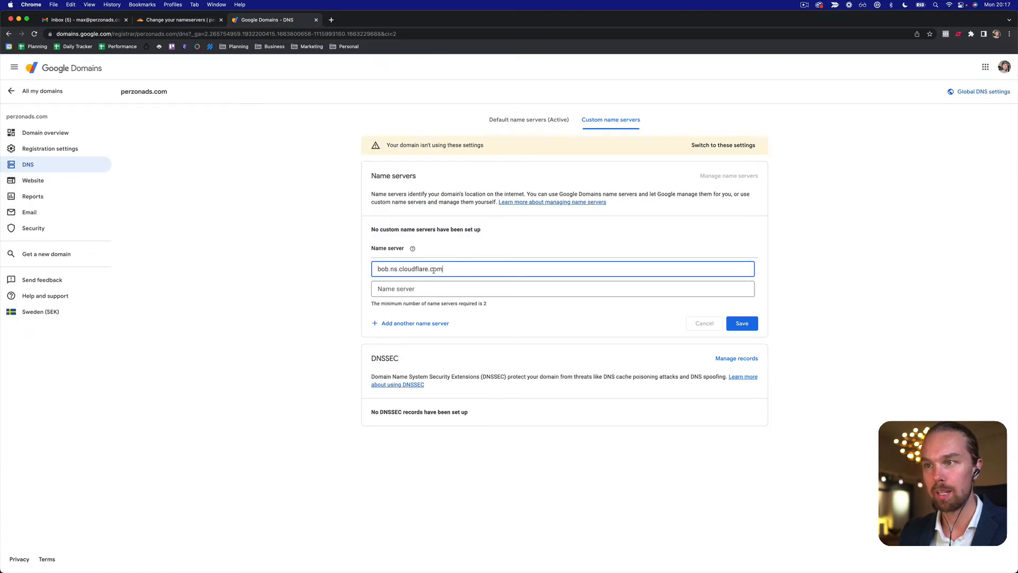
key("ctrl+shift+Tab")
left_click(483, 443)
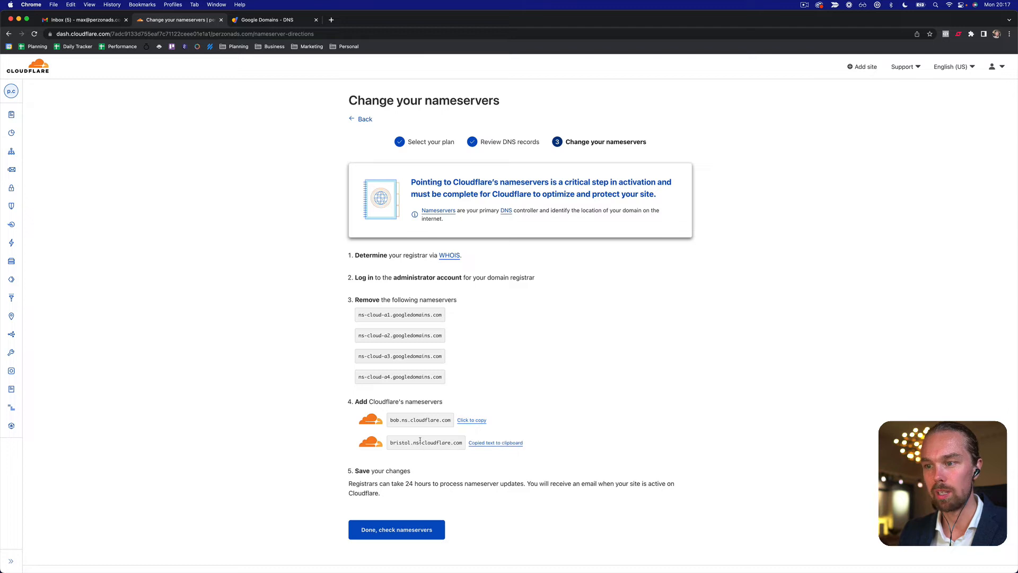
key("ctrl+Tab")
left_click(413, 289)
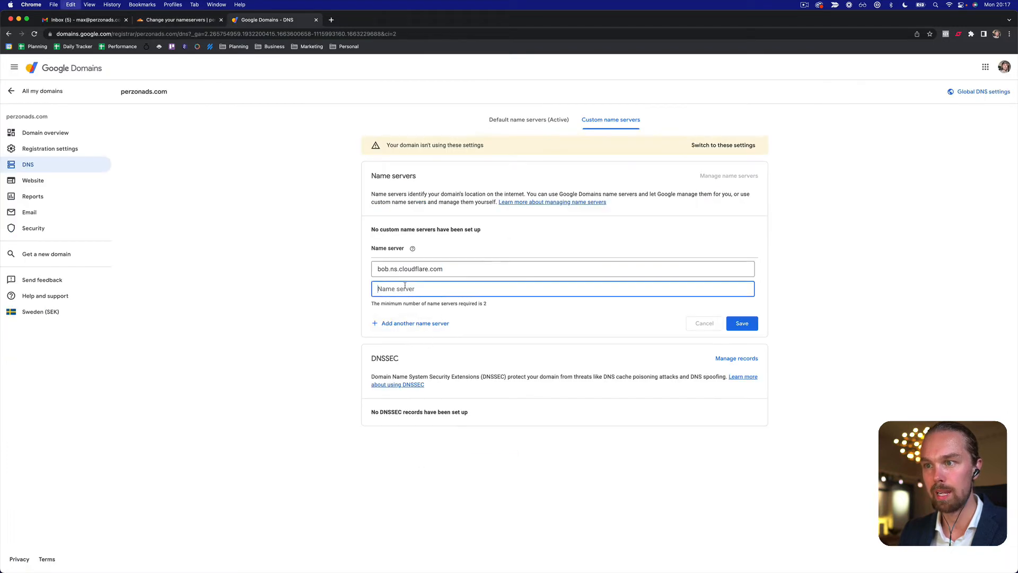
key("super+v")
Step: Save the custom name servers and confirm 'Done, check nameservers' in Cloudflare
left_click(742, 324)
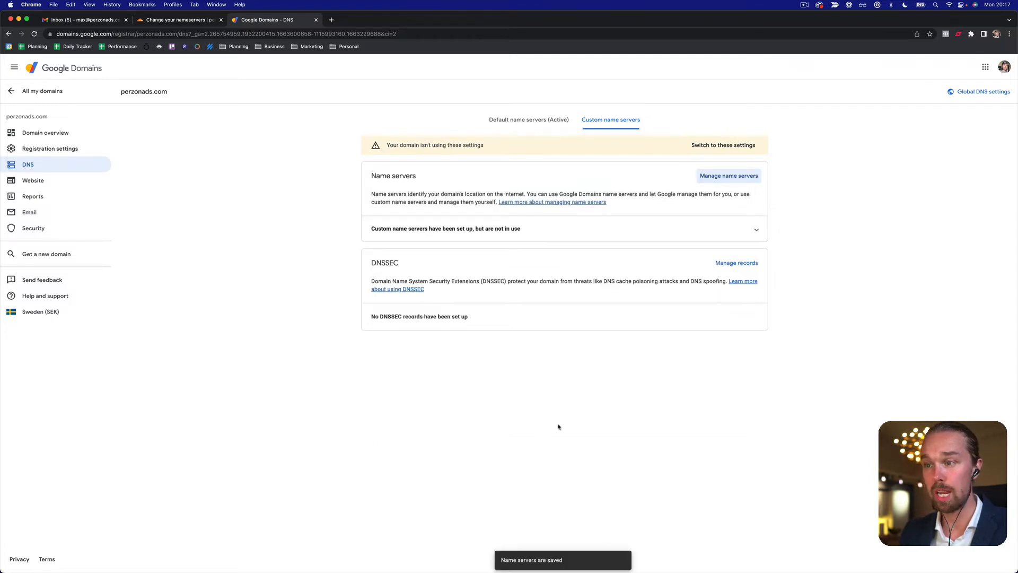
key("ctrl+shift+Tab")
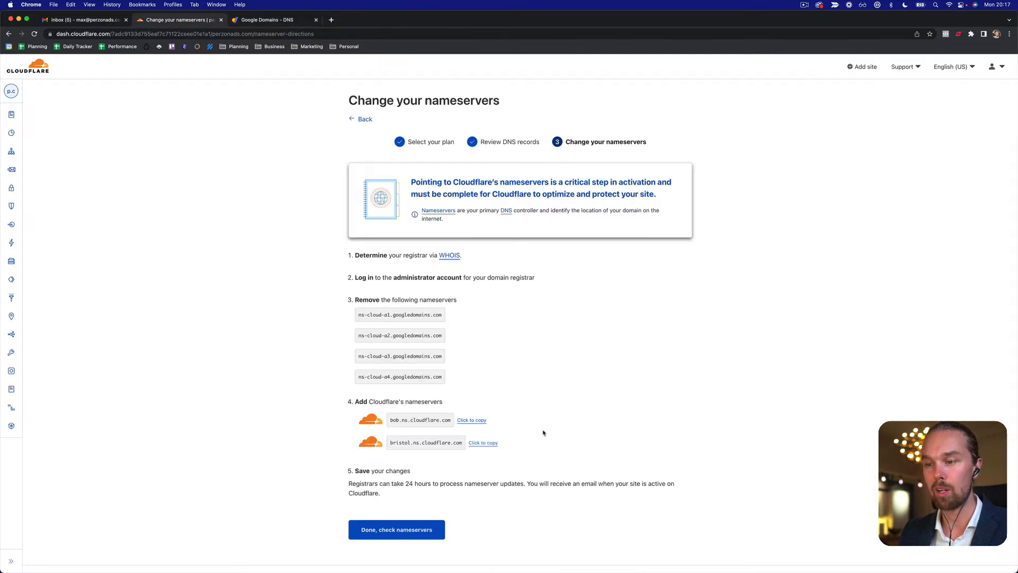
left_click(395, 535)
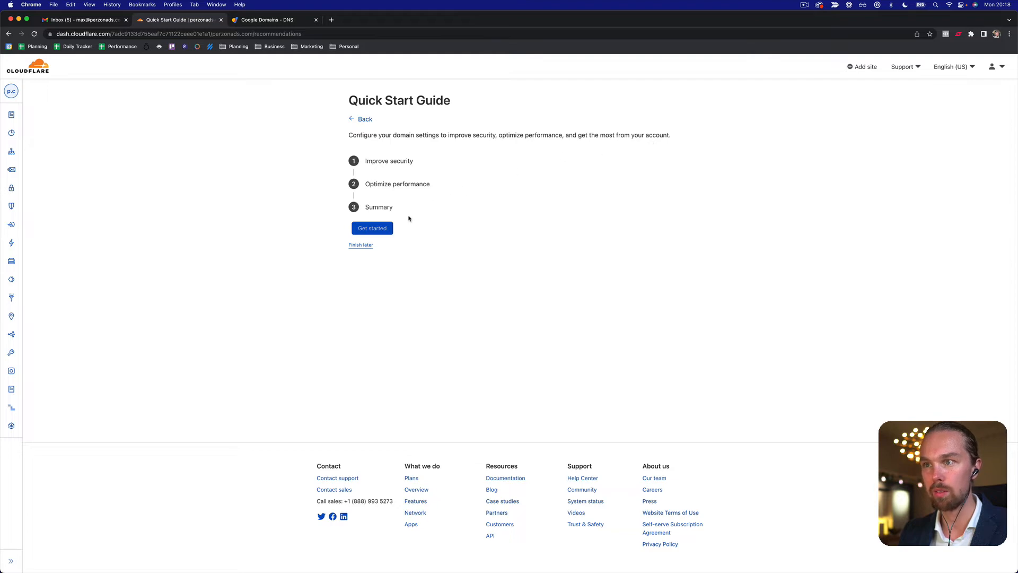
Step: Postpone the Quick Start Guide and have Cloudflare recheck the nameservers until the site shows as protected
left_click(366, 244)
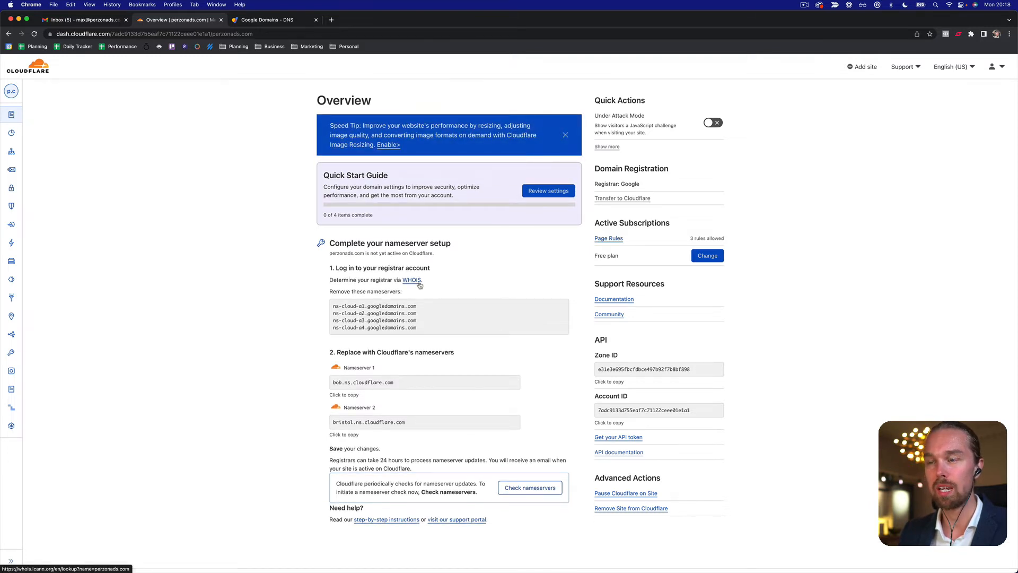
scroll(446, 301, "down", 1)
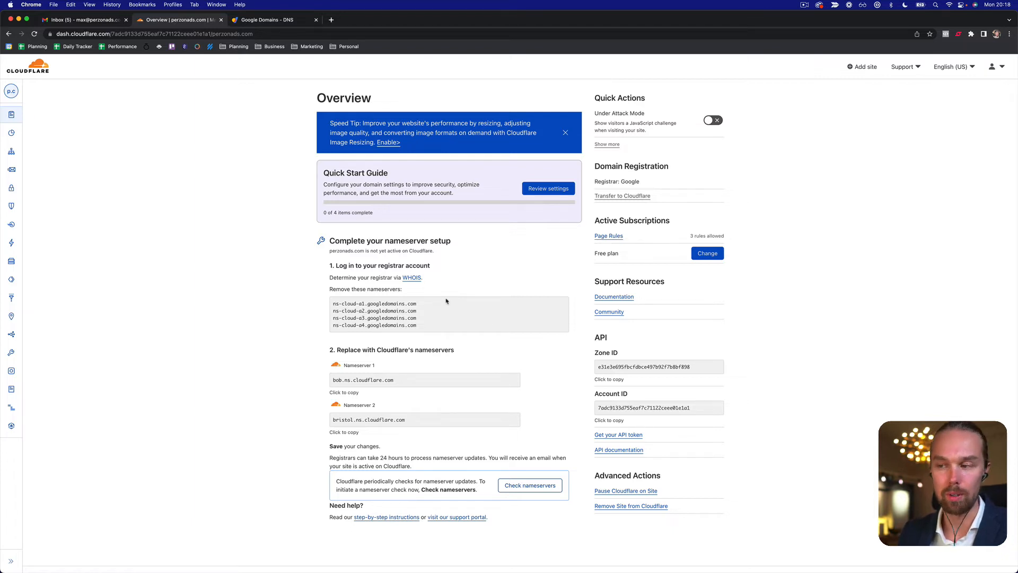
left_click(524, 485)
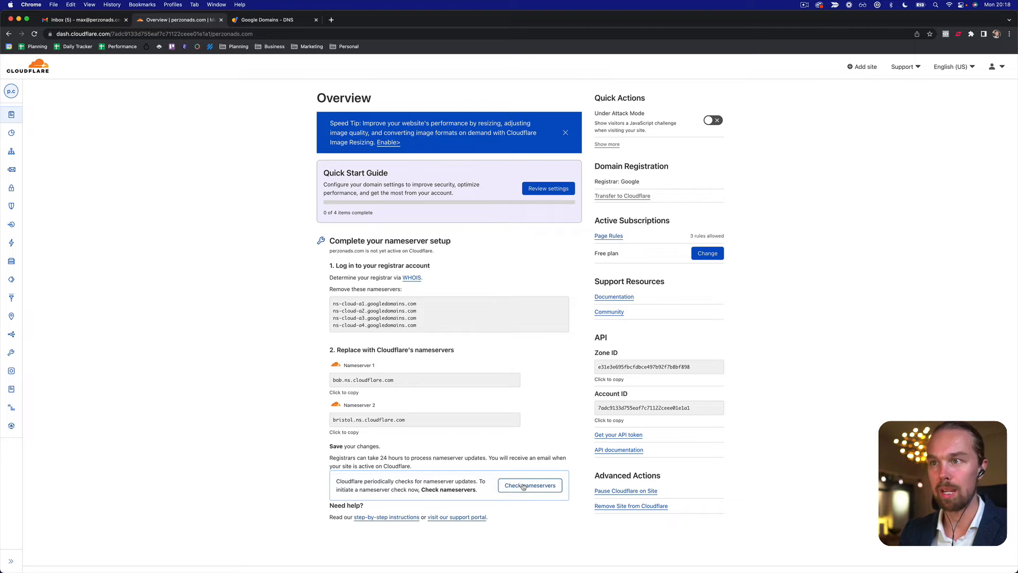
scroll(510, 474, "down", 2)
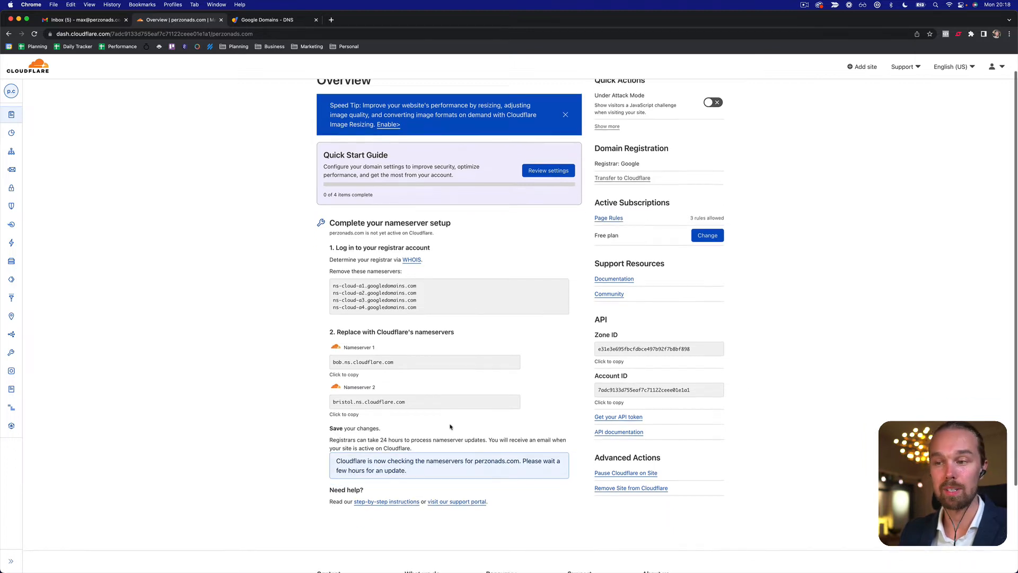
left_click_drag(336, 460, 413, 463)
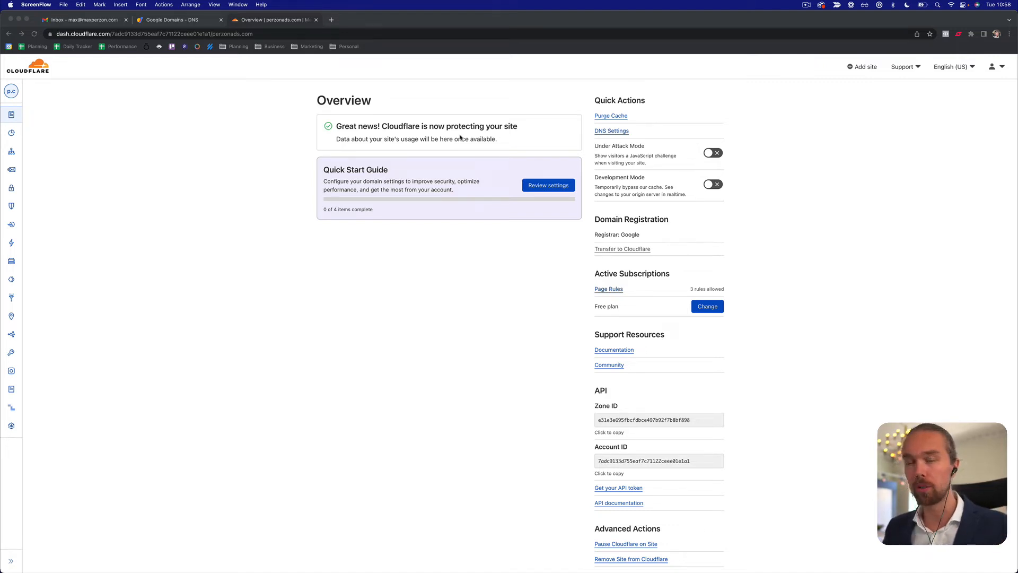
left_click(185, 25)
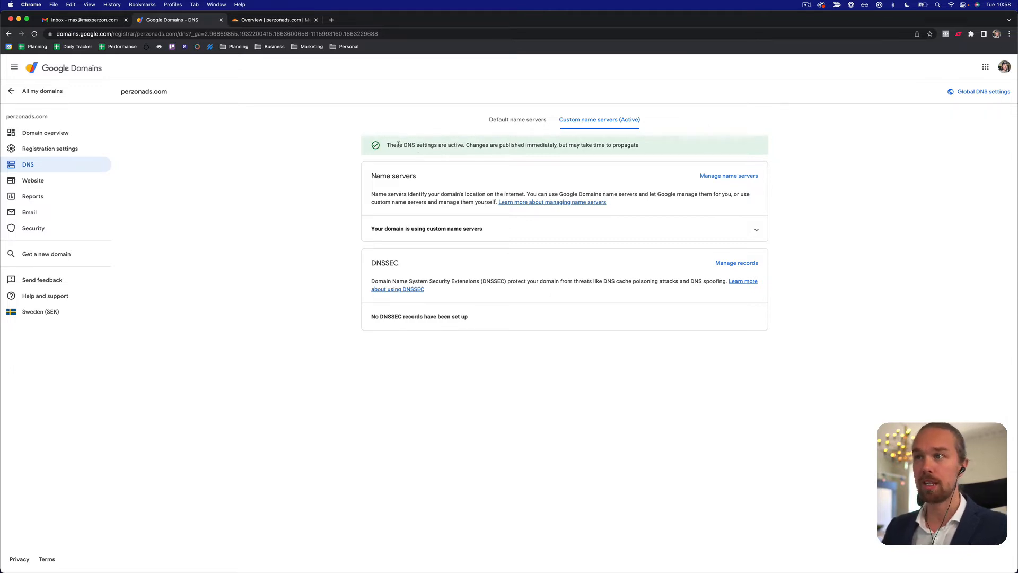
left_click_drag(399, 145, 448, 145)
double_click(448, 145)
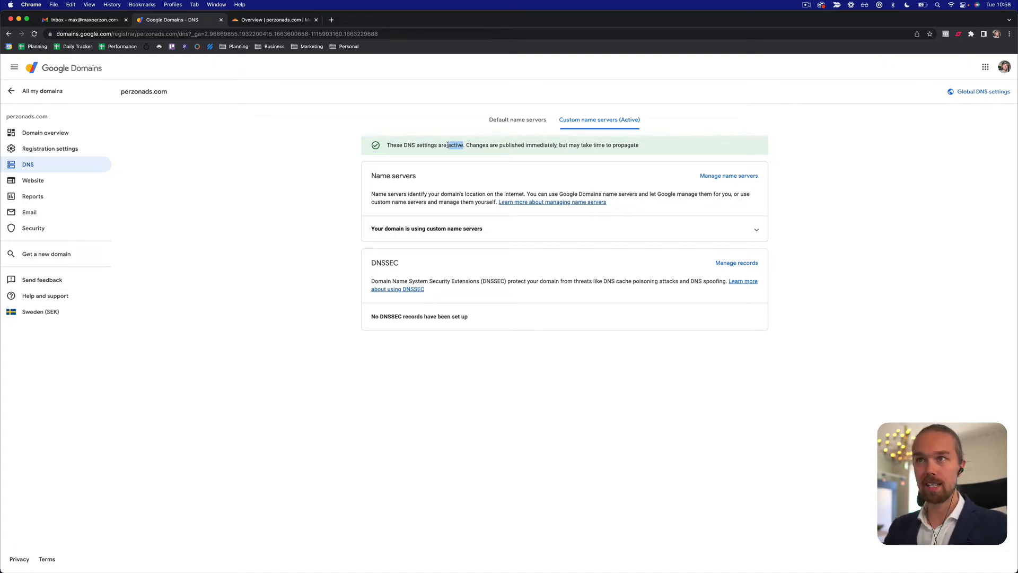
left_click(683, 149)
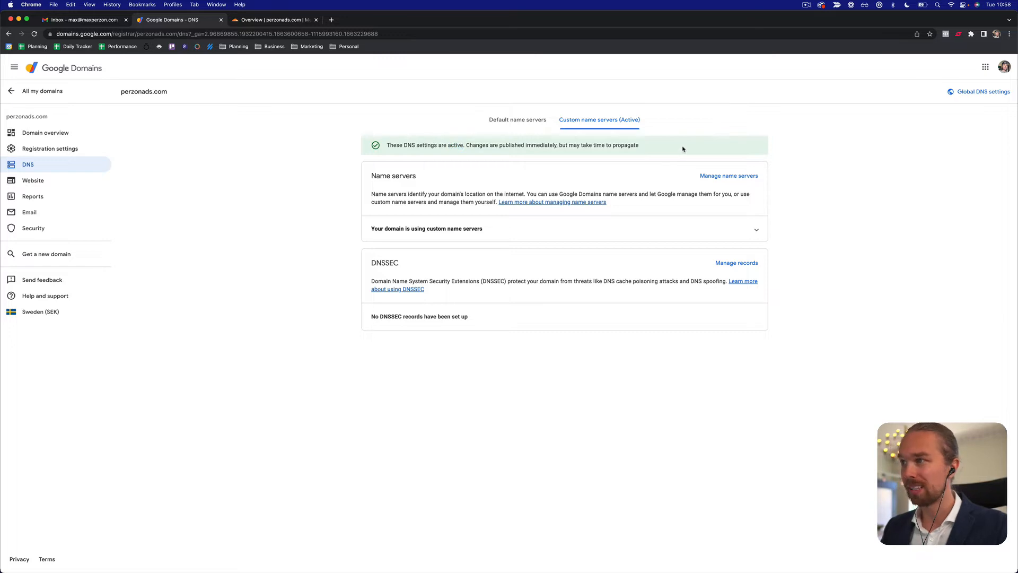
key("ctrl+Tab")
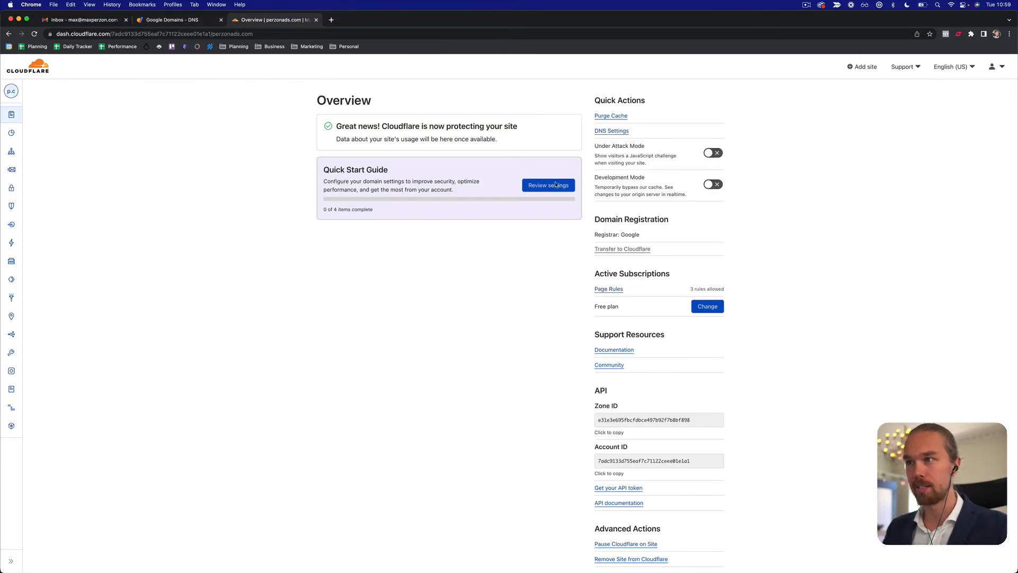
left_click(32, 74)
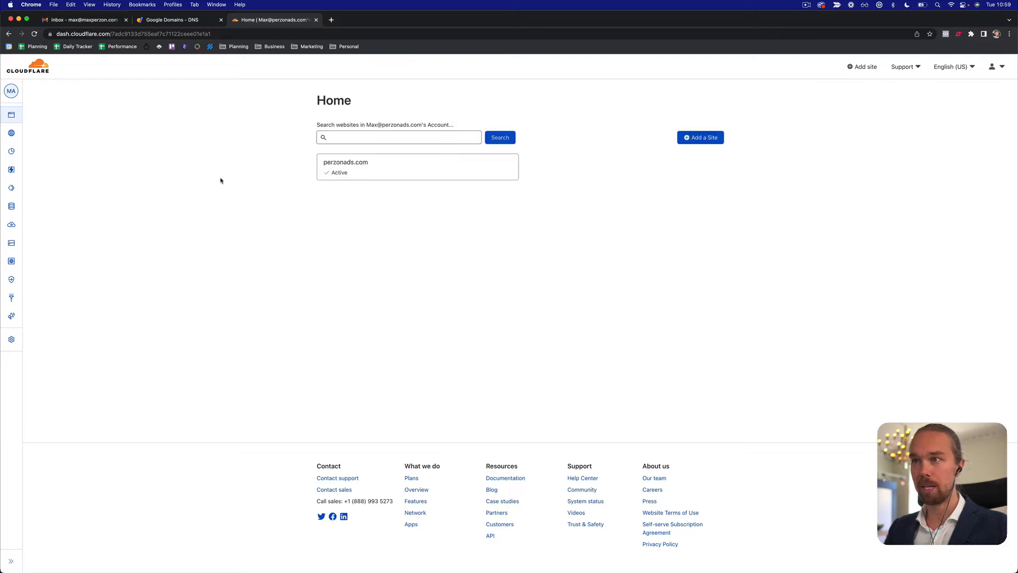
left_click(350, 174)
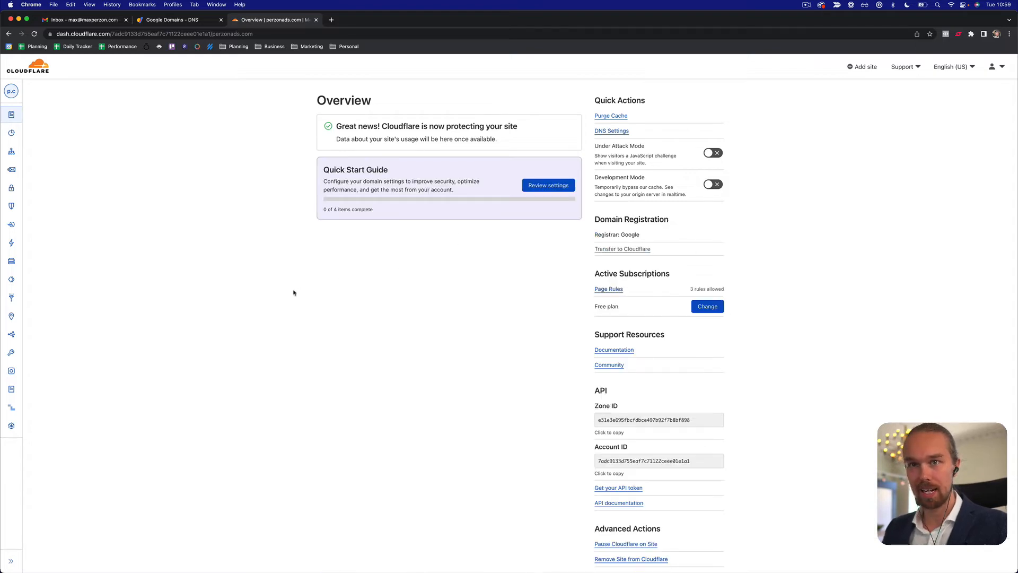
key("super+Tab")
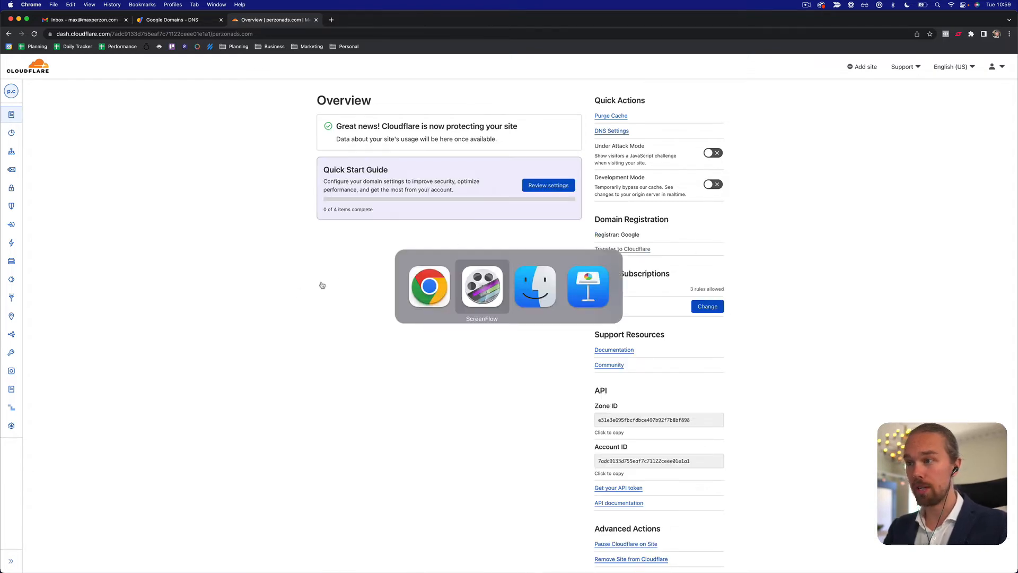
key("super+Tab")
key("super+Tab")
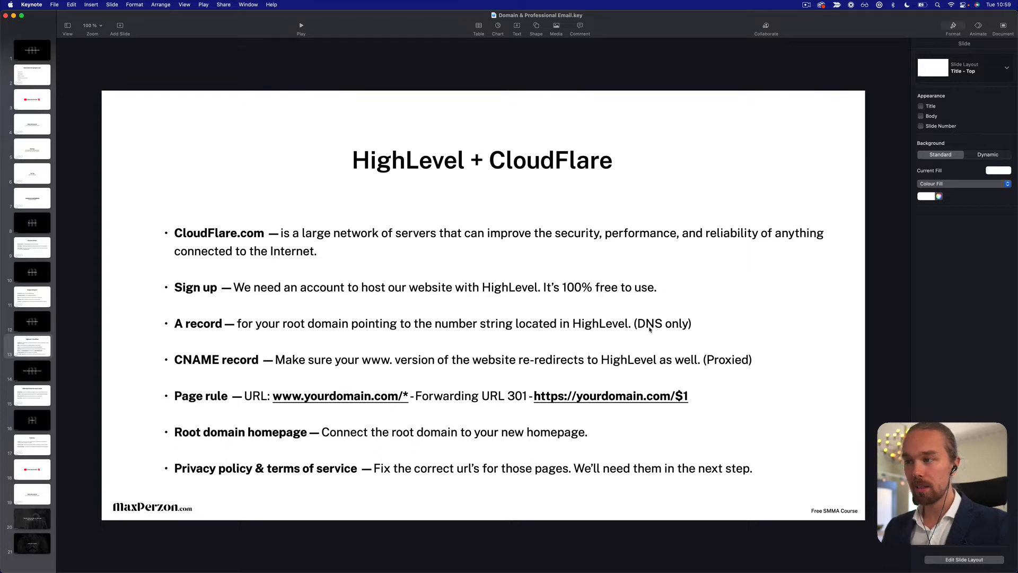
Step: Switch from the Keynote checklist slide back to Chrome's Cloudflare Overview for perzonads.com
key("super+Tab")
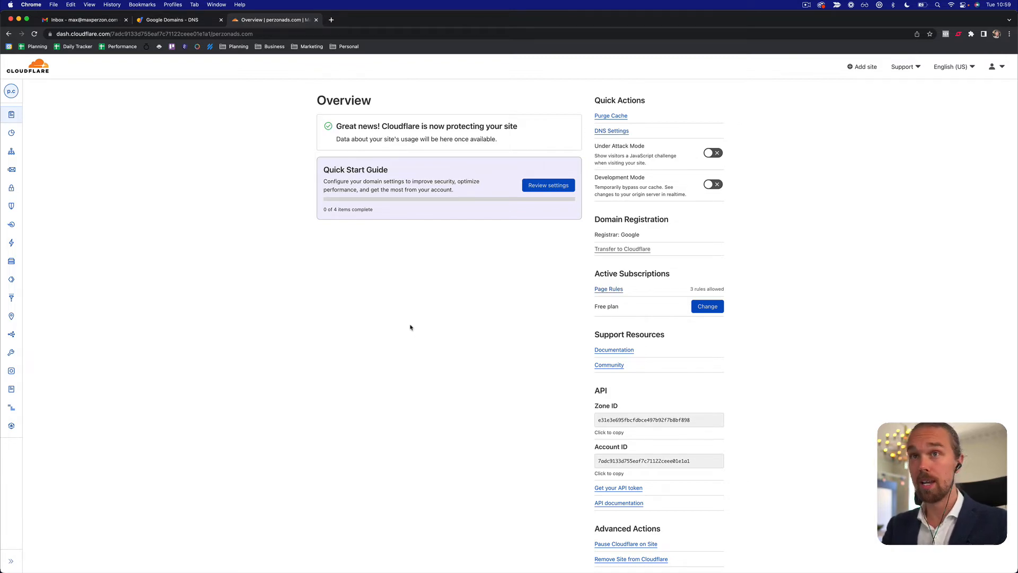
Step: Open HighLevel at app.gohighlevel.com and go to the sub-account's domain settings
key("super+t")
type("app.")
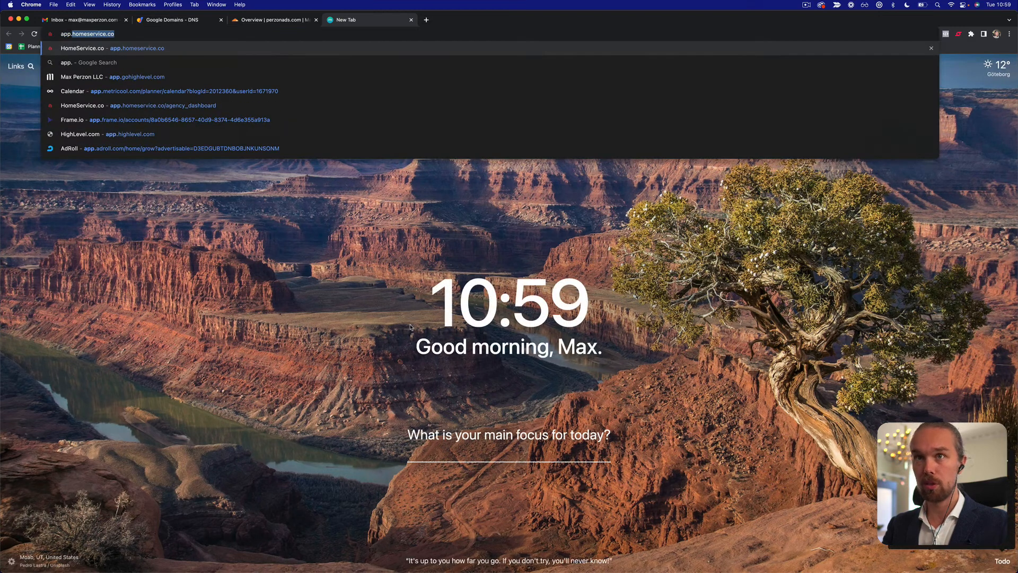
type("gohighlevel.com")
key("Return")
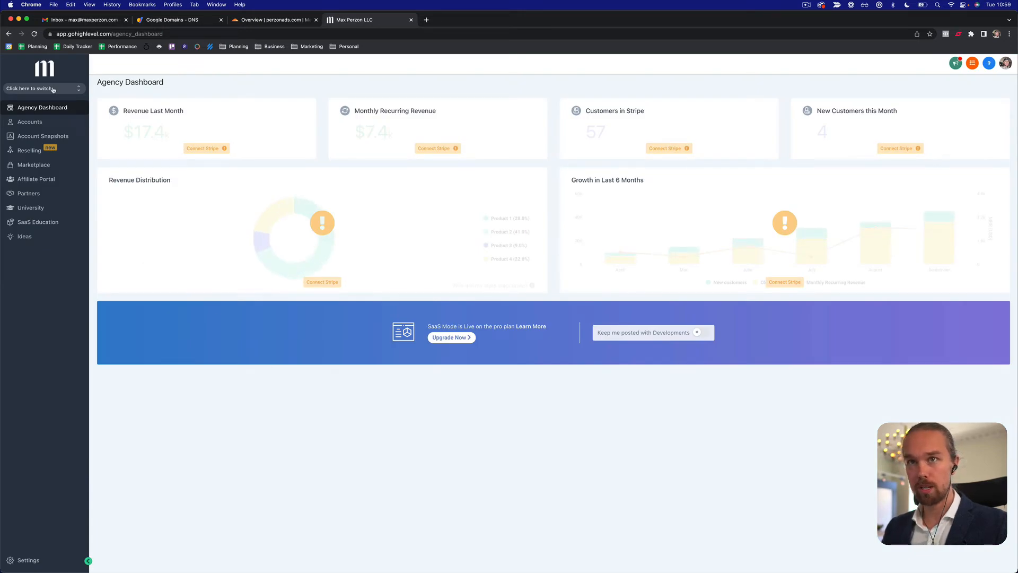
left_click(53, 89)
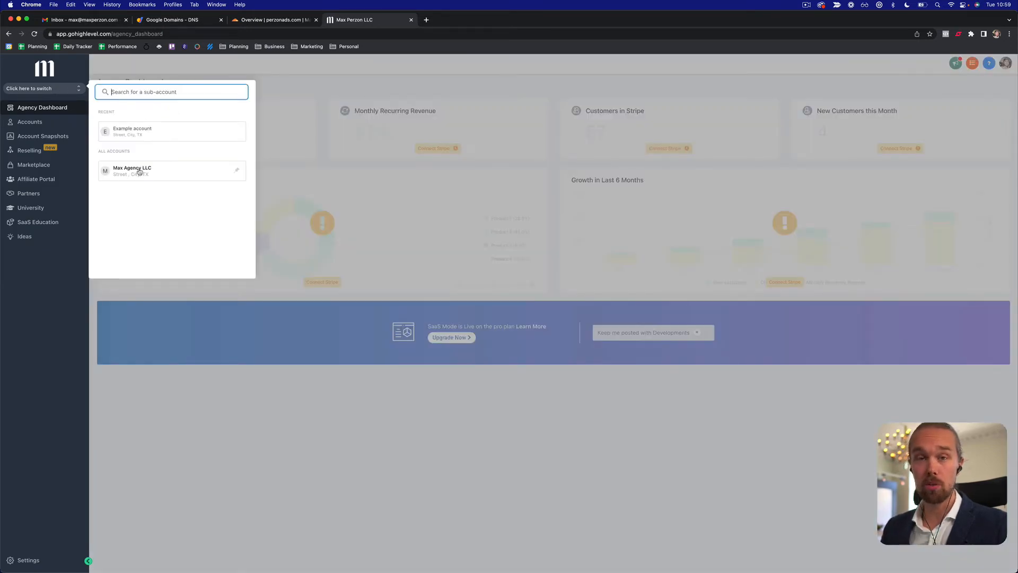
left_click(135, 174)
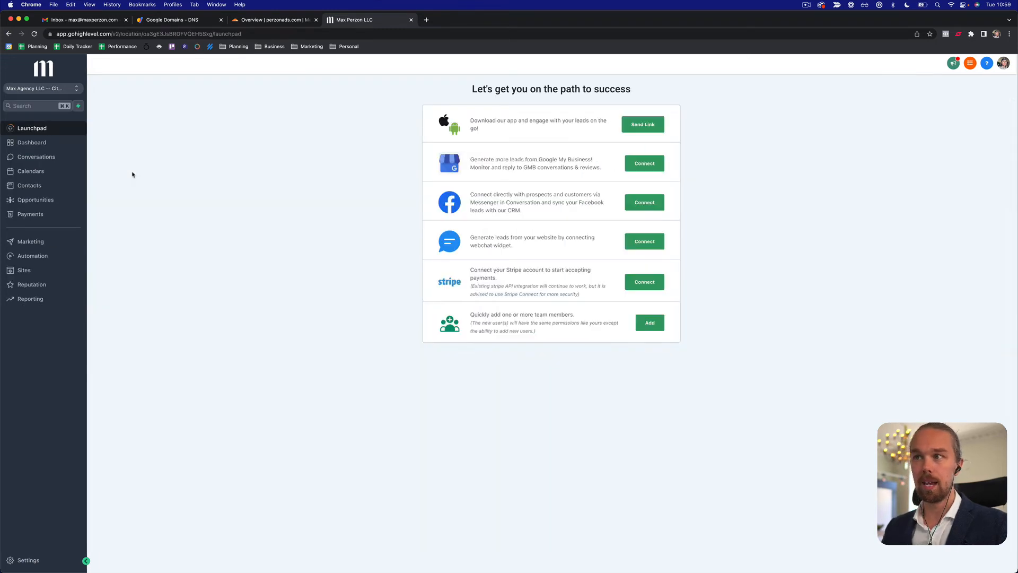
left_click(27, 561)
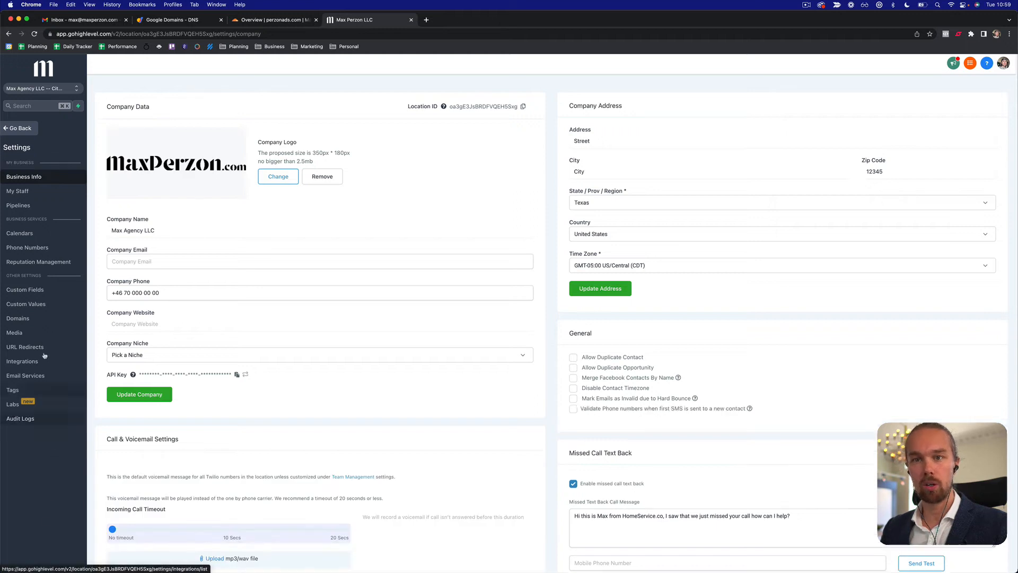
left_click(38, 320)
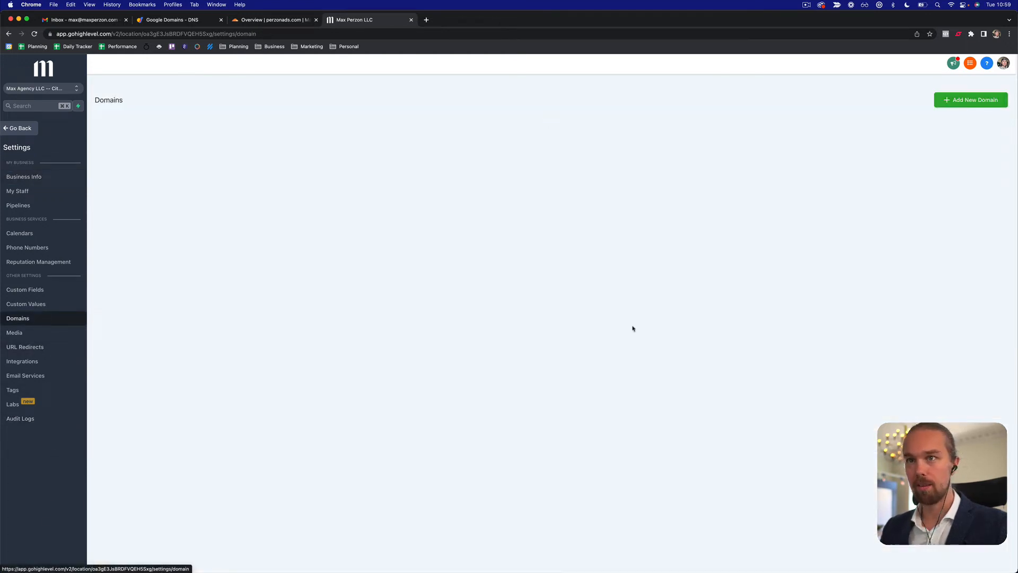
Step: Enter perzonads.com as a new domain and copy its A-record IP 34.68.234.4
left_click(954, 100)
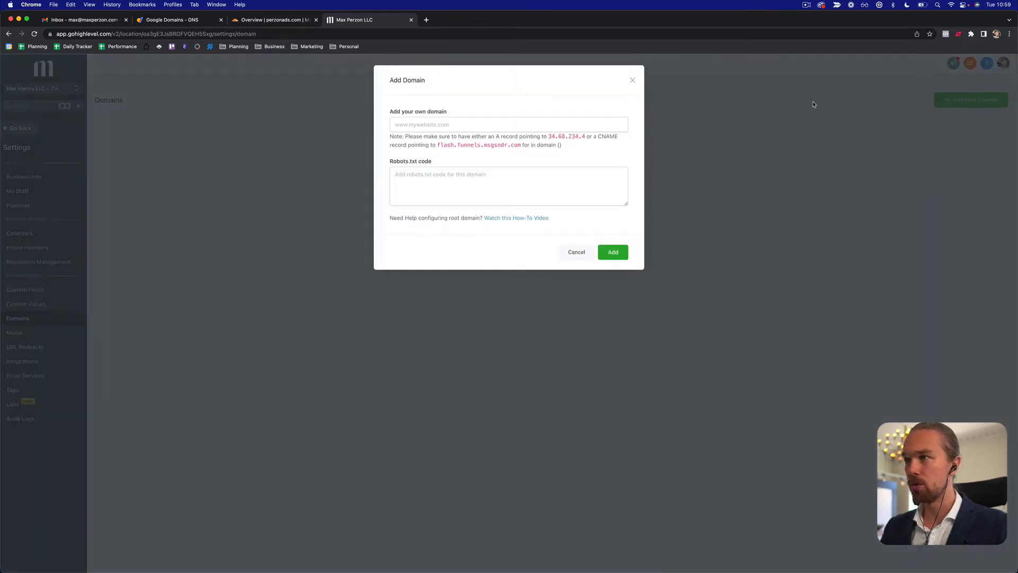
left_click(453, 125)
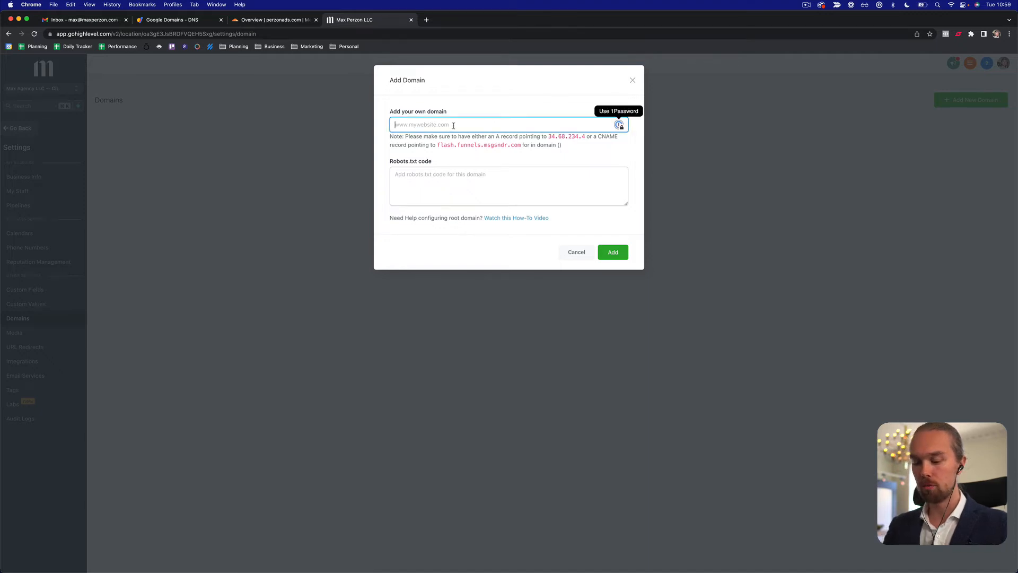
type("perzonads.co")
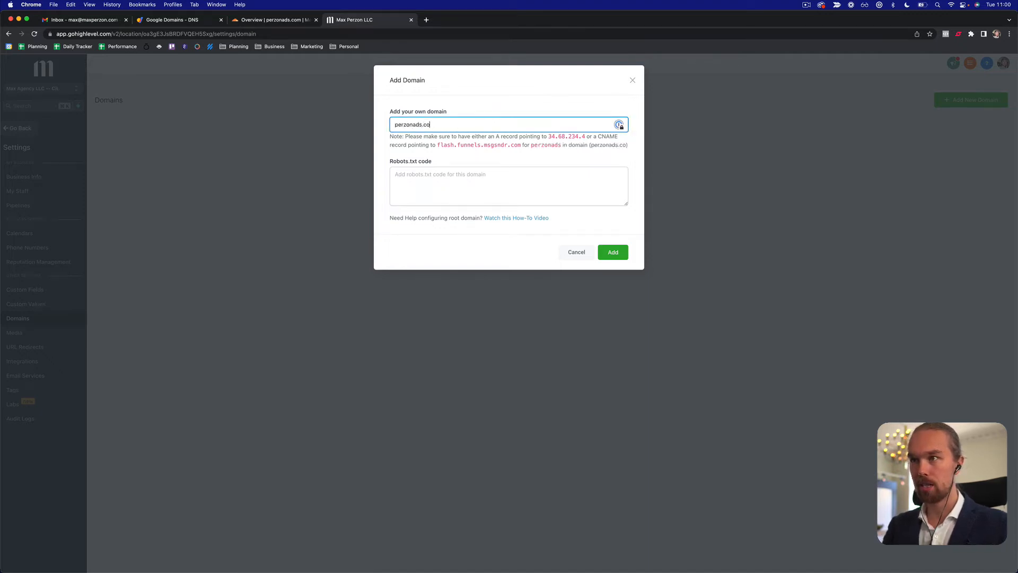
type("m")
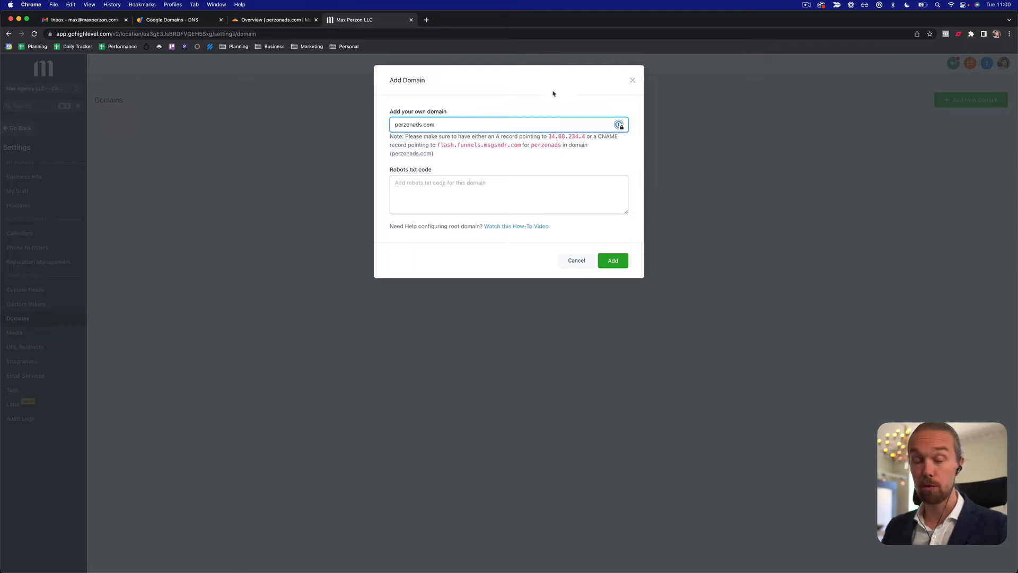
left_click_drag(547, 136, 585, 135)
right_click(580, 136)
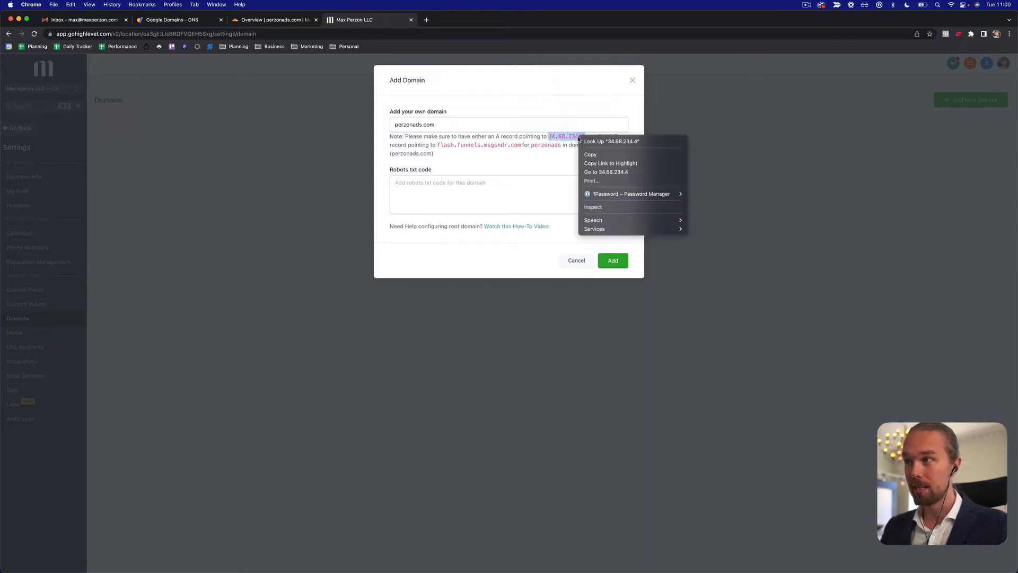
left_click(582, 155)
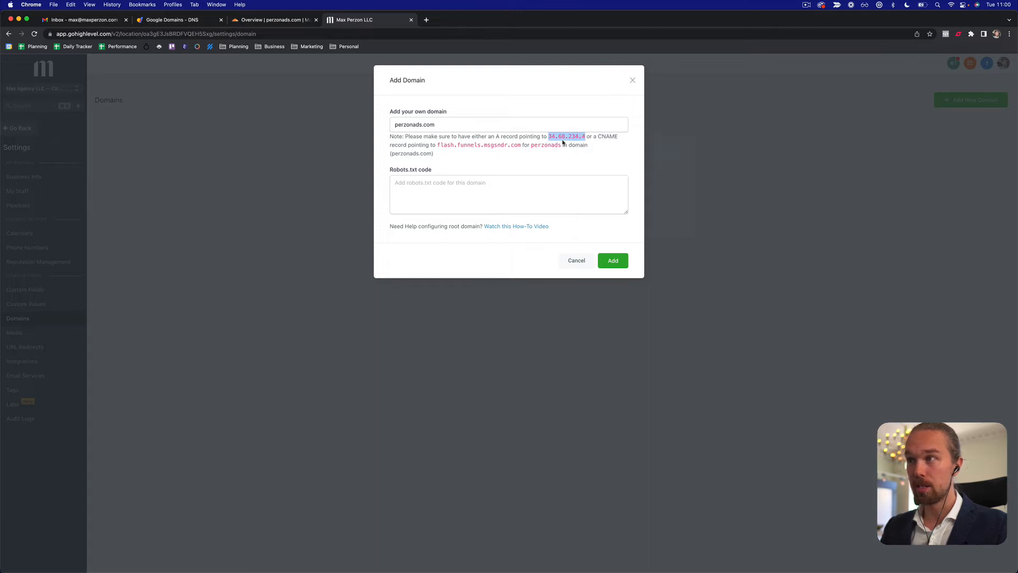
left_click(528, 172)
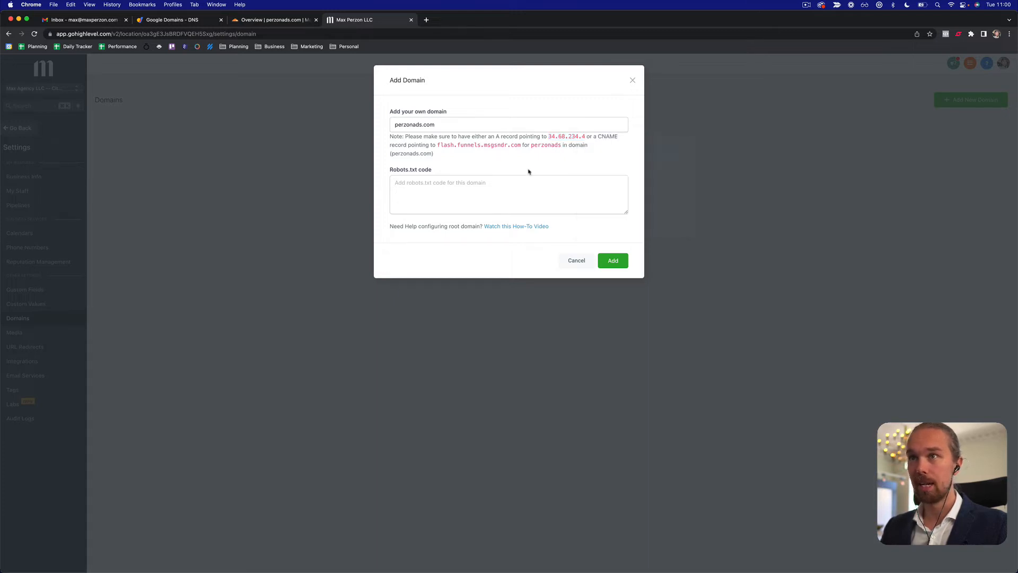
left_click(255, 21)
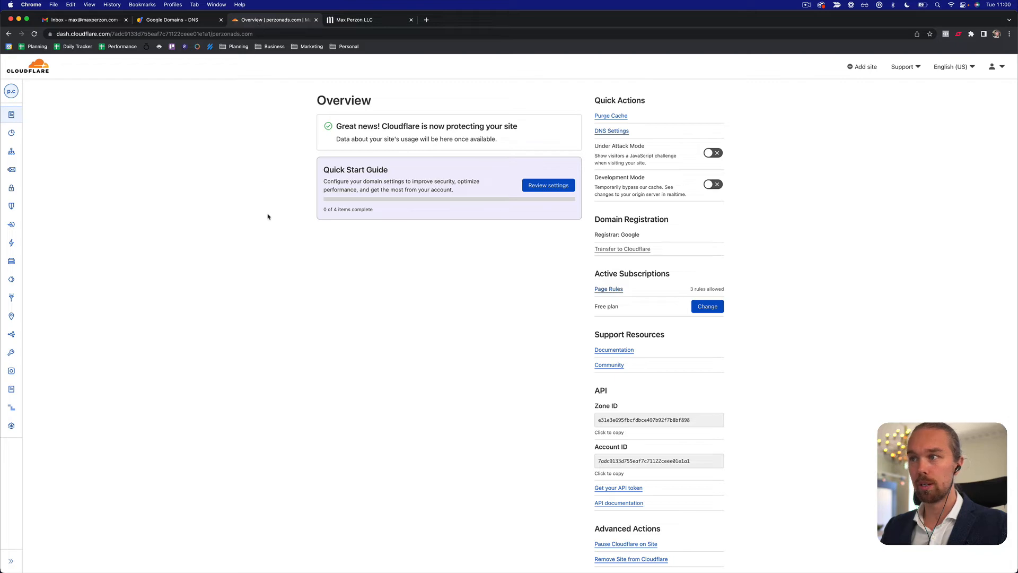
Step: Start a new A record named @ pointing to 34.68.234.4 on the DNS page
mouse_move(16, 169)
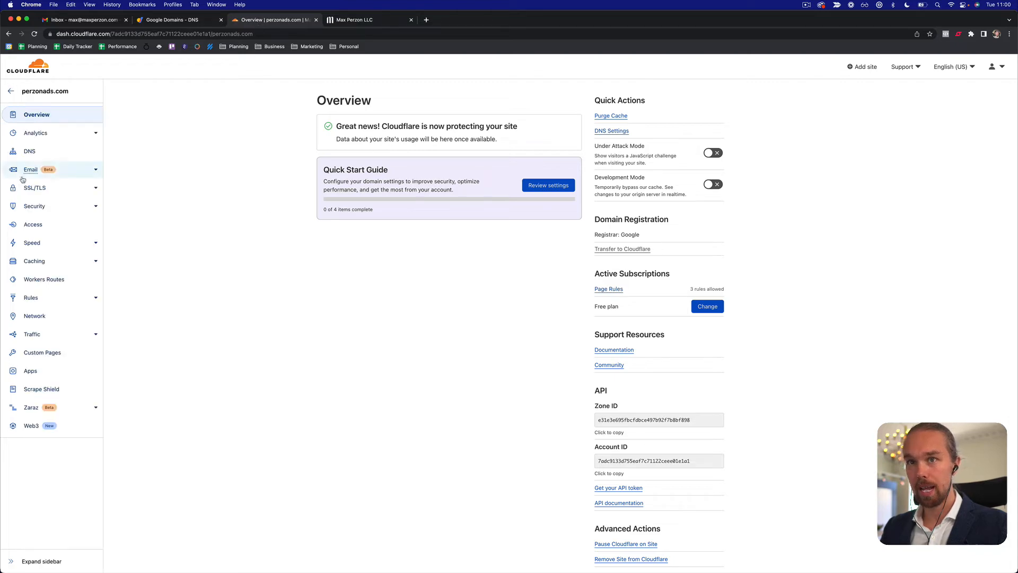
left_click(59, 155)
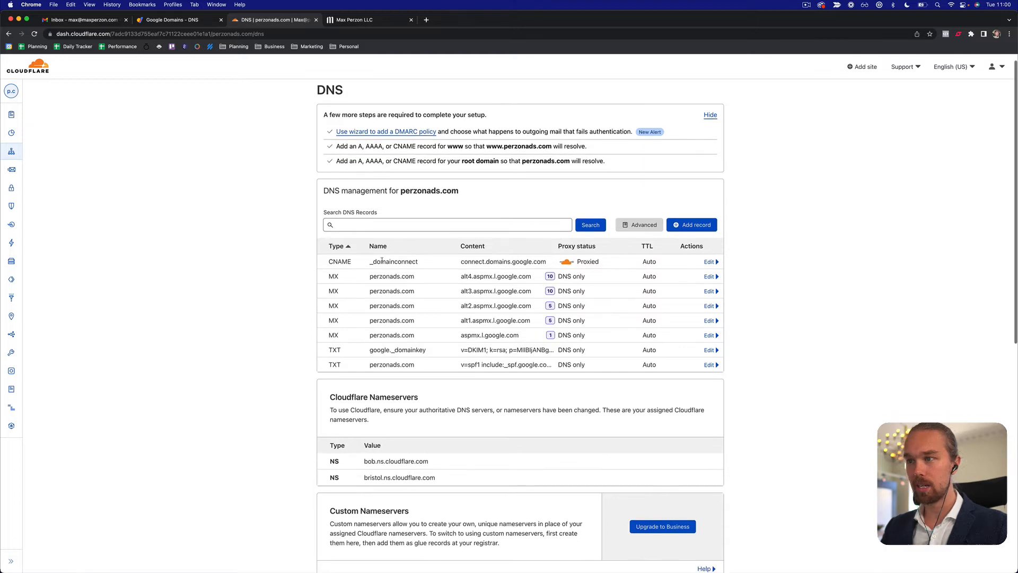
scroll(386, 349, "down", 1)
scroll(383, 346, "down", 1)
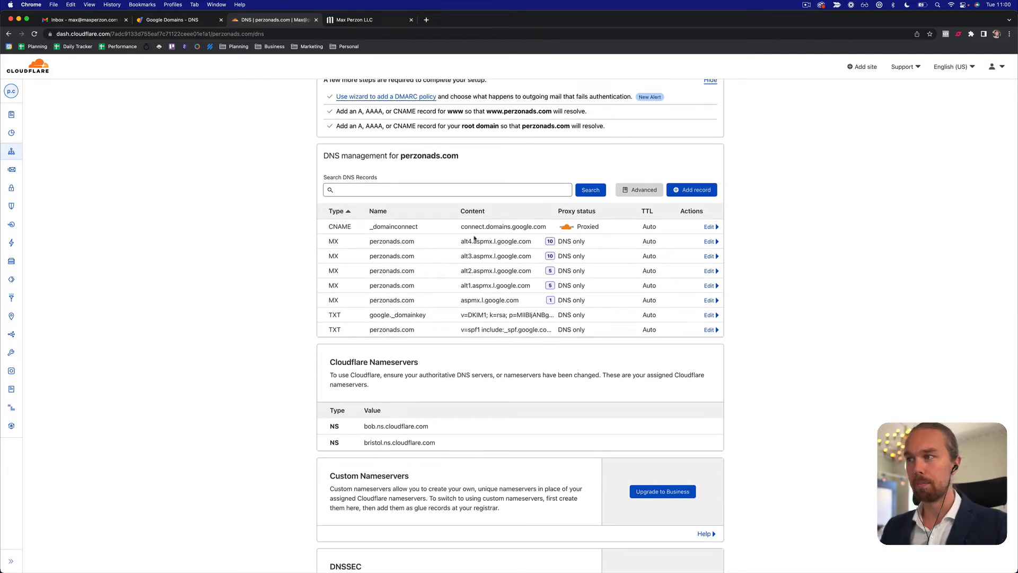
left_click(684, 192)
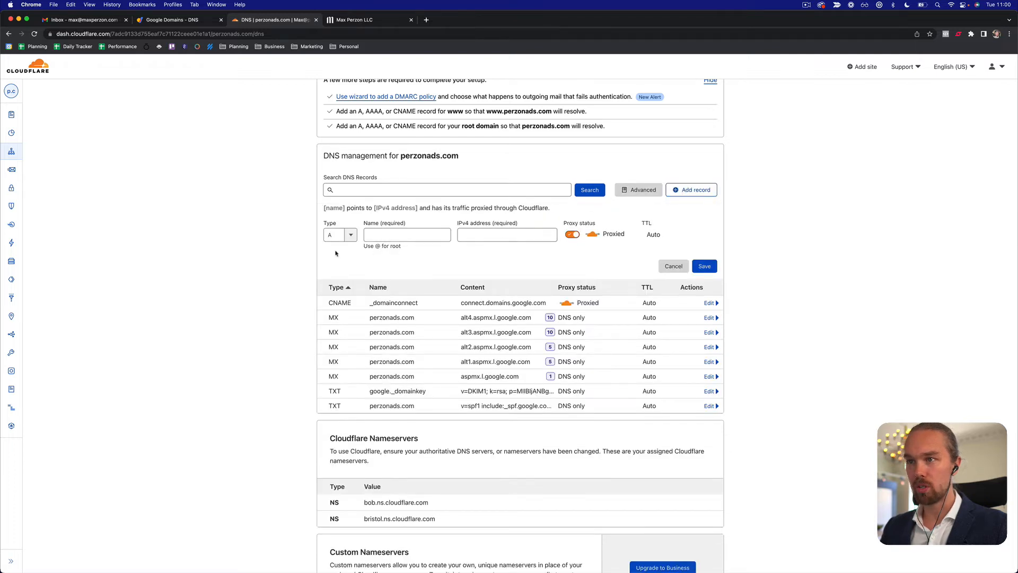
left_click(393, 238)
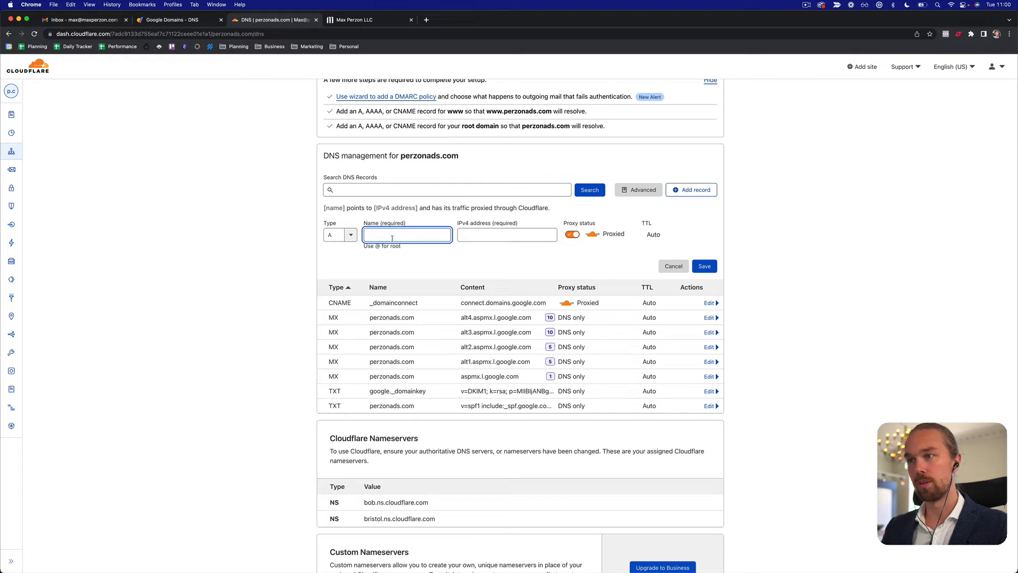
type("@")
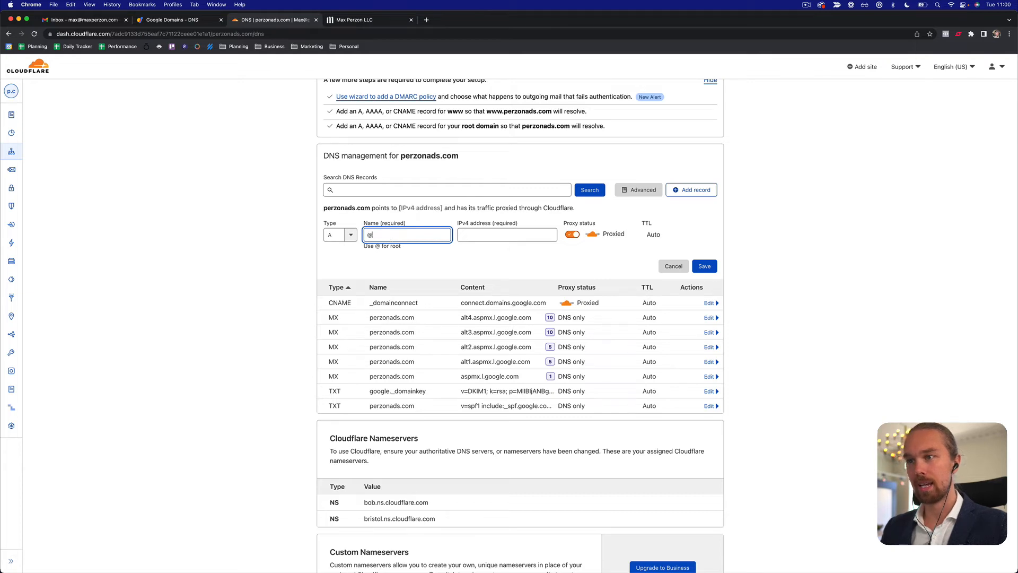
left_click(466, 238)
key("super+v")
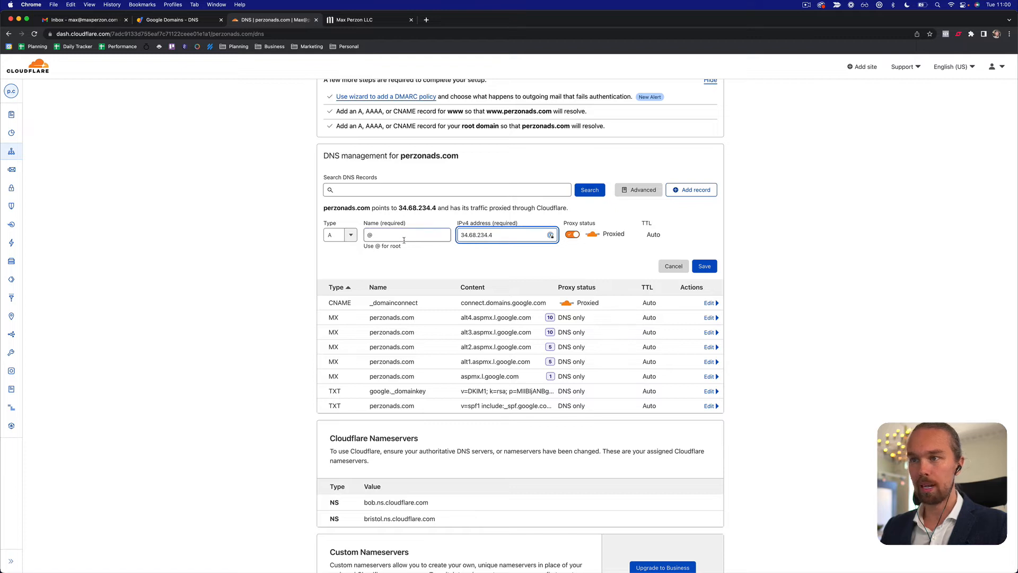
left_click_drag(403, 238, 357, 234)
left_click(513, 235)
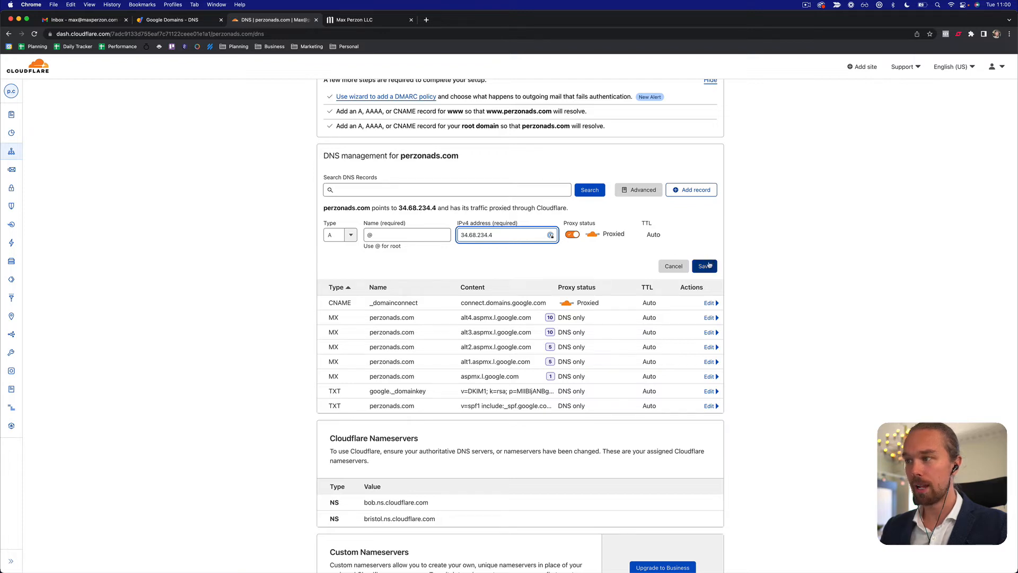
key("Tab")
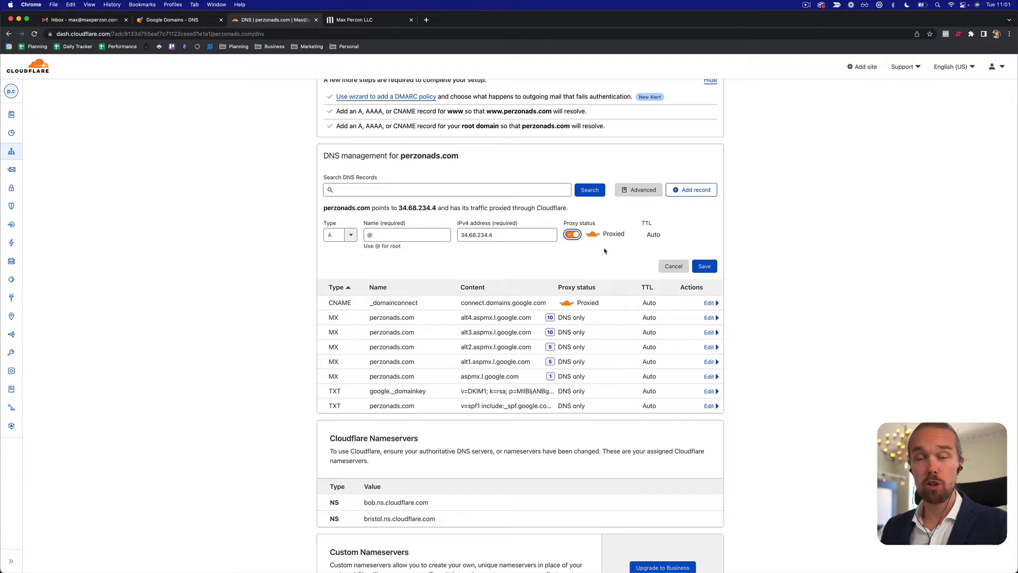
Step: Check the Keynote checklist's A record line for its DNS only requirement
key("super+Tab")
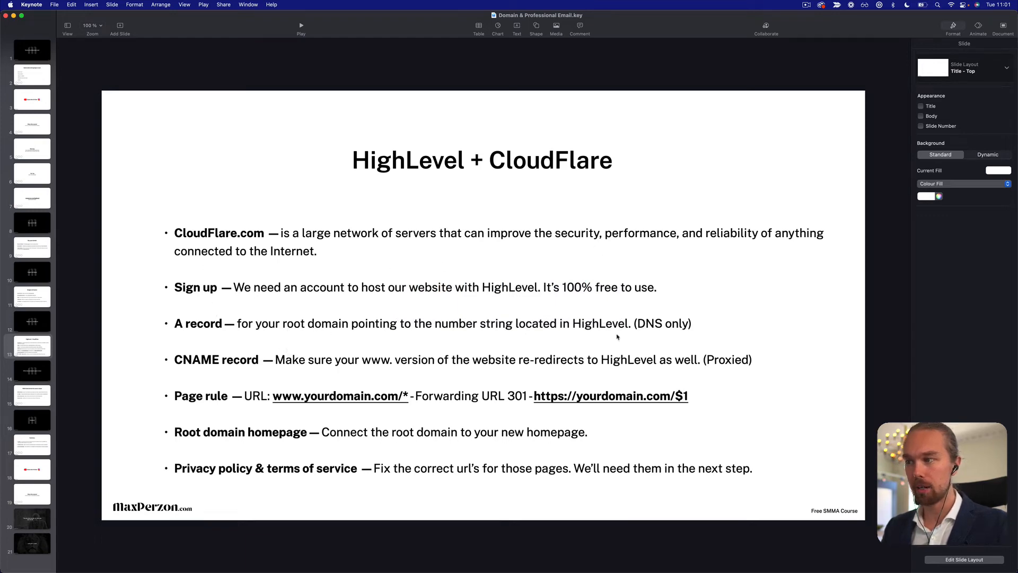
left_click(642, 324)
triple_click(643, 324)
double_click(643, 324)
key("super+Tab")
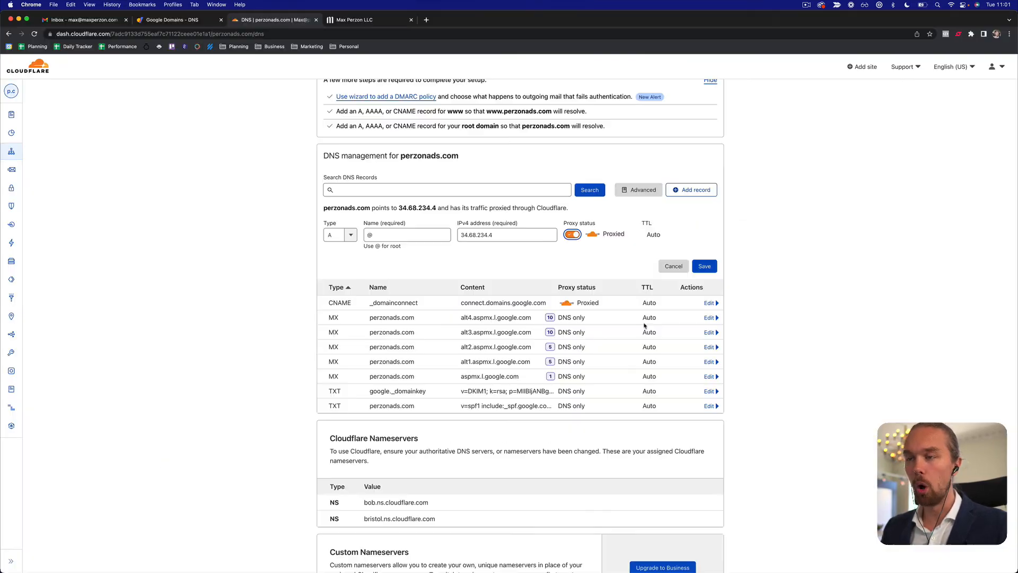
Step: Set the A record to DNS only and save it
left_click(574, 234)
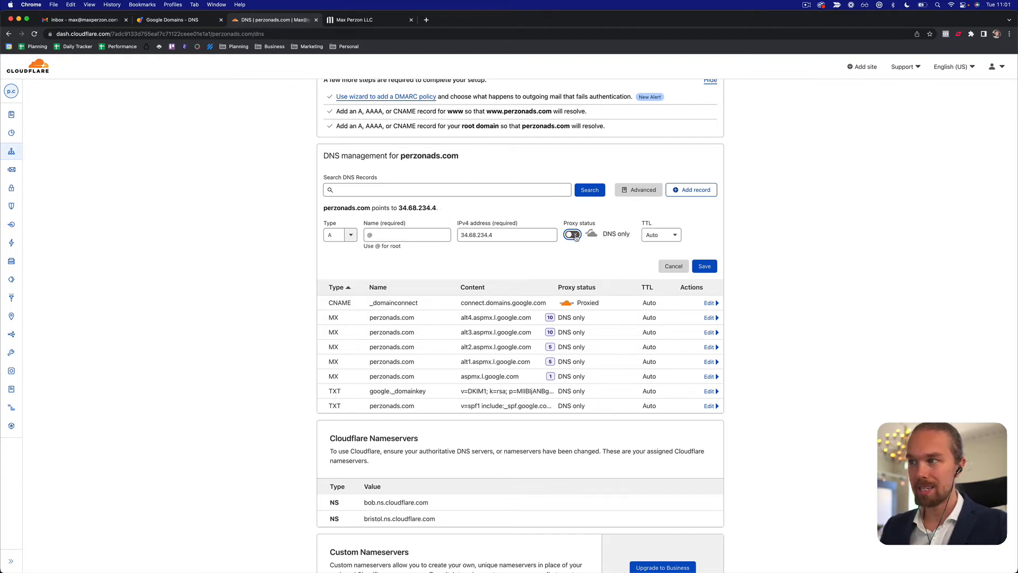
left_click(699, 267)
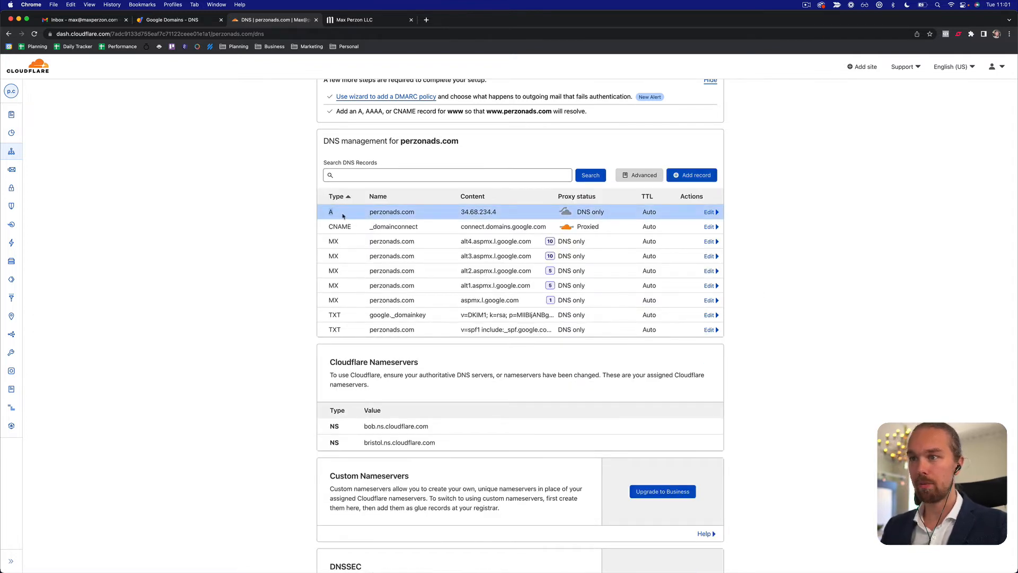
left_click_drag(343, 216, 502, 215)
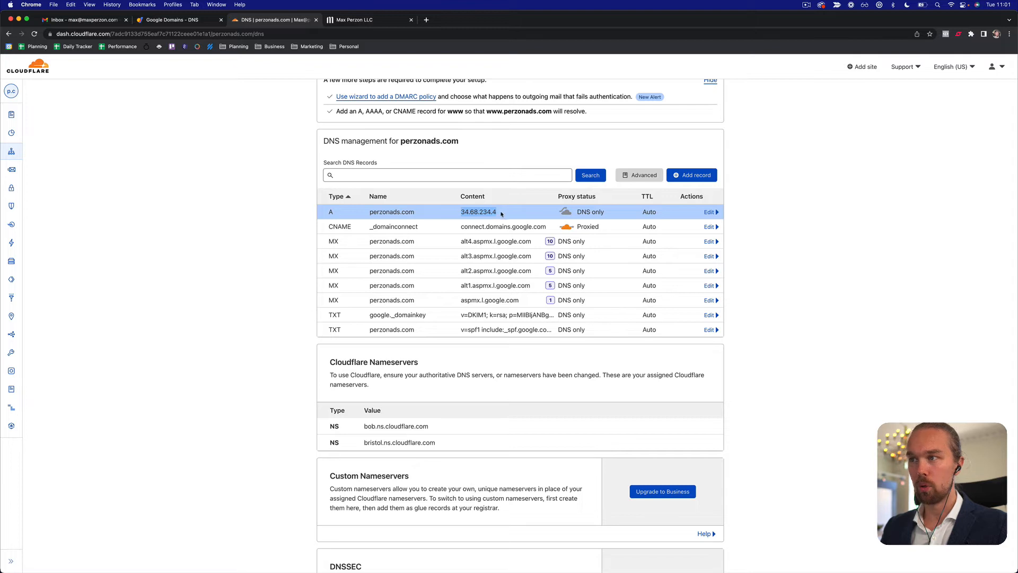
left_click(231, 211)
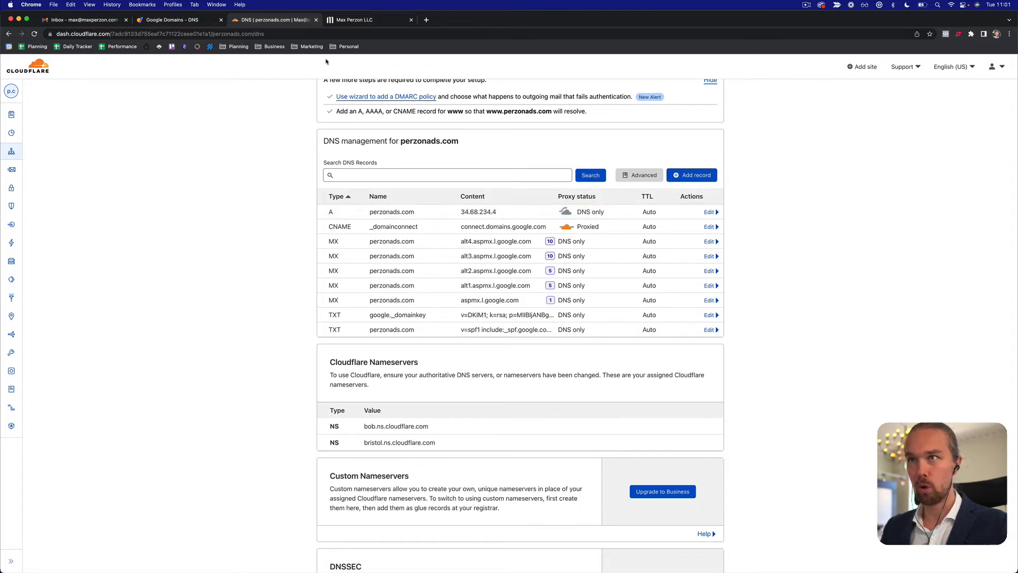
left_click(352, 20)
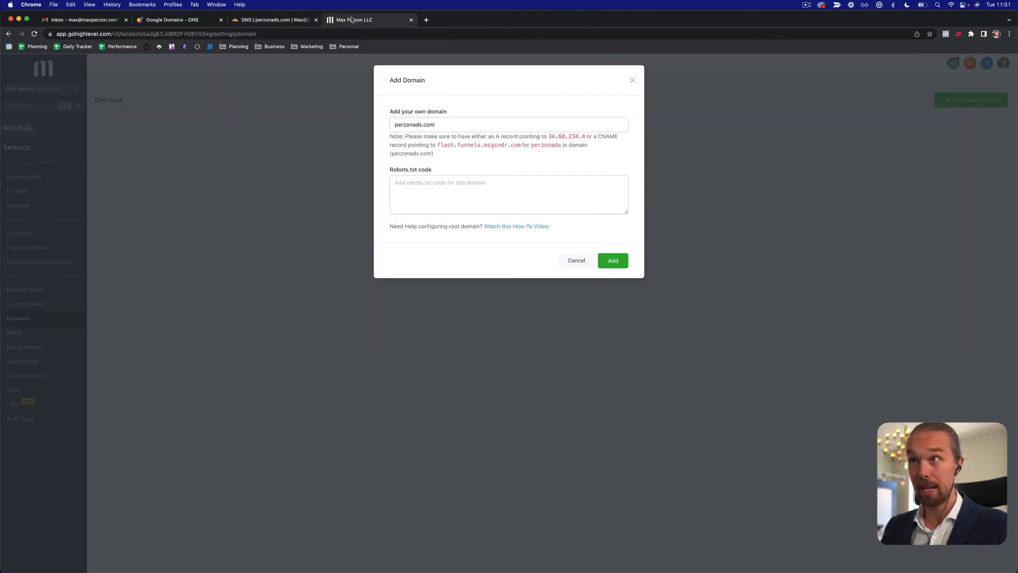
Step: Add perzonads.com and link it to Website & VSL Funnel with 1. Home as default step
left_click(615, 257)
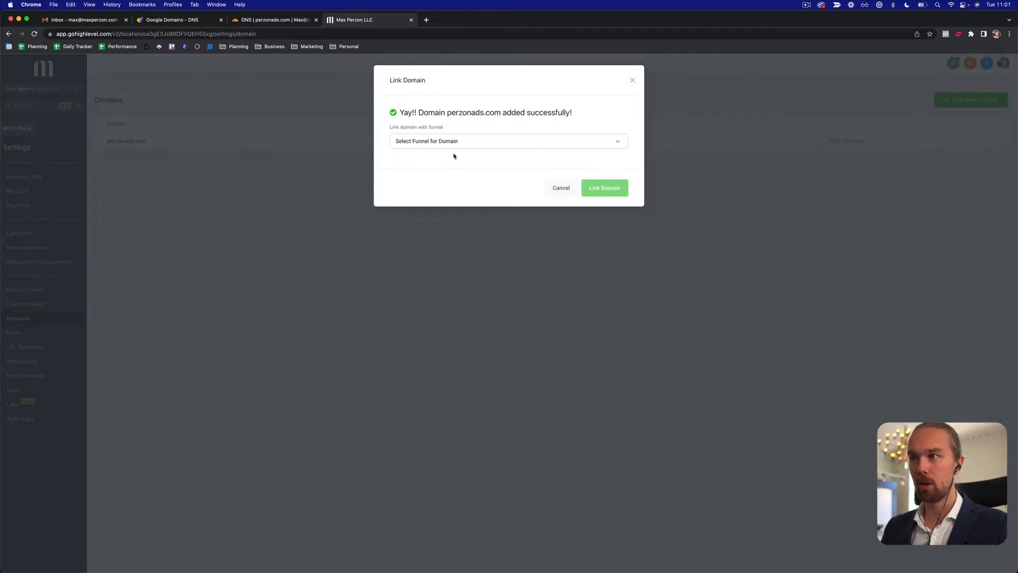
left_click_drag(409, 112, 459, 112)
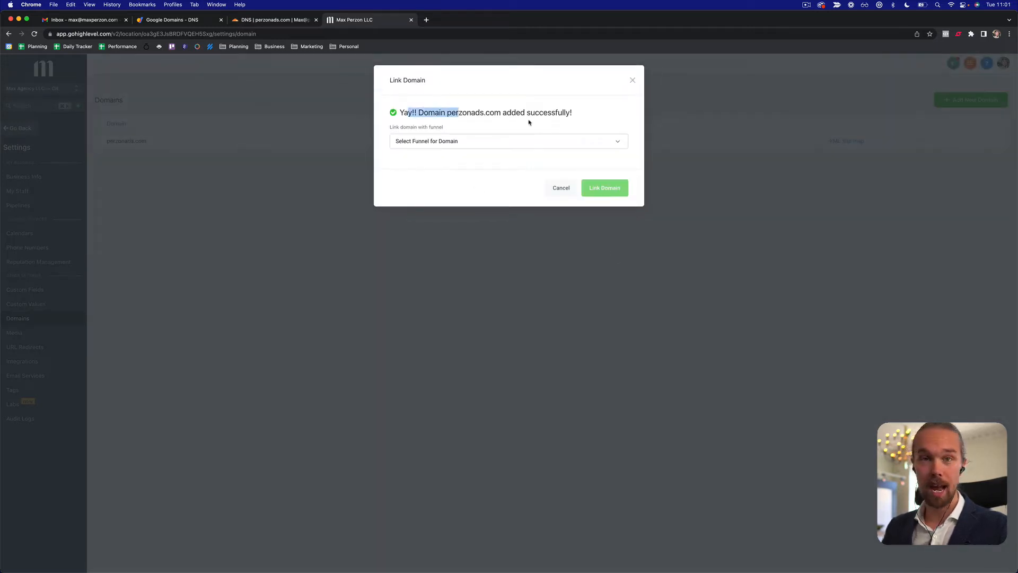
left_click(502, 141)
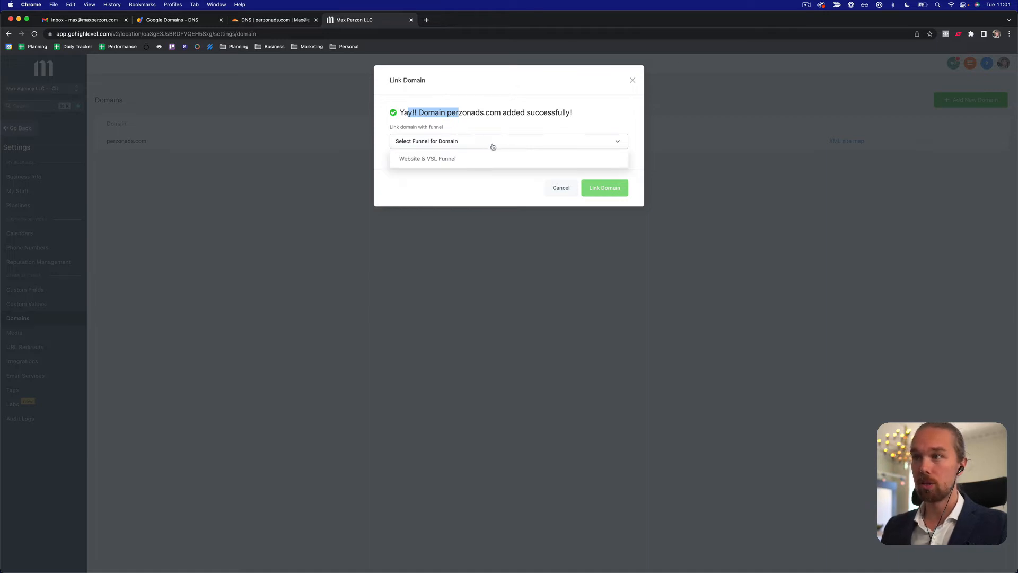
left_click(460, 159)
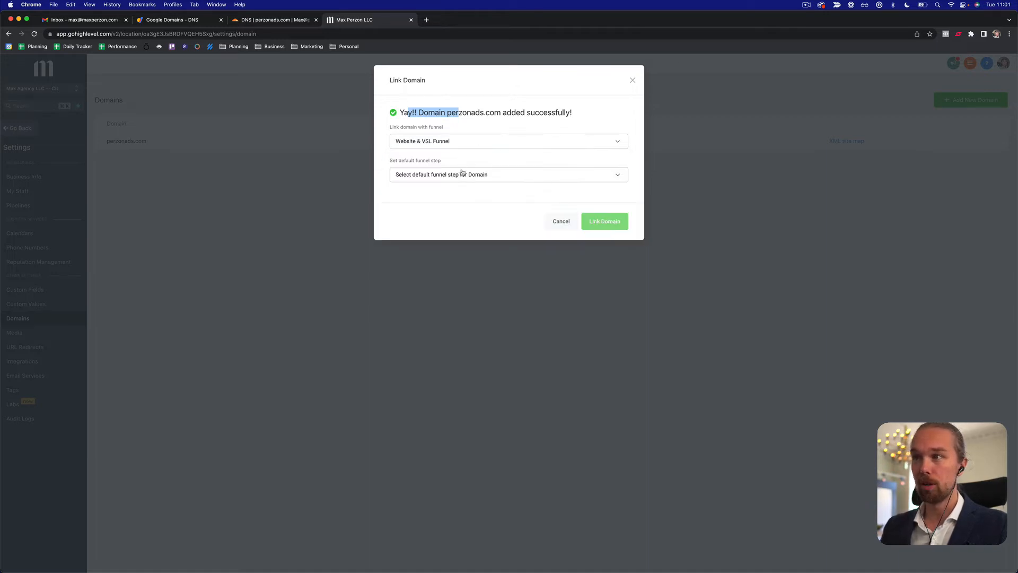
left_click(459, 175)
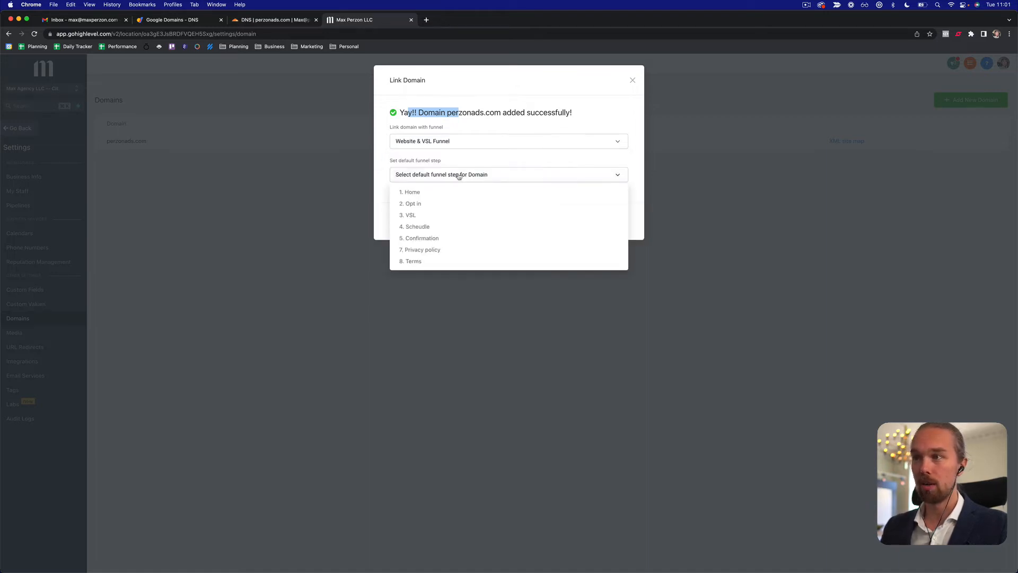
left_click(413, 194)
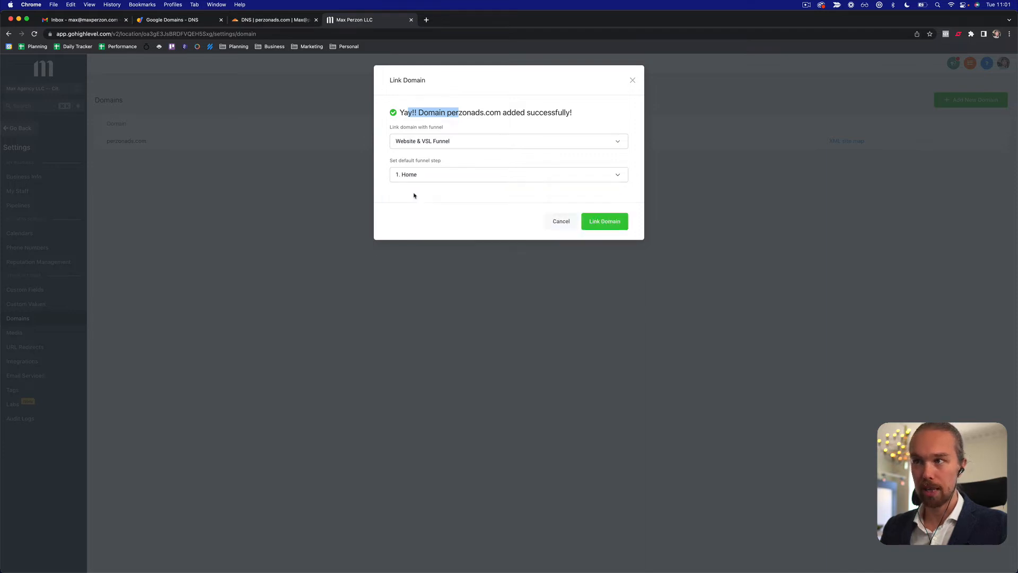
left_click(614, 224)
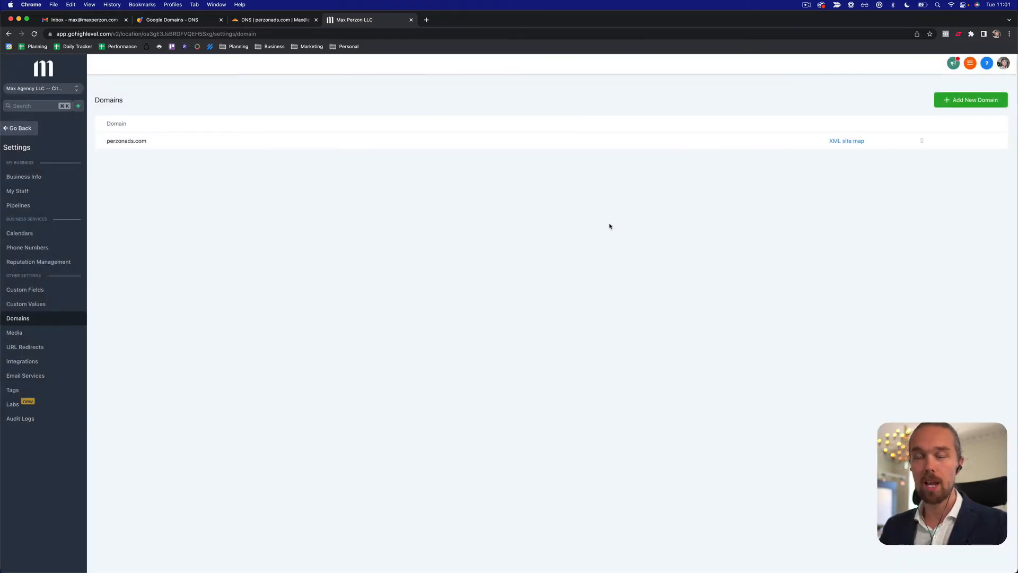
Step: Review the CNAME record line on the Keynote checklist slide, then return to HighLevel
key("super+Tab")
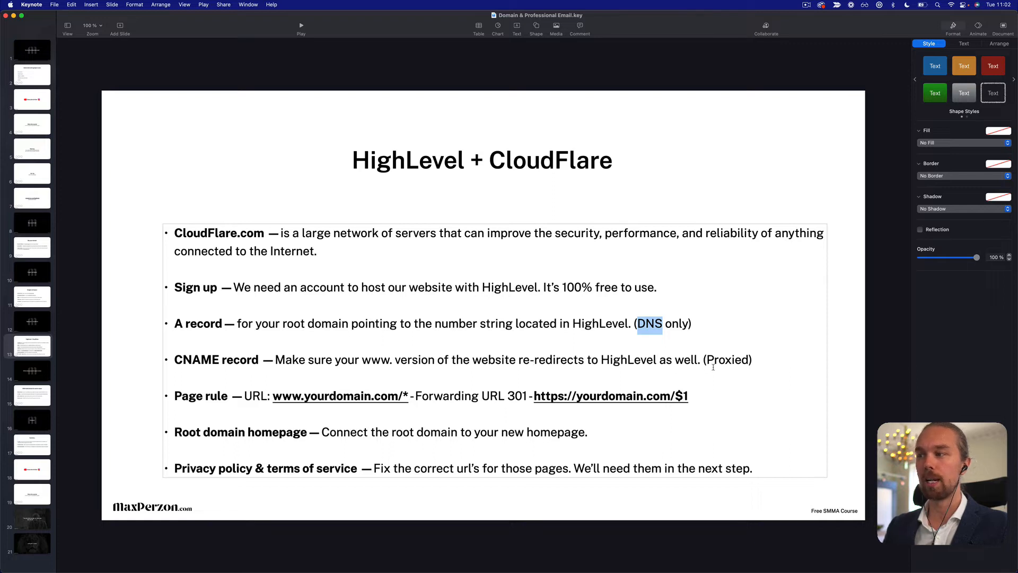
double_click(727, 360)
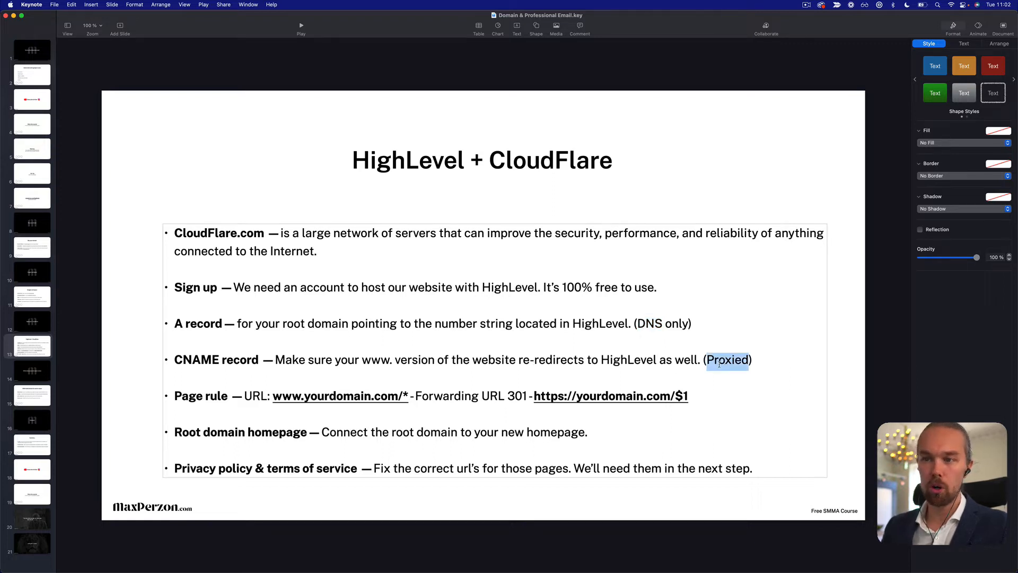
key("super+Tab")
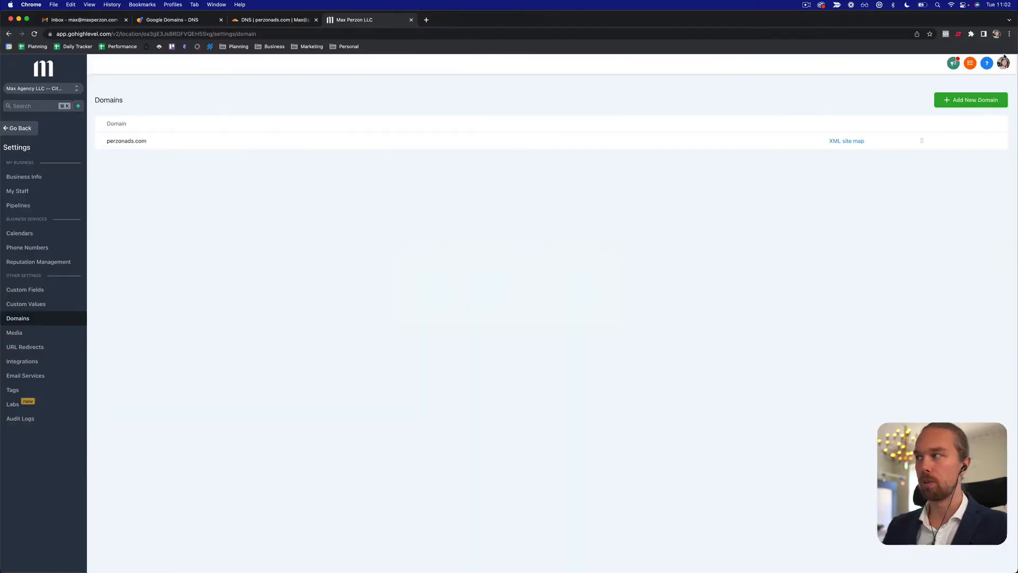
left_click(965, 100)
left_click(444, 125)
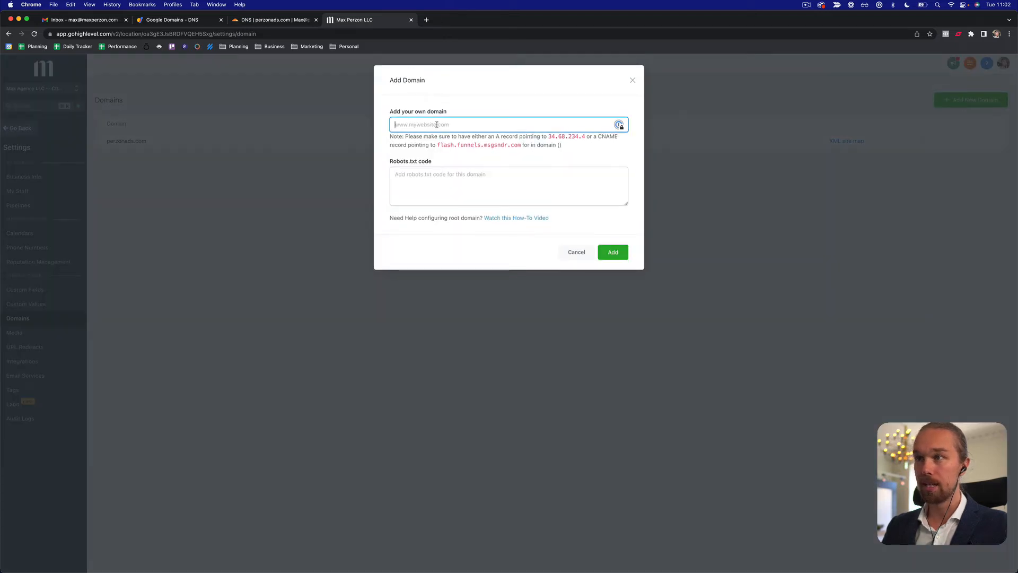
type("www")
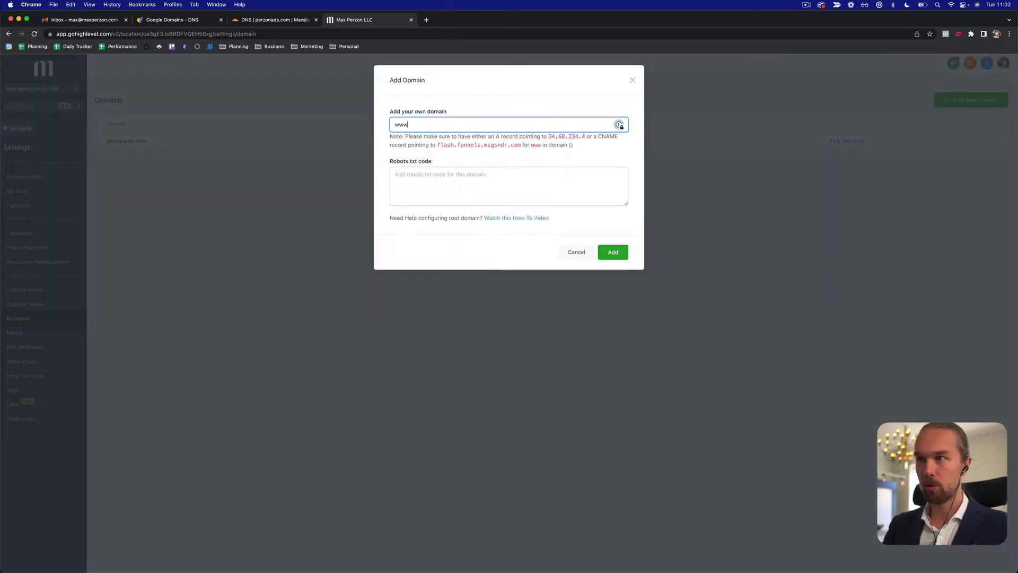
type(".perzonads.com")
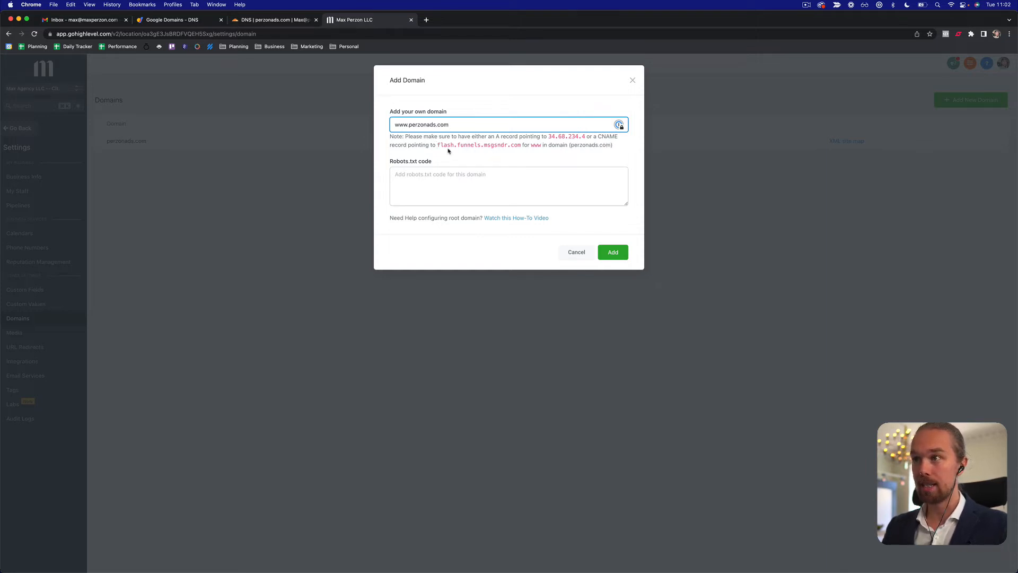
left_click_drag(436, 145, 522, 145)
right_click(496, 146)
left_click(512, 165)
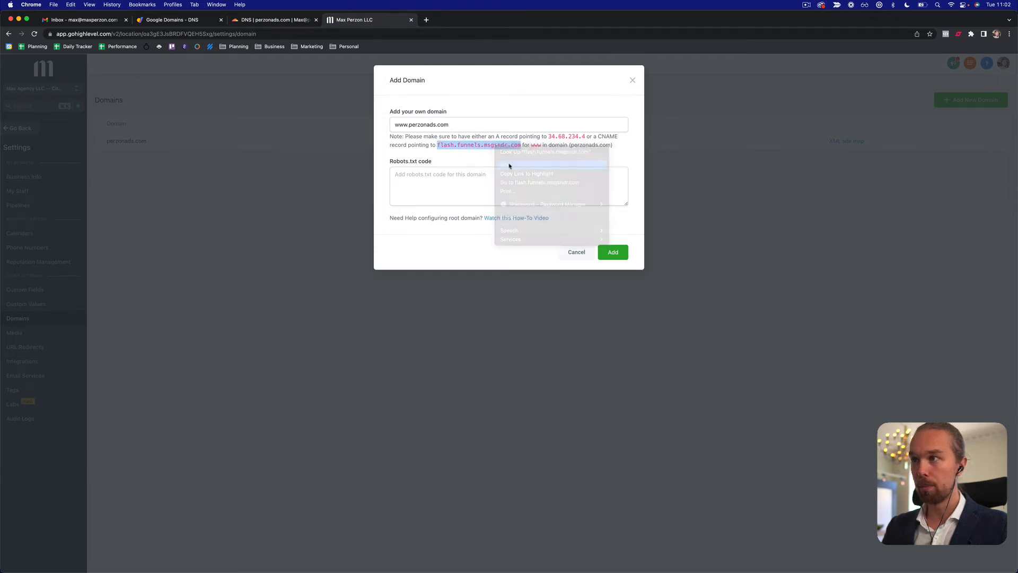
left_click(498, 164)
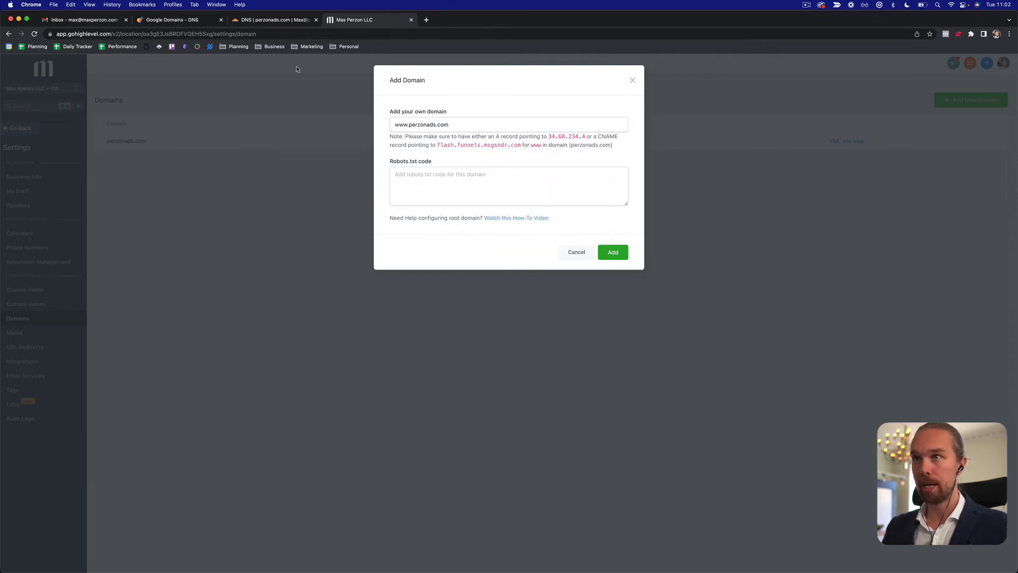
left_click(273, 19)
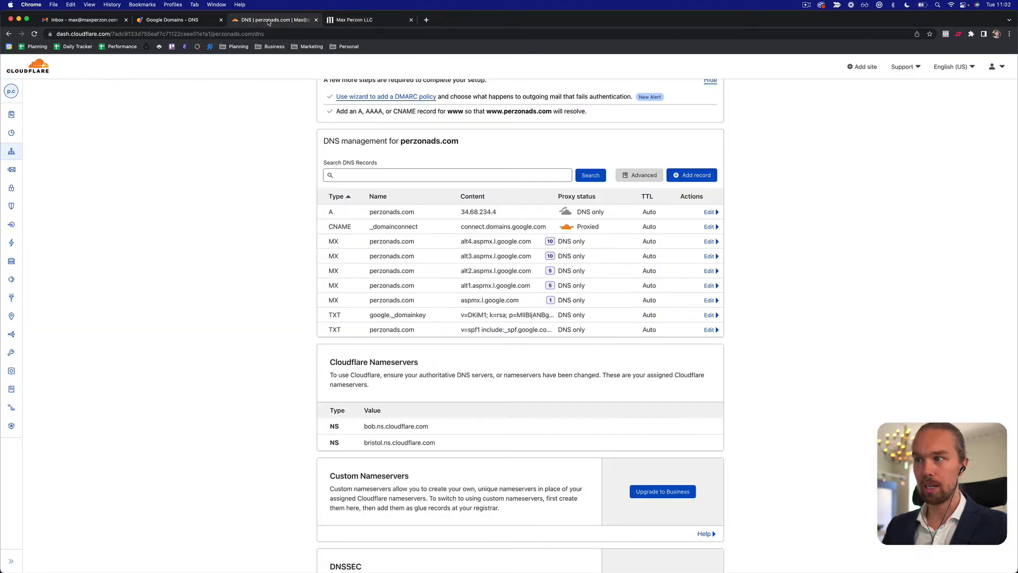
Step: Add a DNS-only CNAME record named www pointing to flash.funnels.msgsndr.com
left_click(706, 177)
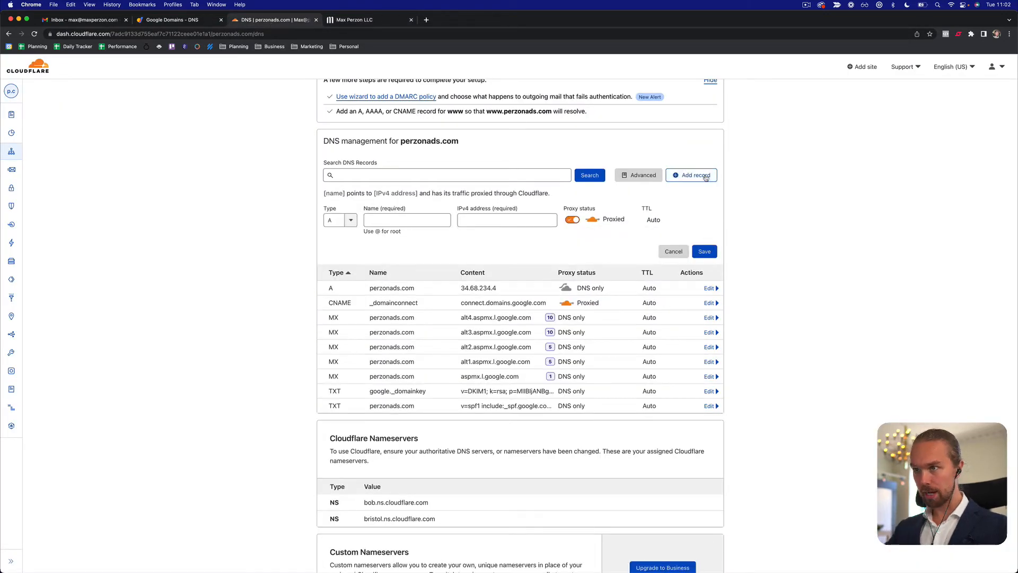
left_click(342, 221)
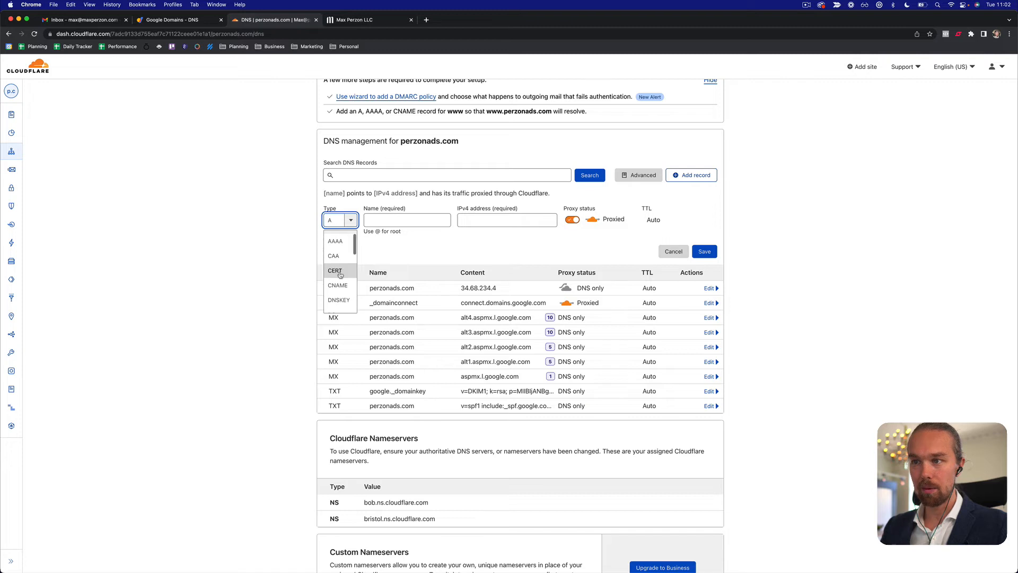
left_click(338, 285)
left_click(405, 220)
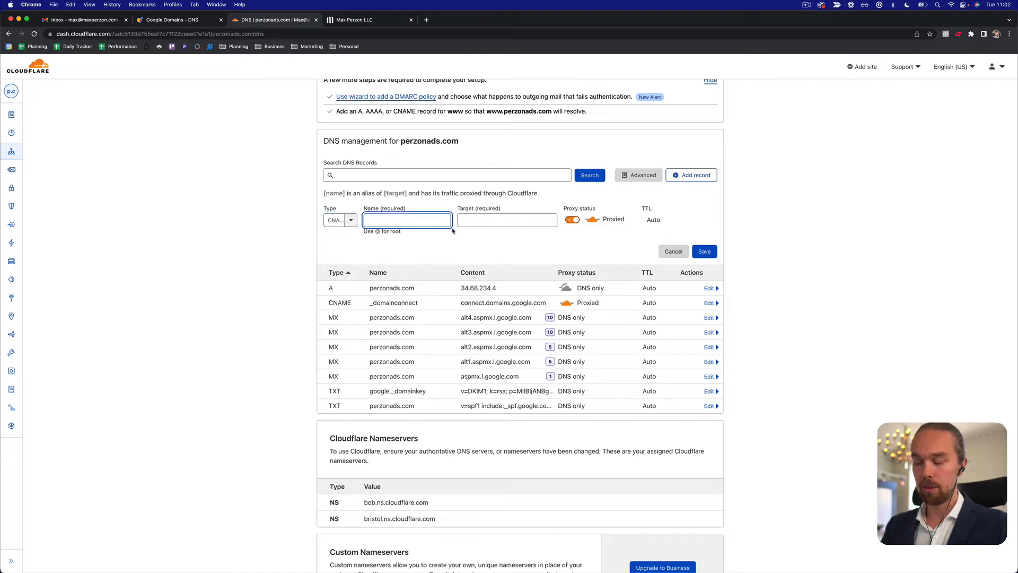
type("www")
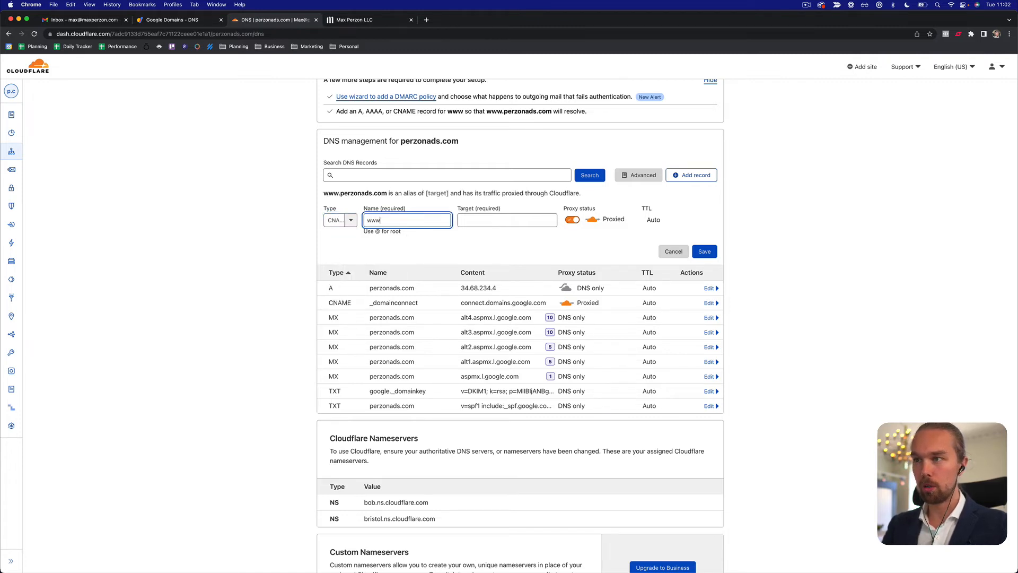
left_click(460, 219)
right_click(460, 216)
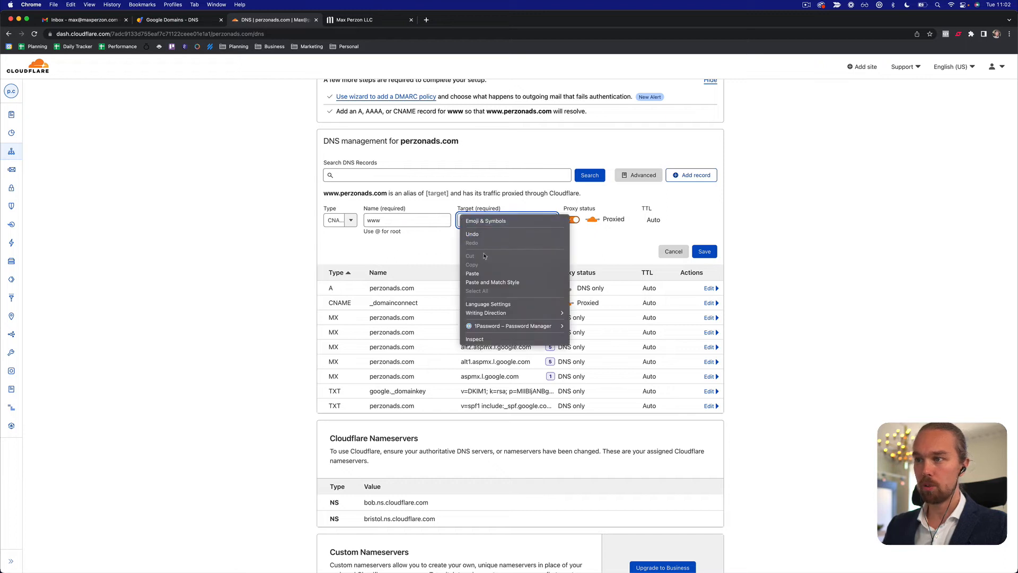
left_click(477, 273)
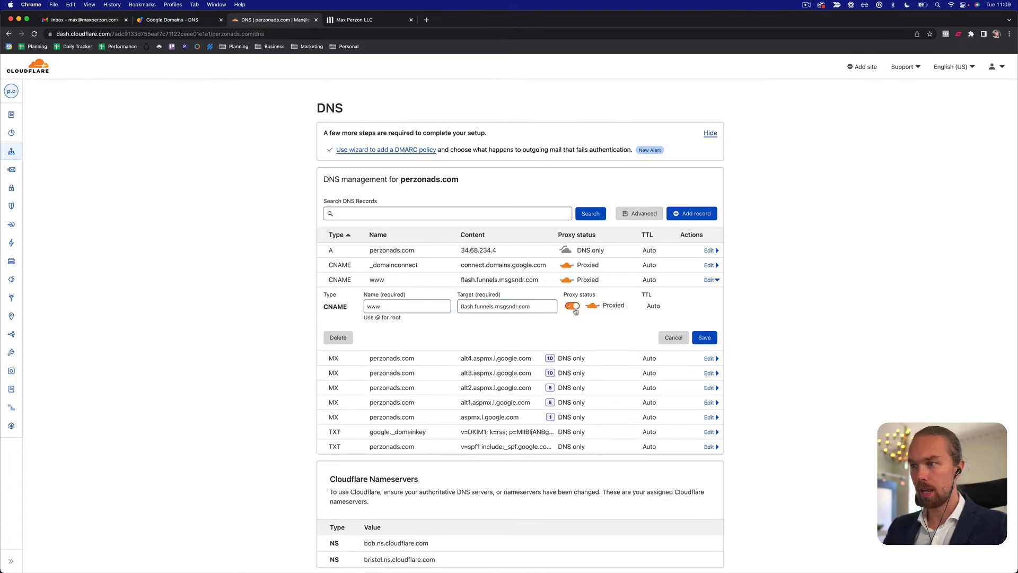
left_click(572, 306)
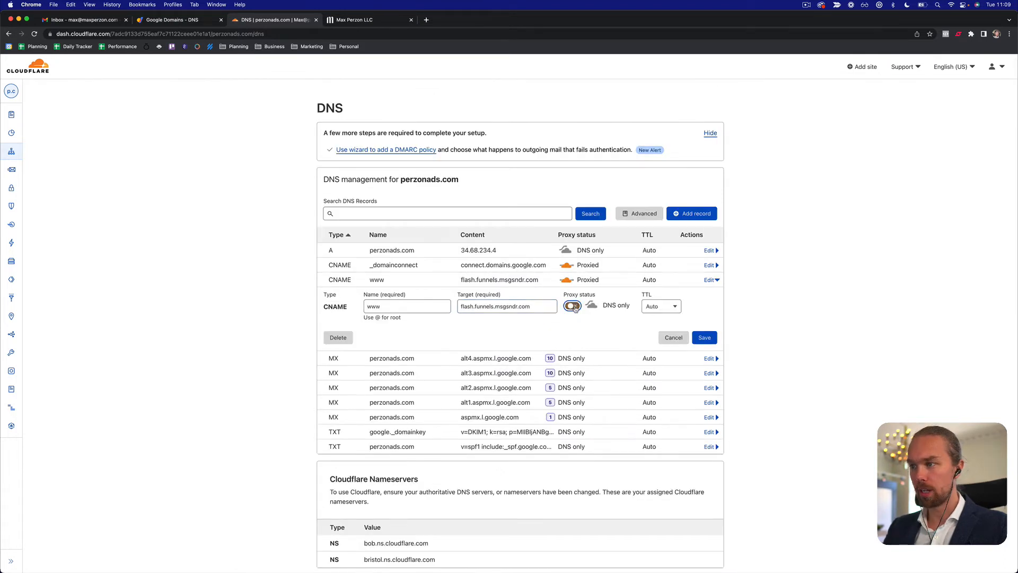
left_click(704, 339)
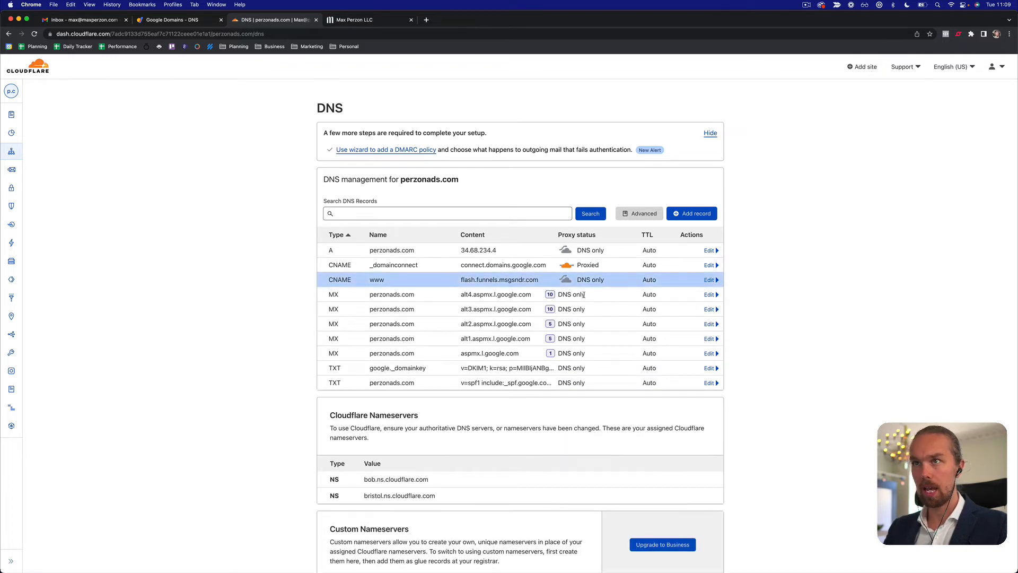
key("ctrl+Tab")
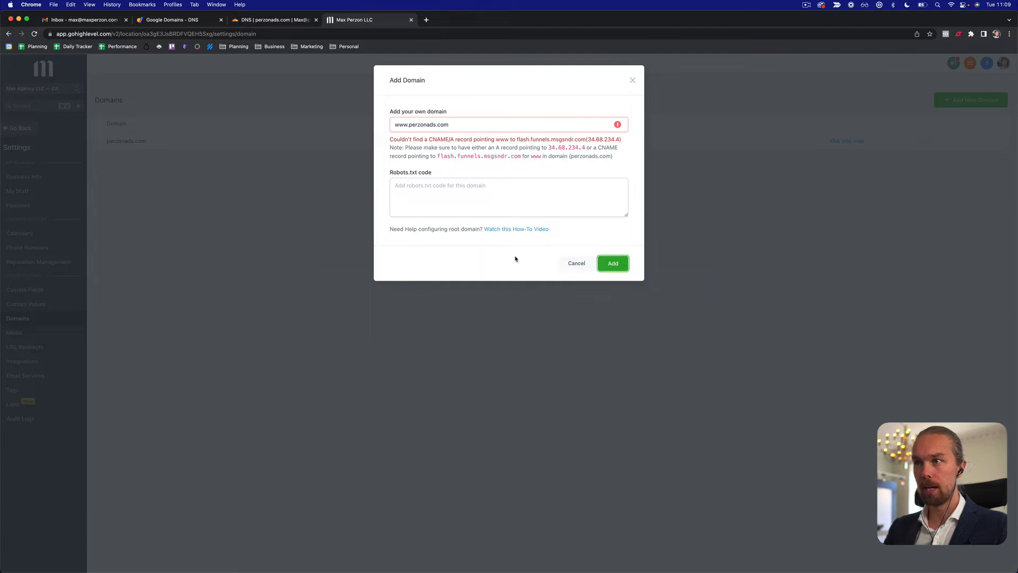
left_click(617, 266)
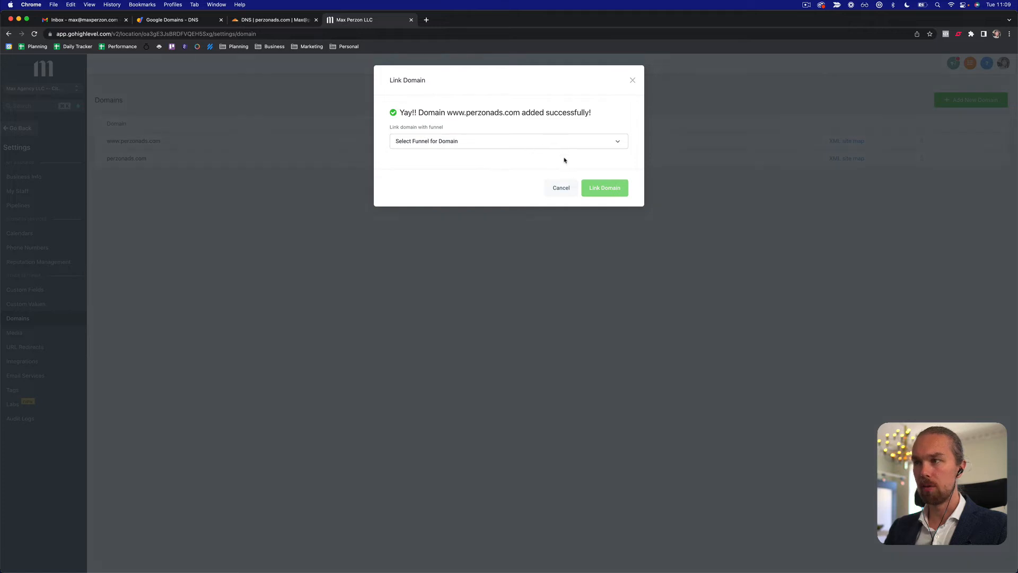
left_click(525, 142)
left_click(489, 159)
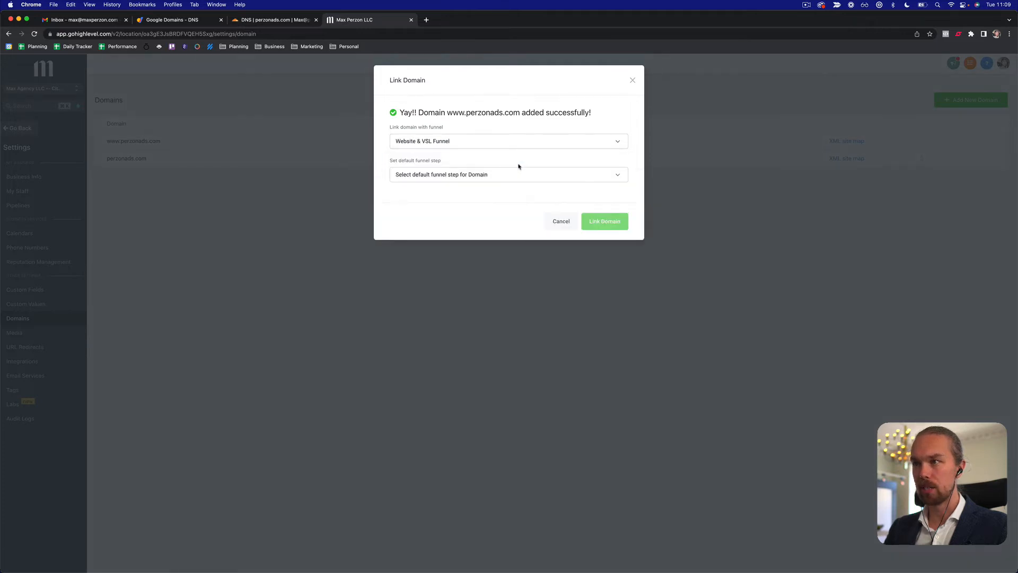
left_click(557, 221)
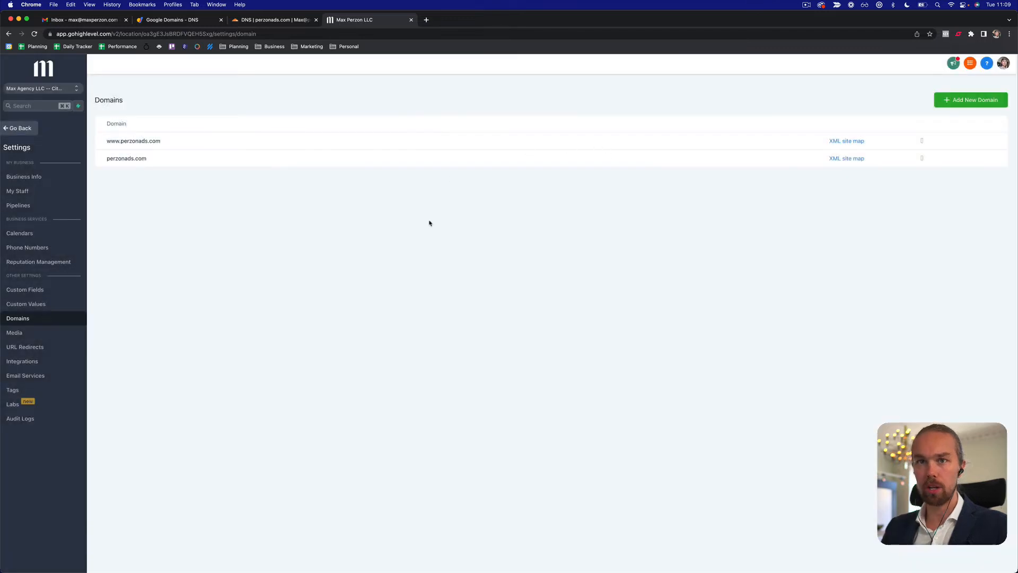
key("super+Tab")
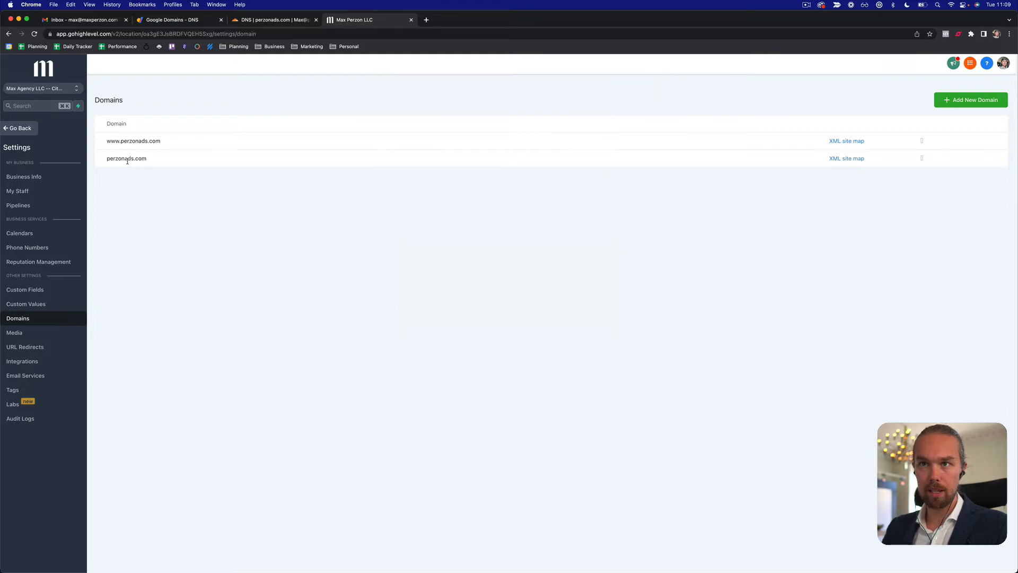
key("super+Tab")
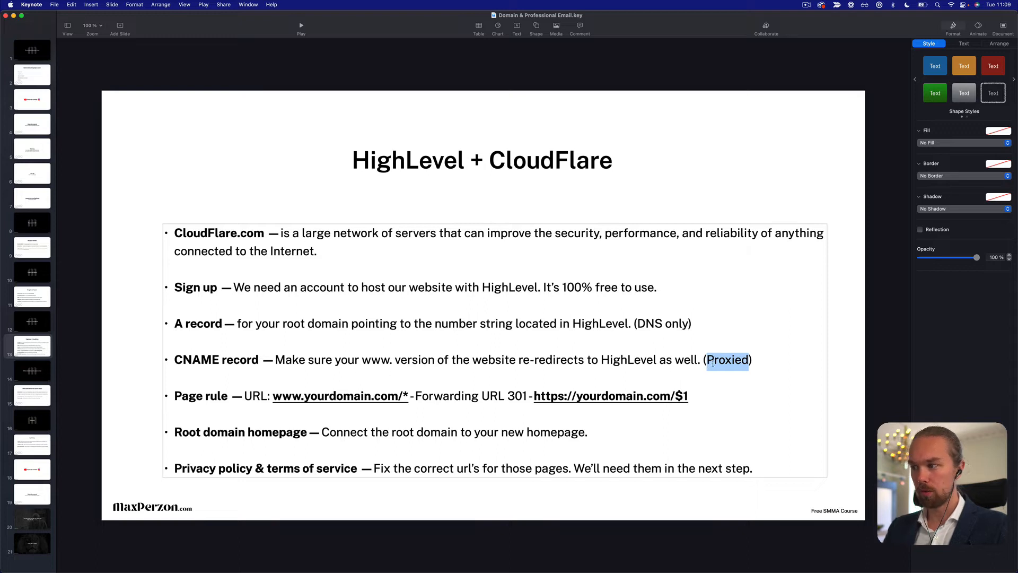
Step: Change the Keynote CNAME record bullet from (Proxied) to (DNS only), then return to Chrome
type("DNS")
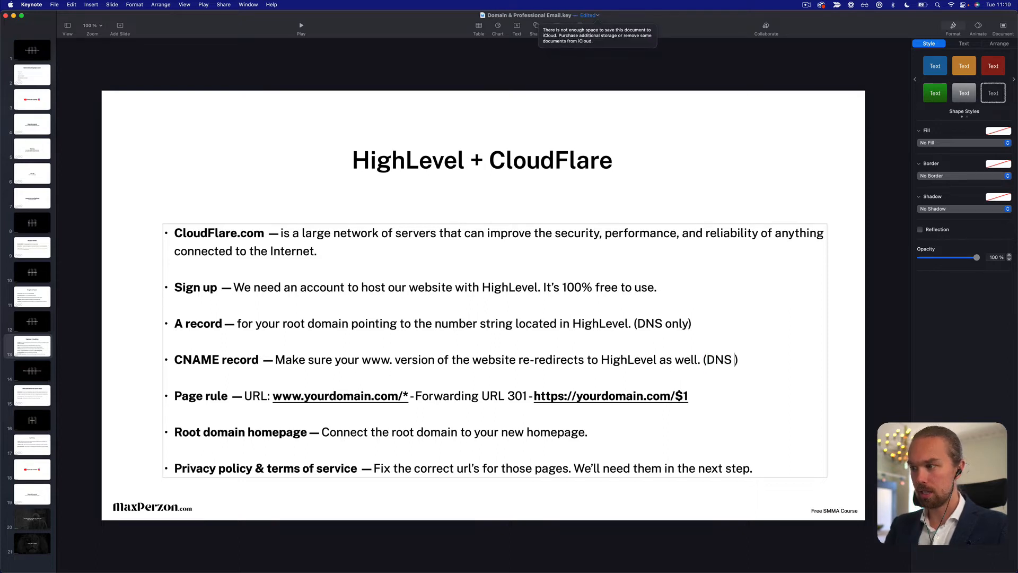
type("only")
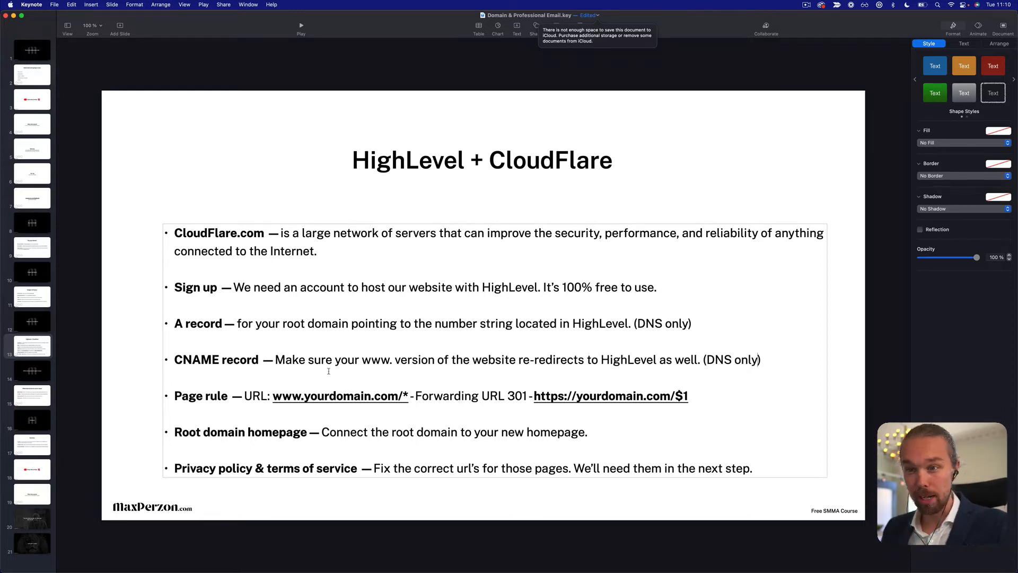
key("super+Tab")
Step: From the Cloudflare DNS tab, go to Rules and start a new page rule for perzonads.com
left_click(276, 20)
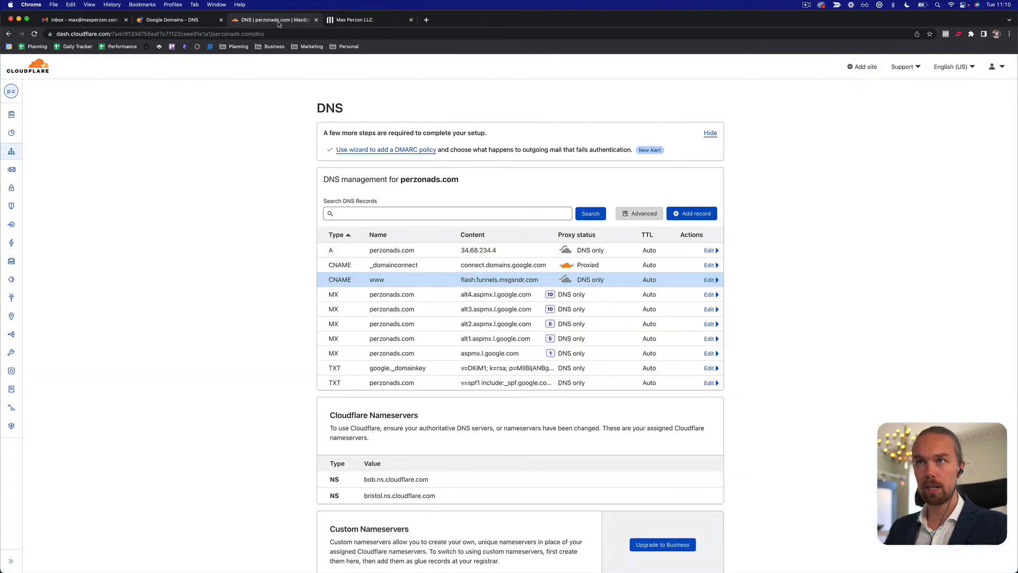
mouse_move(7, 266)
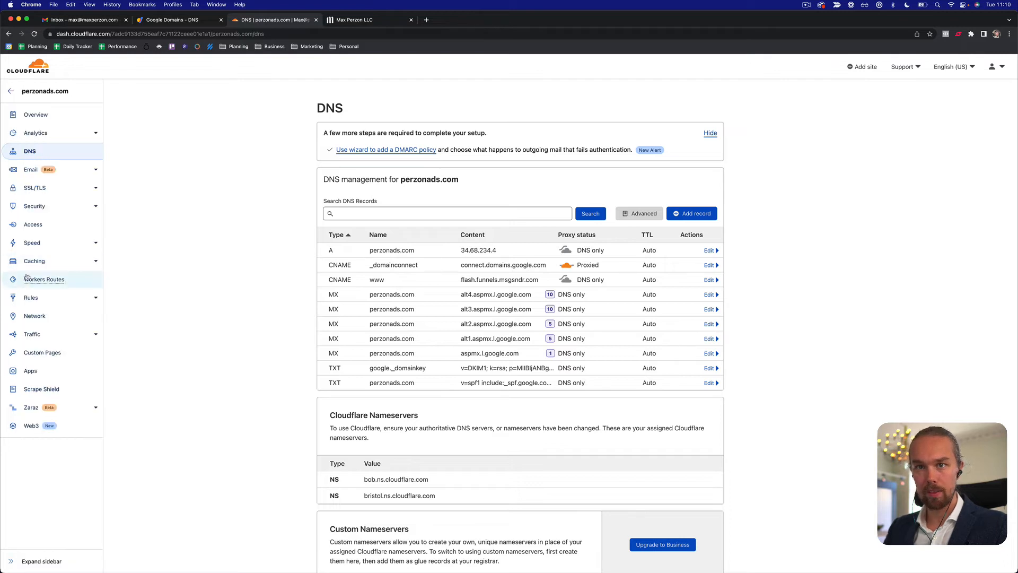
left_click(30, 297)
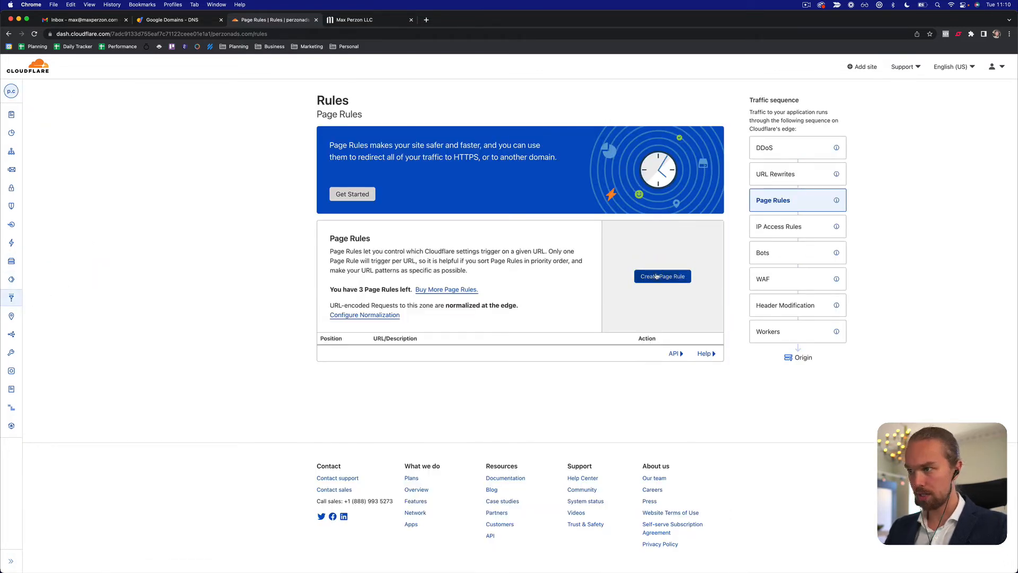
left_click(655, 276)
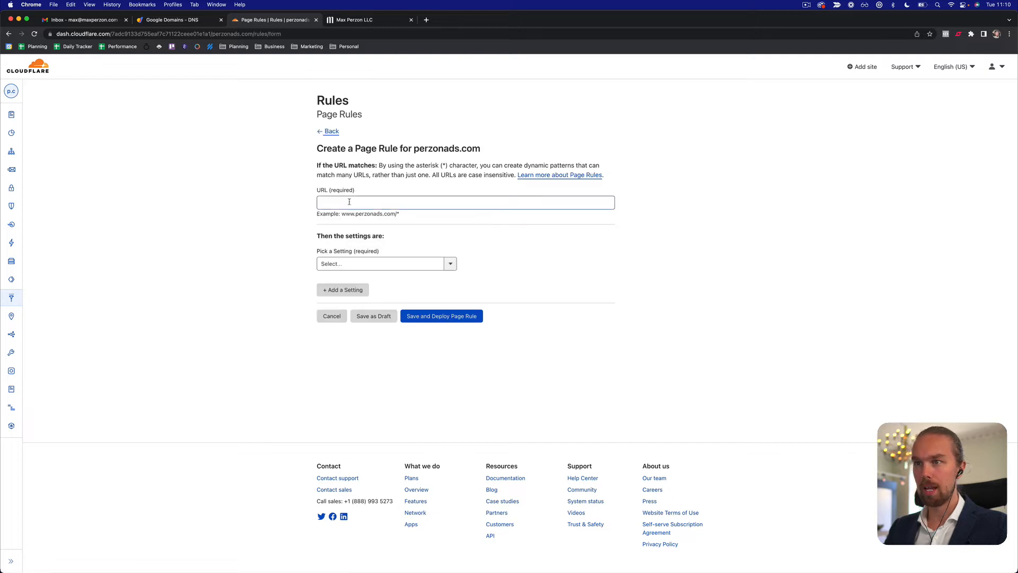
left_click(349, 202)
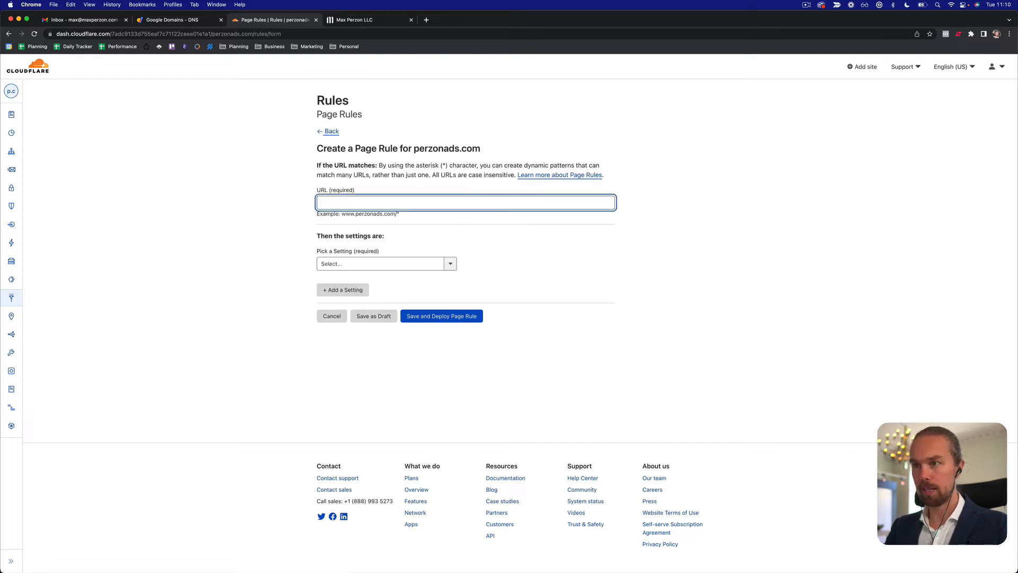
type("www.perzon")
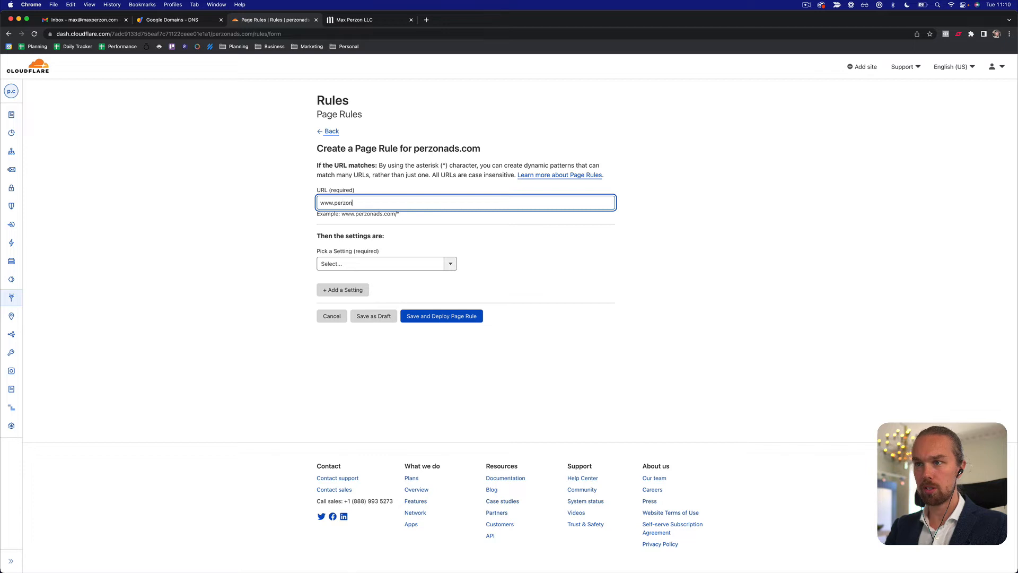
type("ads.com/*")
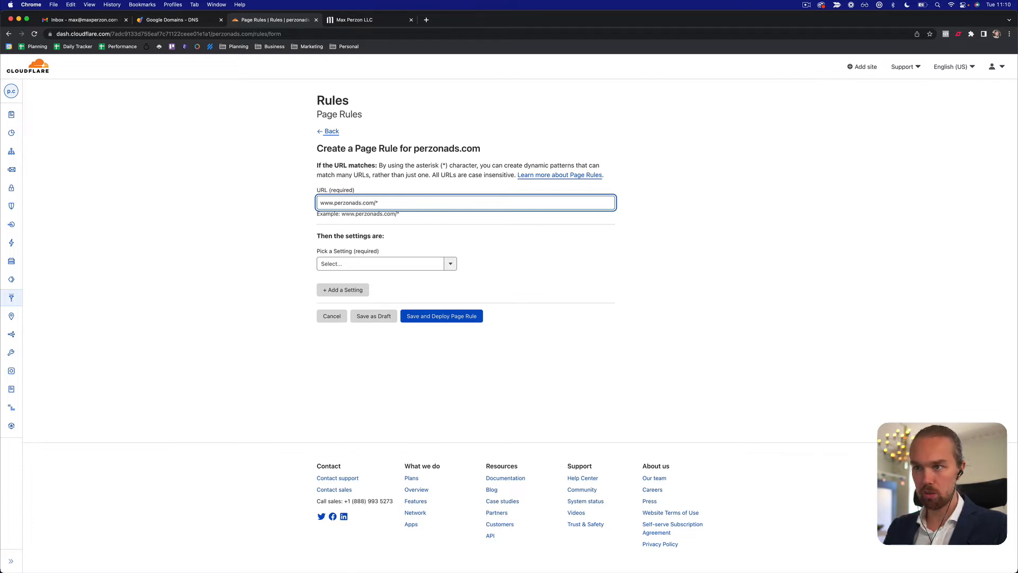
left_click(398, 265)
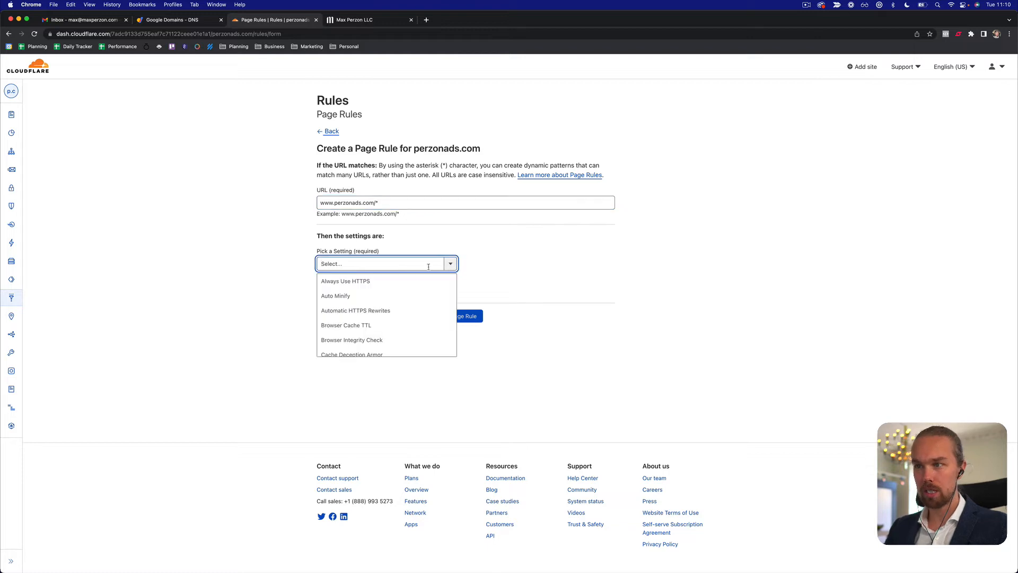
scroll(402, 322, "down", 5)
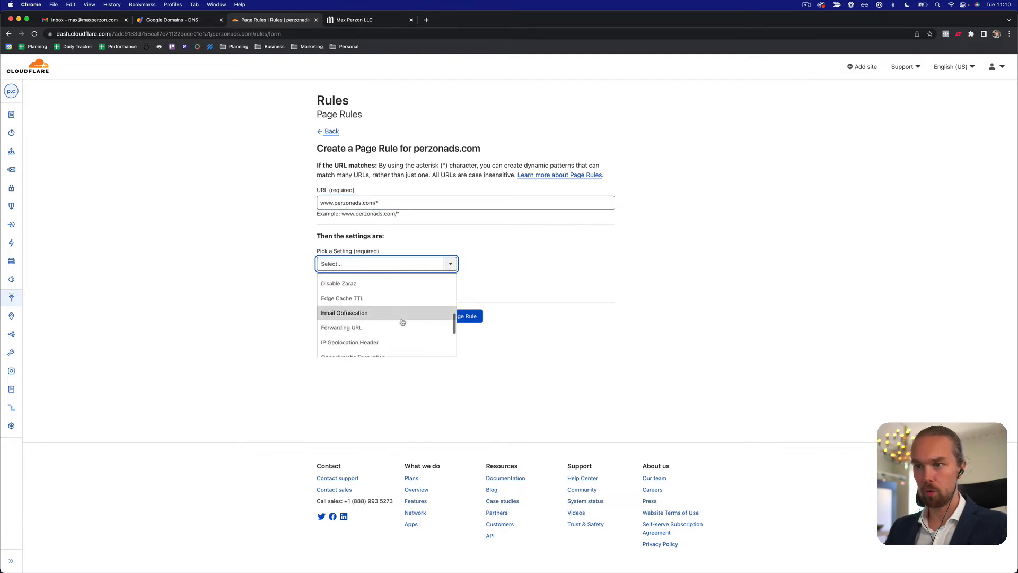
left_click(383, 325)
left_click(497, 263)
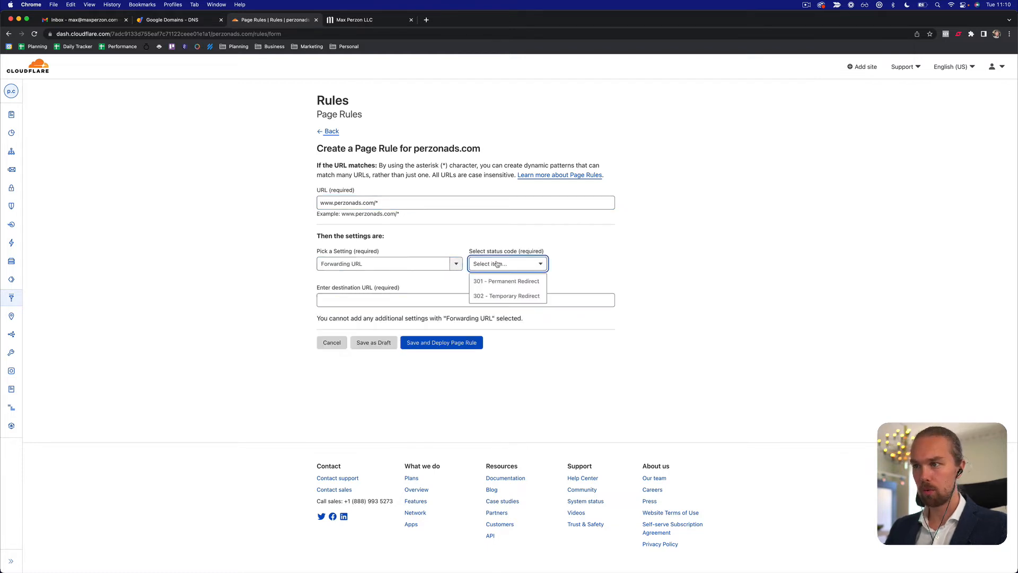
left_click(496, 282)
left_click(423, 299)
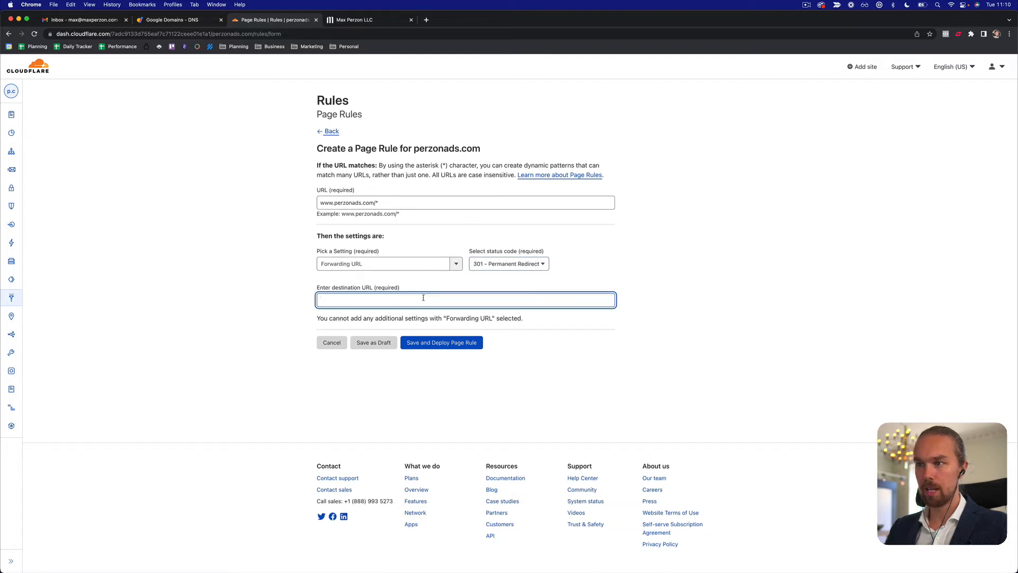
key("super+Tab")
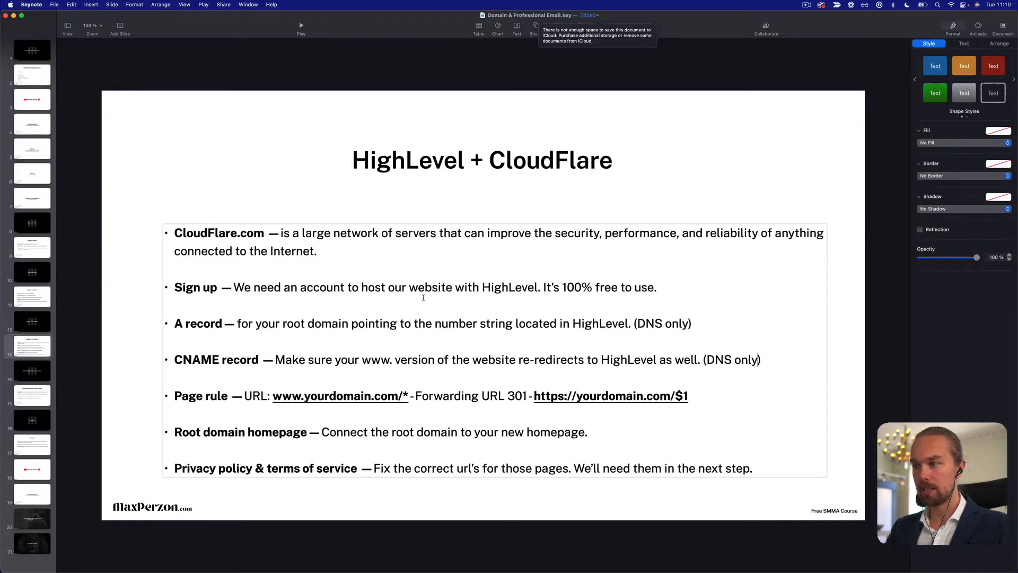
key("super+Tab")
type("htt")
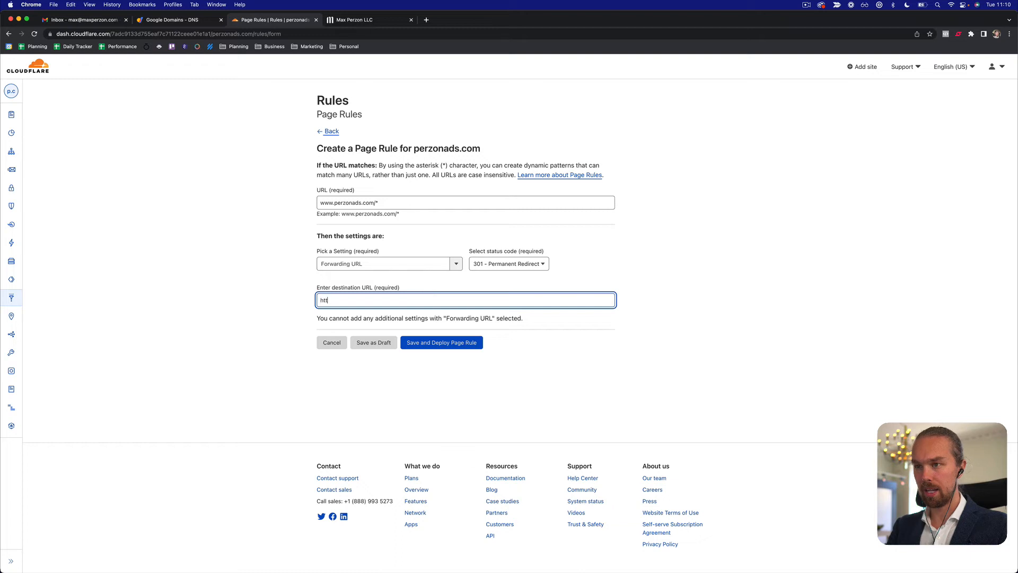
type("ps:")
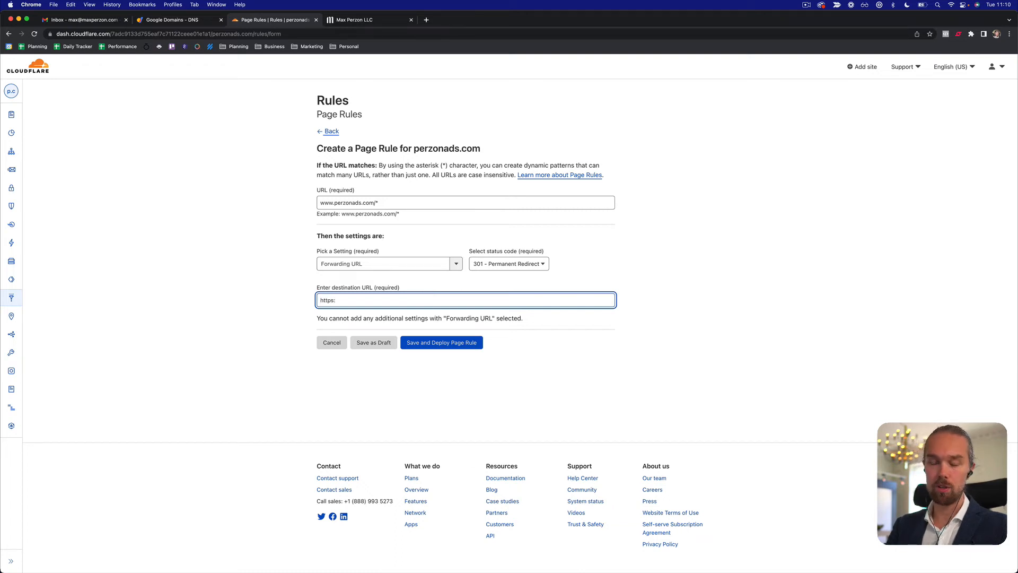
type("//")
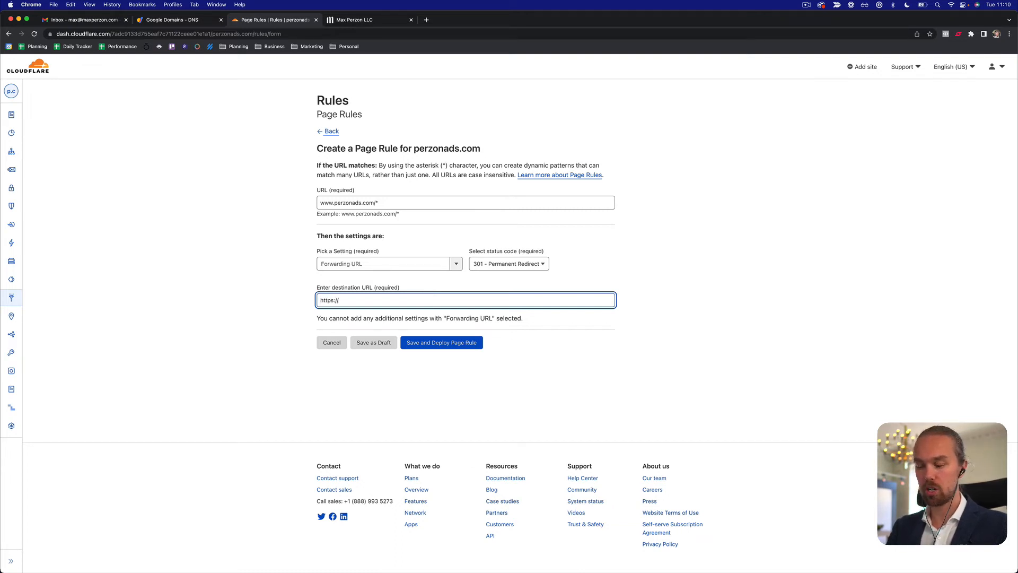
type("perzonads.com/$1")
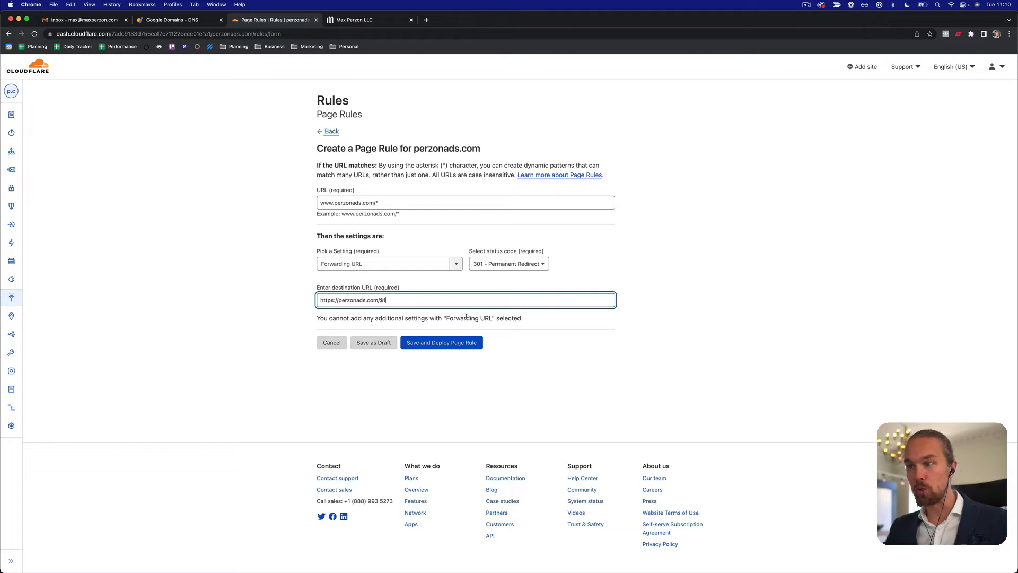
left_click(439, 343)
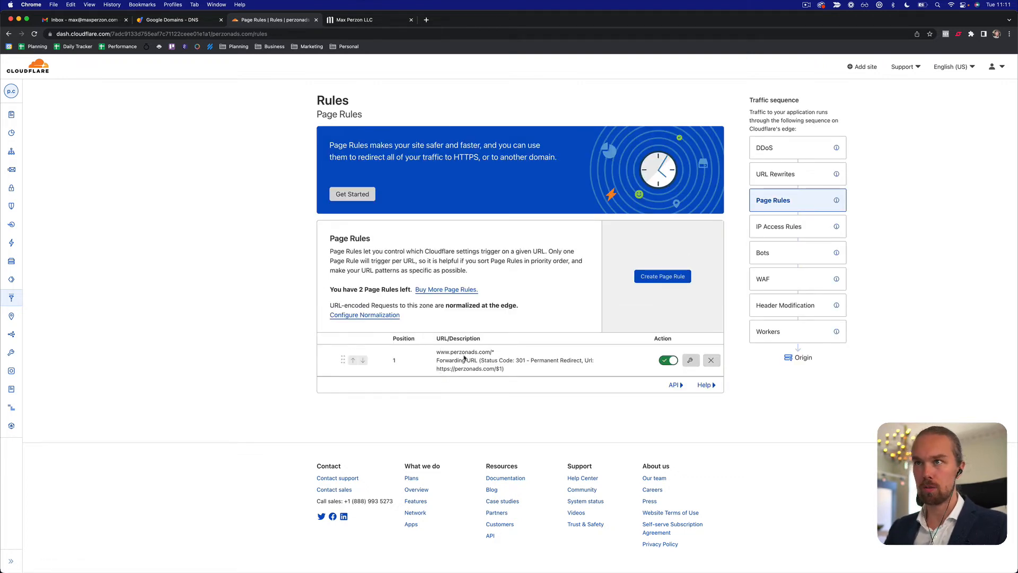
Step: Load perzonads.com in a private window to confirm the gym-ads funnel appears
key("super+t")
type("www")
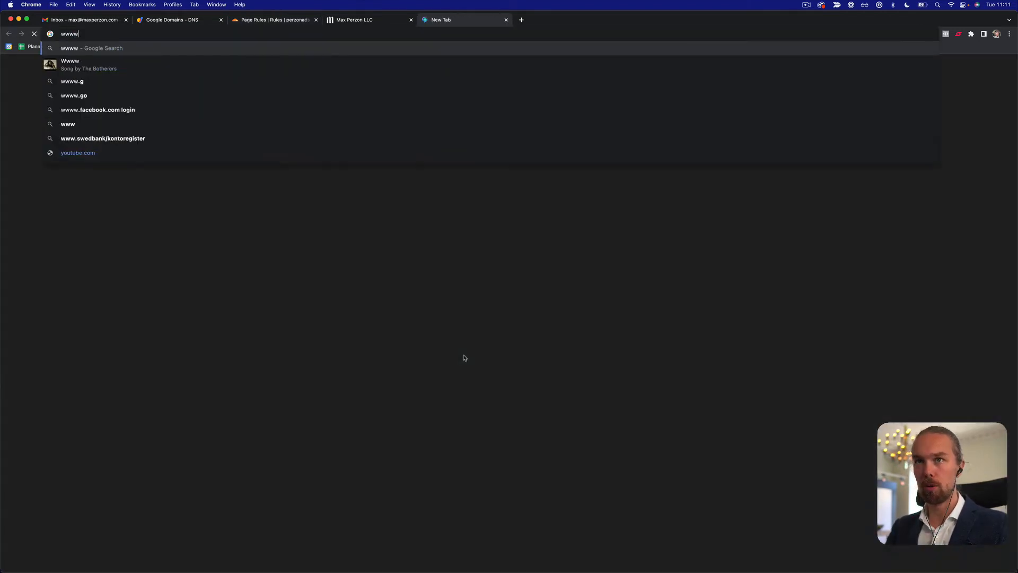
type(".perzonads")
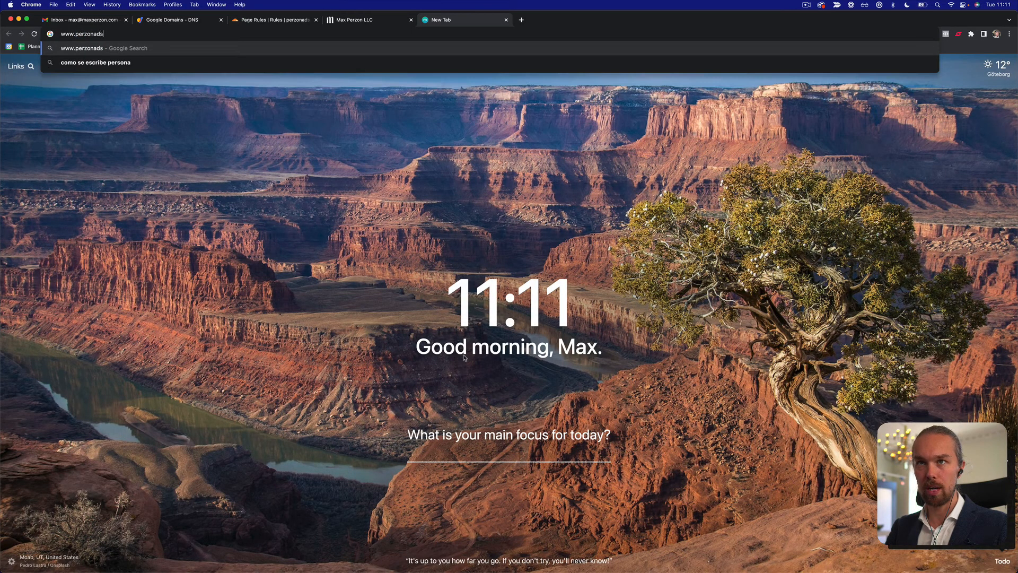
key("super+w")
key("super+shift+n")
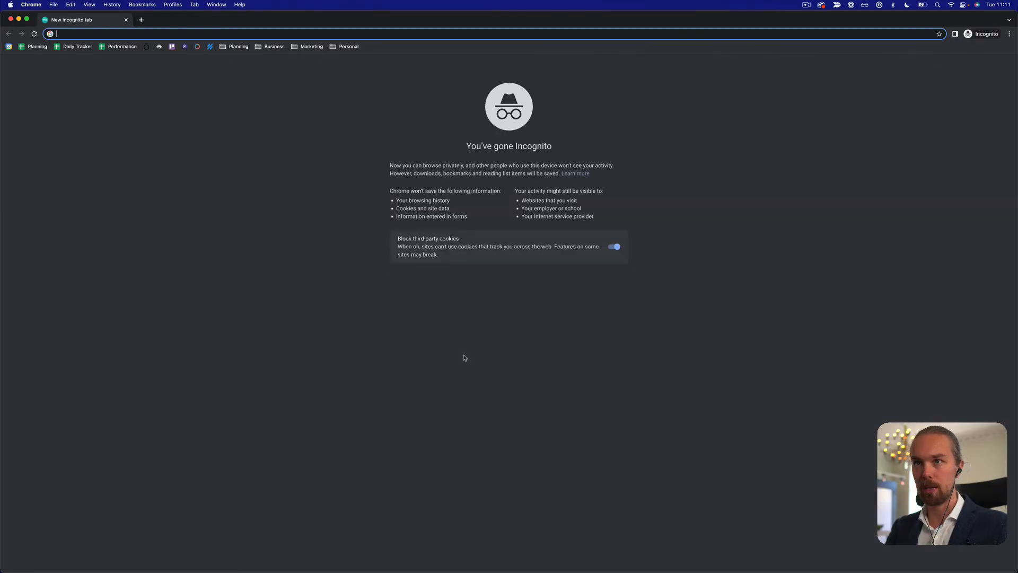
type("ww")
key("BackSpace")
key("BackSpace")
key("BackSpace")
type("perzonads.c")
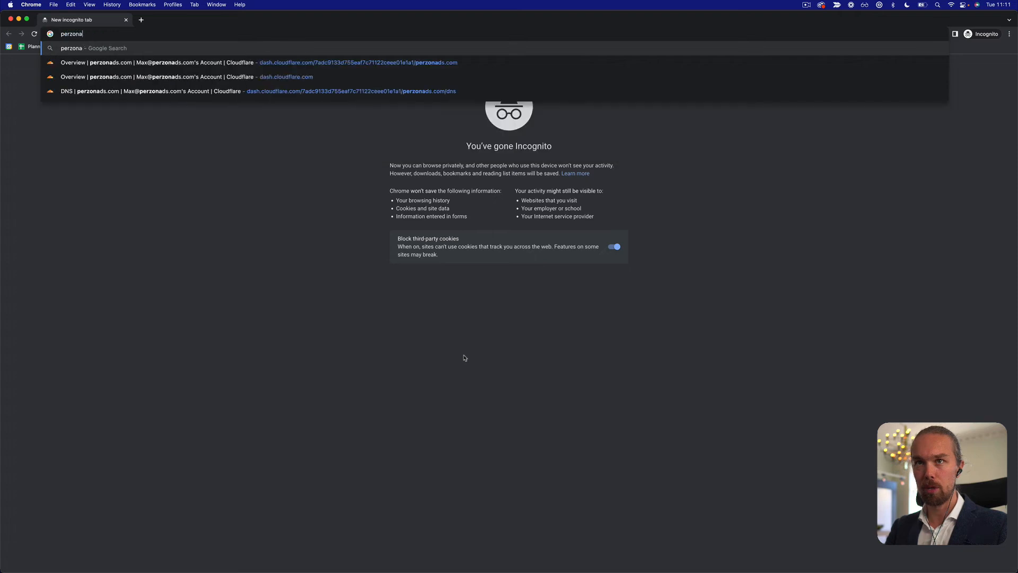
type("om")
key("Return")
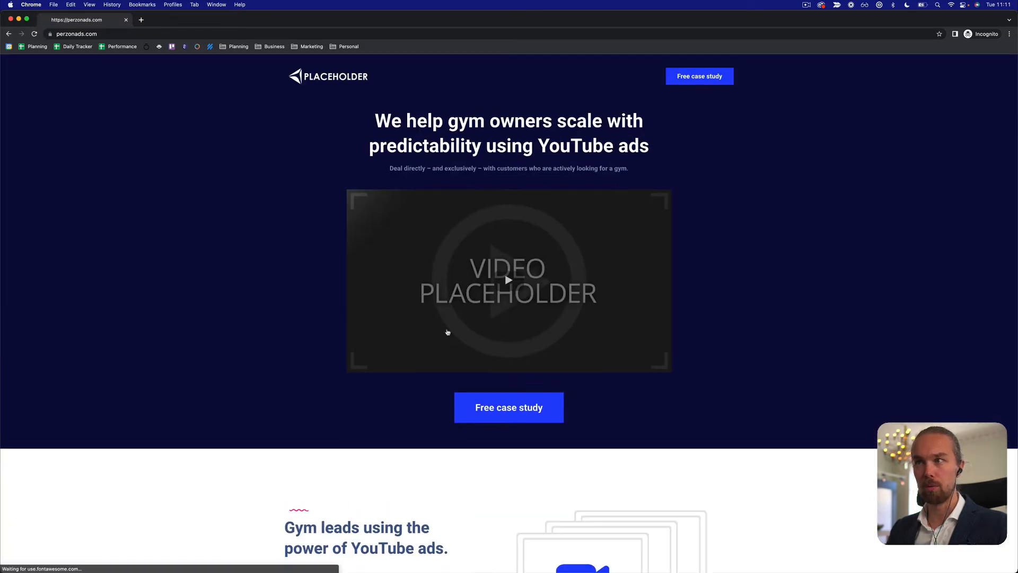
left_click(137, 34)
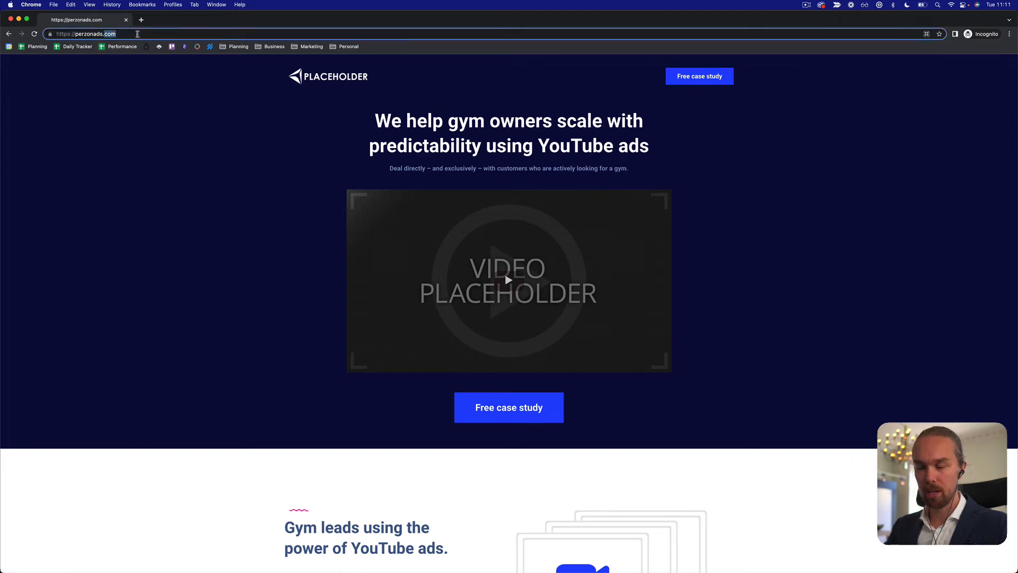
double_click(95, 33)
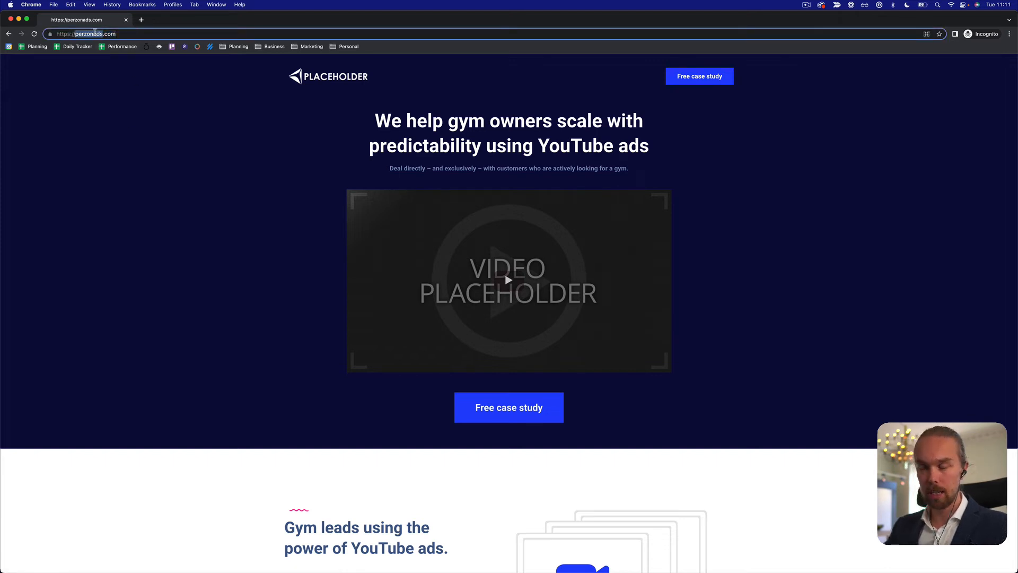
key("super+a")
type("www.åer")
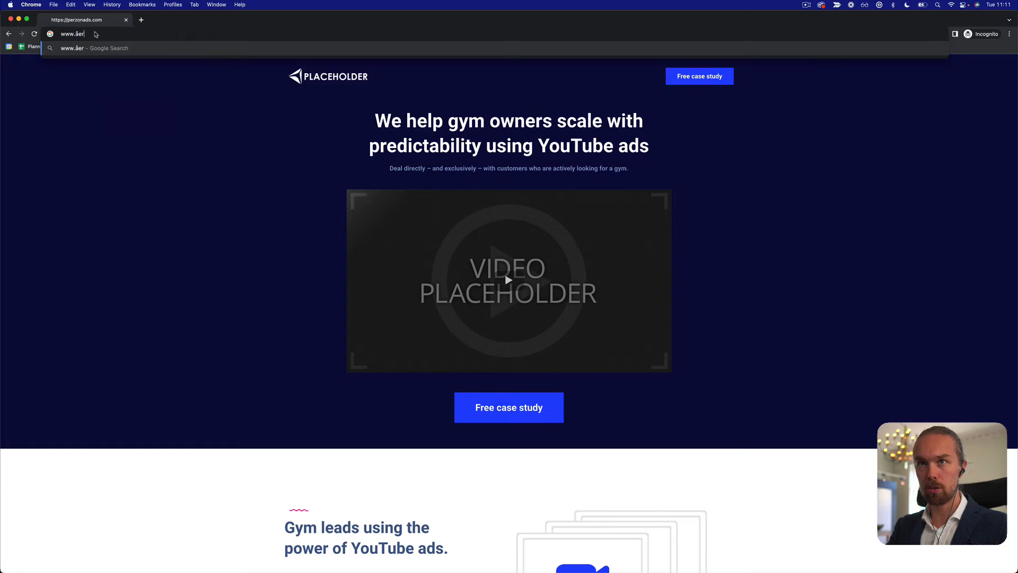
key("BackSpace")
key("BackSpace")
key("BackSpace")
type("perzonads.com")
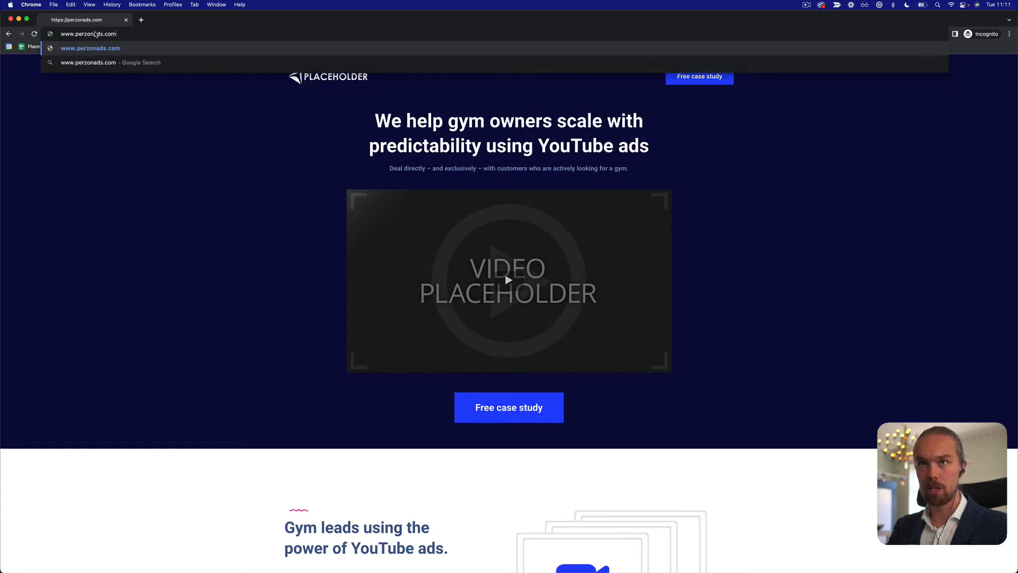
key("Return")
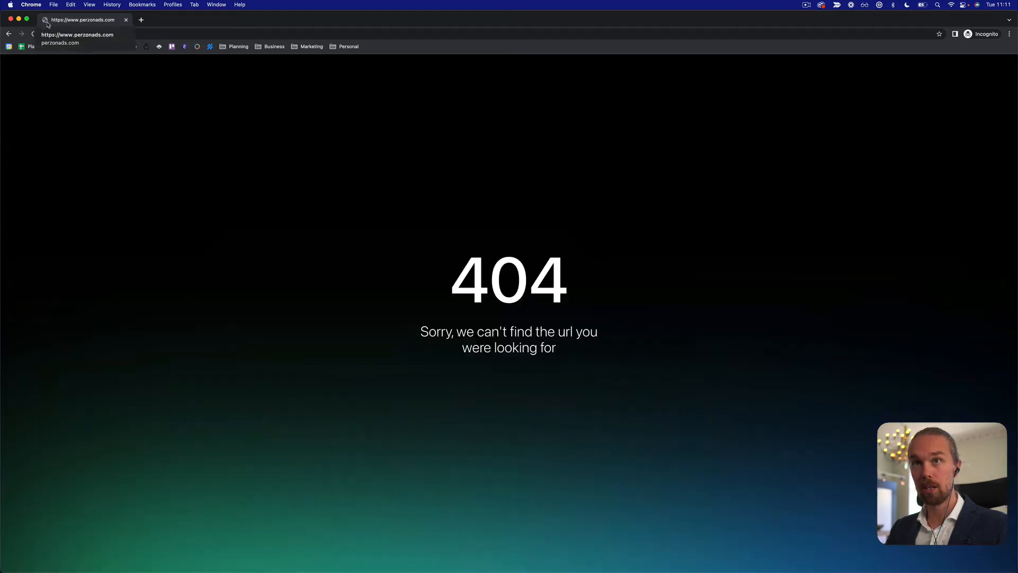
Step: Highlight the 404 error message, then close the private window
left_click_drag(406, 265, 603, 332)
left_click(555, 332)
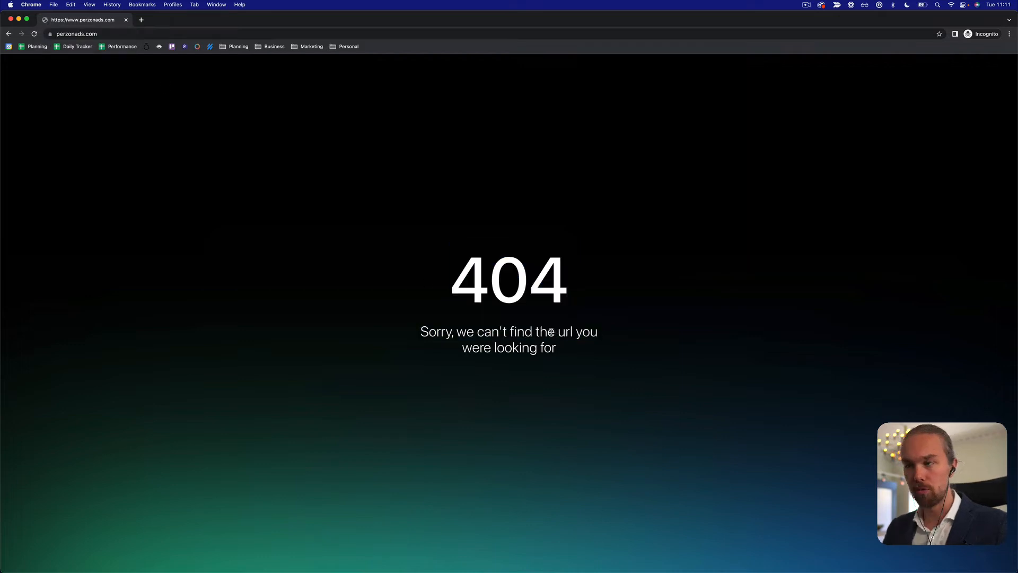
left_click_drag(424, 250, 597, 316)
double_click(587, 332)
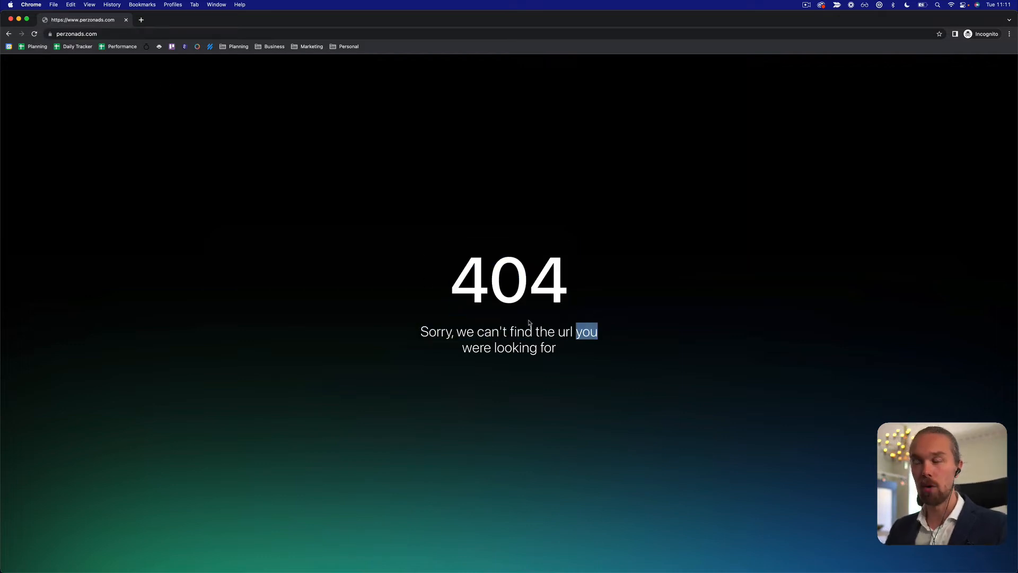
left_click(530, 324)
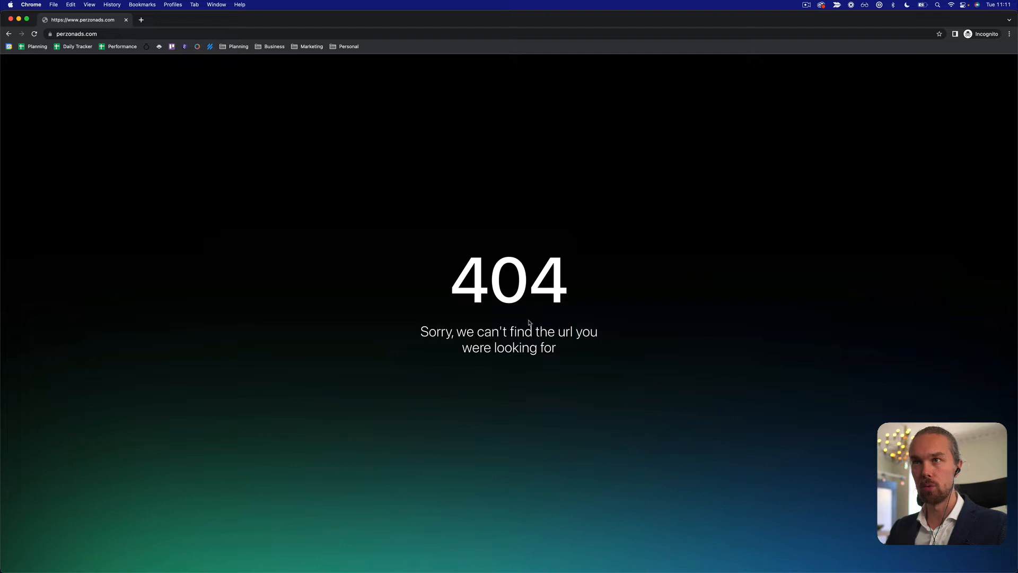
key("super+w")
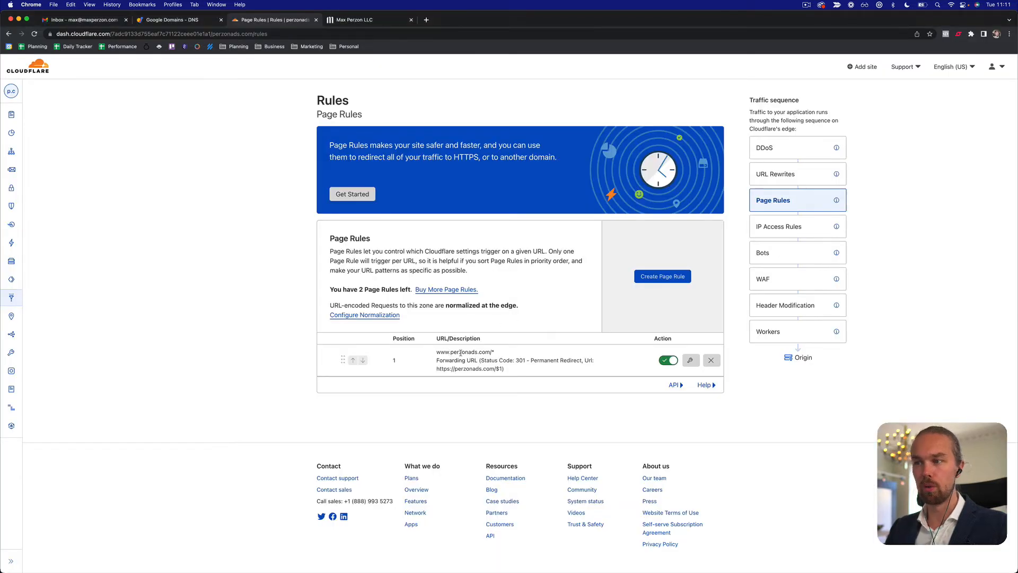
left_click_drag(445, 351, 493, 359)
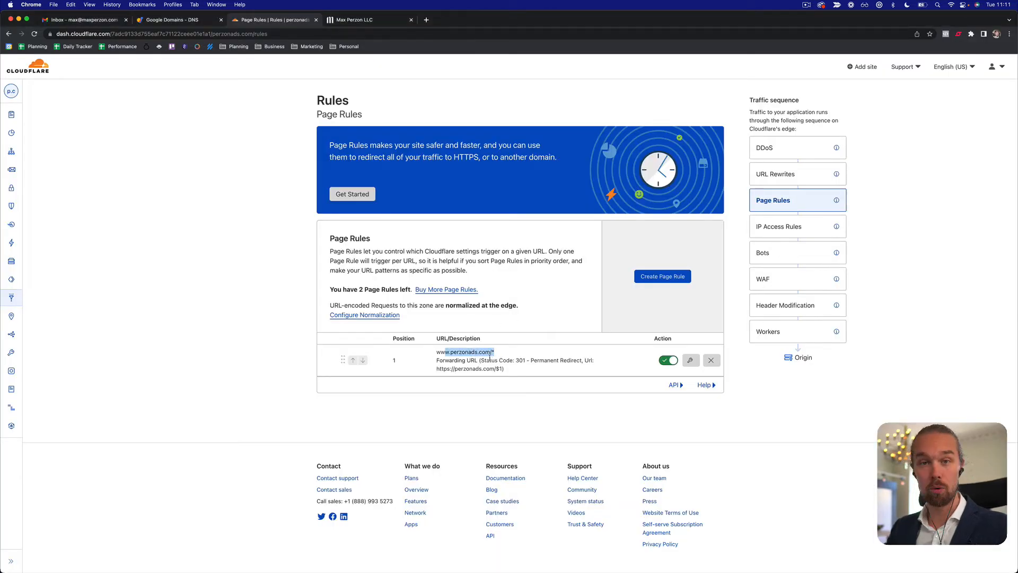
left_click(261, 314)
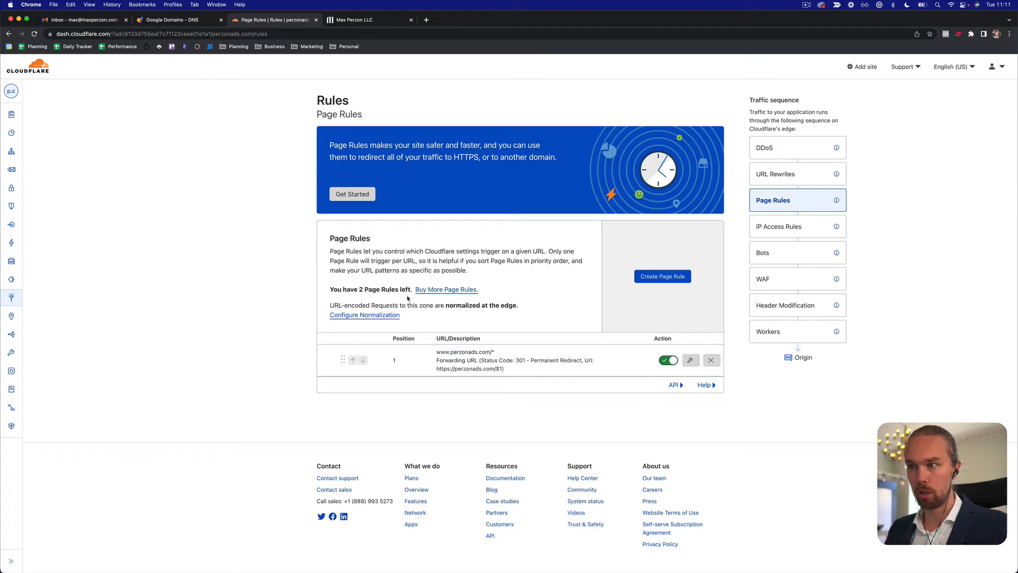
key("super+Tab")
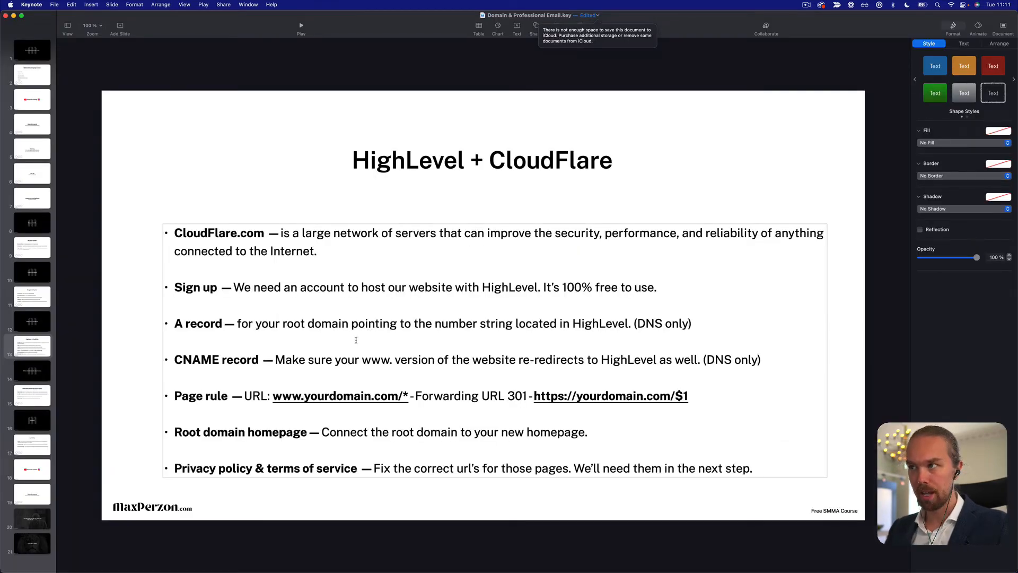
Step: Deselect the slide text and bring up HighLevel's Domains settings listing both perzonads.com domains
left_click(338, 189)
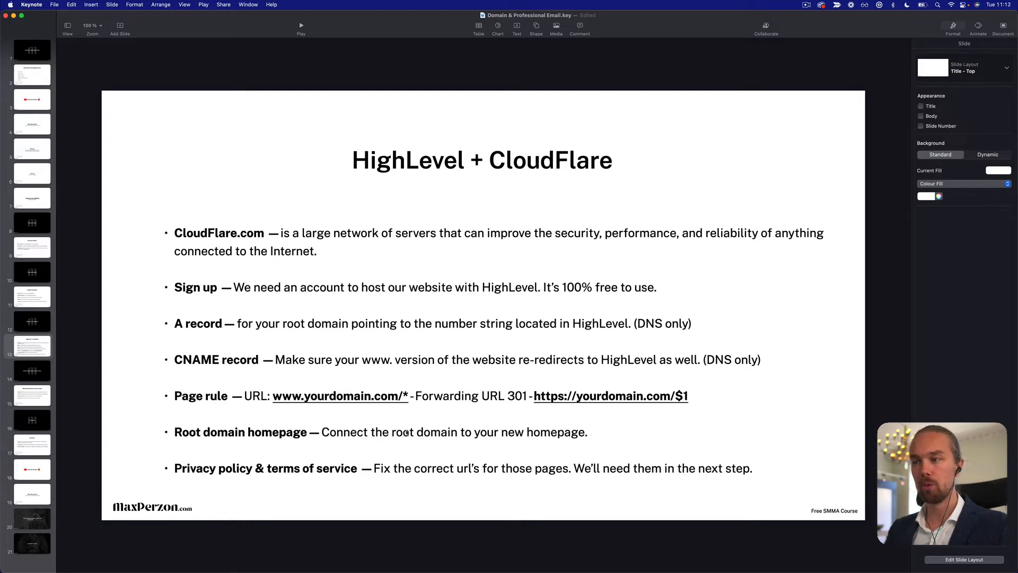
key("super+Tab")
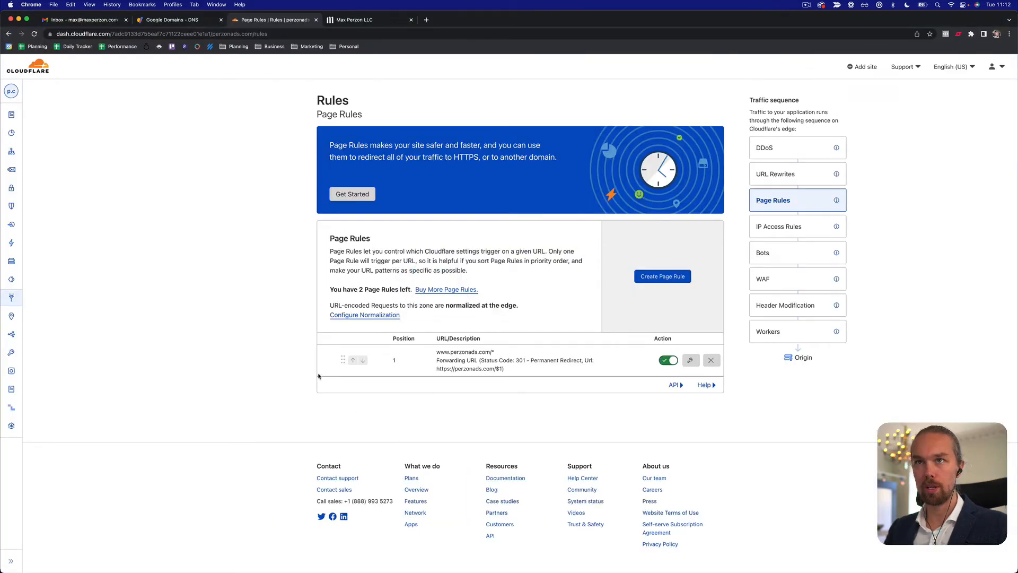
key("ctrl+Tab")
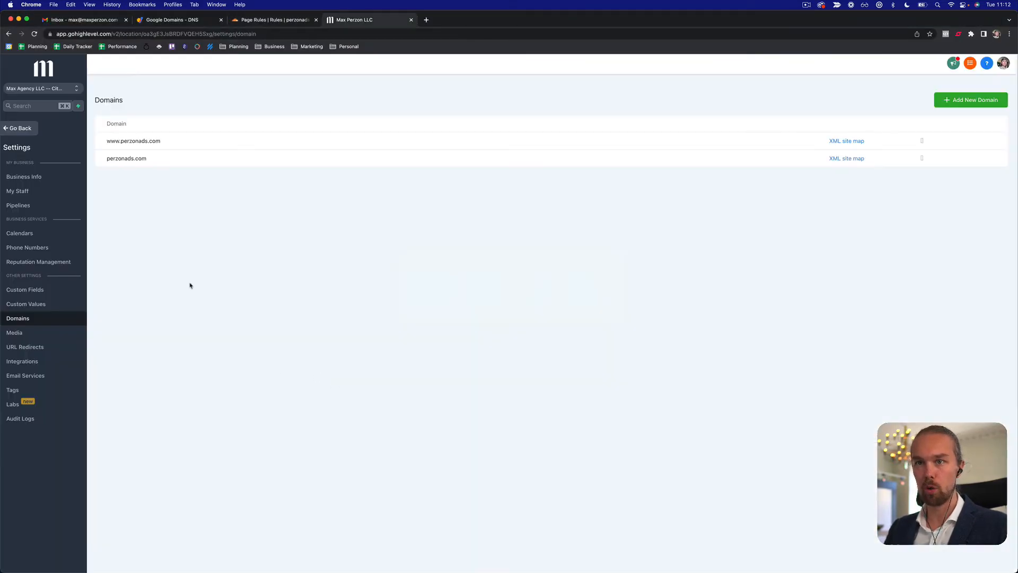
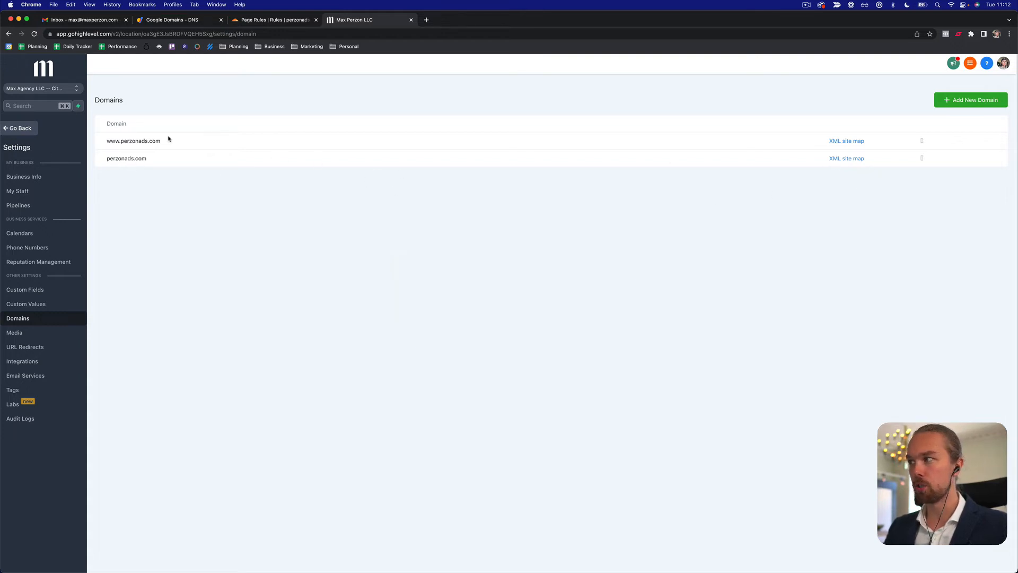
Step: Set perzonads.com as the Website & VSL Funnel's domain and save its settings
left_click(21, 131)
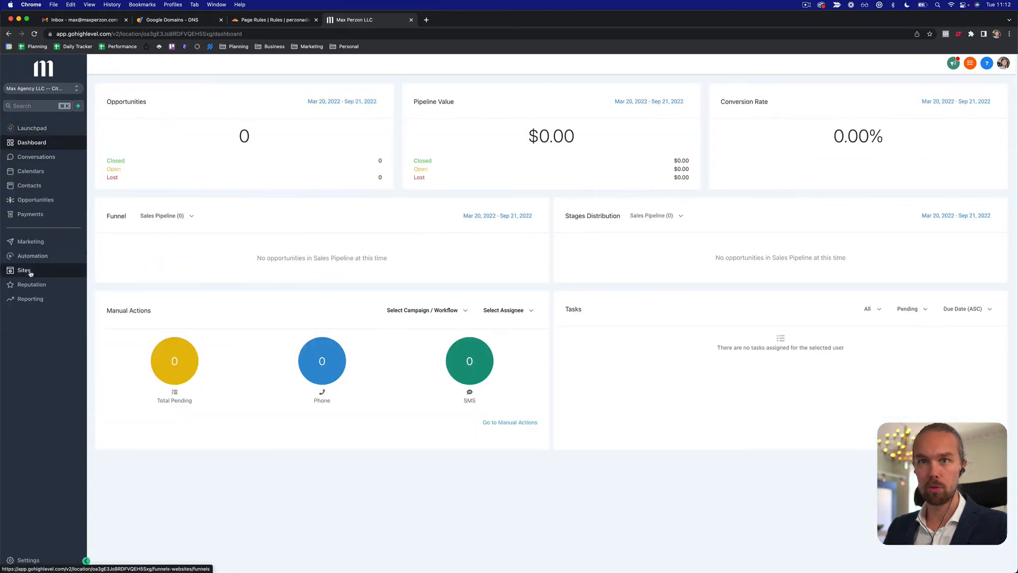
left_click(29, 272)
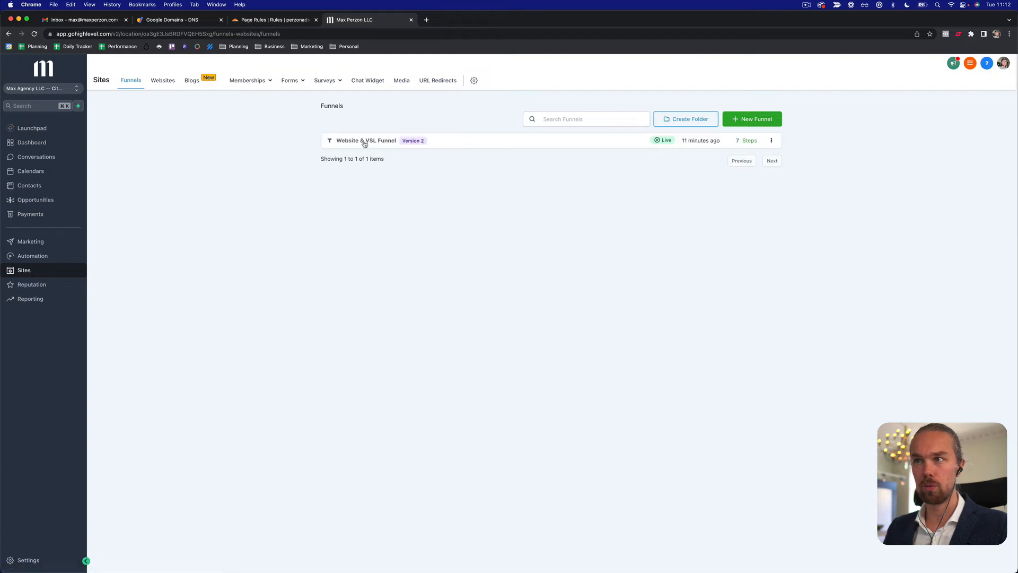
left_click(364, 141)
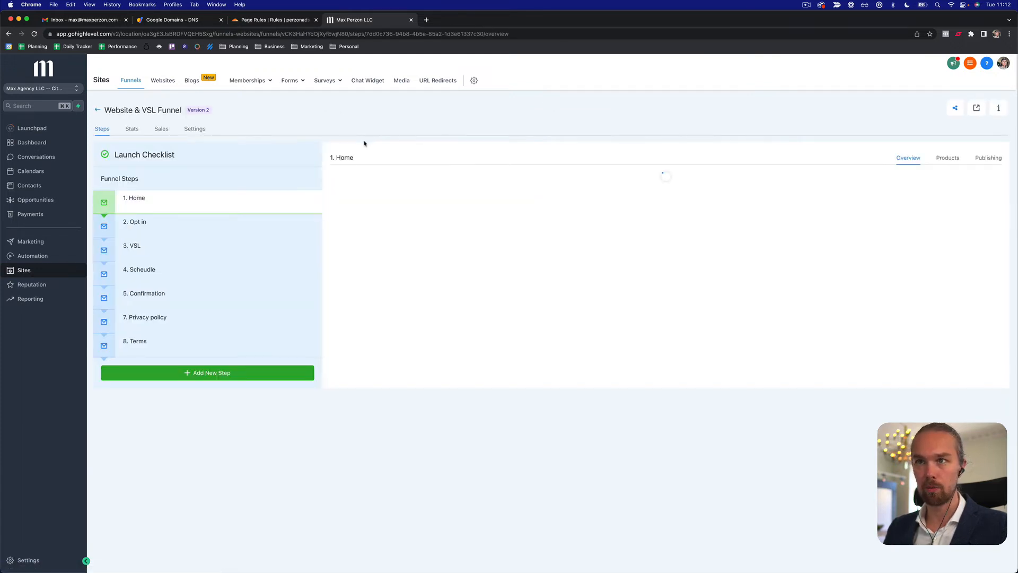
left_click(192, 130)
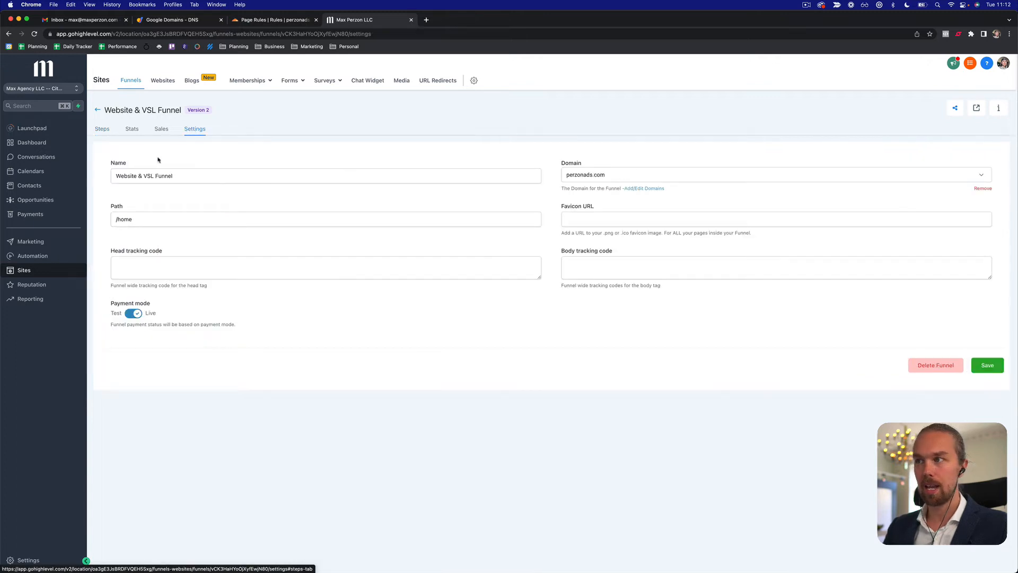
left_click(628, 179)
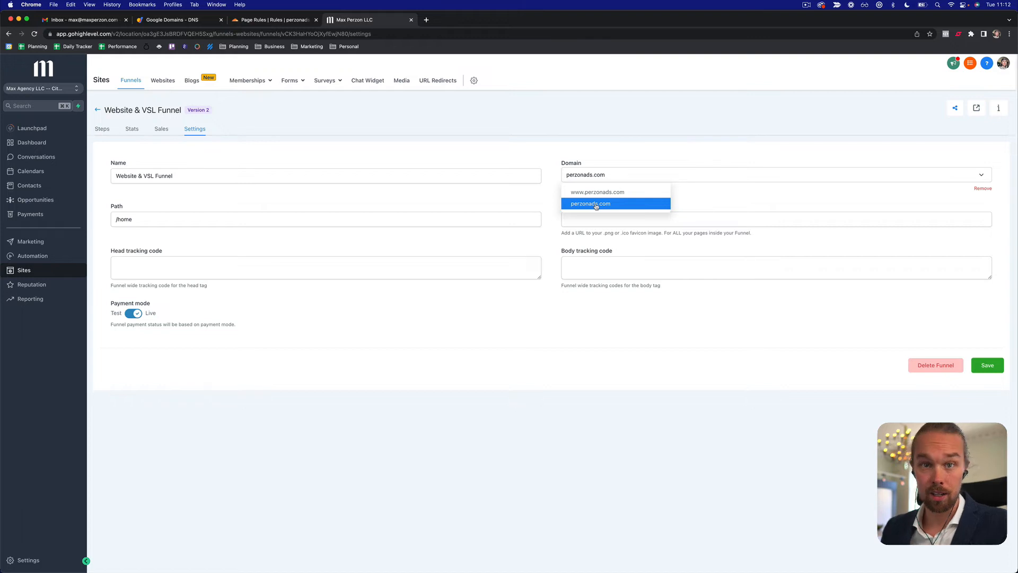
left_click(597, 205)
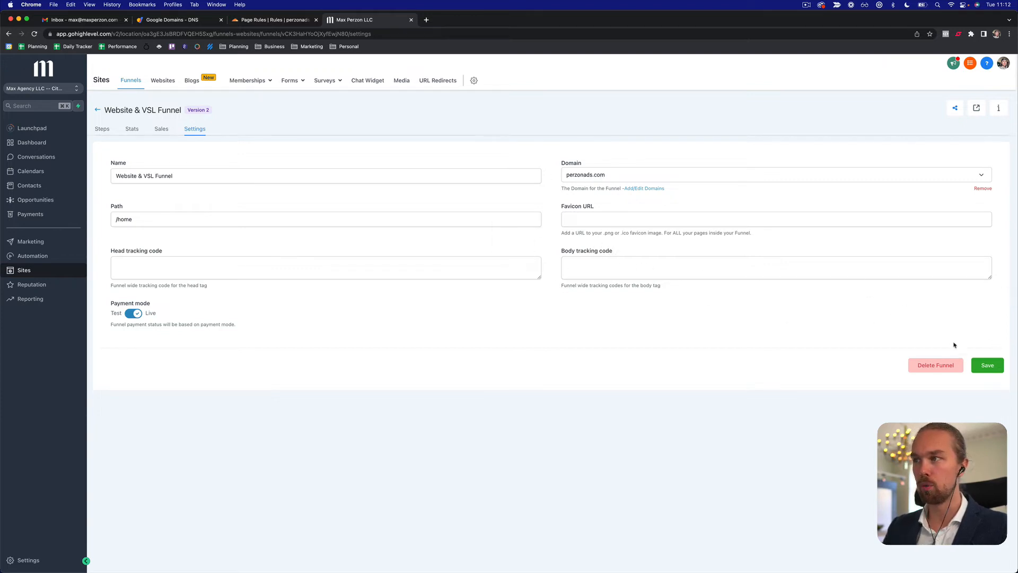
left_click(981, 366)
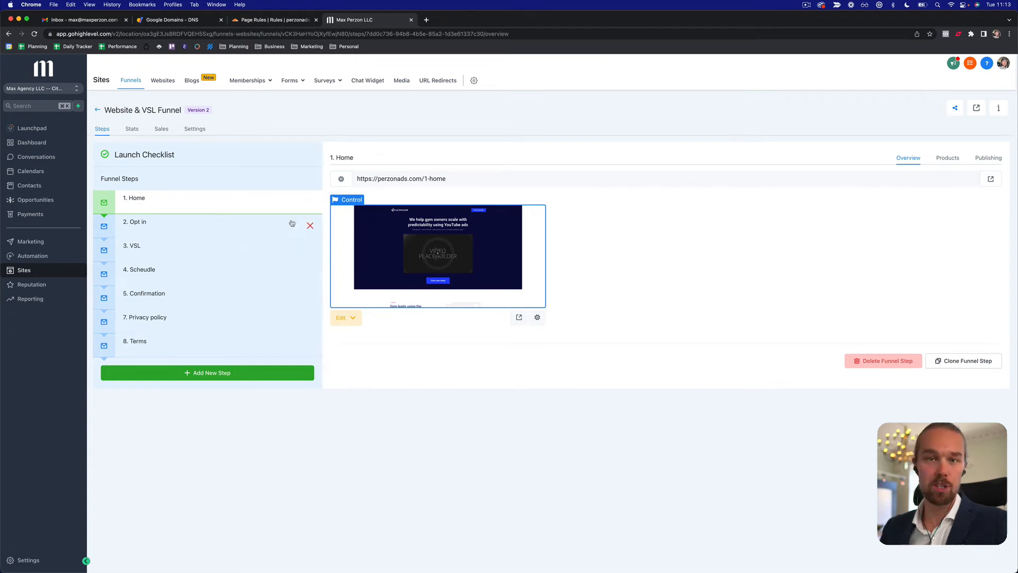
Step: Change the Privacy policy step's page path to /privacy-policy
left_click(217, 238)
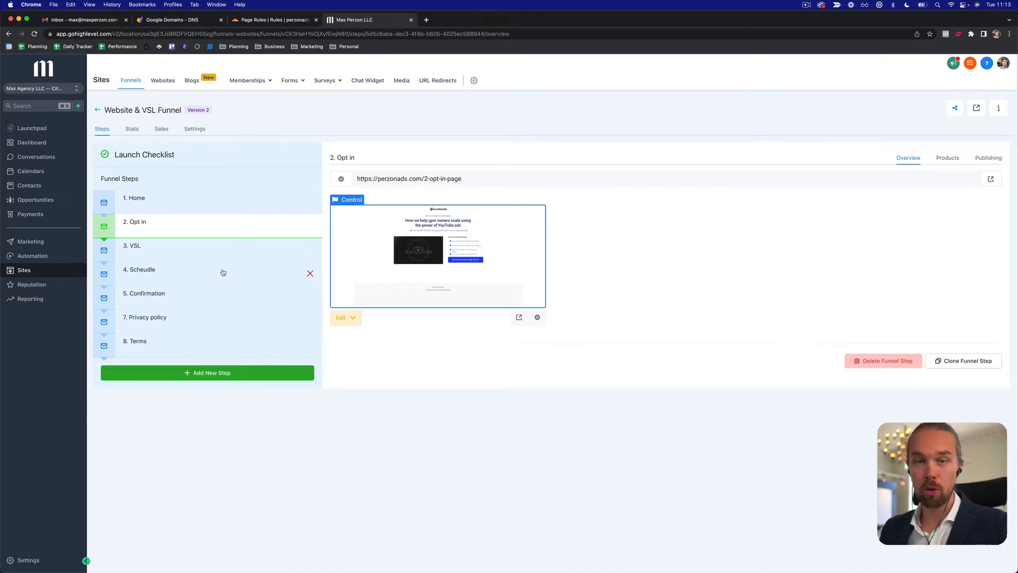
left_click(189, 326)
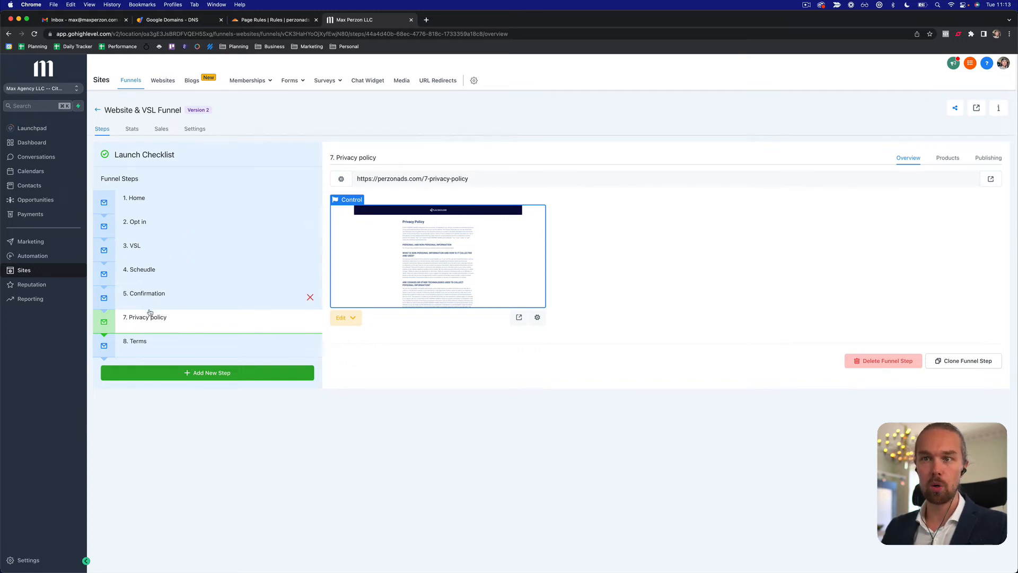
left_click(537, 319)
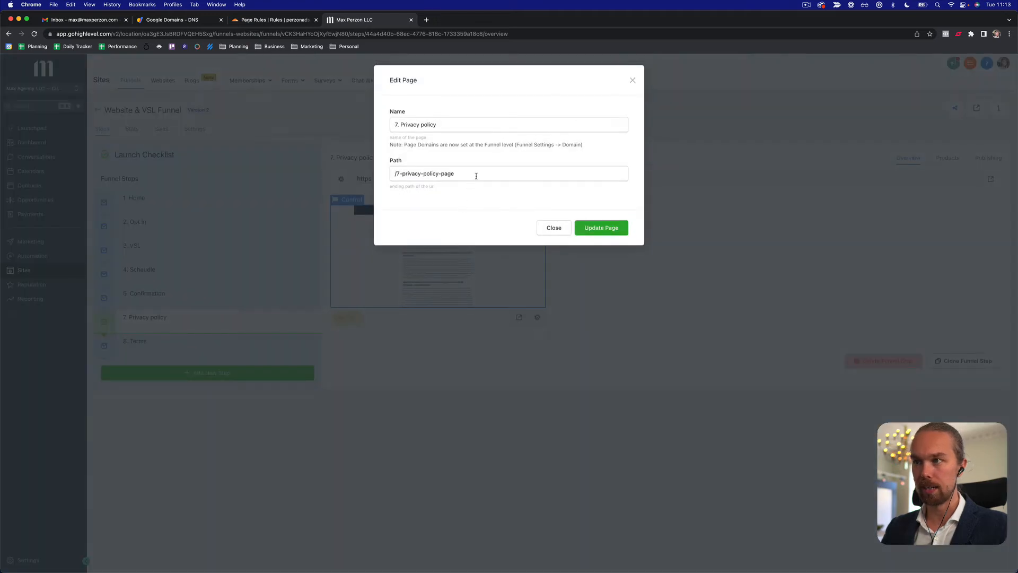
left_click_drag(476, 176, 396, 175)
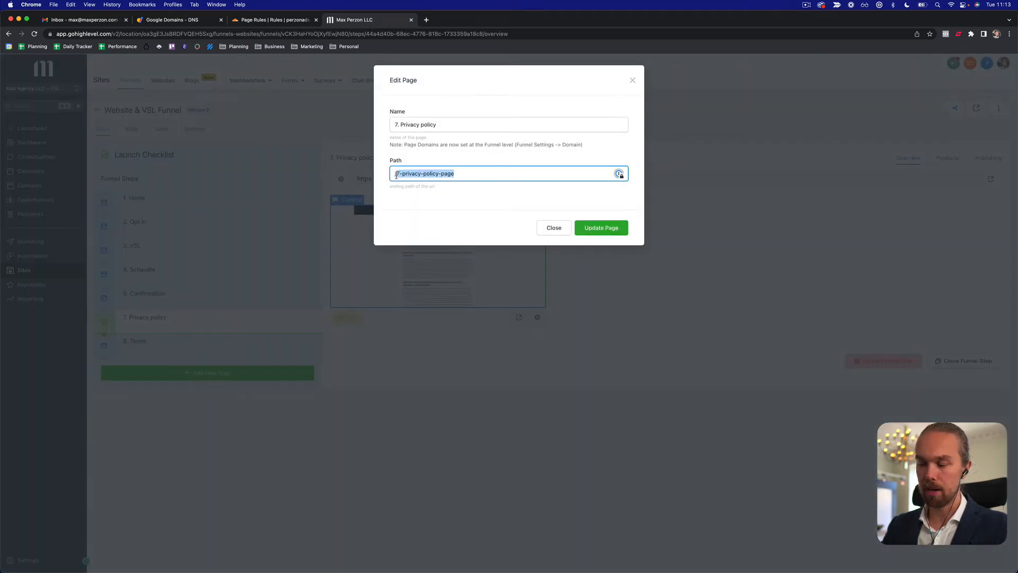
type("privacy-pol")
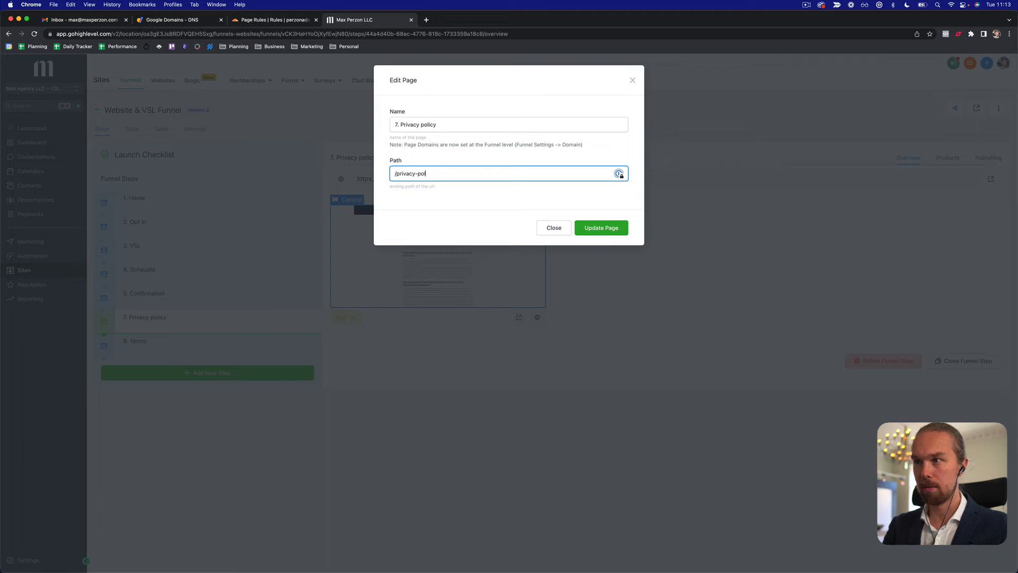
type("icy")
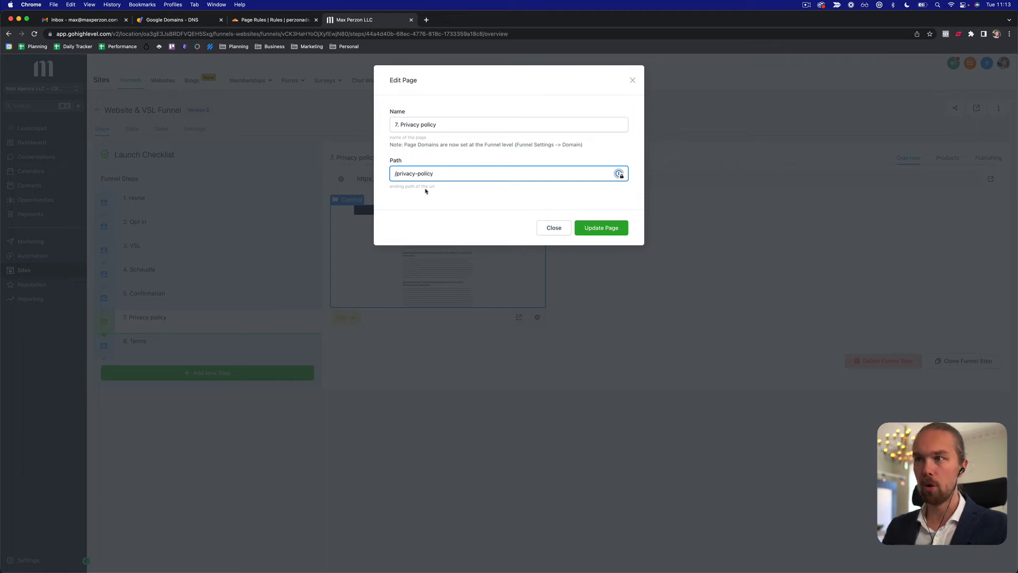
left_click(614, 232)
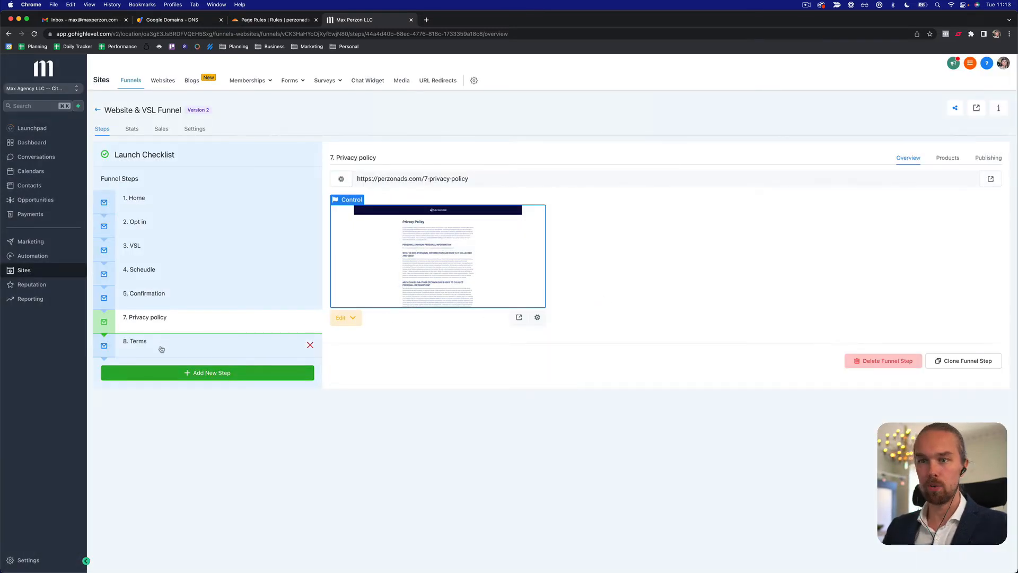
Step: Change the Terms step's page path to /terms
left_click(161, 349)
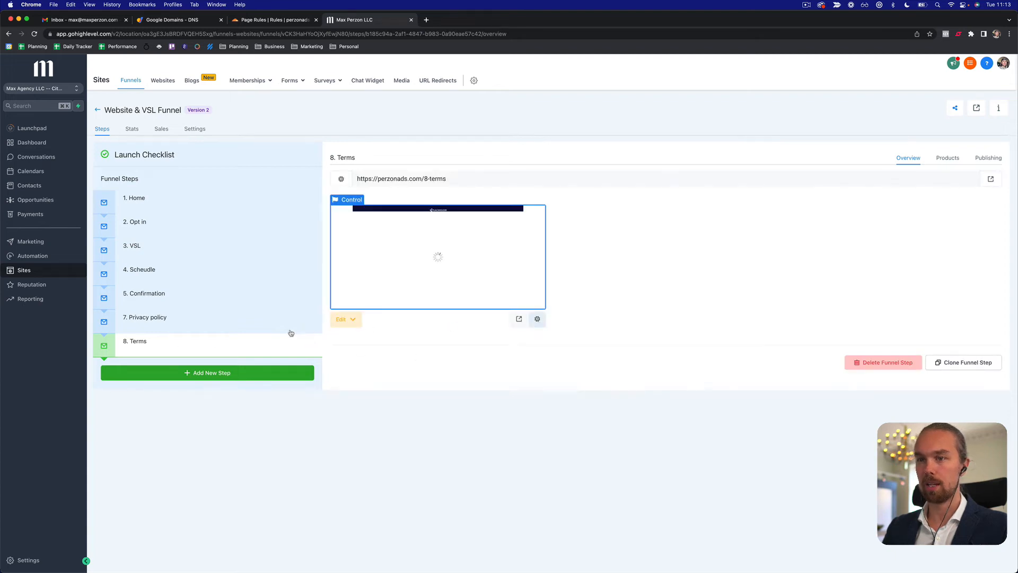
left_click(537, 318)
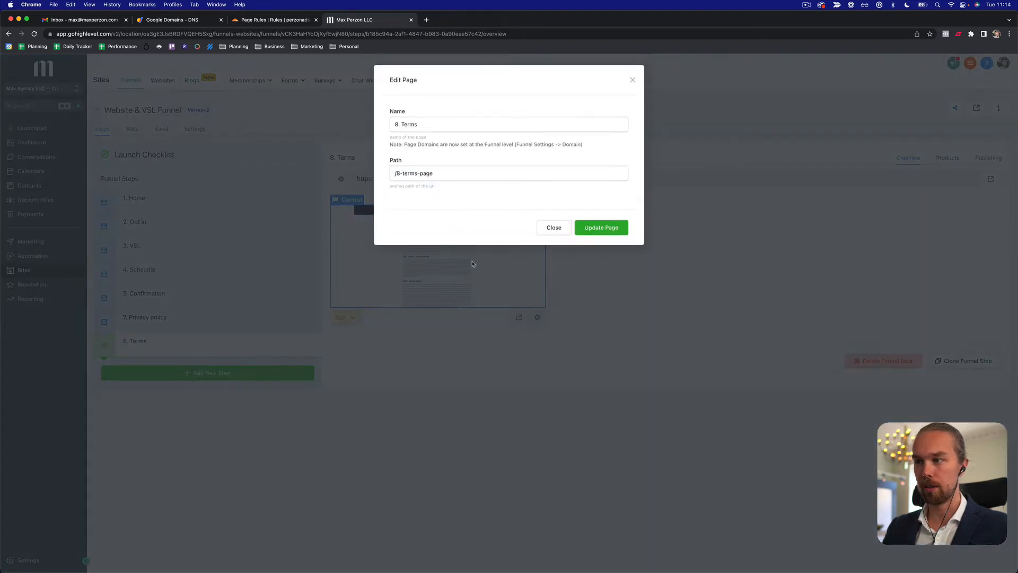
left_click_drag(433, 174, 398, 174)
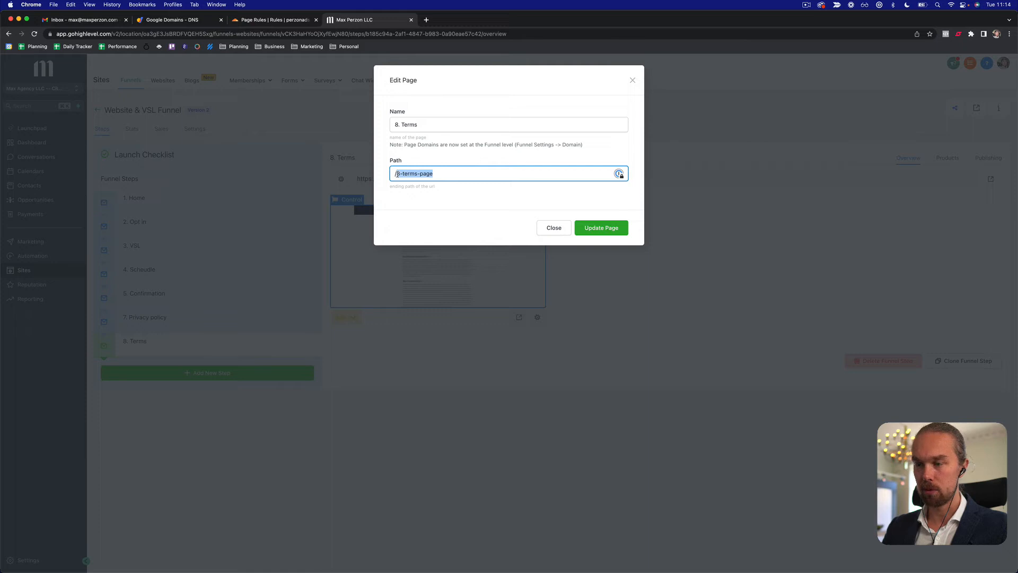
type("terms")
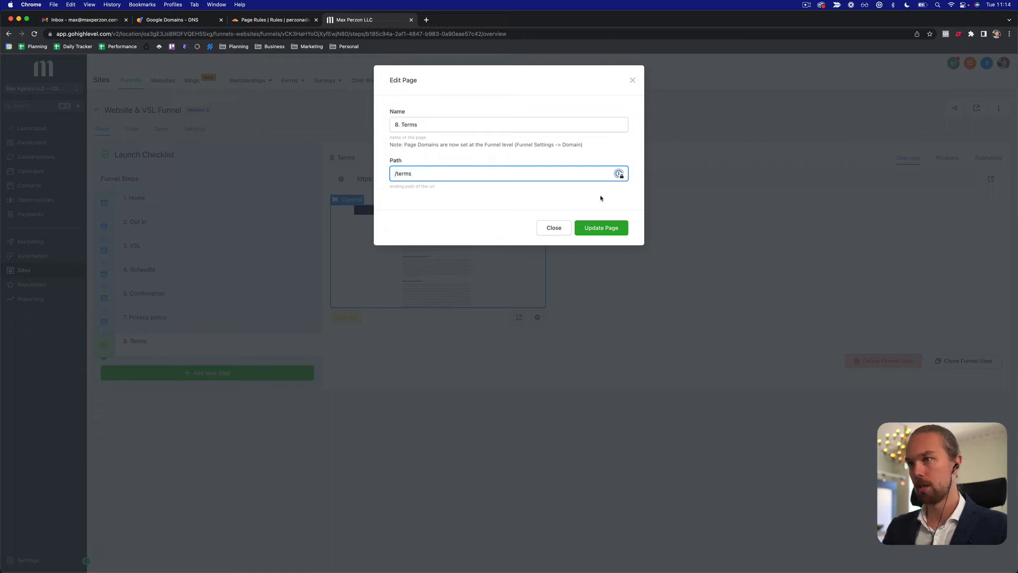
left_click(599, 229)
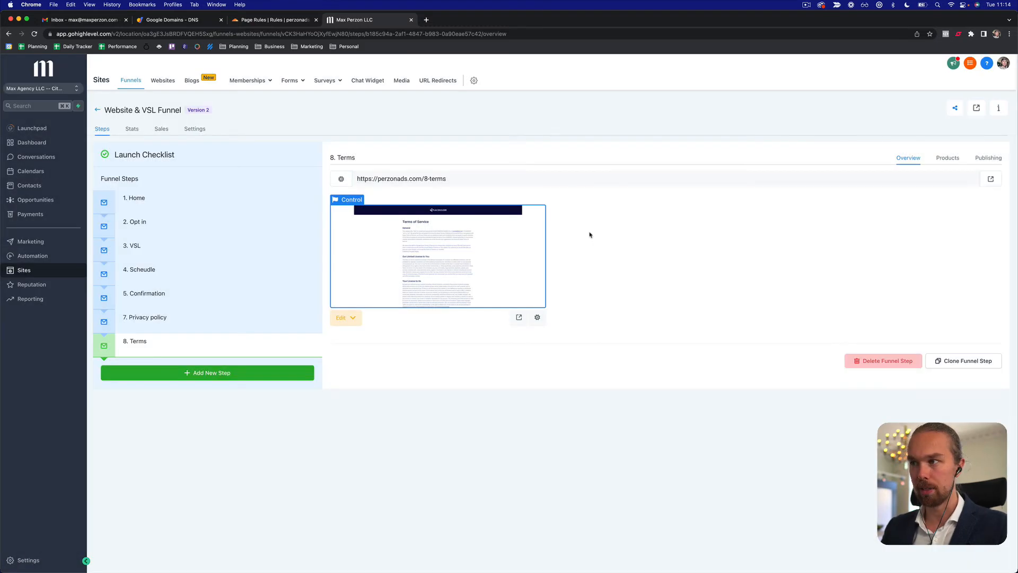
key("super+t")
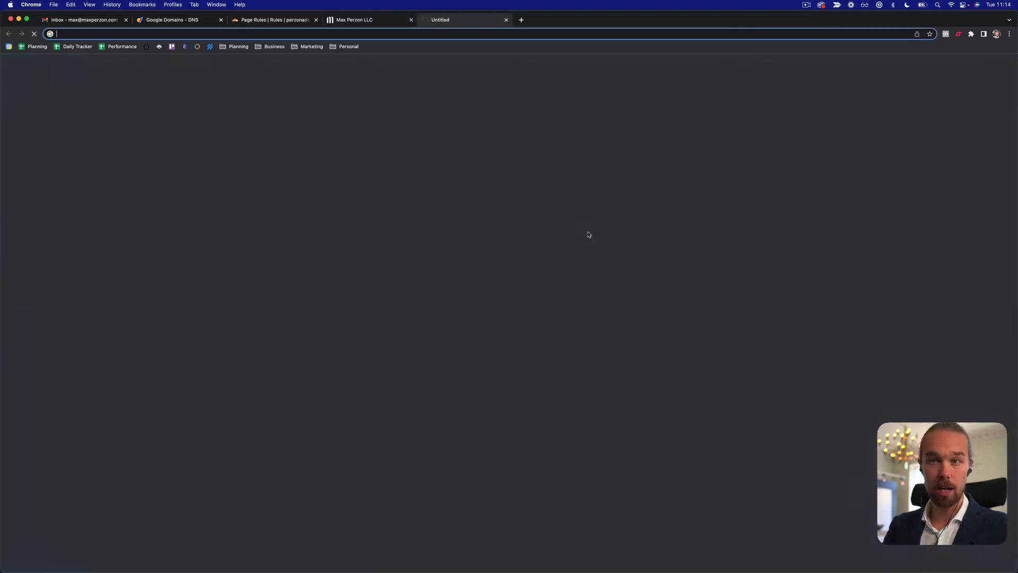
type("perzonads.")
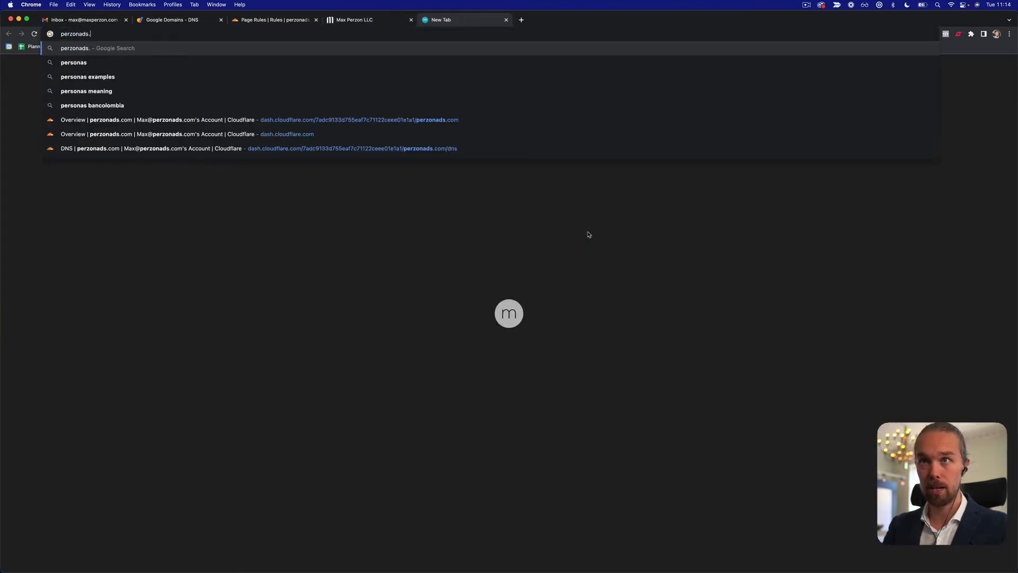
type("com/terms")
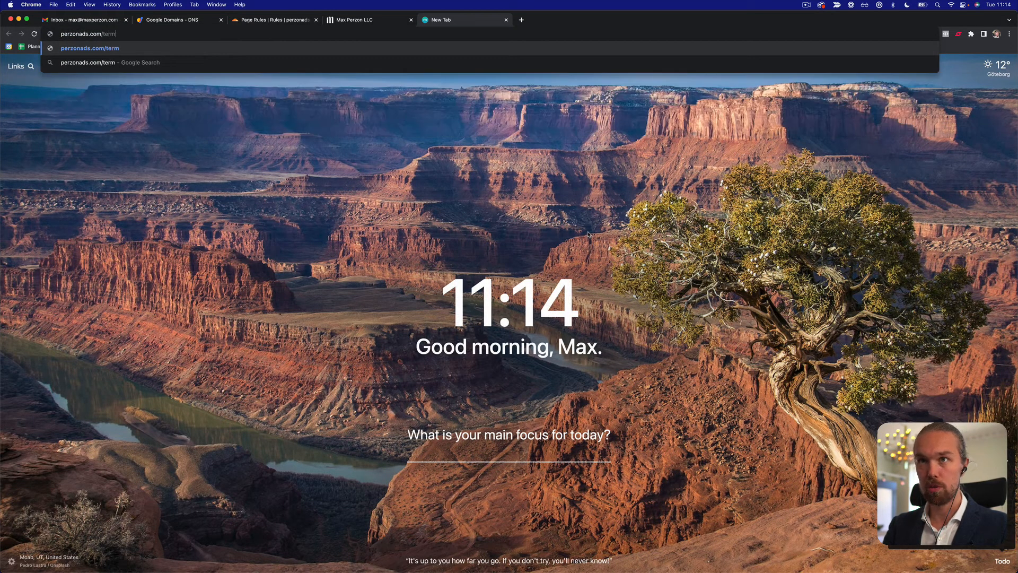
key("Return")
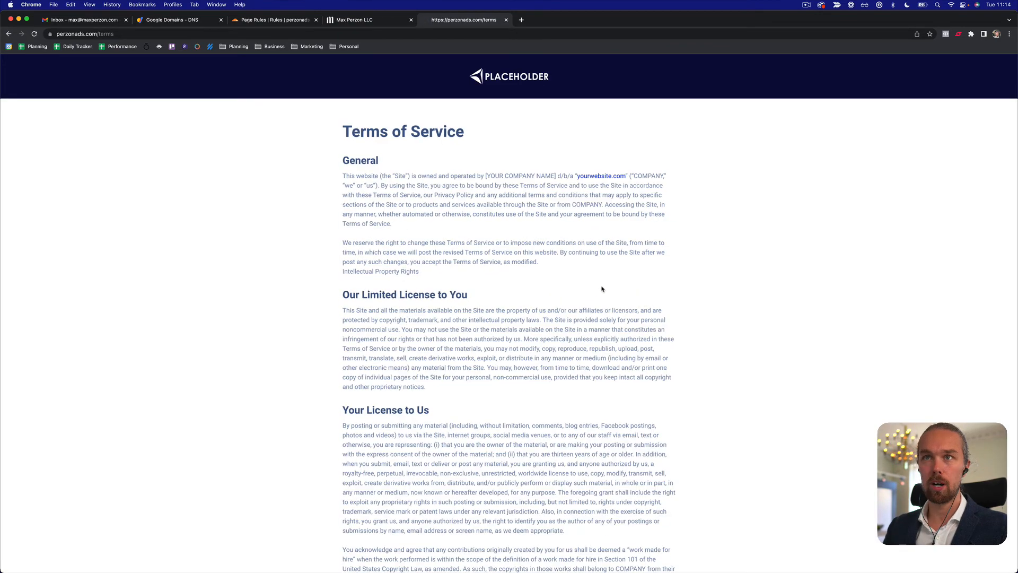
double_click(174, 34)
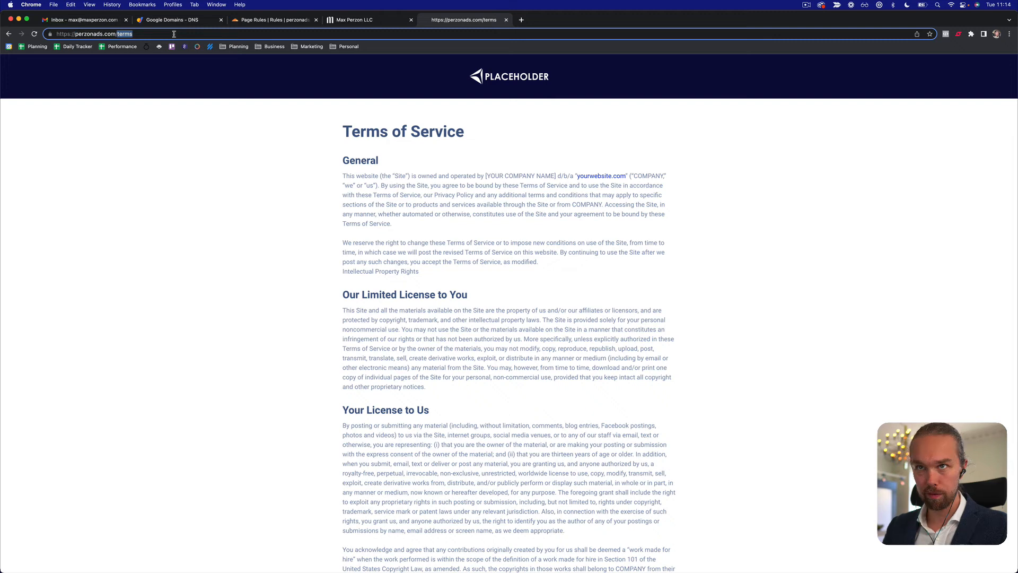
type("privacy-")
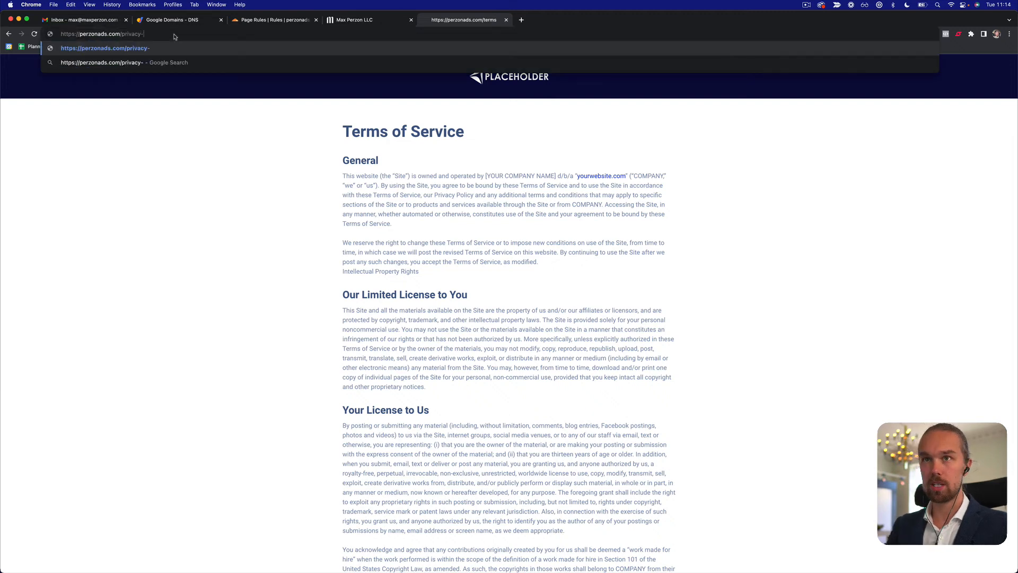
type("policy")
key("Return")
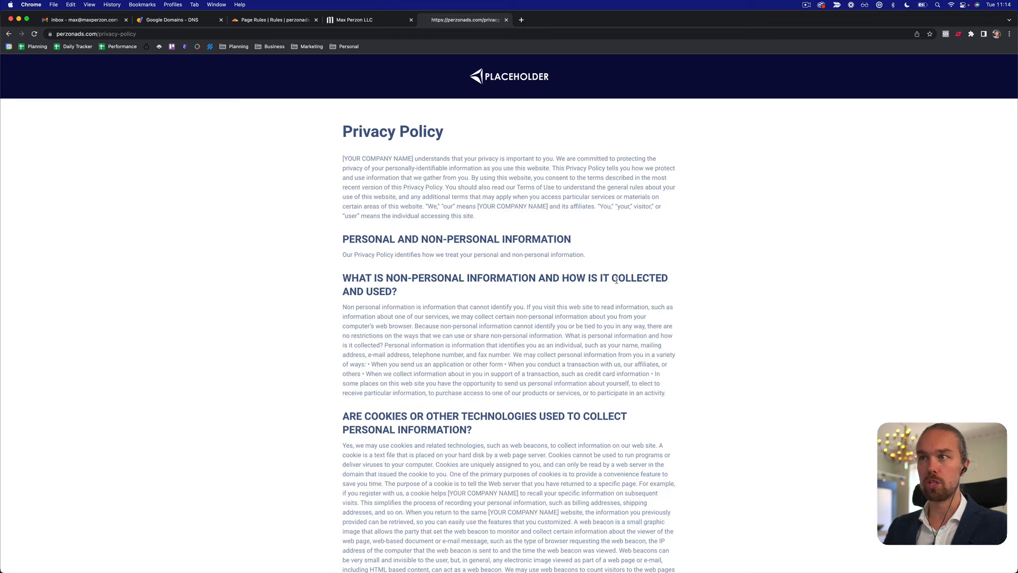
scroll(616, 280, "down", 2)
scroll(616, 280, "up", 2)
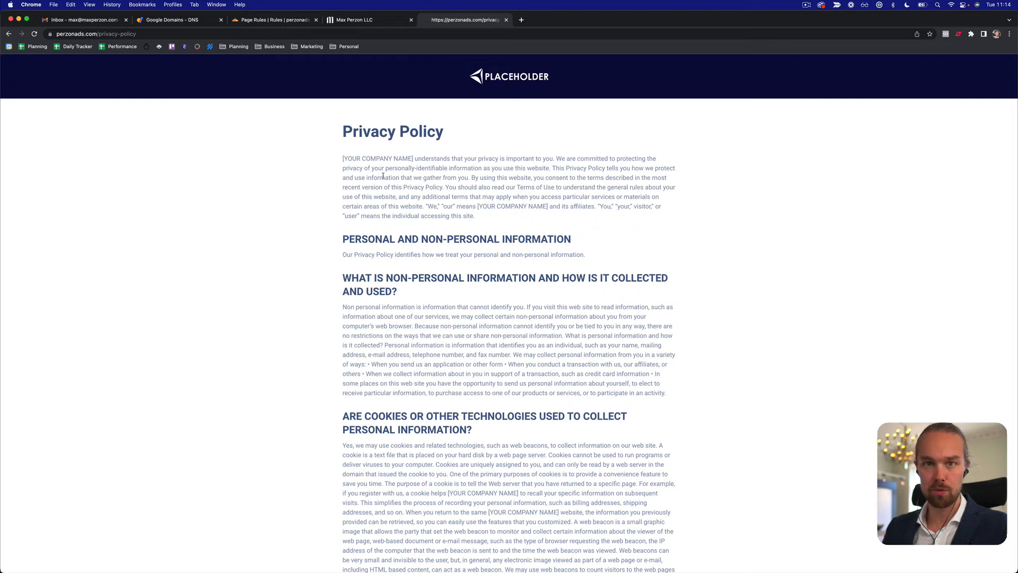
left_click_drag(414, 158, 342, 158)
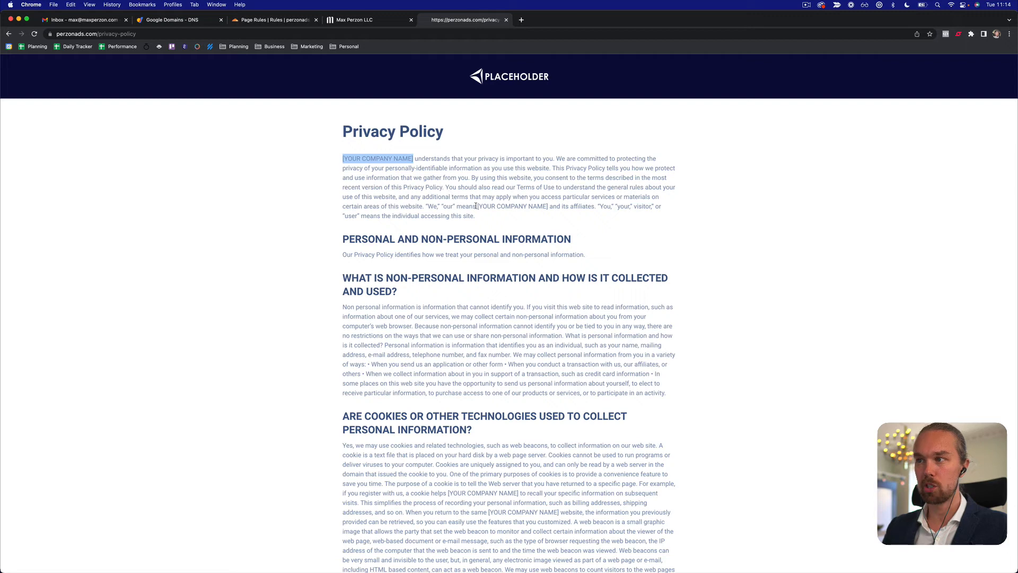
left_click_drag(476, 206, 549, 208)
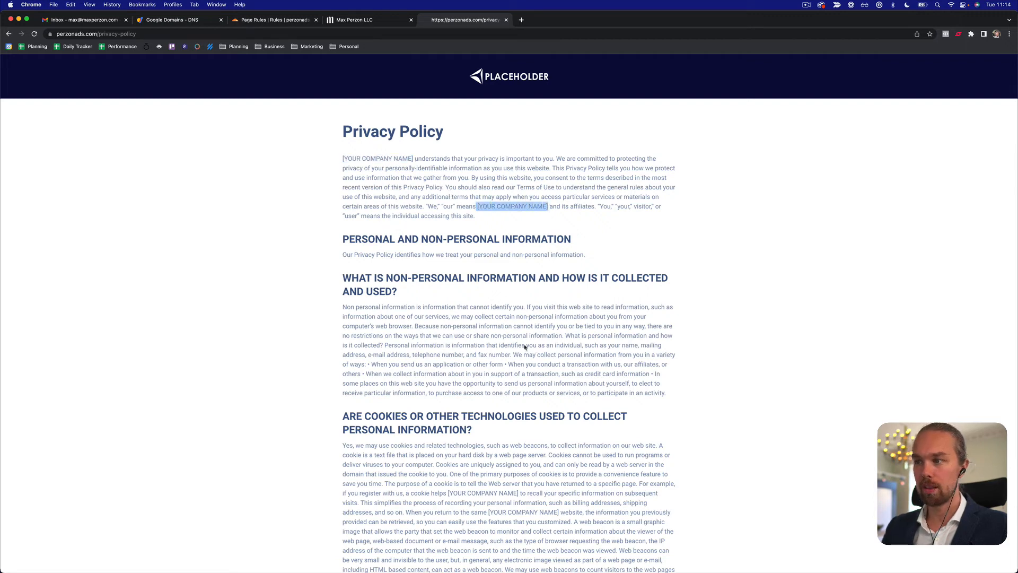
key("super+w")
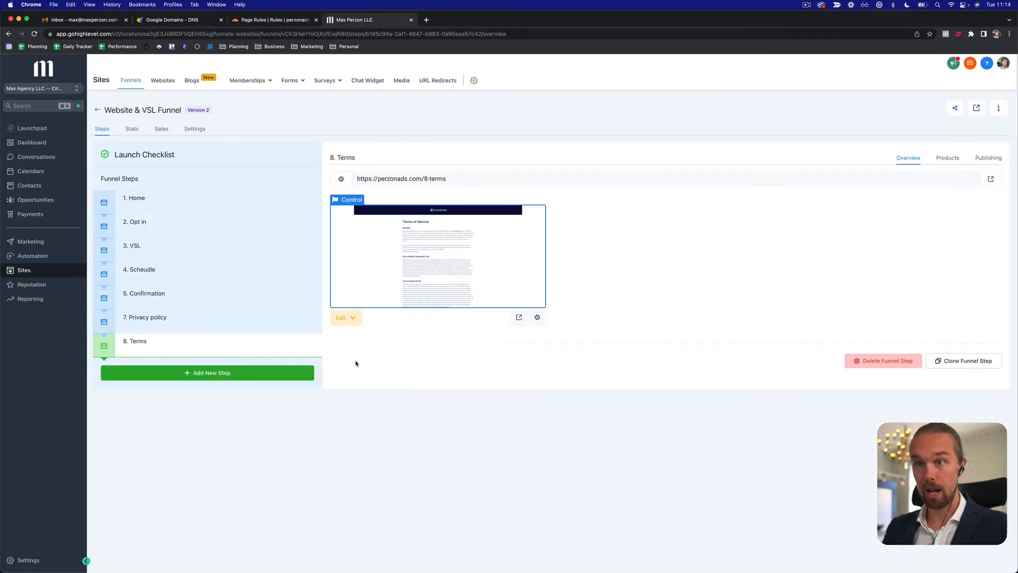
Step: Switch from the browser to Keynote's HighLevel + CloudFlare checklist slide
key("super+Tab")
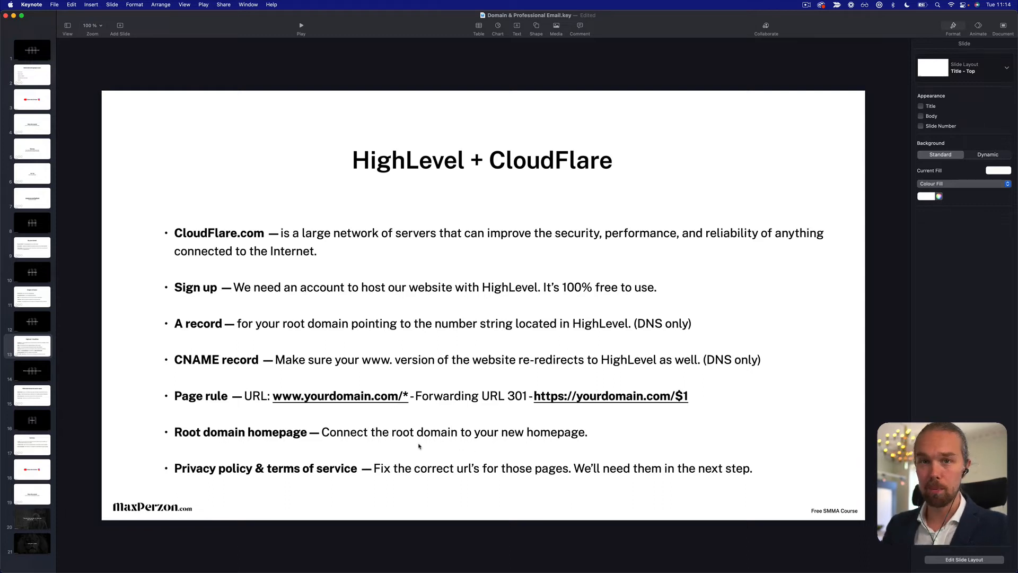
Step: Present the White label domain & custom values slide, then return to HighLevel in Chrome
left_click(44, 368)
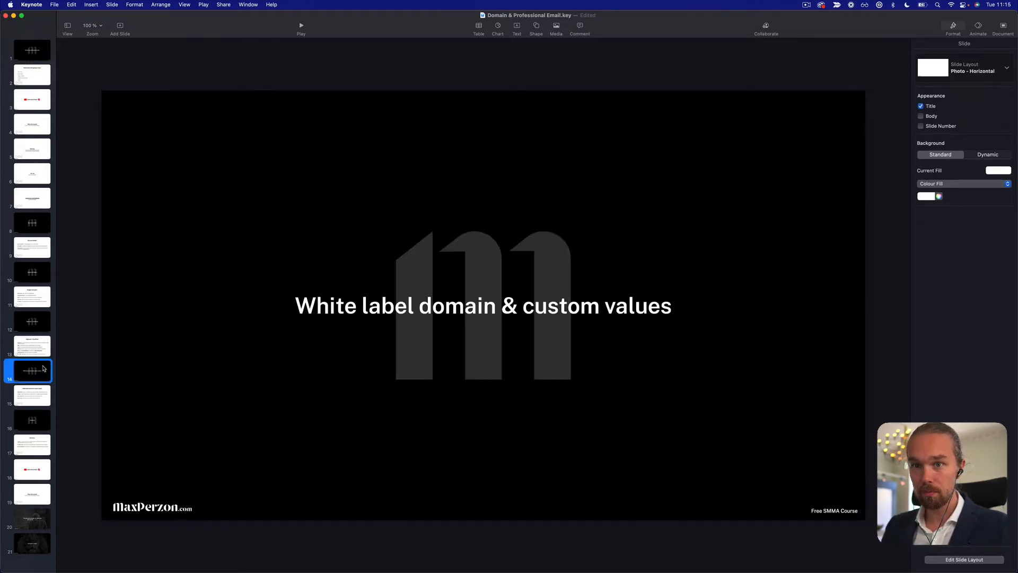
left_click(300, 26)
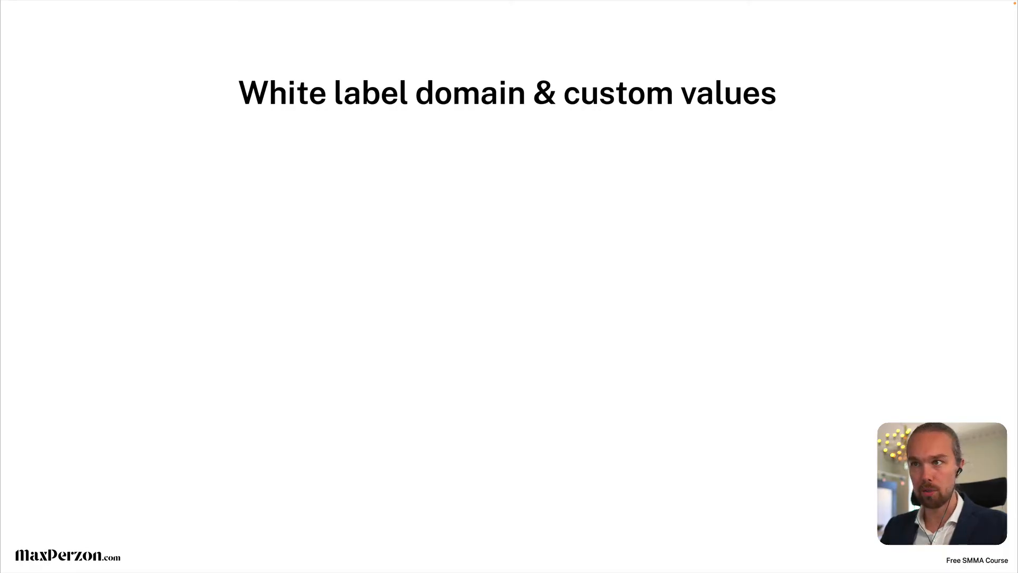
key("Right")
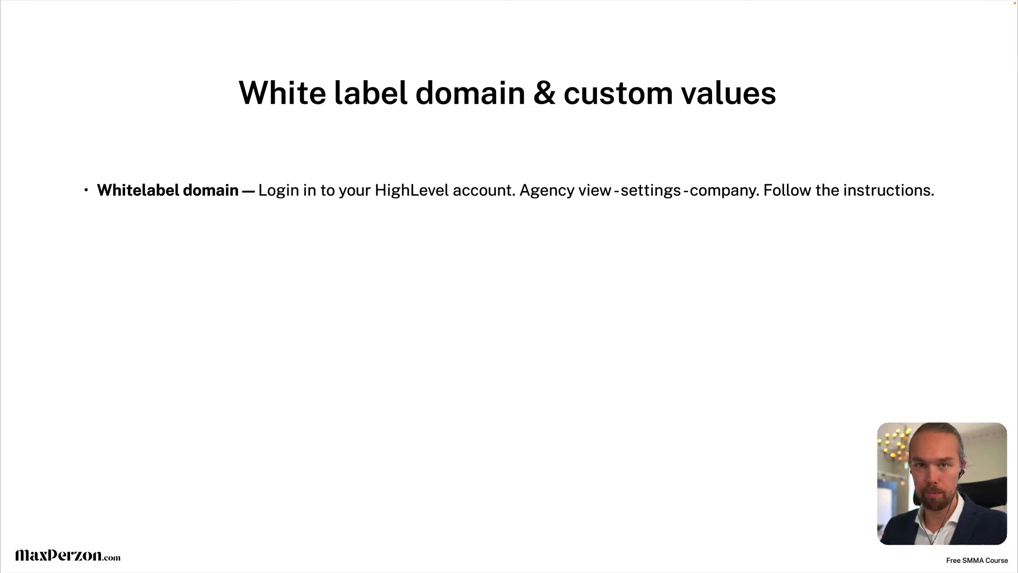
key("Escape")
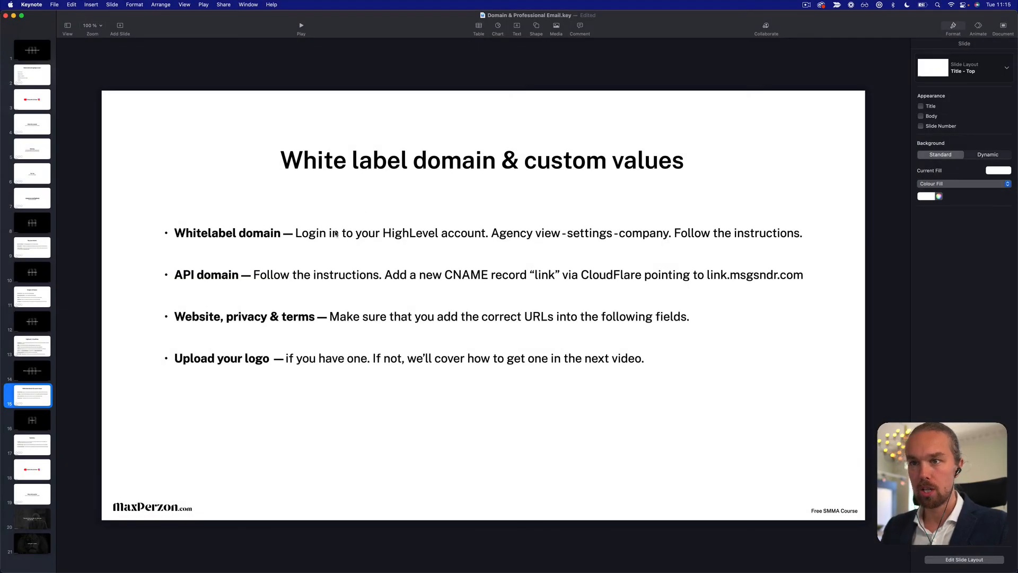
key("super+Tab")
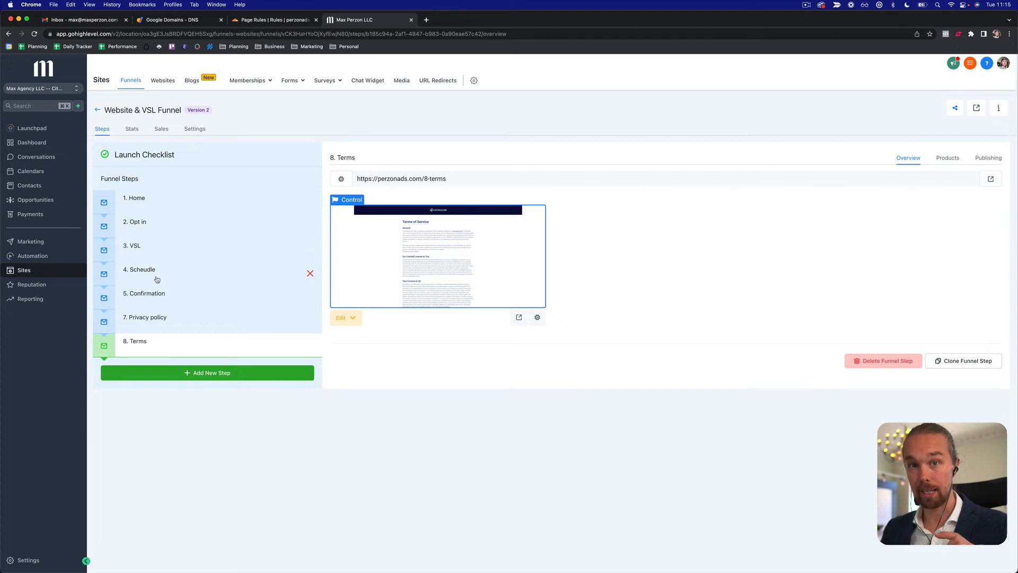
Step: Switch from the sub-account to the agency view and open the agency Settings
left_click(48, 90)
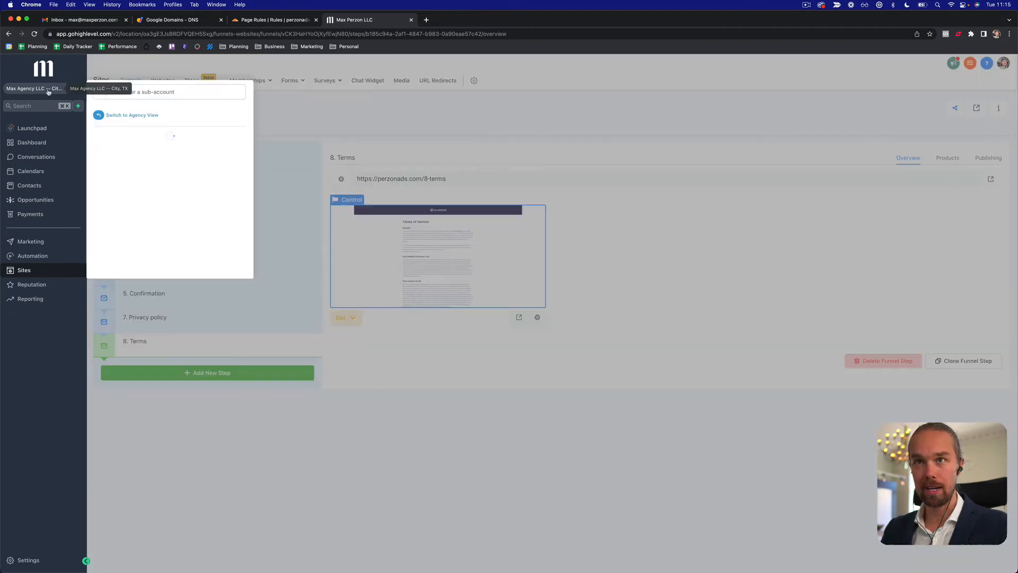
left_click(119, 115)
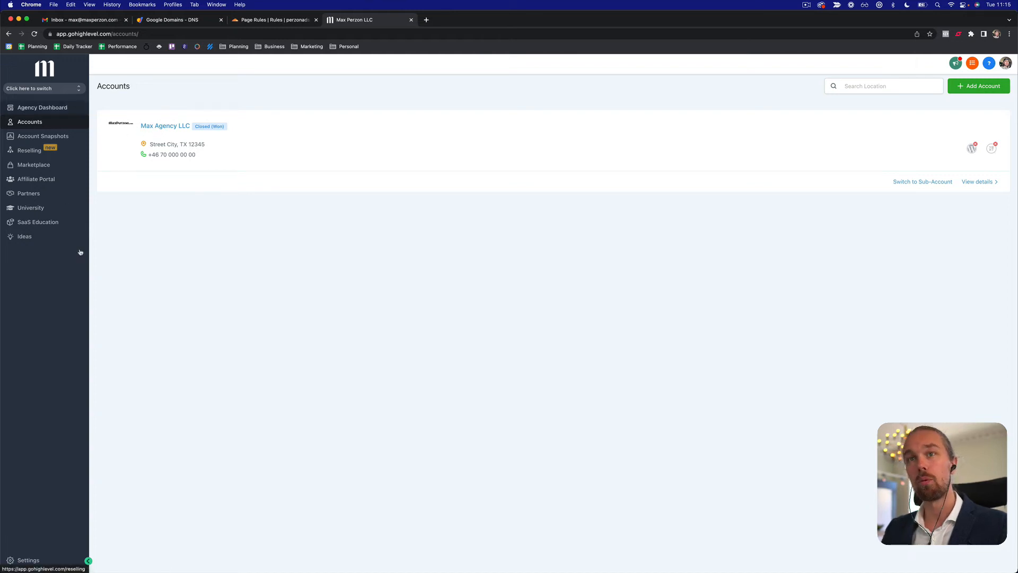
left_click(20, 559)
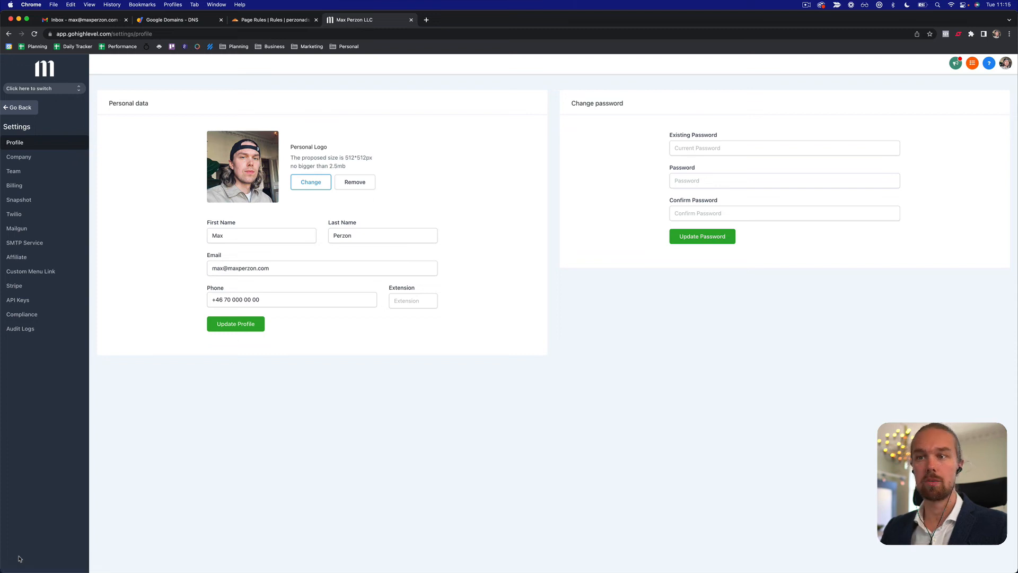
Step: Show the agency Company settings, pointing out the logo and Company Data, and select the Privacy Policy URL field
left_click(32, 158)
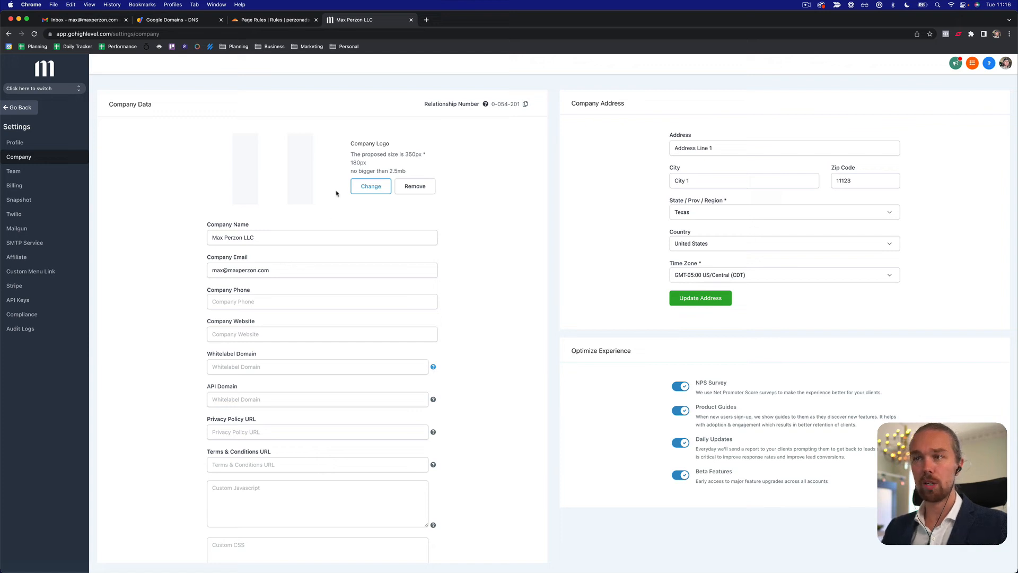
left_click_drag(351, 143, 376, 144)
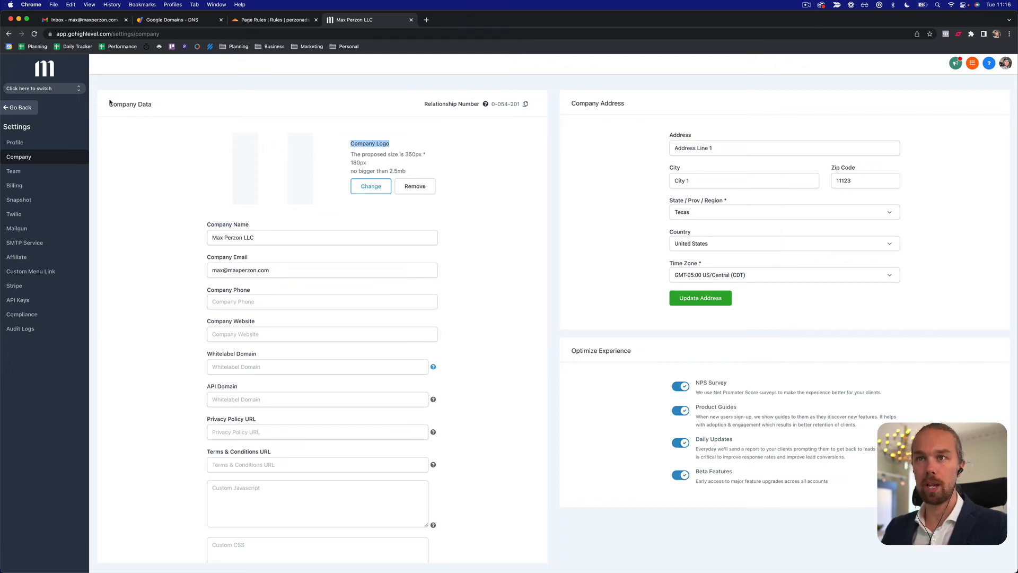
left_click_drag(126, 104, 141, 104)
left_click(134, 104)
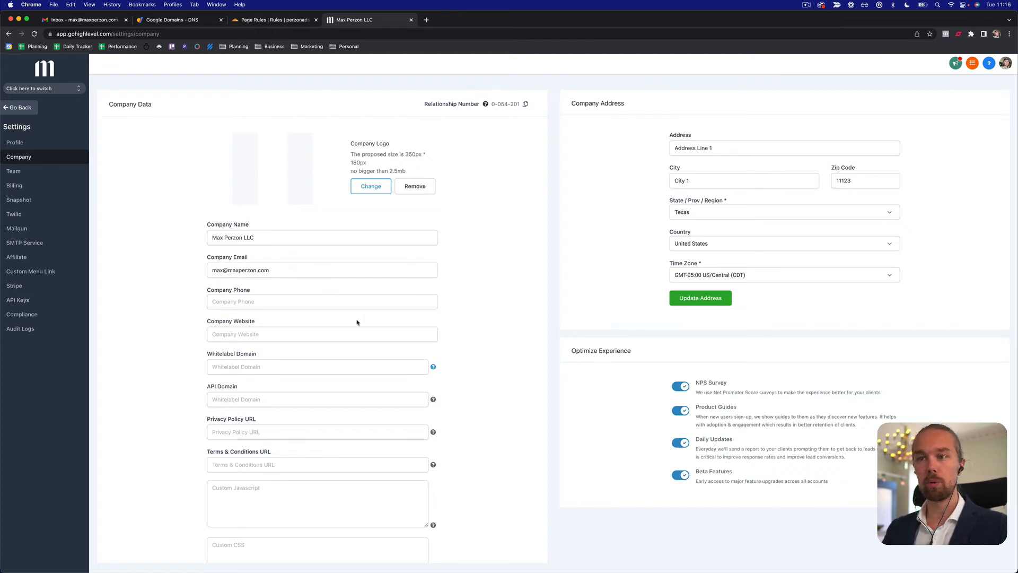
left_click(260, 434)
scroll(302, 426, "down", 1)
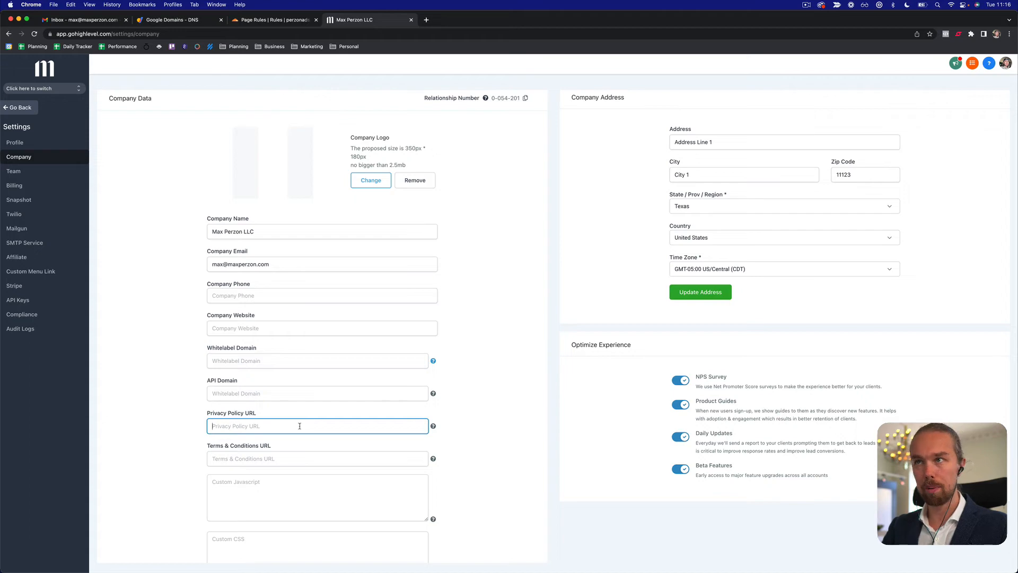
key("super+t")
type("perzon")
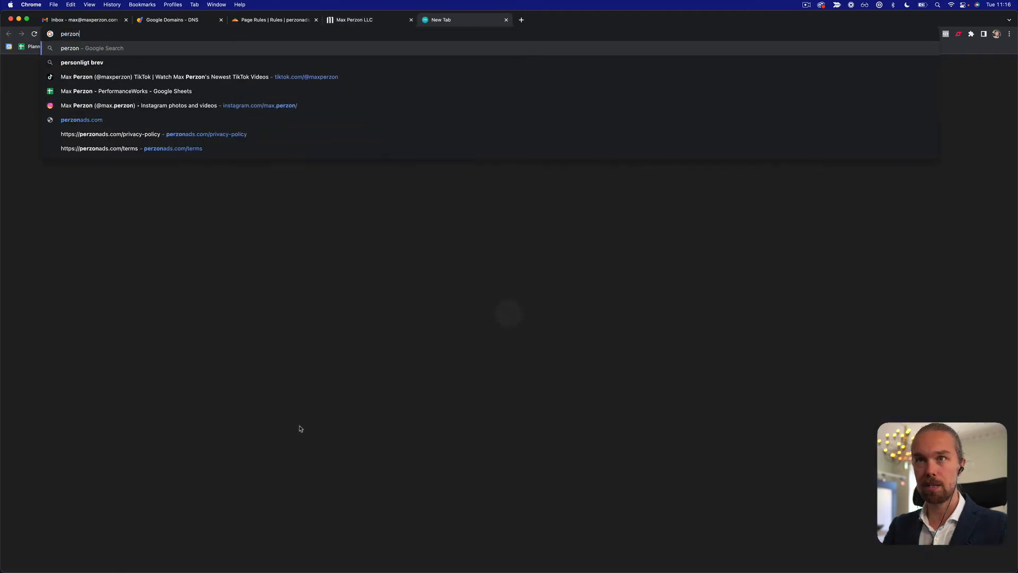
type("ads")
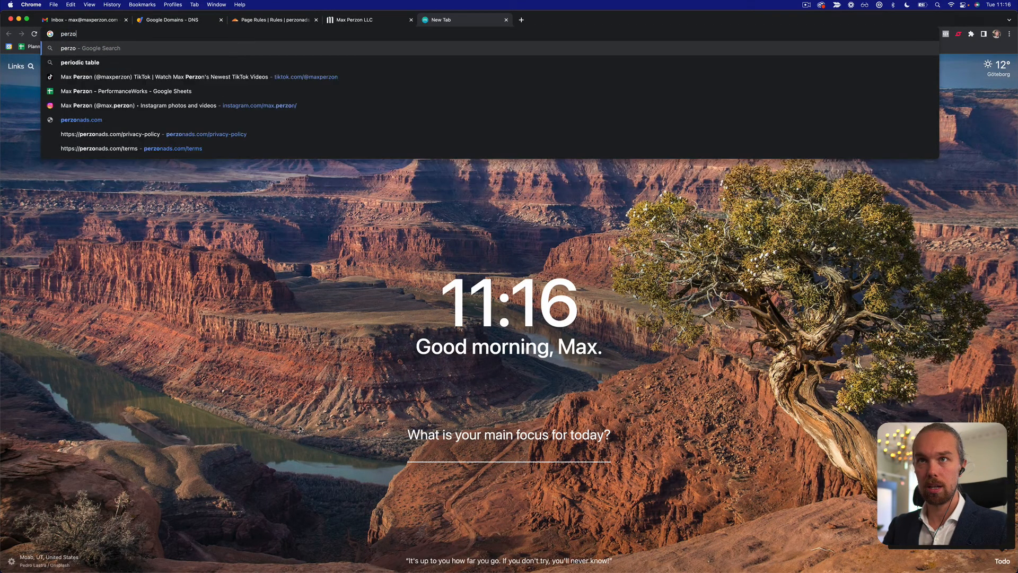
type(".com/pri")
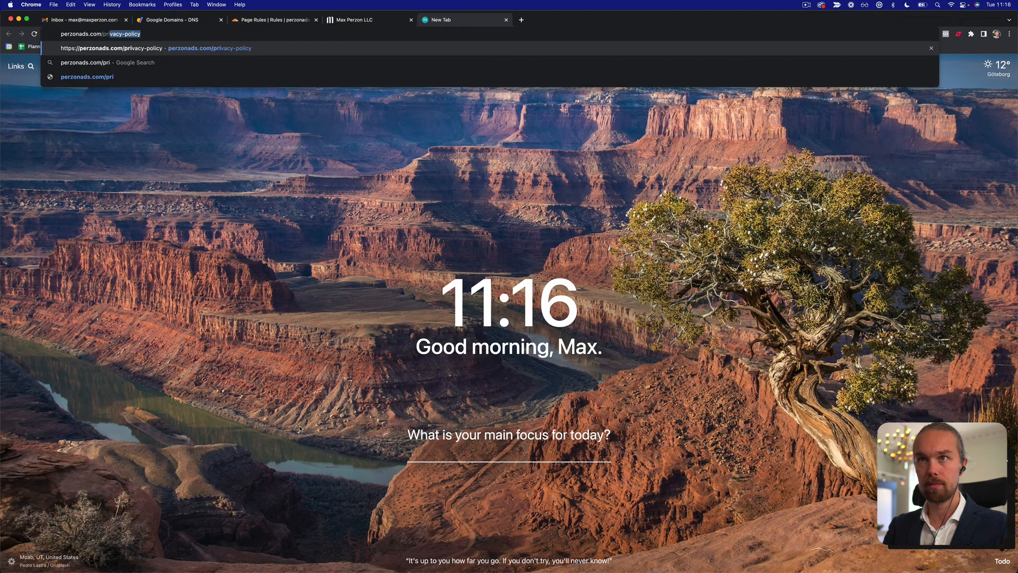
key("Return")
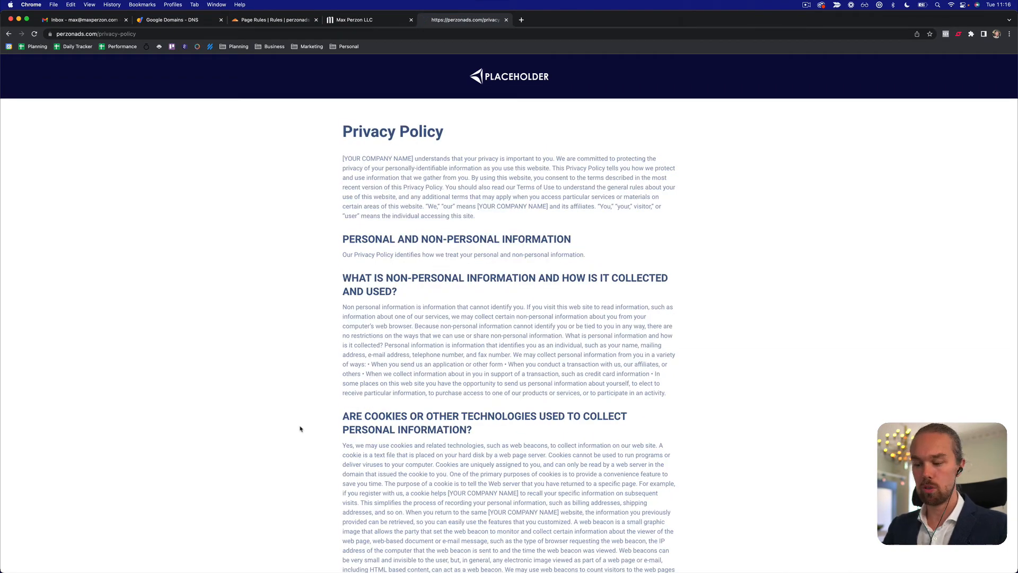
key("super+l")
key("super+c")
key("super+c")
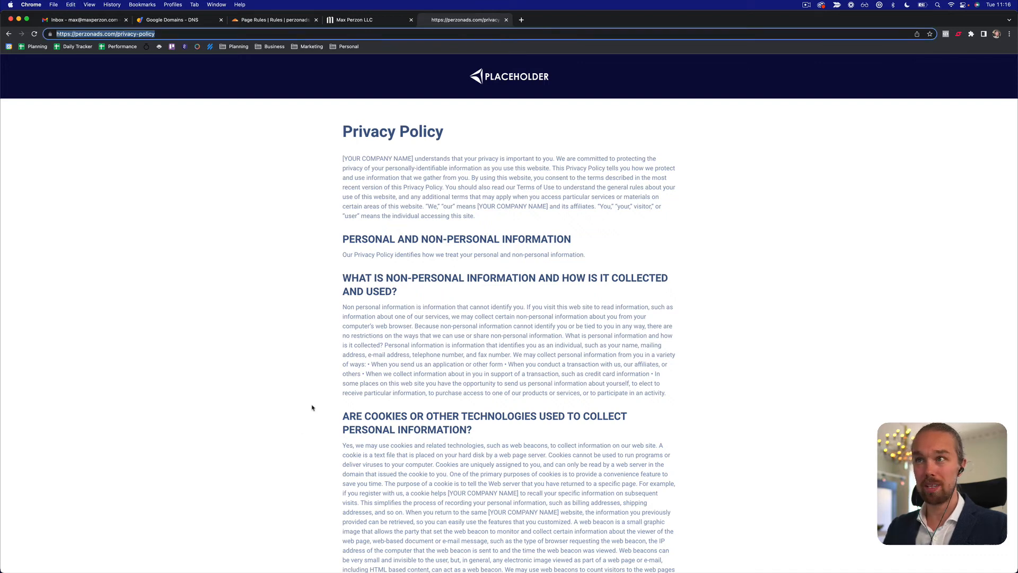
key("super+alt+Left")
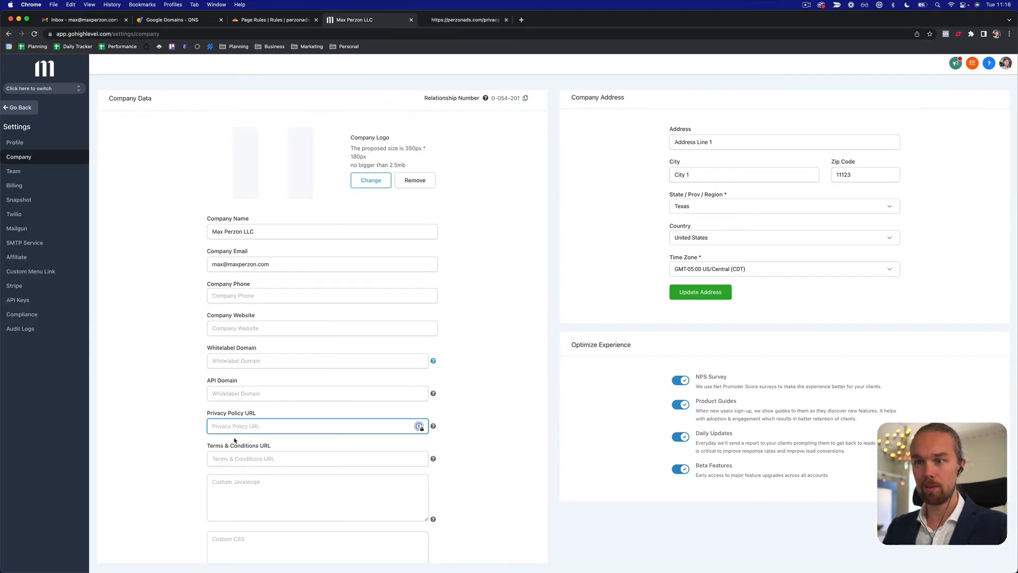
key("super+v")
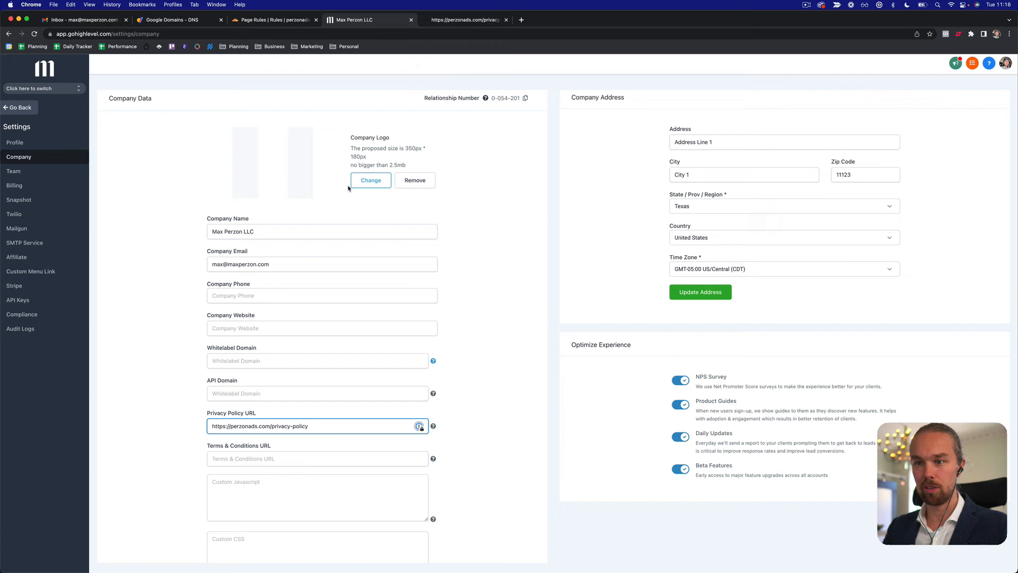
Step: Load the perzonads.com/terms page and copy its address
left_click(454, 25)
left_click(450, 30)
key("alt+shift+Left")
key("alt+shift+Left")
type("terms")
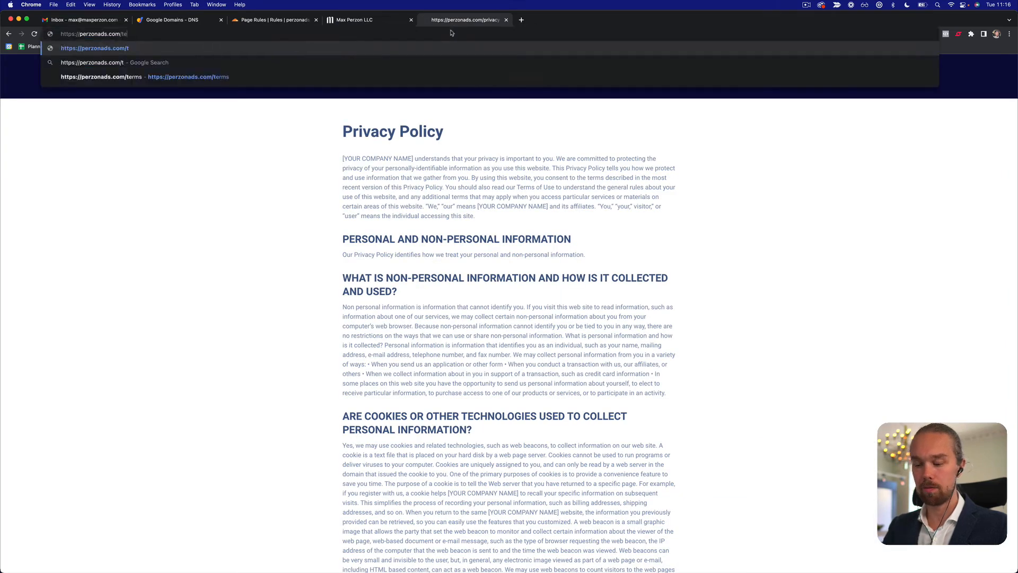
key("Return")
left_click(451, 30)
key("super+c")
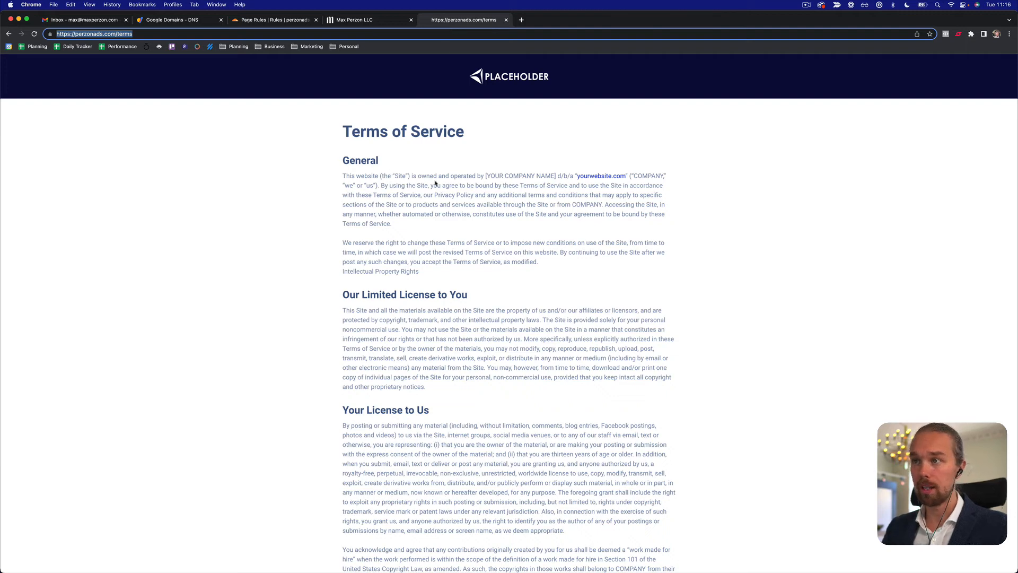
Step: Highlight the YOUR COMPANY NAME placeholder on the terms page
left_click_drag(479, 177, 559, 174)
left_click_drag(551, 175, 555, 175)
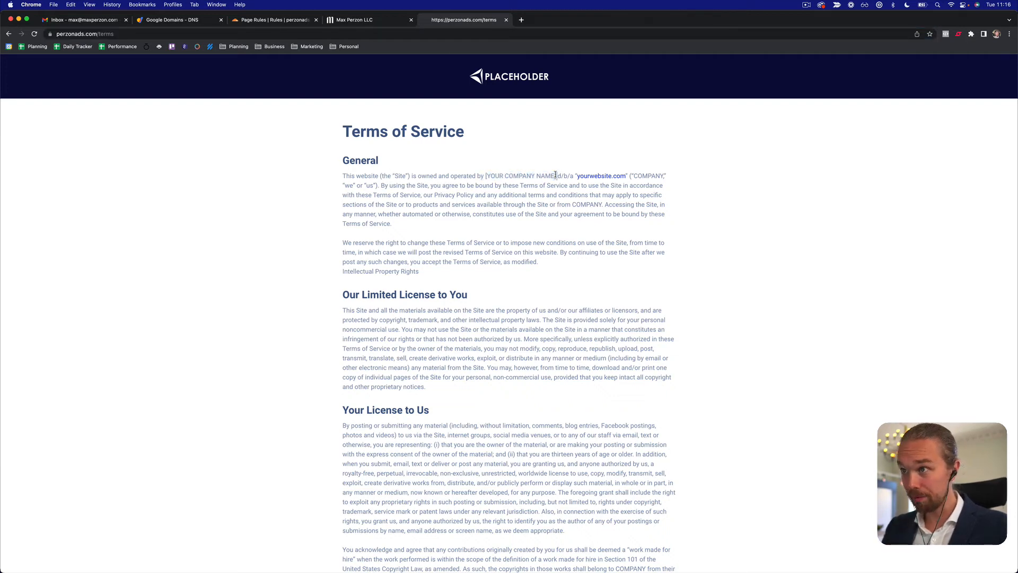
triple_click(555, 175)
double_click(548, 175)
left_click(548, 175)
left_click_drag(555, 175, 486, 176)
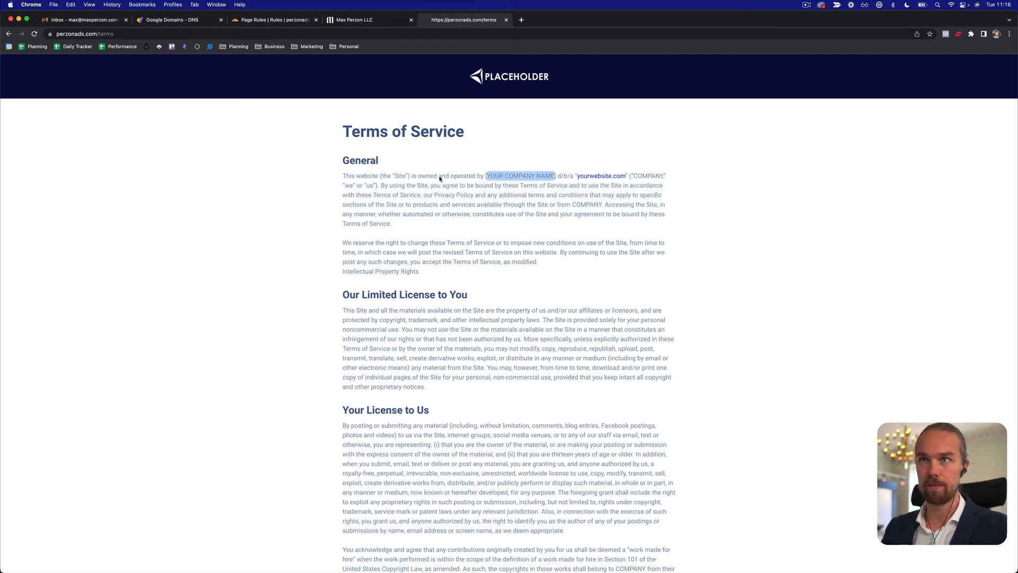
left_click(171, 33)
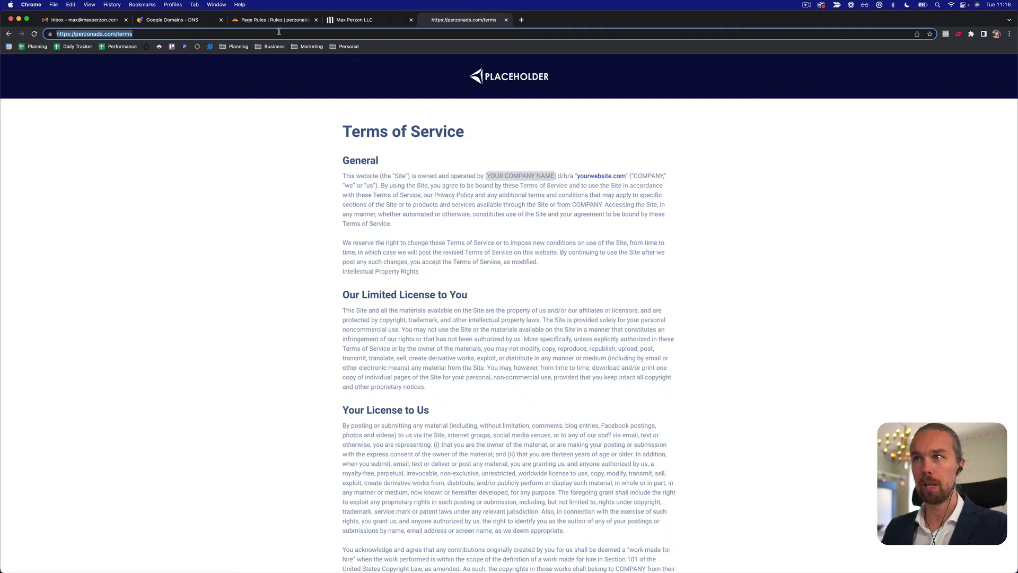
key("super+w")
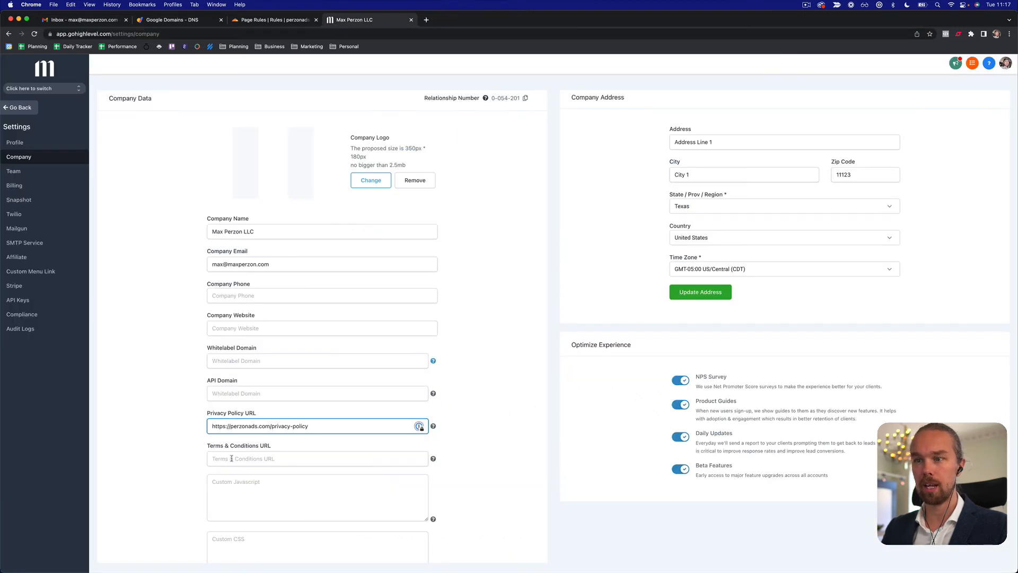
left_click(231, 458)
key("super+v")
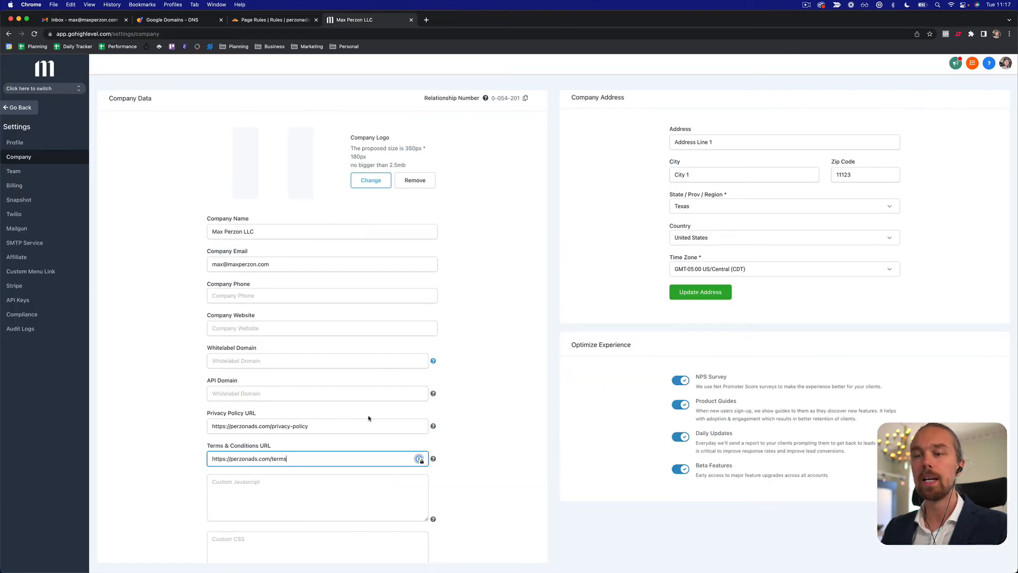
scroll(369, 419, "down", 3)
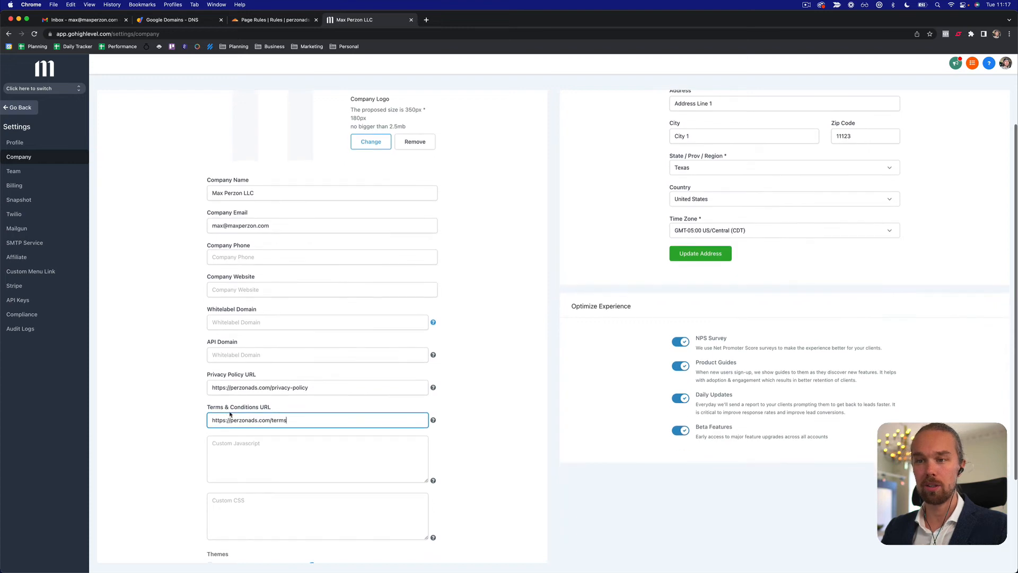
scroll(253, 413, "down", 3)
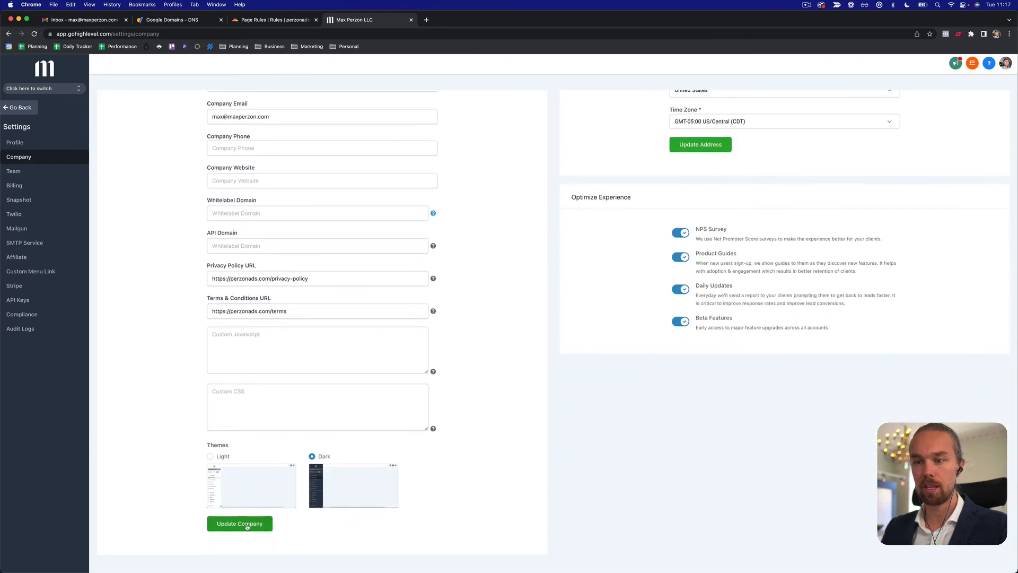
left_click(254, 523)
scroll(288, 378, "up", 2)
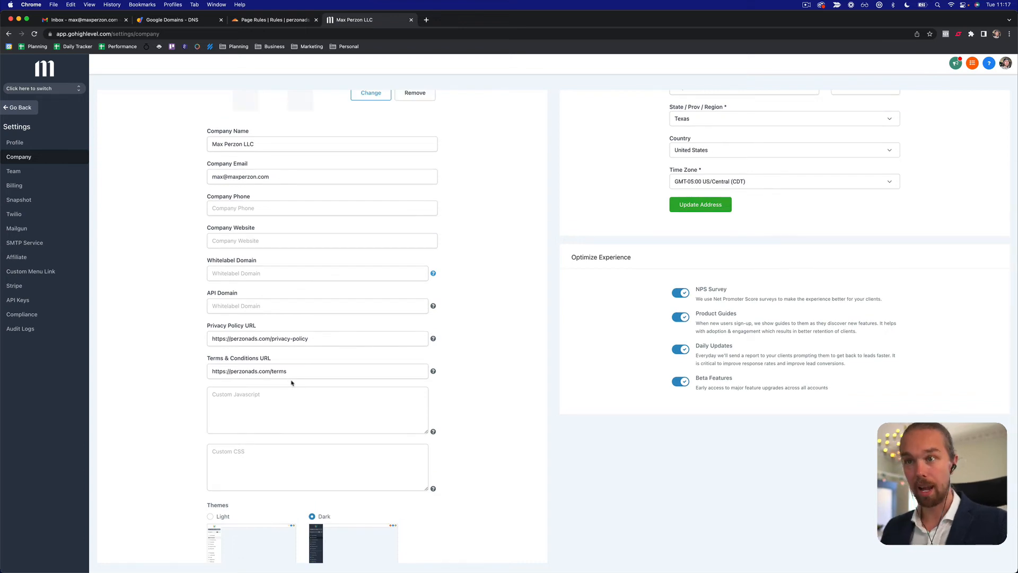
Step: Open the whitelabel domain setup article and read through its steps
left_click(279, 273)
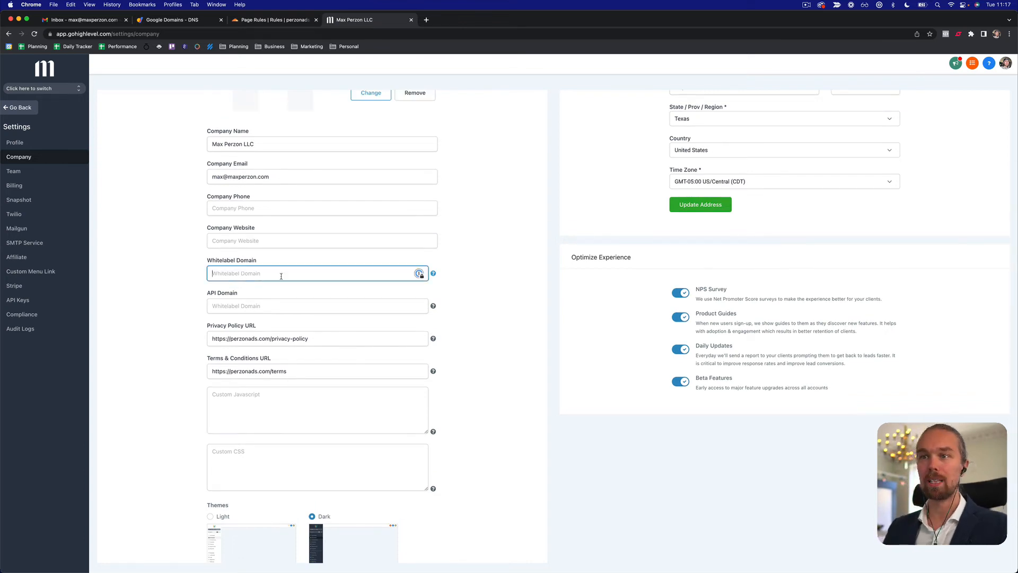
left_click(434, 276)
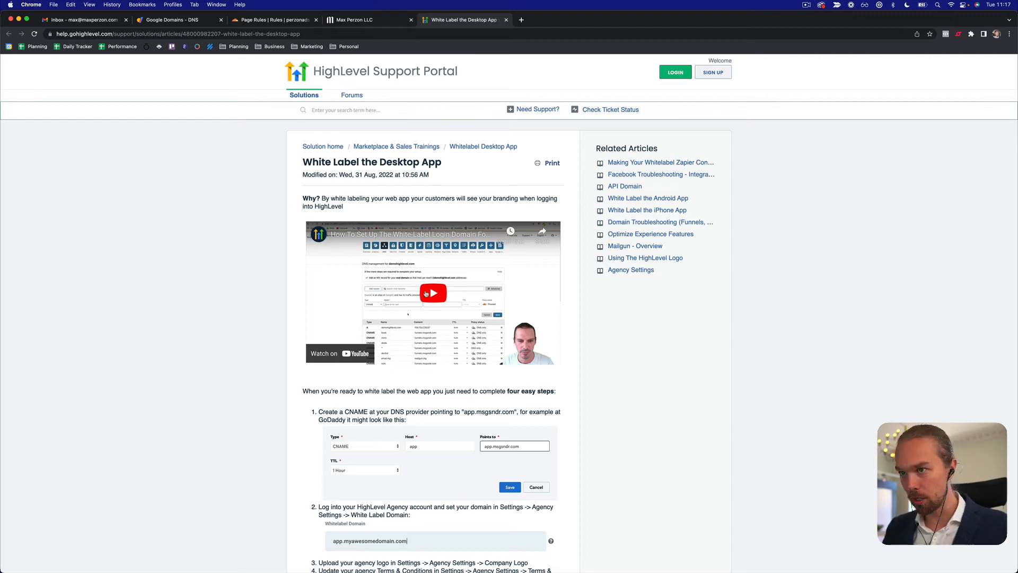
scroll(425, 293, "down", 3)
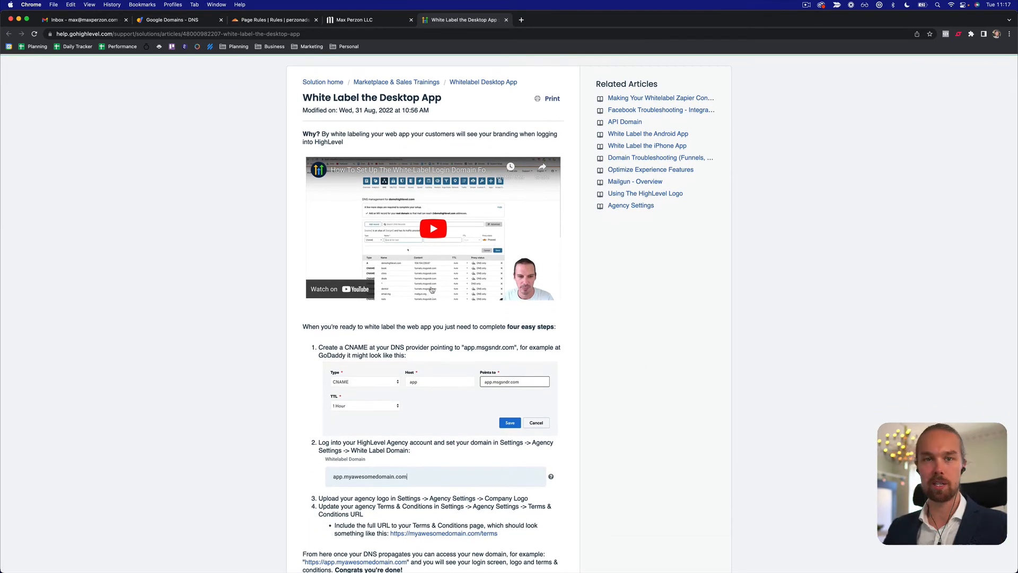
scroll(431, 290, "up", 3)
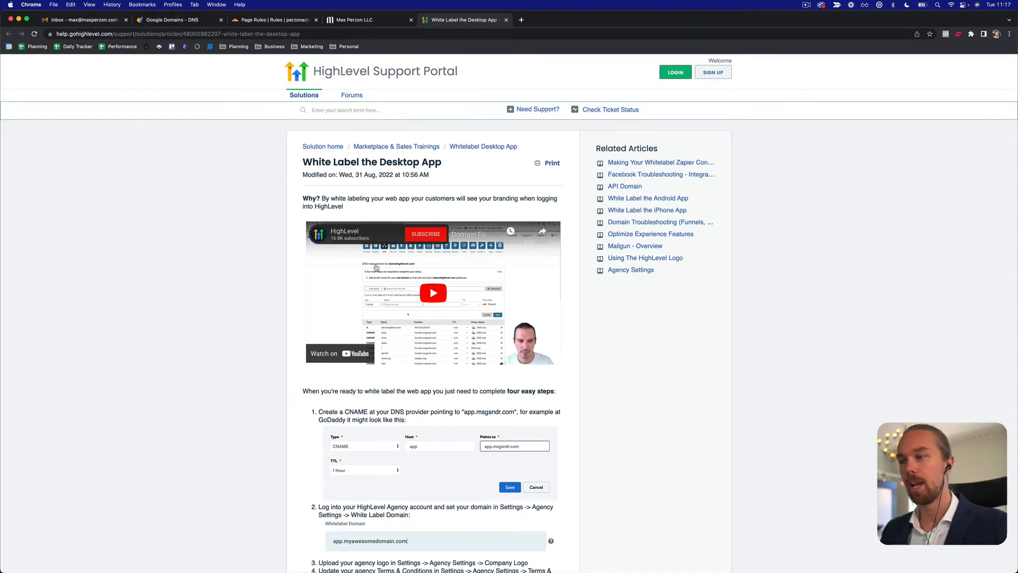
scroll(604, 333, "down", 3)
scroll(603, 332, "down", 2)
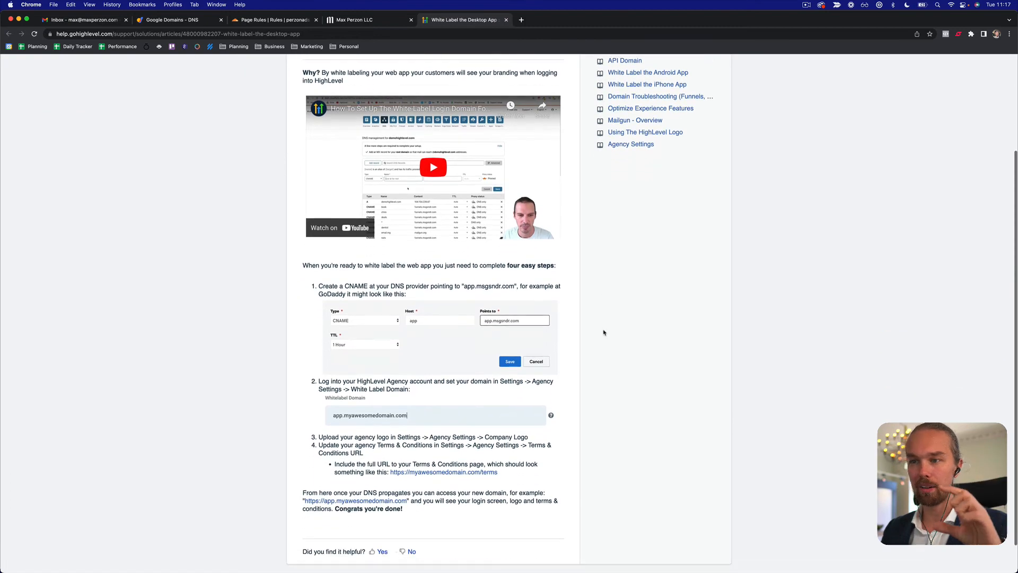
scroll(603, 333, "up", 3)
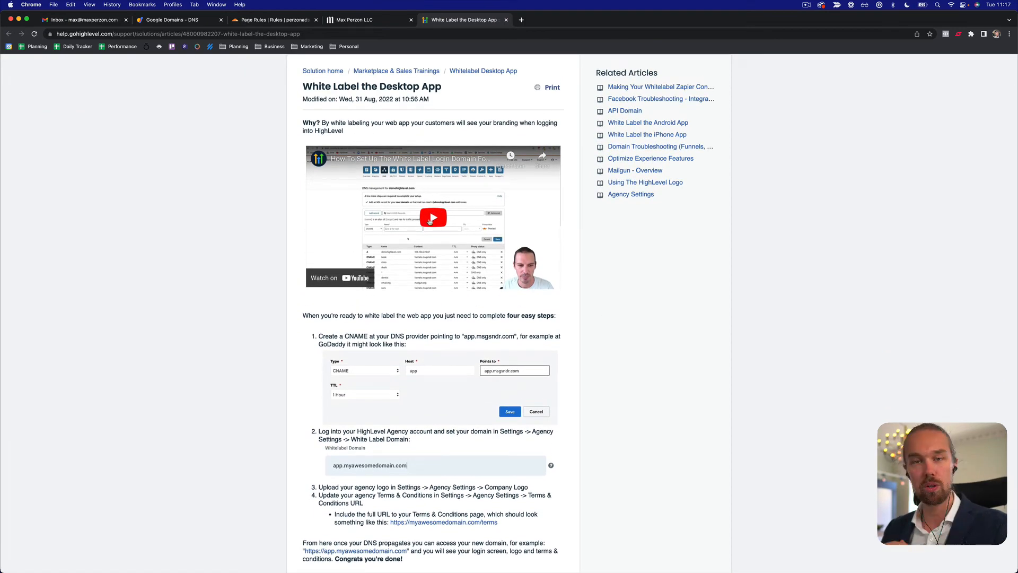
scroll(429, 222, "down", 1)
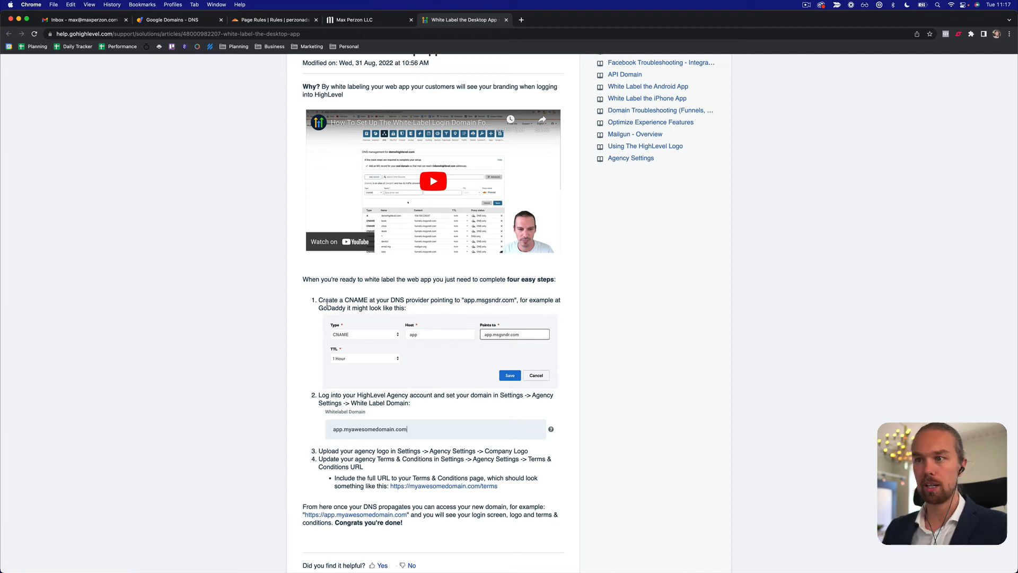
Step: Copy the CNAME target app.msgsndr.com from step 1 of the article
left_click_drag(327, 303, 361, 301)
left_click(383, 301)
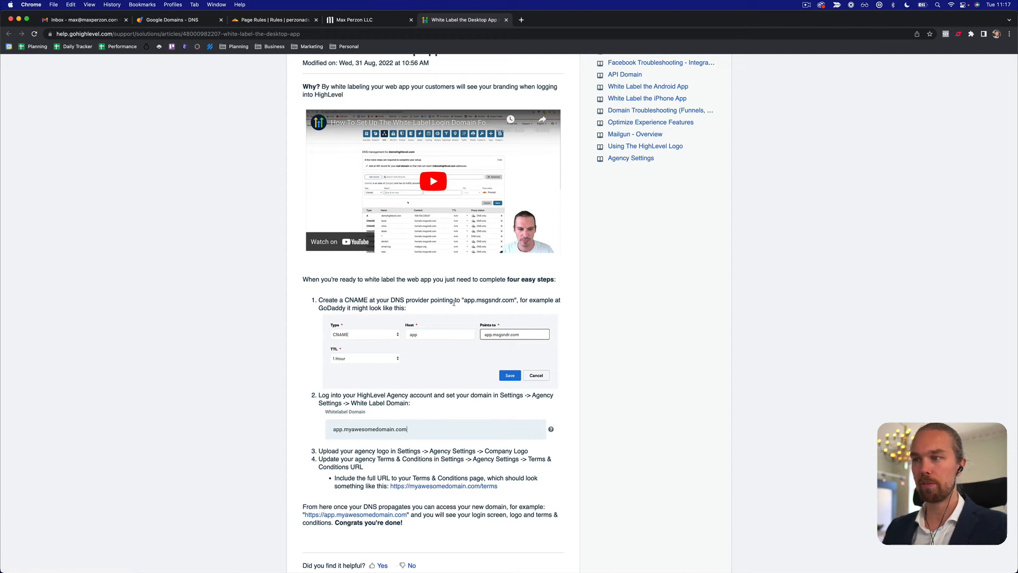
left_click_drag(464, 300, 514, 300)
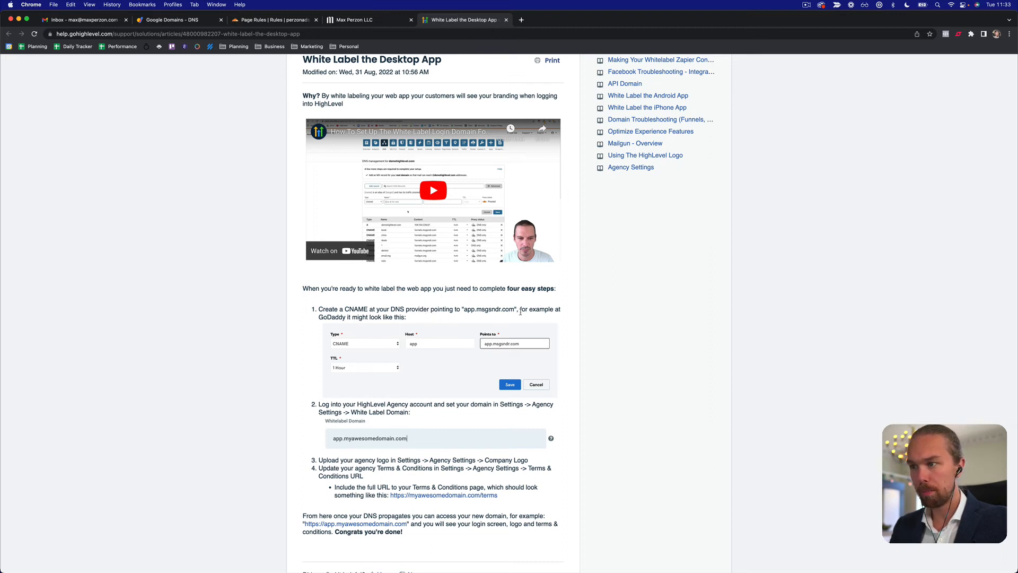
left_click_drag(465, 309, 474, 309)
double_click(471, 309)
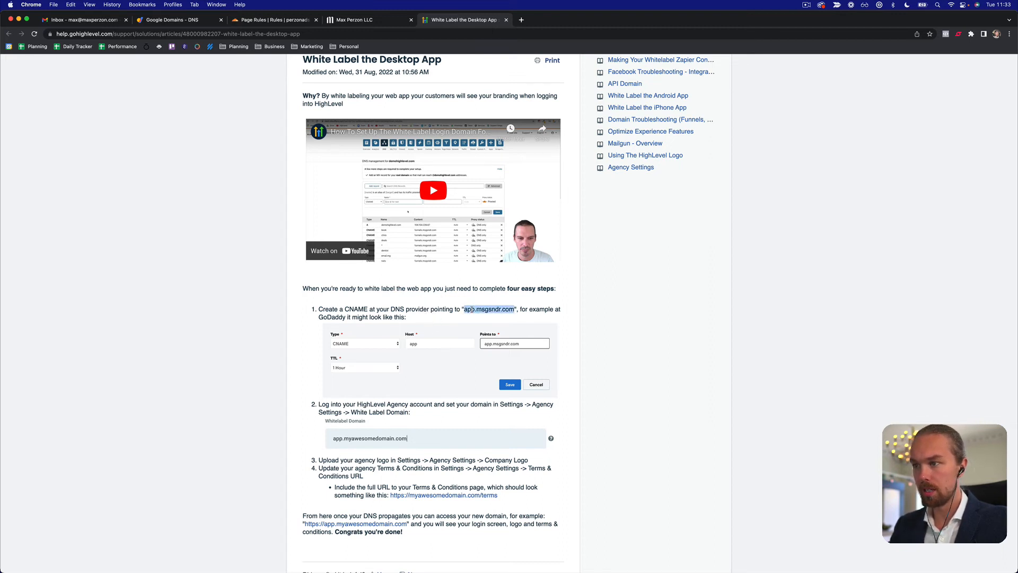
key("super+c")
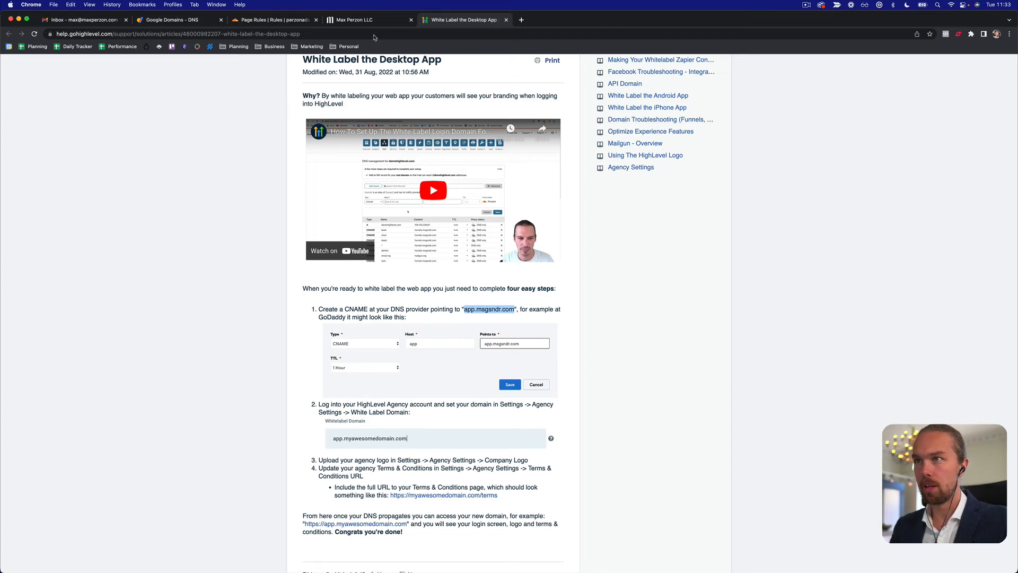
Step: In Cloudflare's perzonads.com DNS, start a new CNAME record named app
left_click(271, 20)
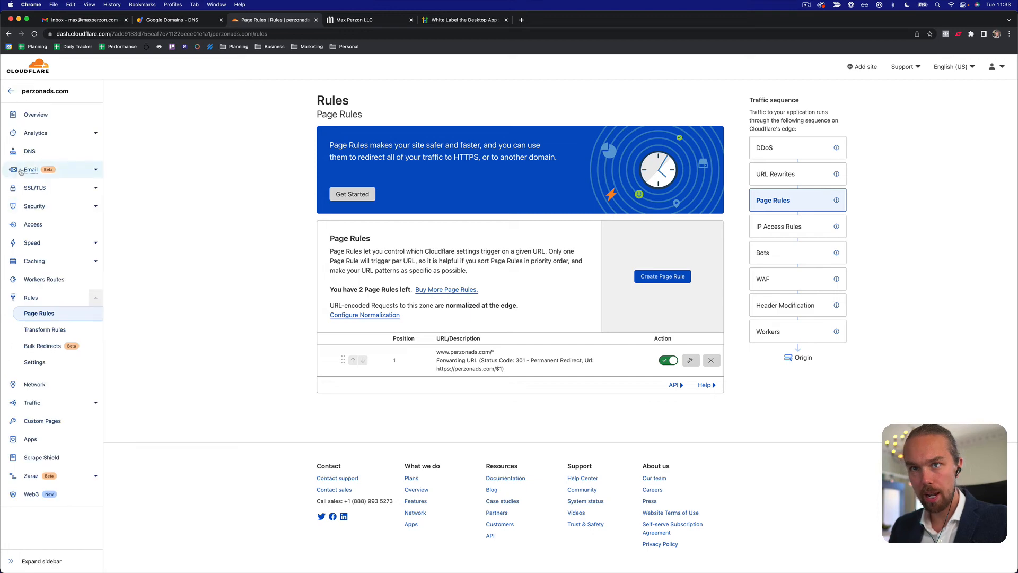
left_click(21, 151)
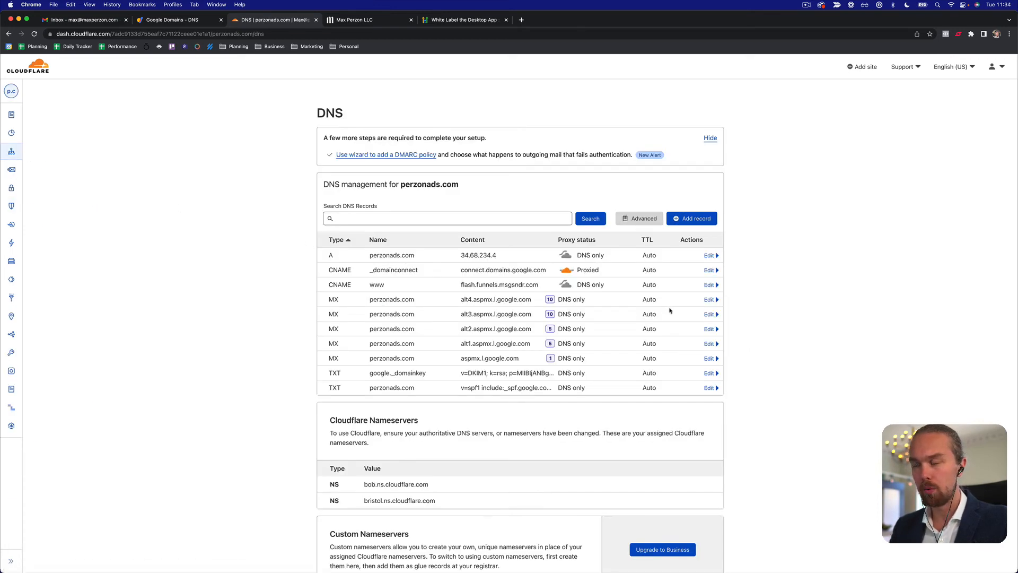
left_click(700, 220)
left_click(349, 264)
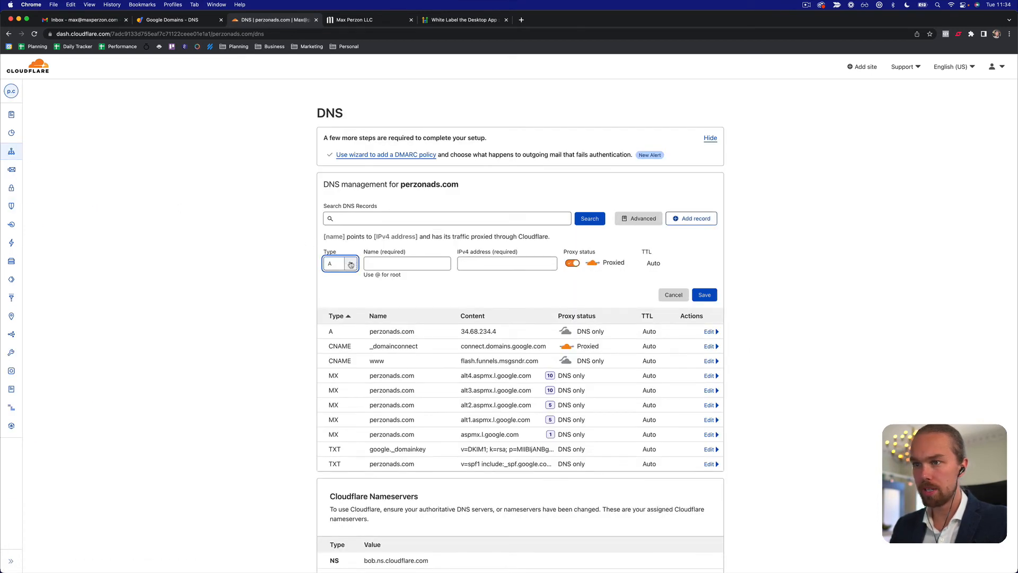
scroll(345, 313, "down", 1)
left_click(342, 316)
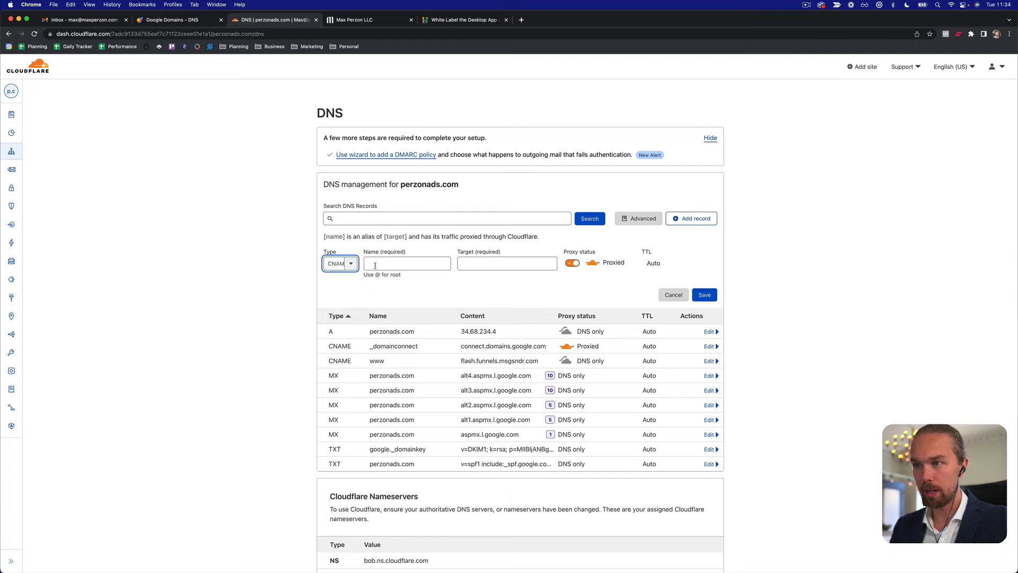
left_click(378, 263)
type("app")
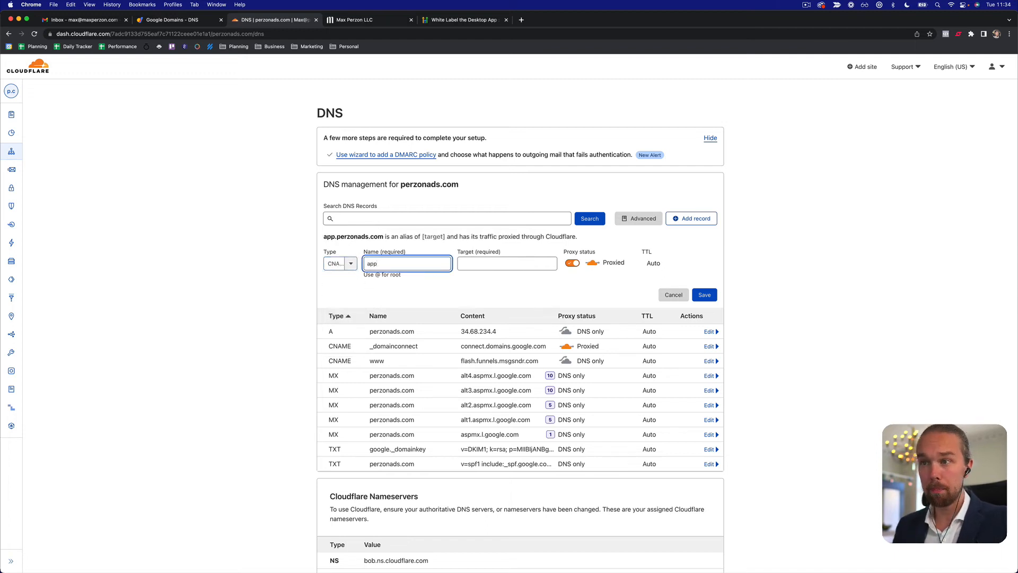
Step: Set the record's target to app.msgsndr.com, make it DNS only, and save it
left_click(383, 23)
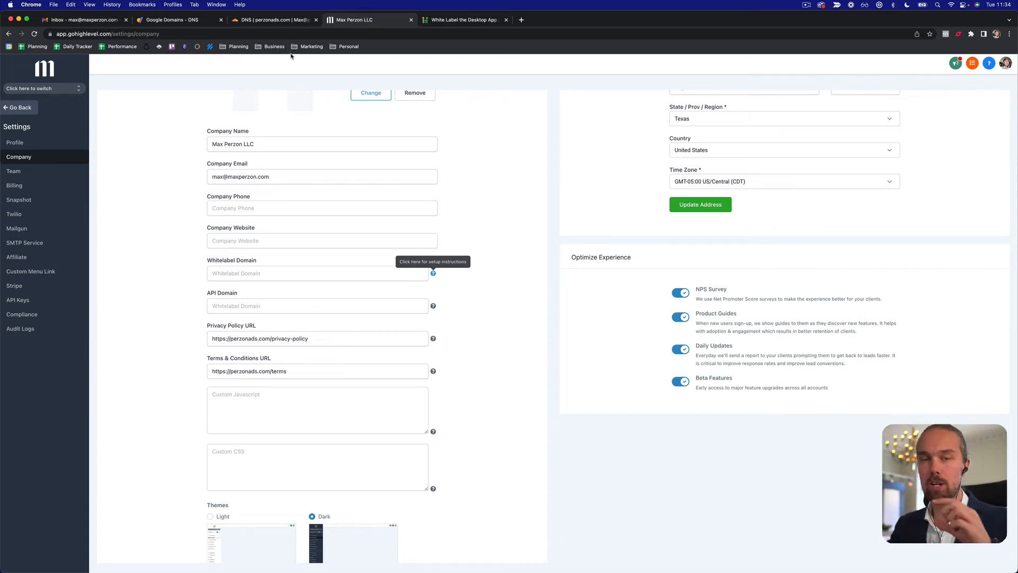
left_click(420, 19)
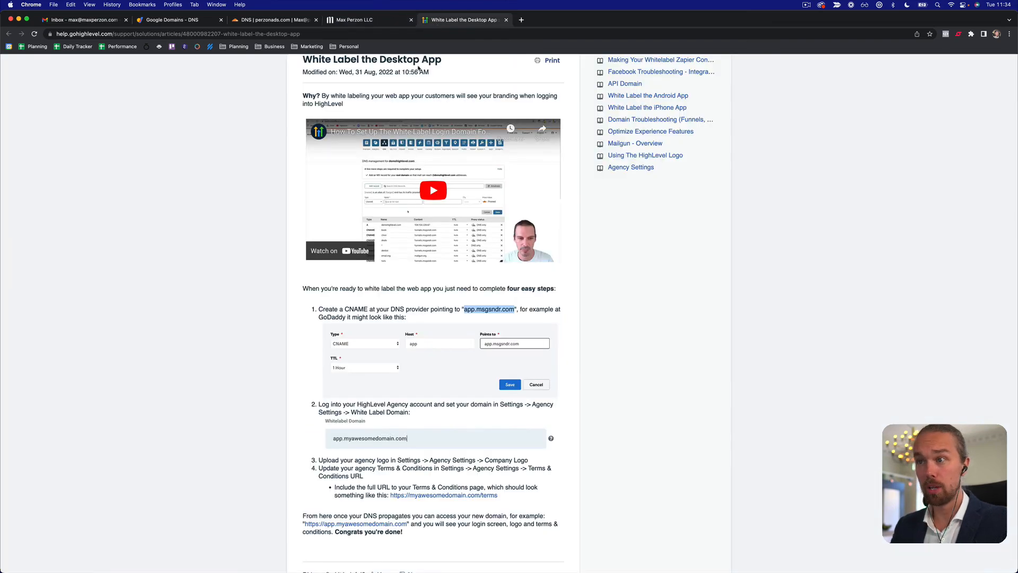
left_click(267, 20)
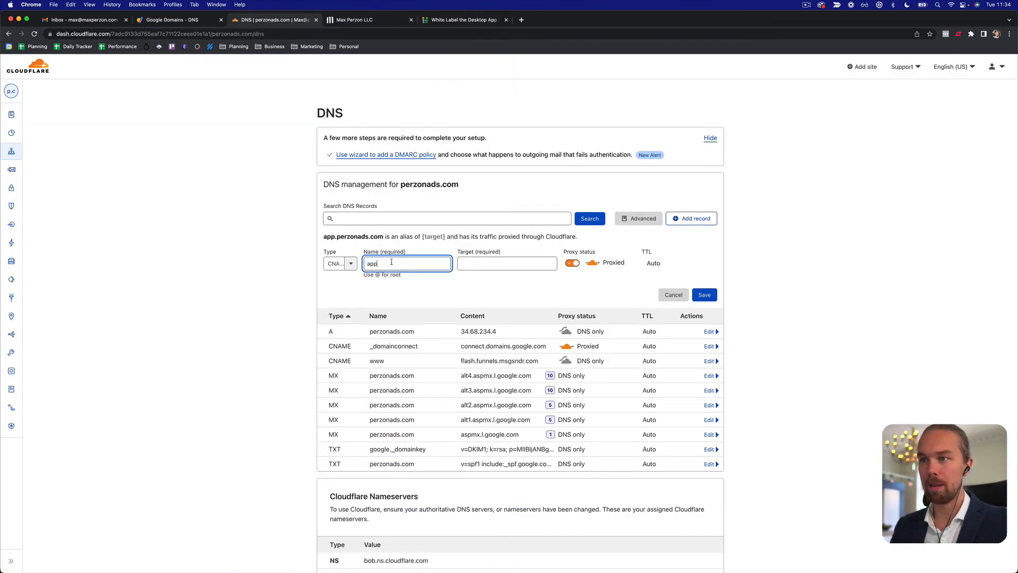
left_click(527, 264)
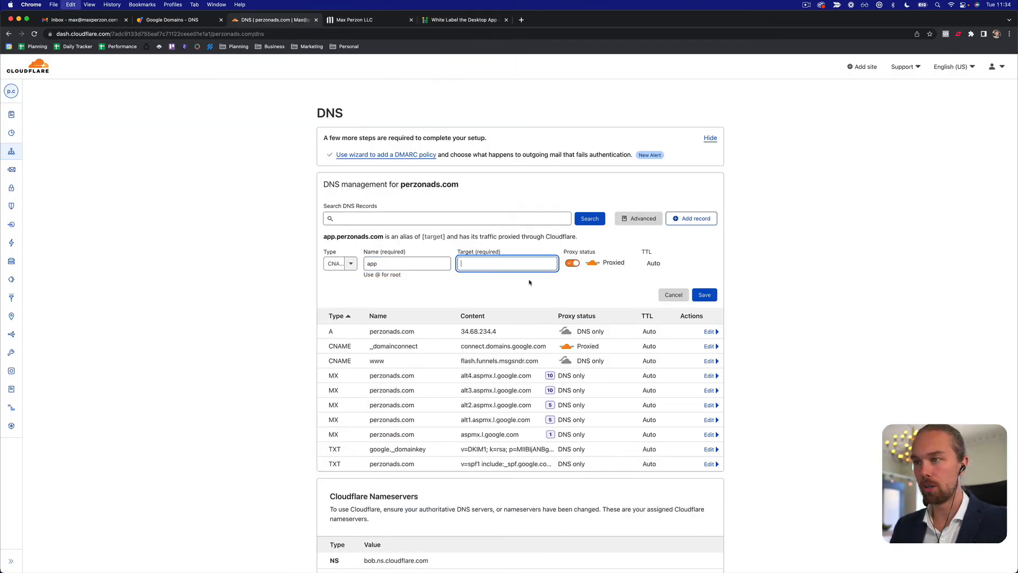
key("super+v")
left_click(576, 264)
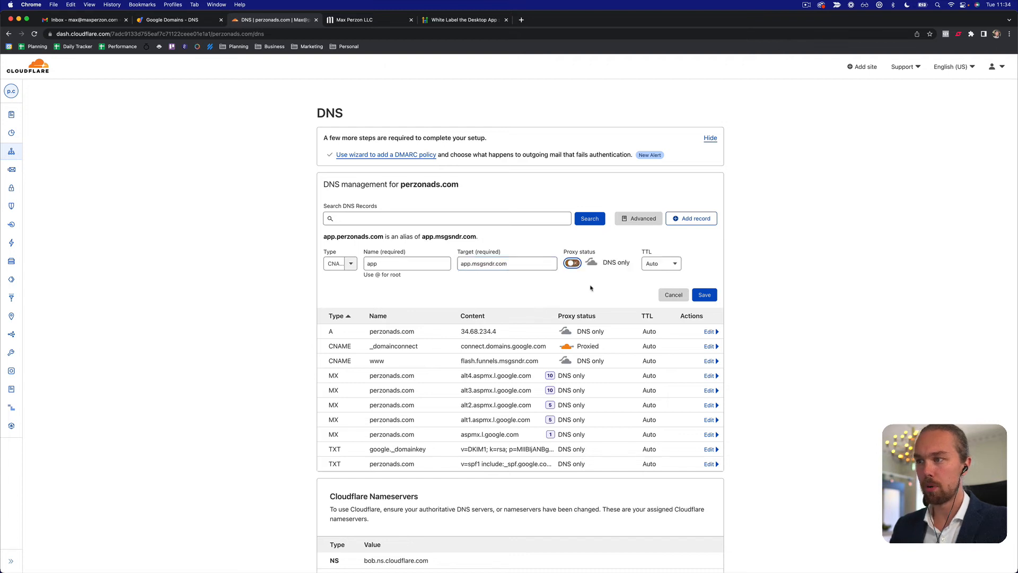
left_click(710, 297)
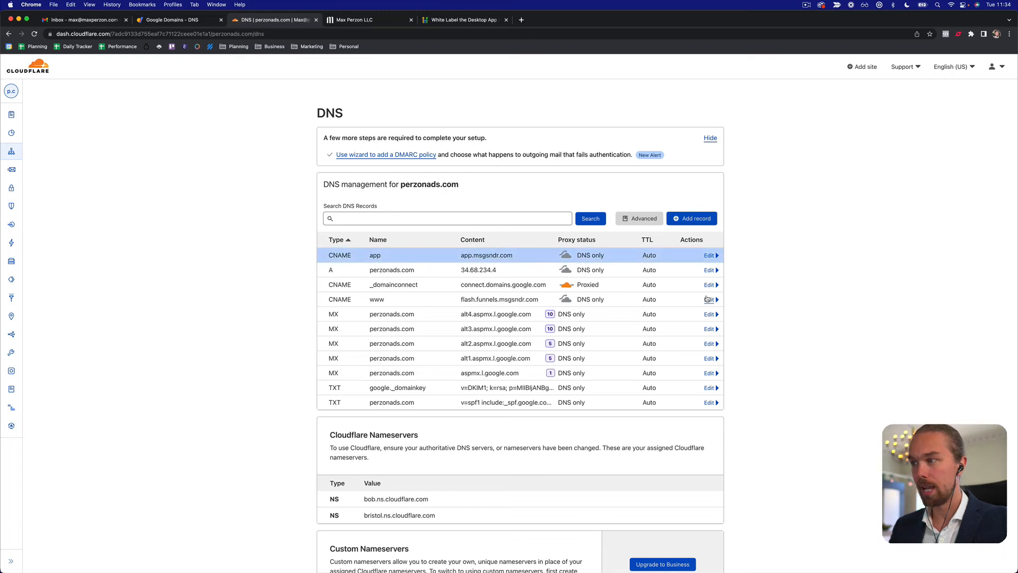
Step: Enter app.perzonads.com as the Whitelabel Domain and save the company settings
key("ctrl+Tab")
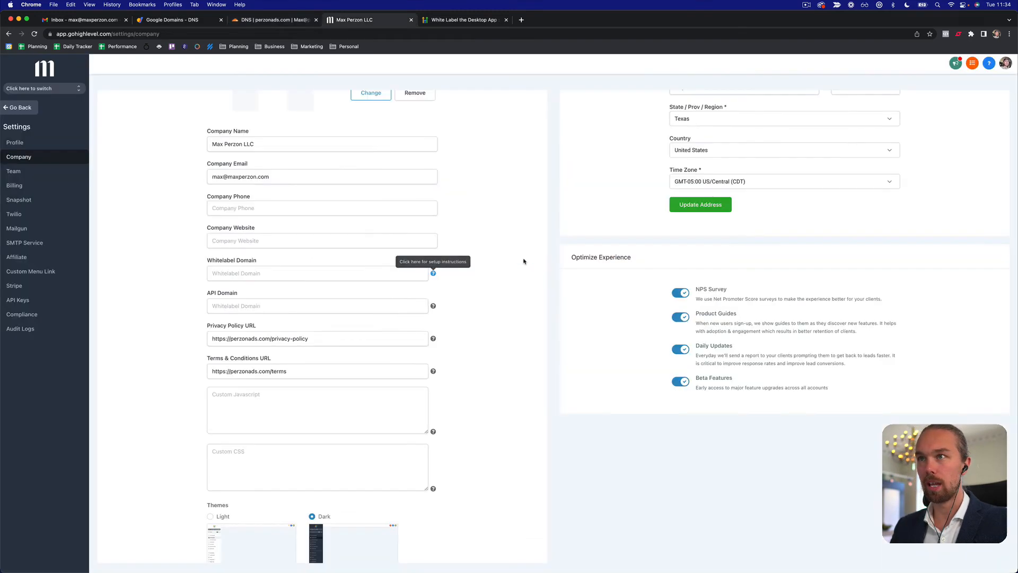
scroll(513, 264, "down", 1)
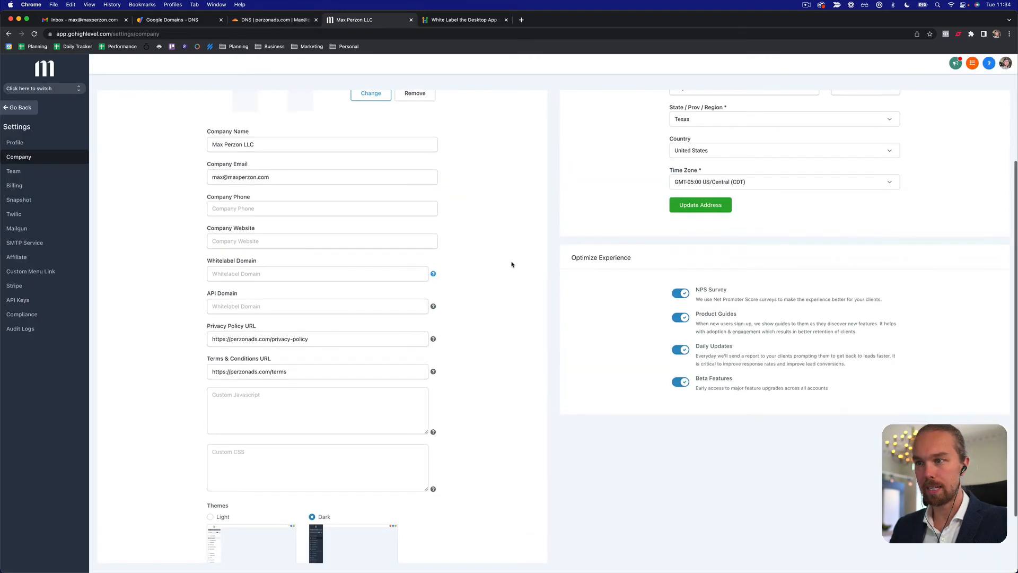
key("ctrl+shift+Tab")
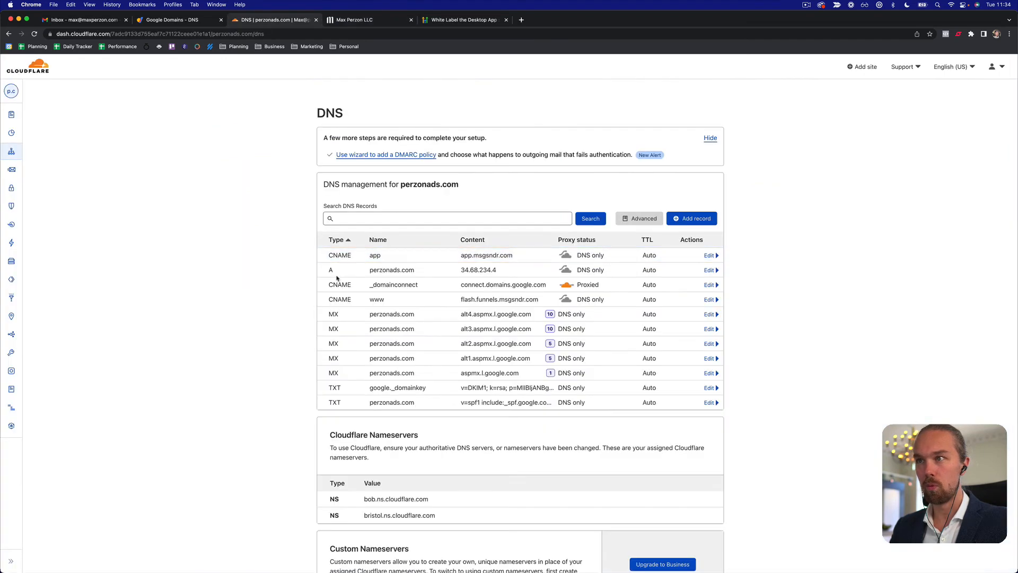
key("ctrl+Tab")
left_click(332, 274)
type("a")
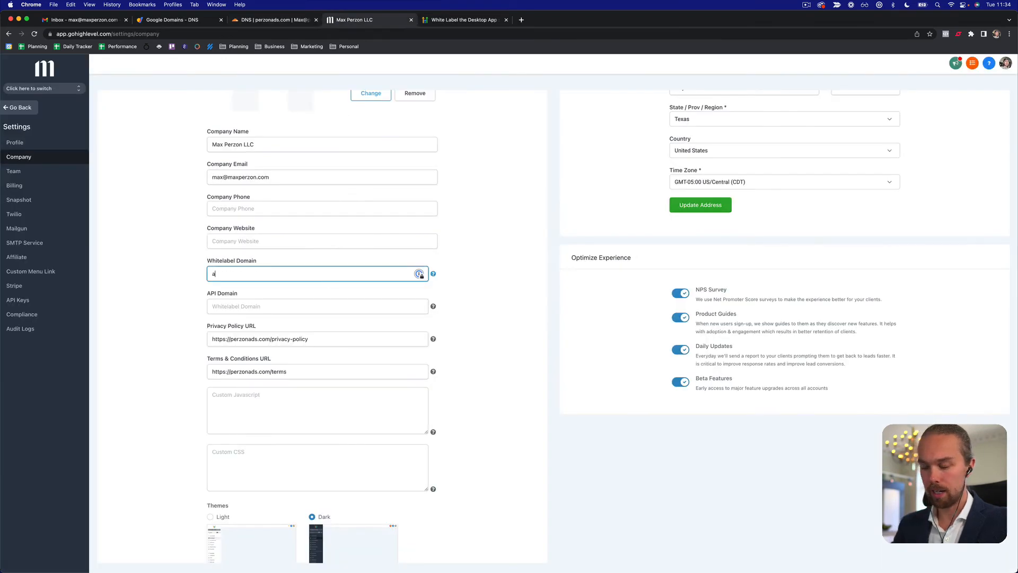
type("pp.perzonads.com")
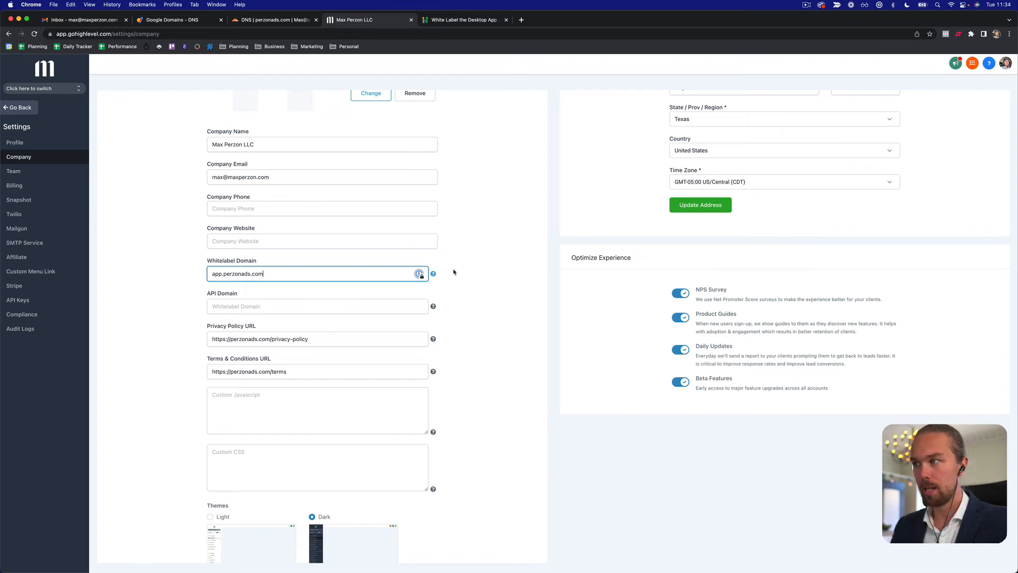
scroll(453, 272, "down", 2)
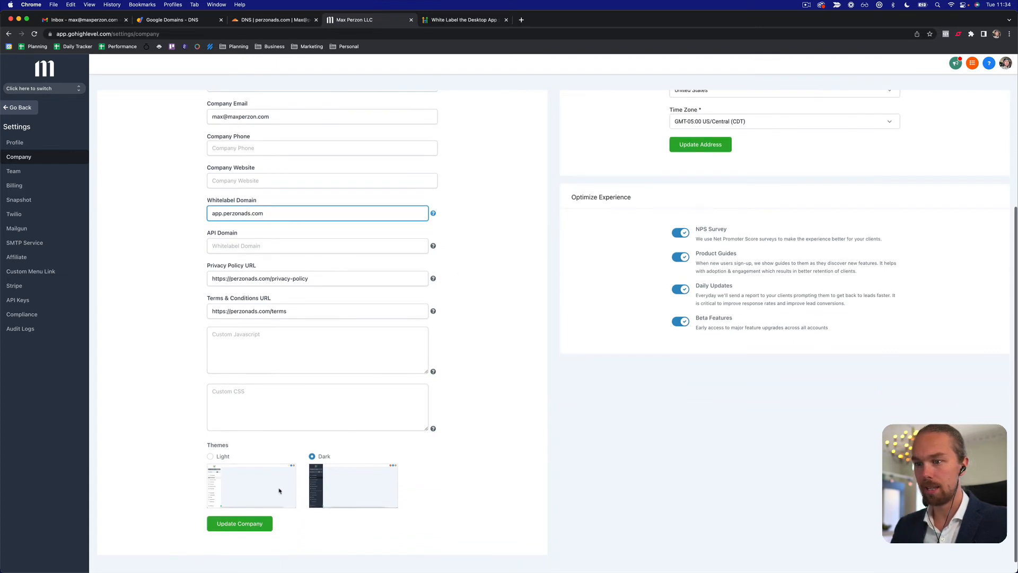
left_click(279, 524)
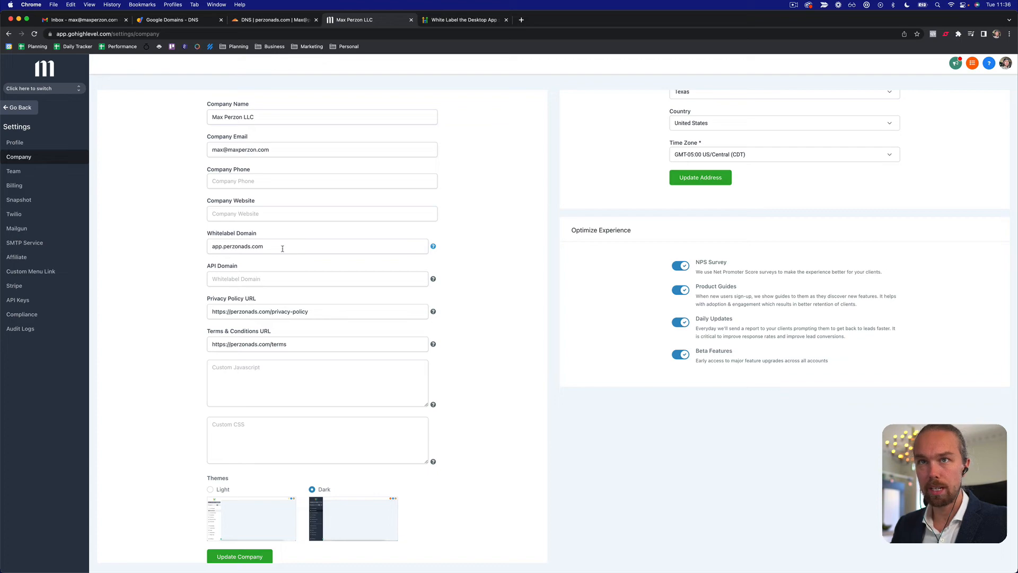
Step: Load app.perzonads.com in a new browser tab to test the white-label domain
key("super+t")
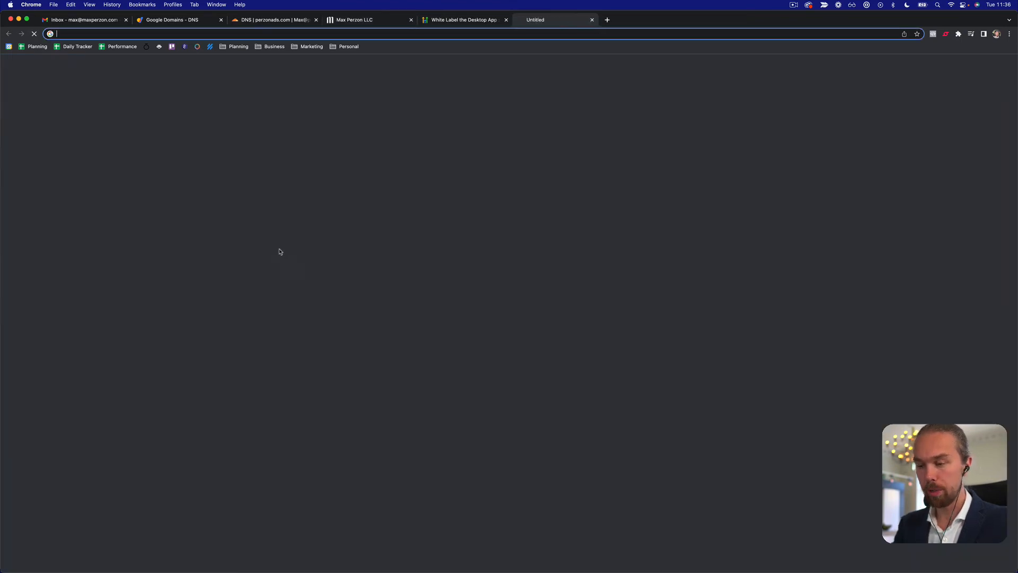
type("app.perzonads.com")
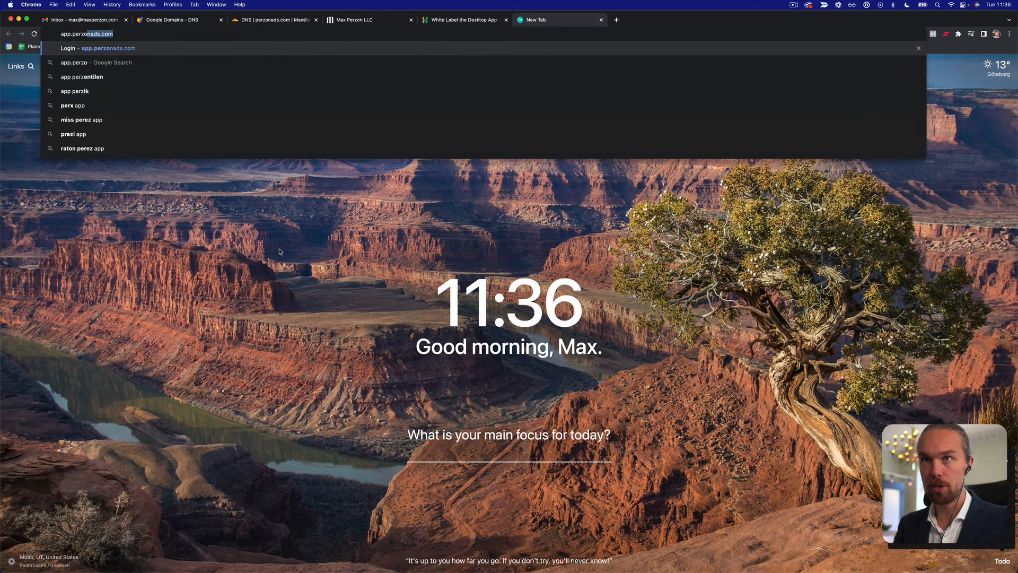
key("Return")
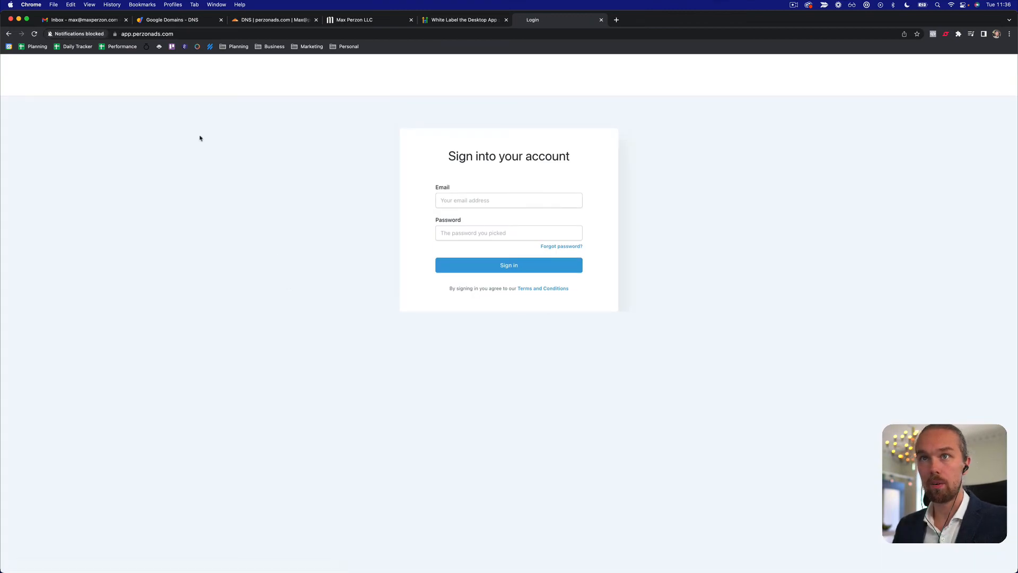
Step: Sign in with the account email and password
left_click(465, 197)
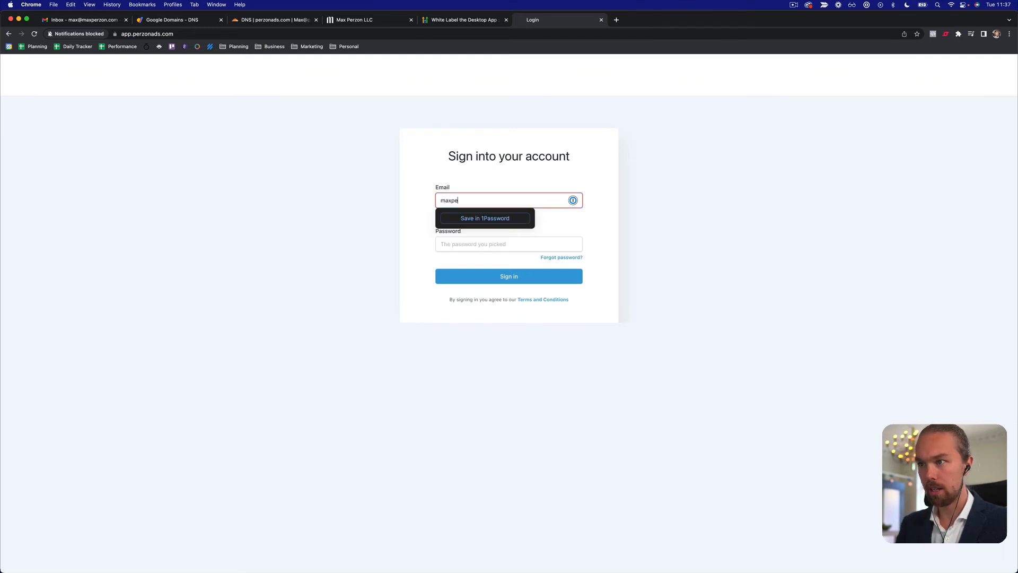
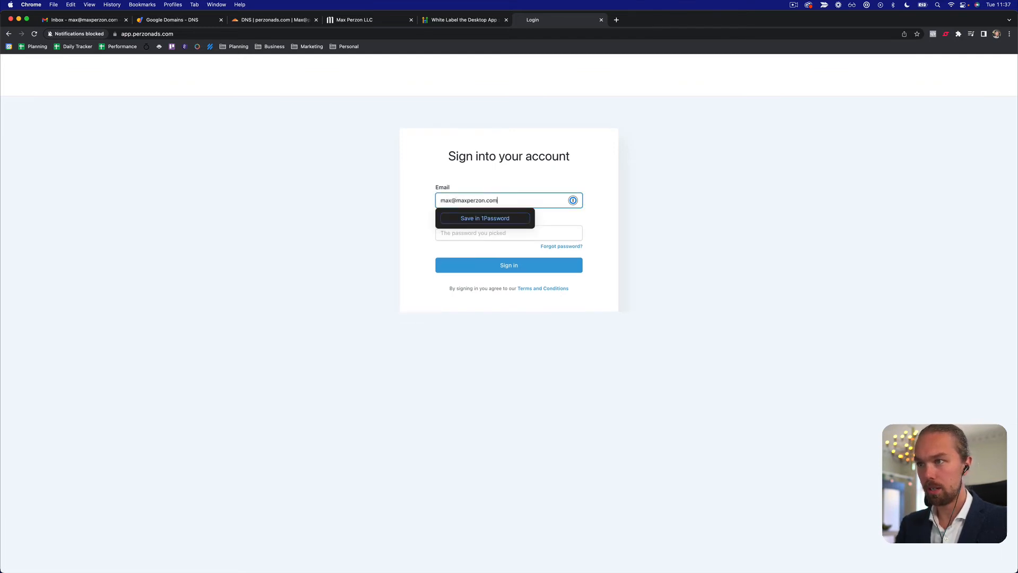
key("Tab")
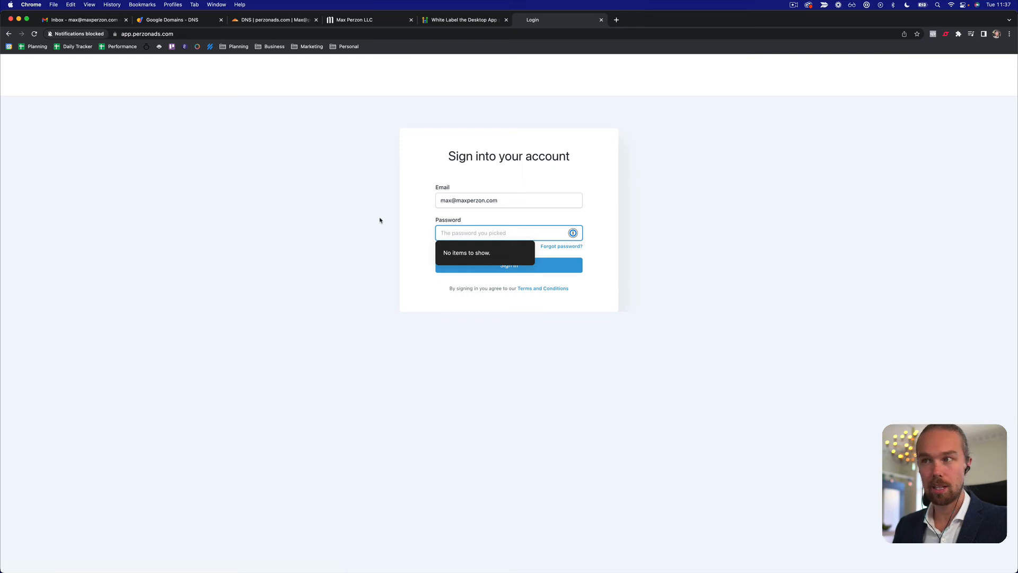
type("•••")
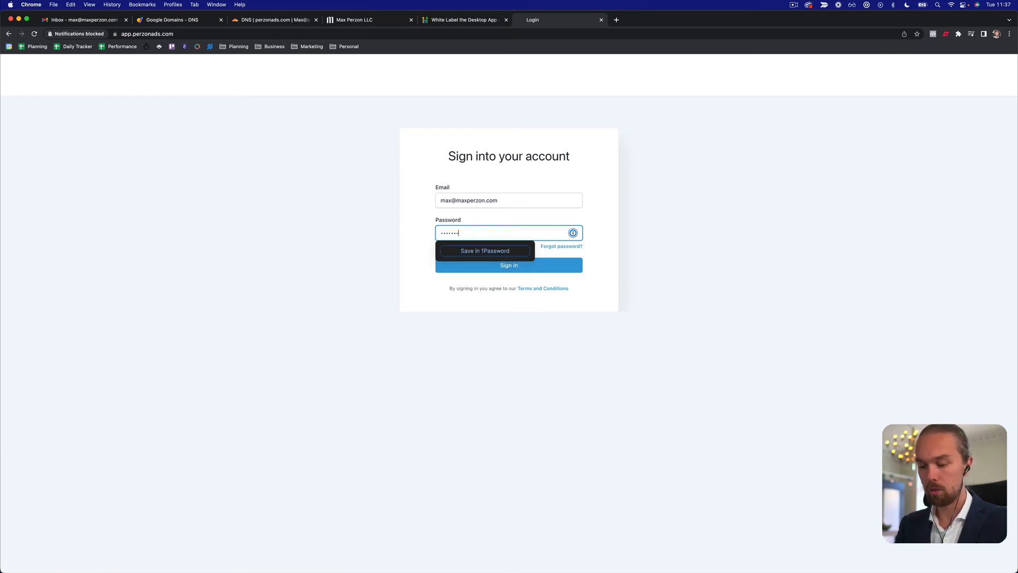
left_click(495, 267)
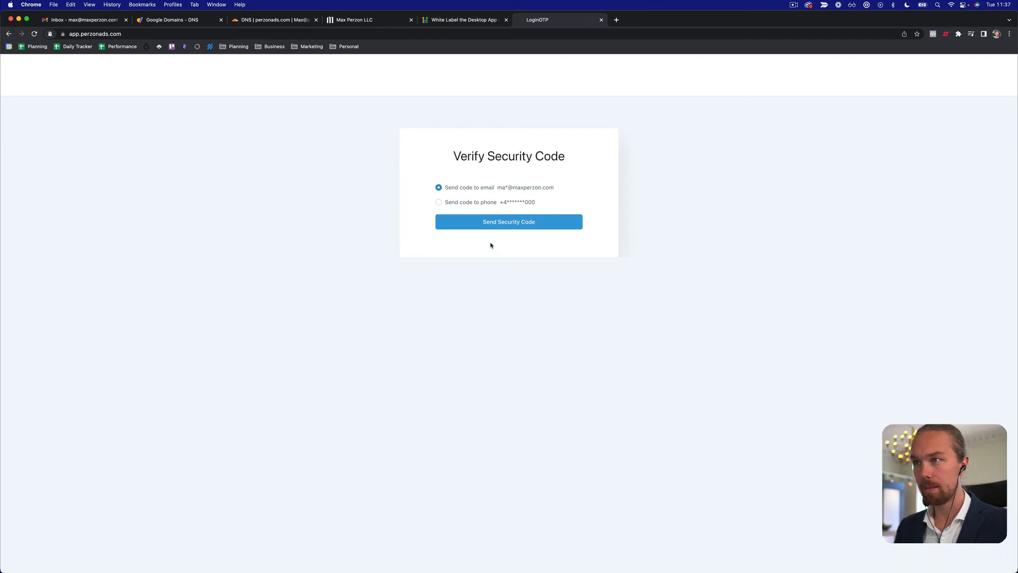
Step: Request the login security code and select it in the Gmail message
left_click(496, 225)
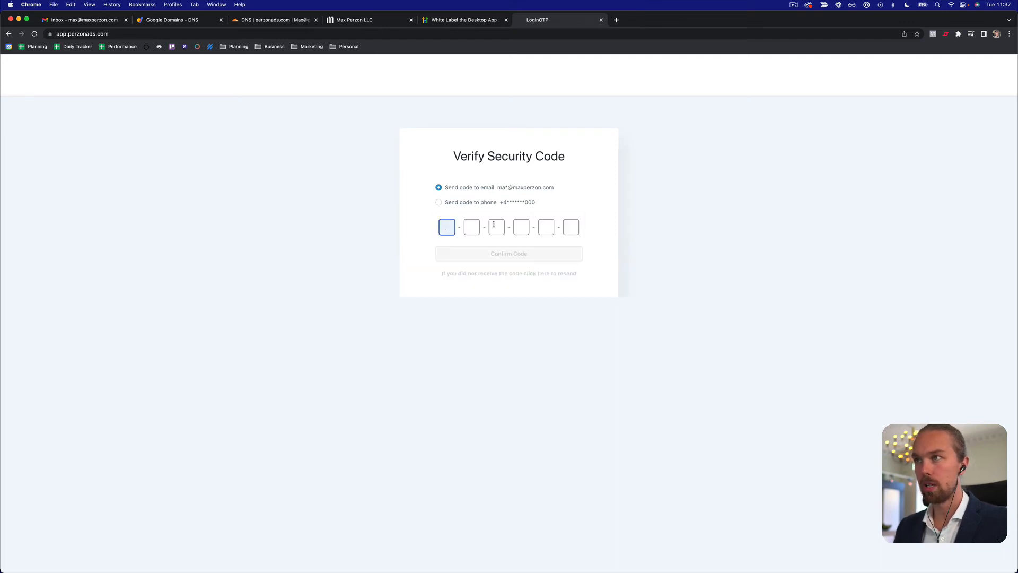
key("super+t")
type("gm")
key("super+w")
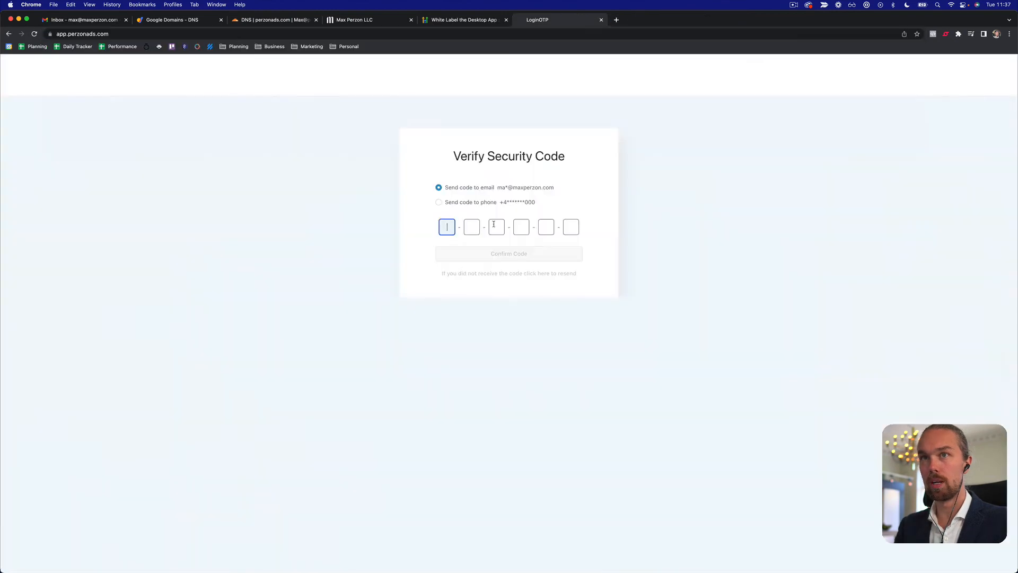
key("super+1")
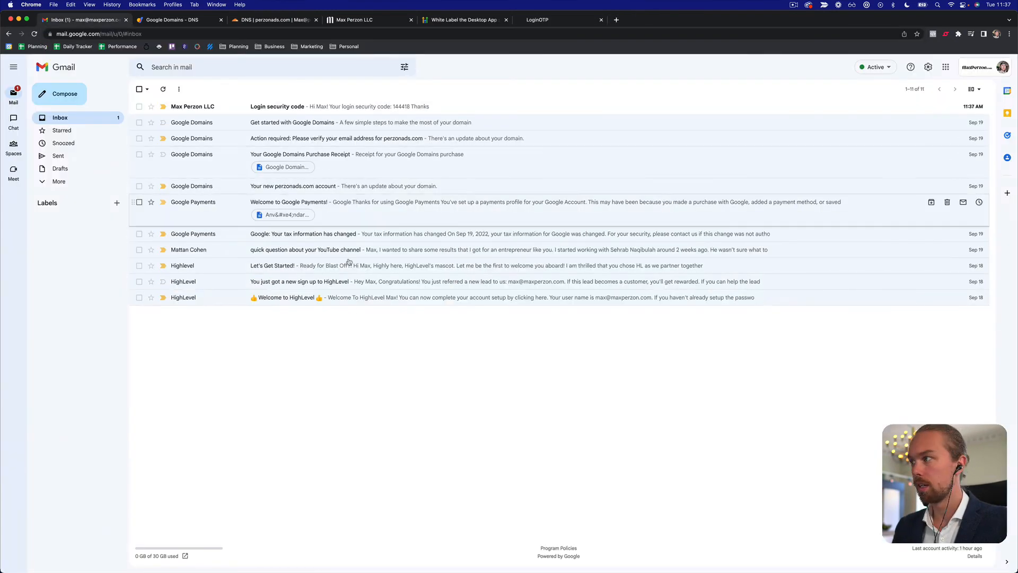
left_click(238, 107)
left_click_drag(233, 168, 218, 168)
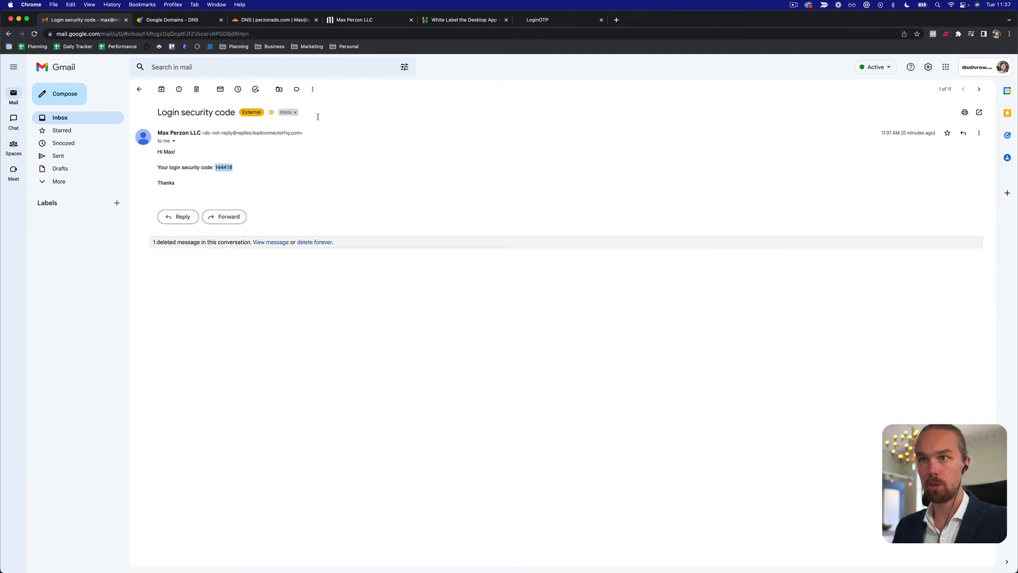
Step: Paste the code into the verification boxes, confirm it, and dismiss the notification prompt
left_click(546, 20)
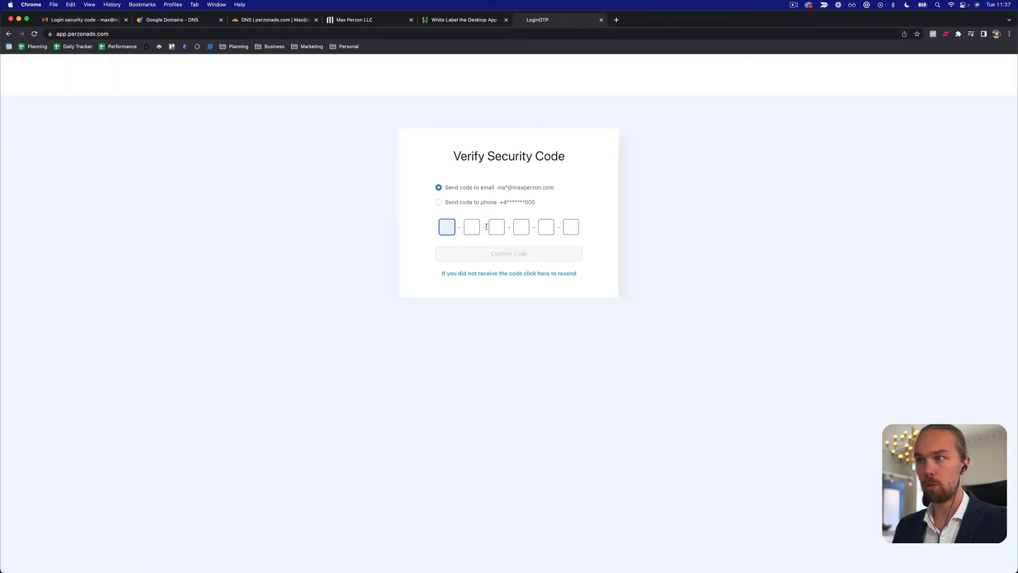
left_click(478, 253)
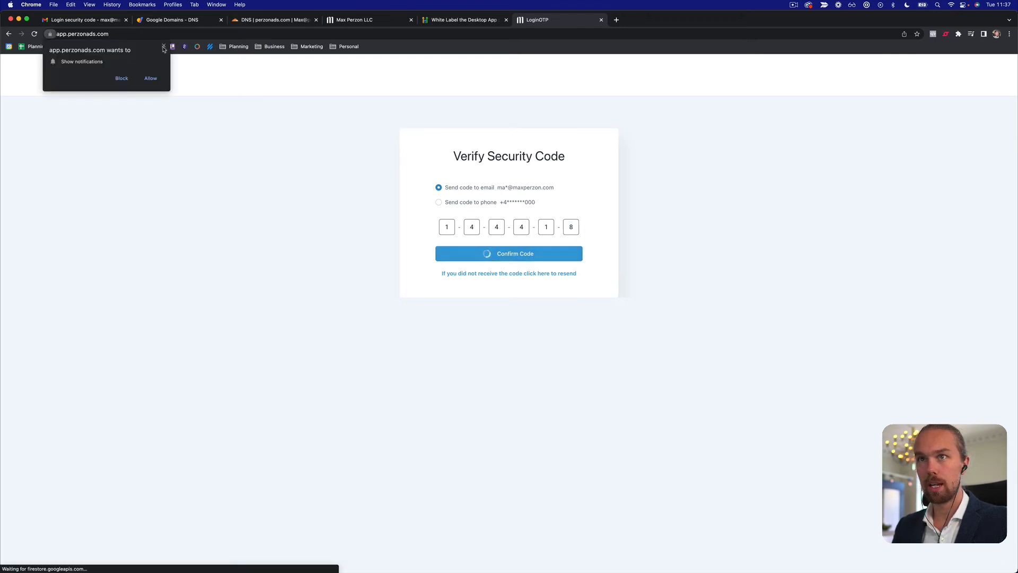
left_click(164, 46)
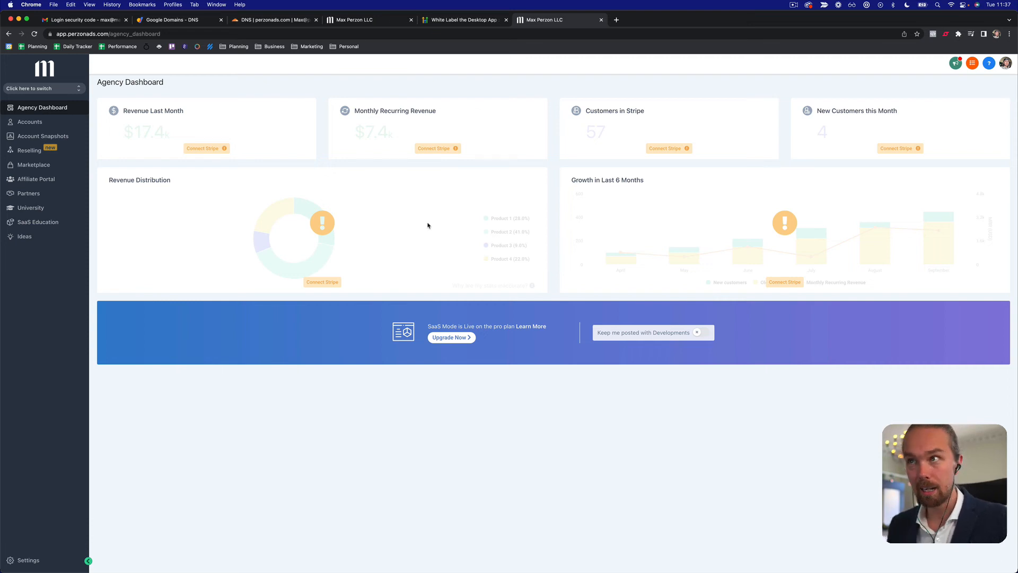
Step: Check the perzonads.com dashboard address and try the account switcher
left_click(89, 34)
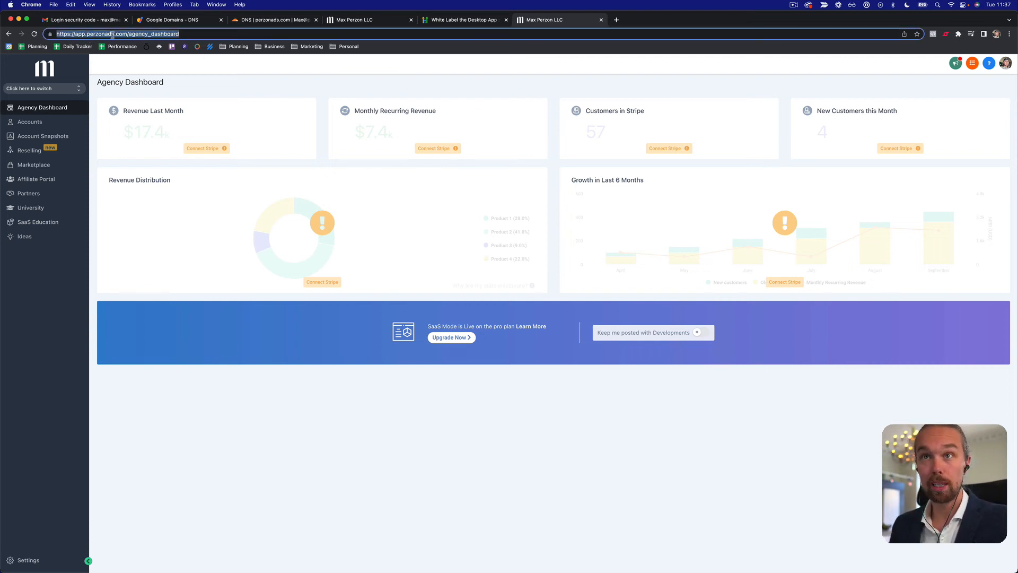
double_click(112, 34)
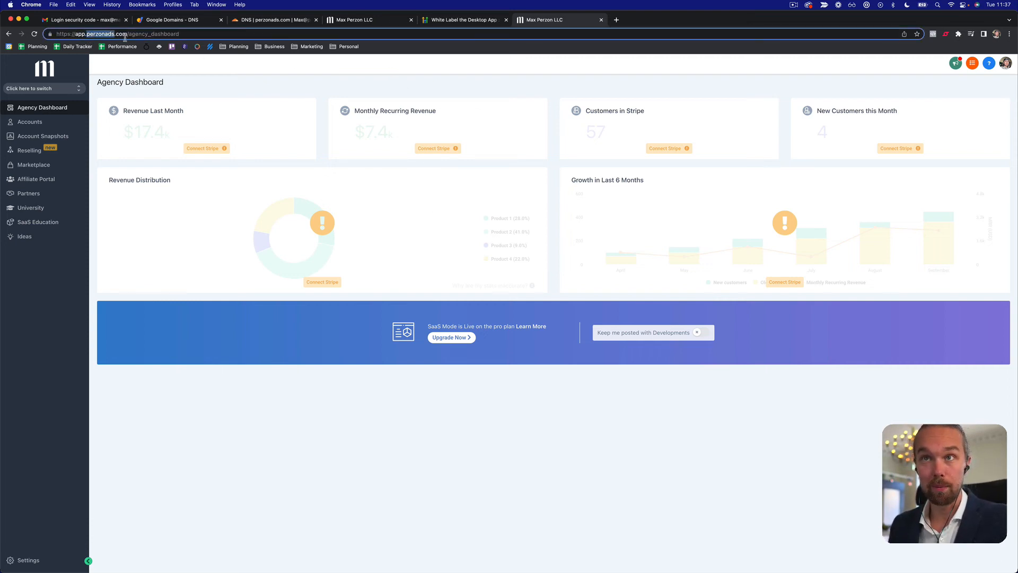
left_click(26, 89)
left_click(63, 104)
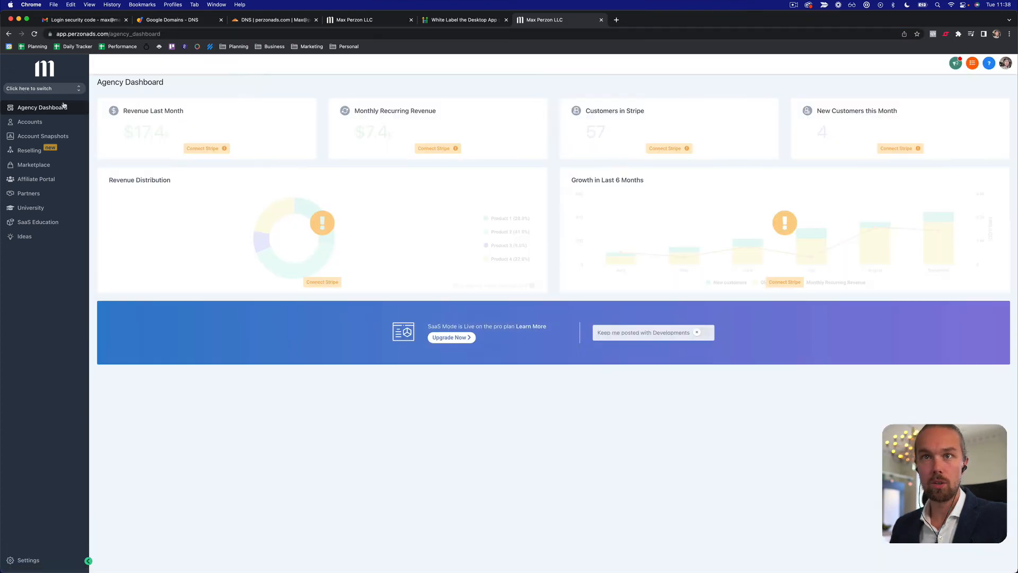
left_click(56, 90)
left_click(268, 140)
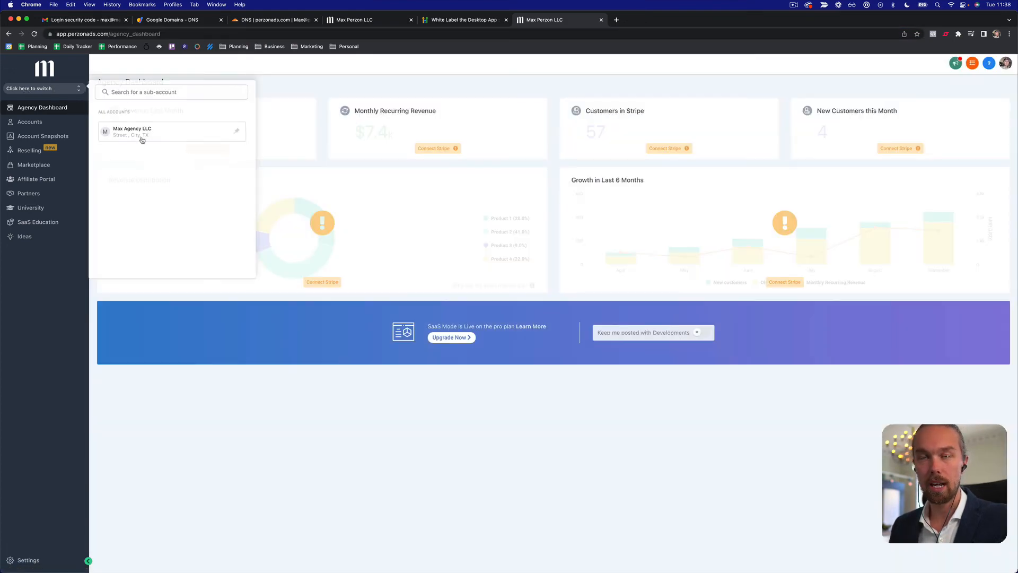
Step: Open the Accounts page, close the duplicate company settings tab, and return to Chrome
left_click(57, 123)
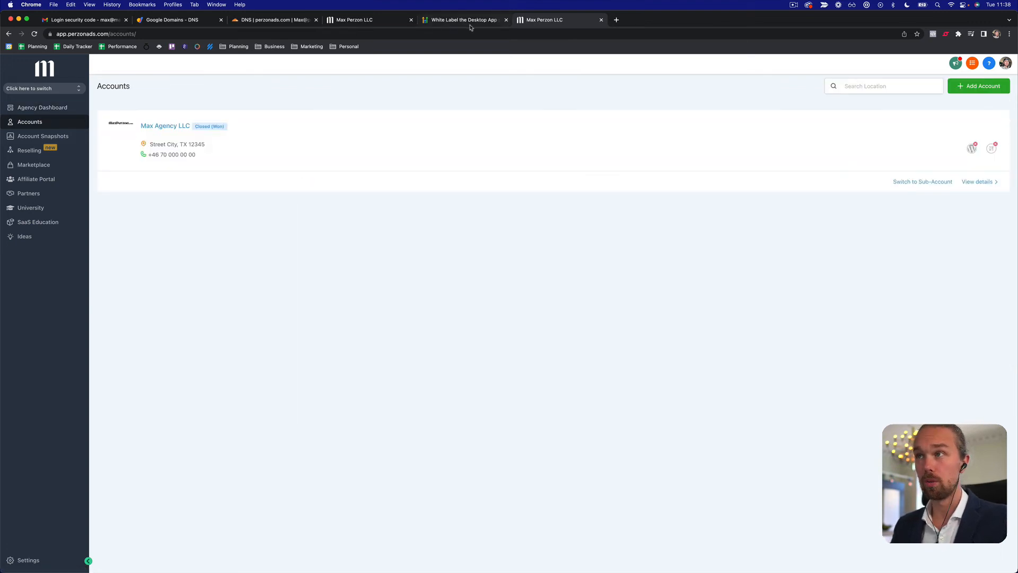
left_click(392, 21)
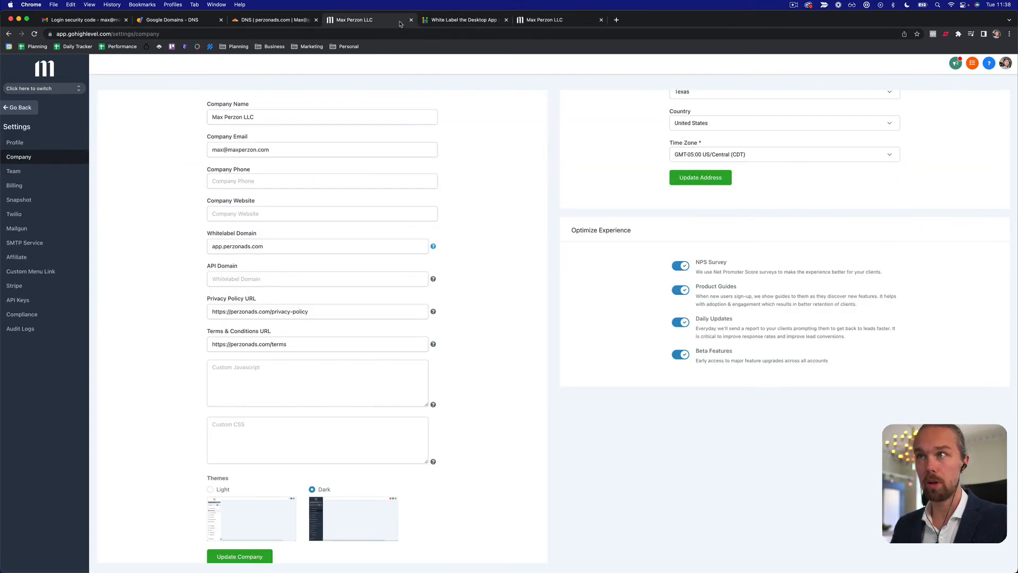
left_click(410, 21)
left_click_drag(443, 24, 373, 25)
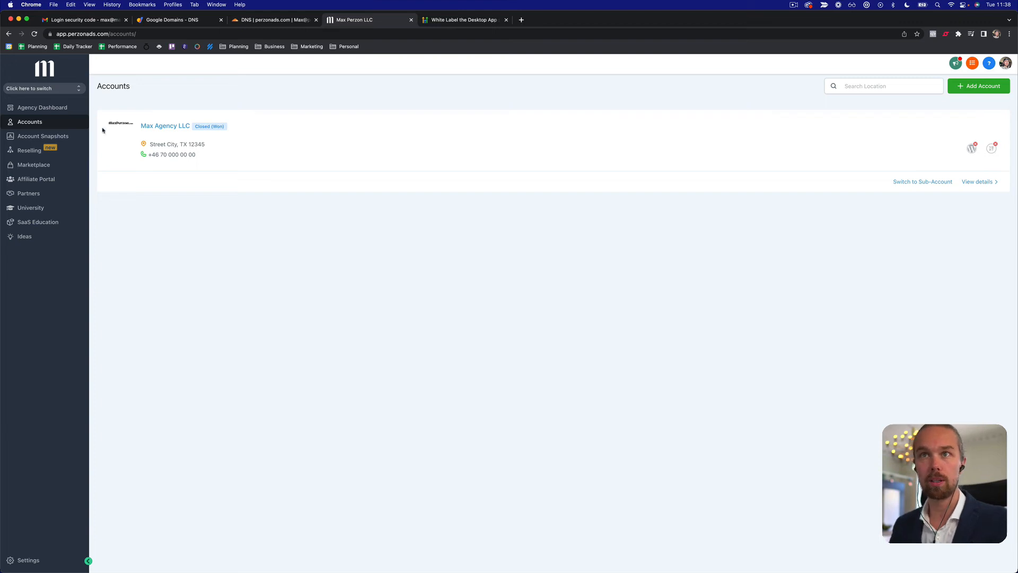
left_click(98, 34)
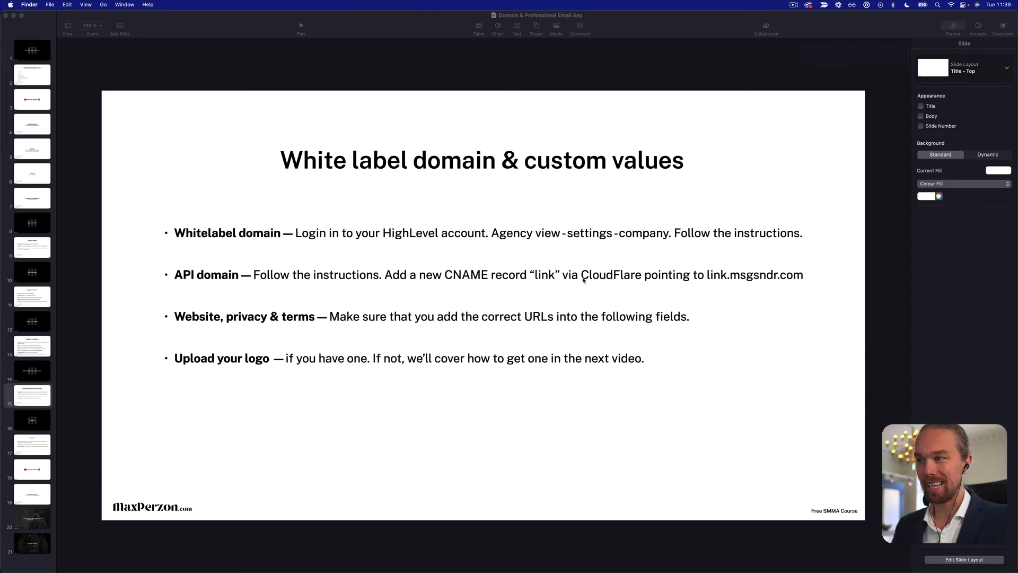
key("super+Tab")
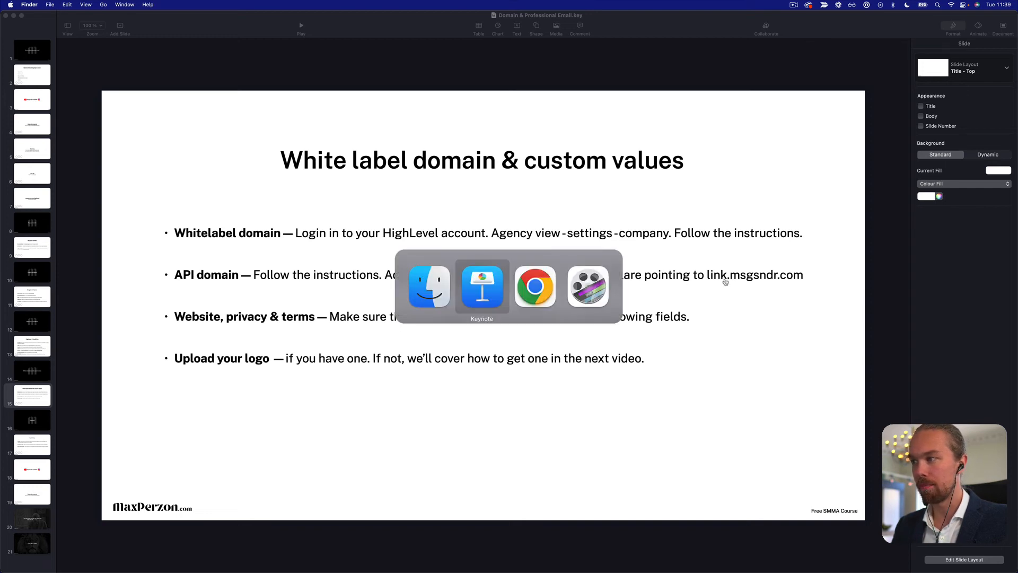
key("super+Tab")
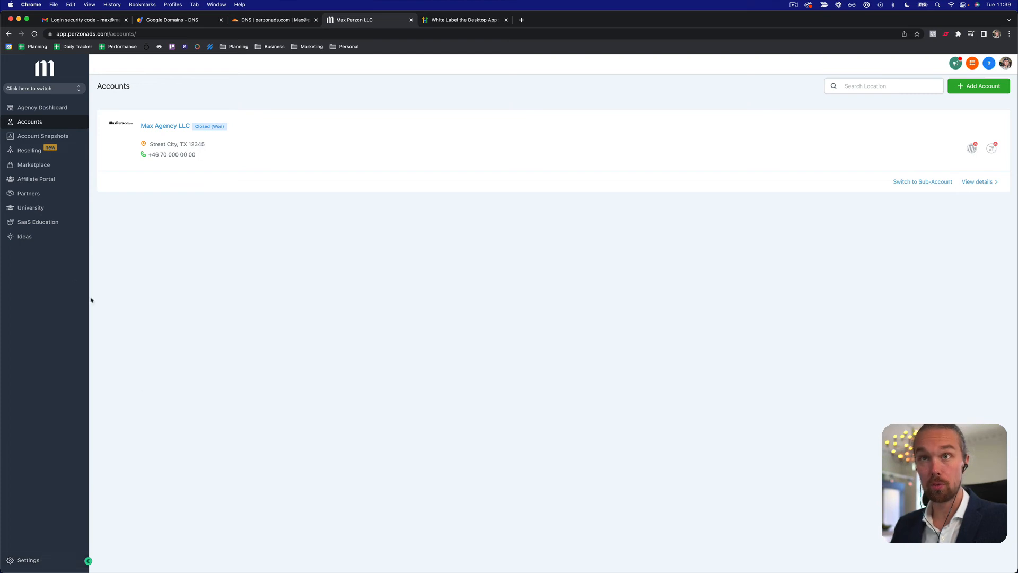
Step: Open the Company settings and locate the API Domain field
left_click(36, 561)
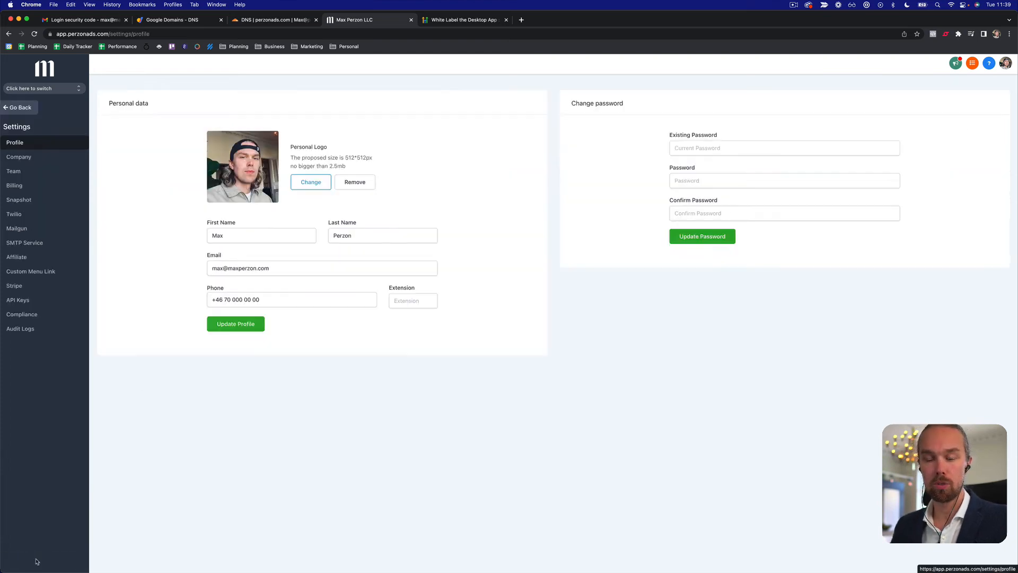
left_click(38, 158)
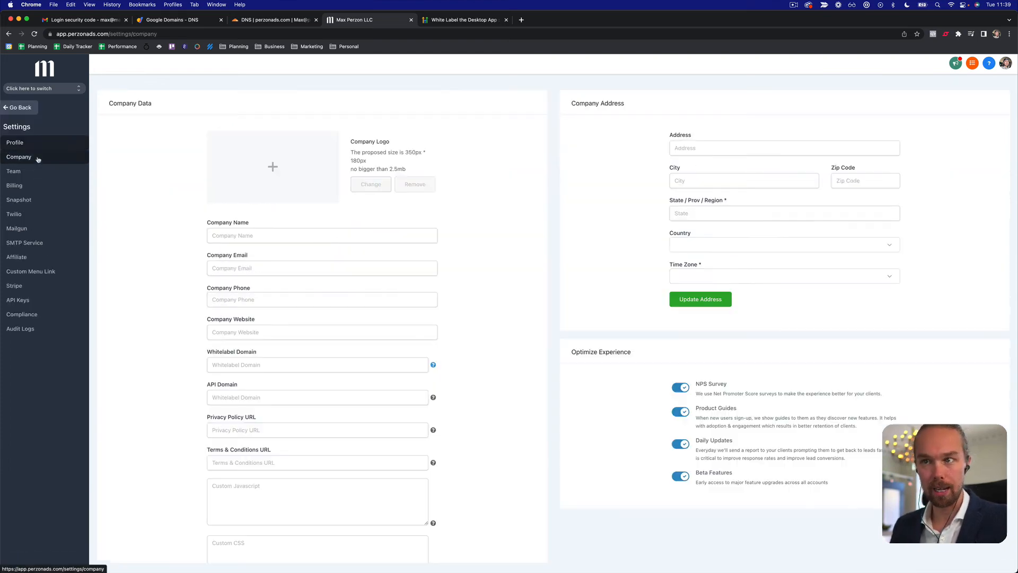
double_click(228, 387)
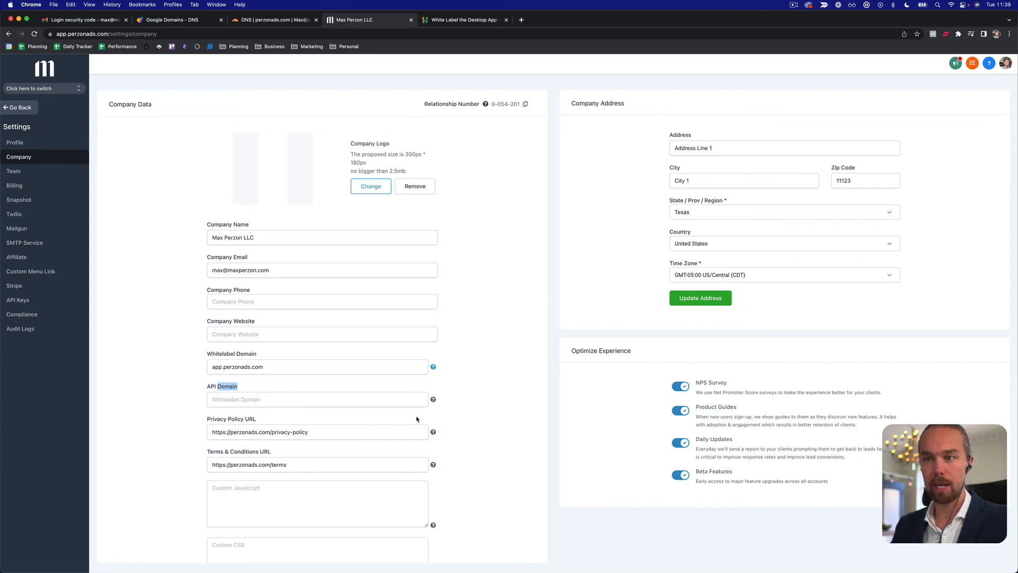
Step: Select the CNAME target link.msgsndr.com from the API Domain help tip
mouse_move(434, 401)
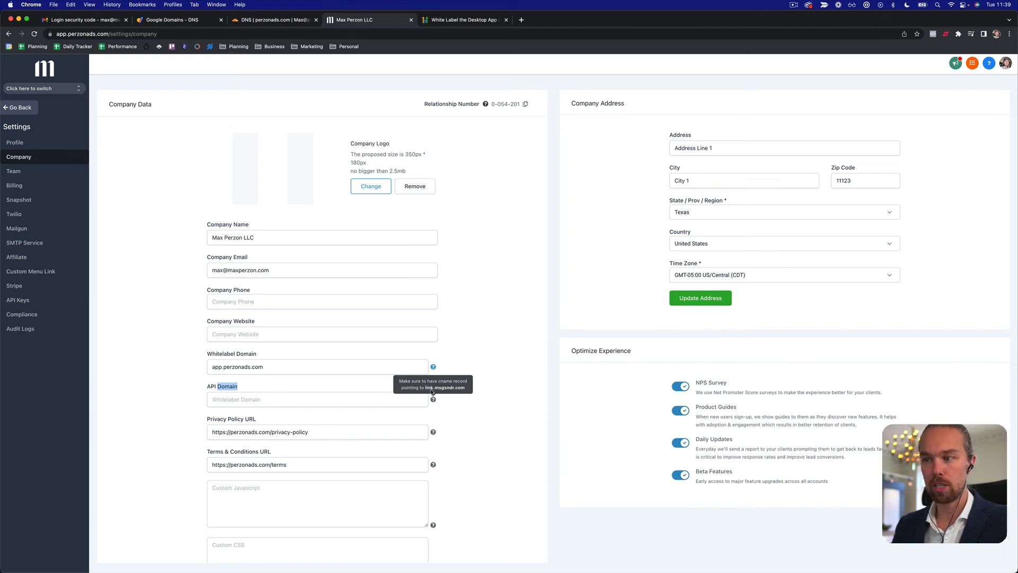
left_click_drag(433, 387, 426, 387)
double_click(430, 388)
key("super+c")
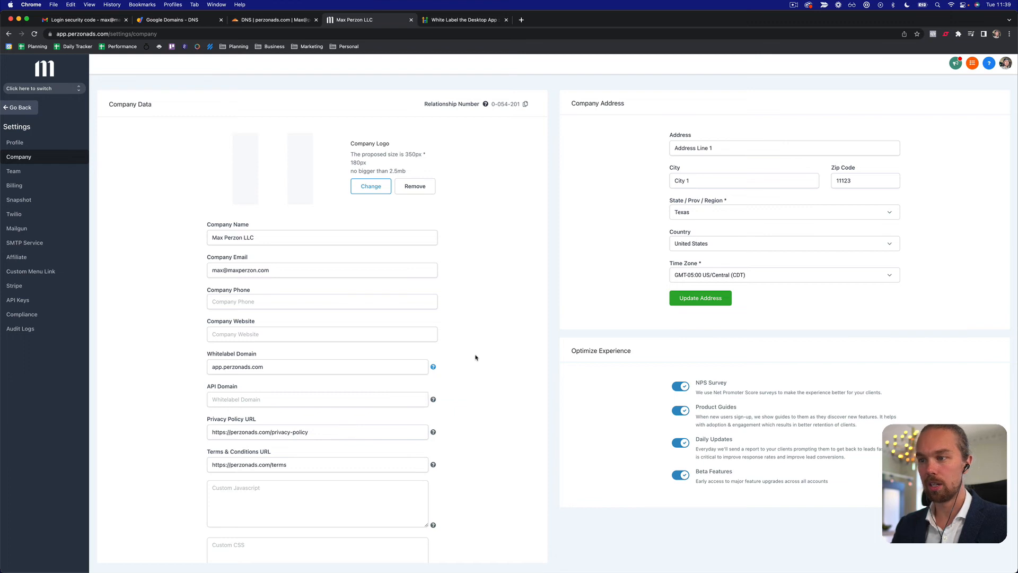
left_click(276, 20)
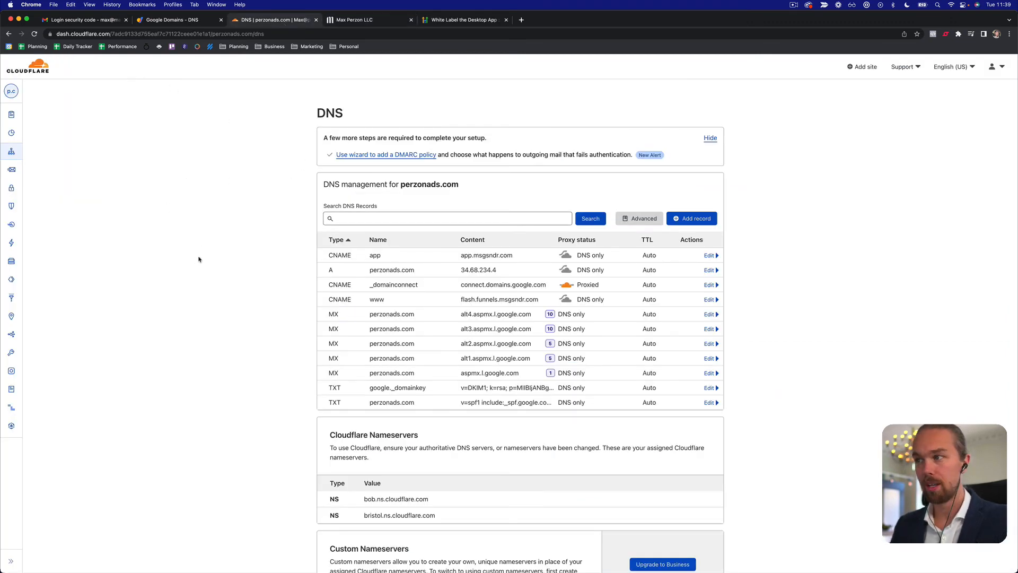
Step: Add a DNS-only Cloudflare CNAME record 'link' pointing to link.msgsndr.com
left_click(690, 224)
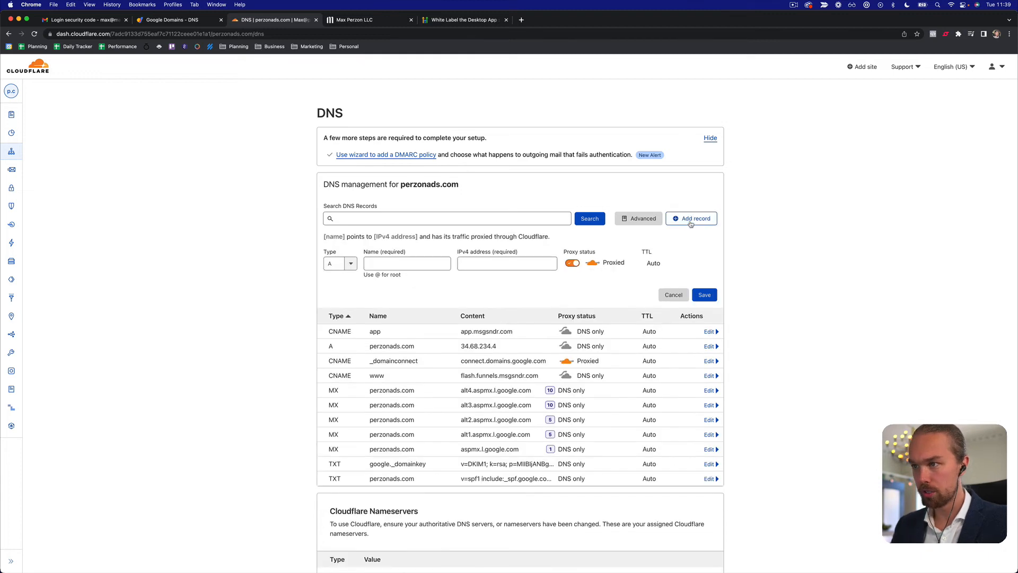
left_click(389, 264)
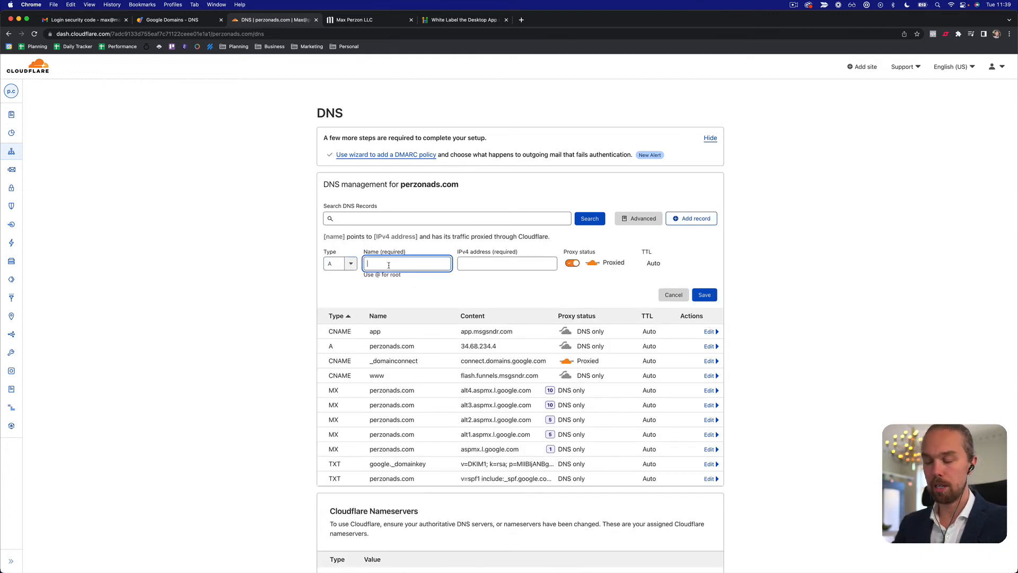
type("link")
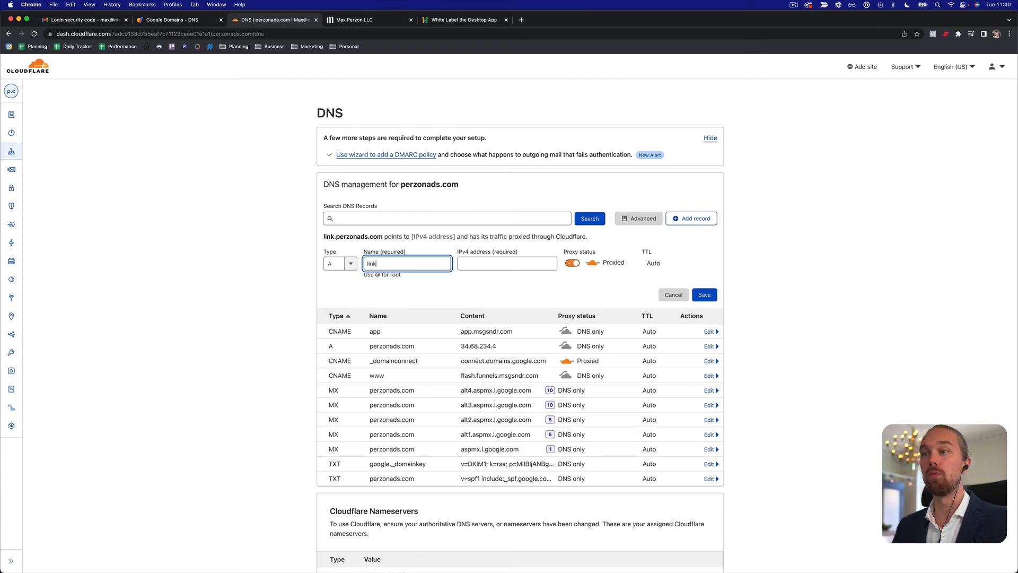
left_click(339, 263)
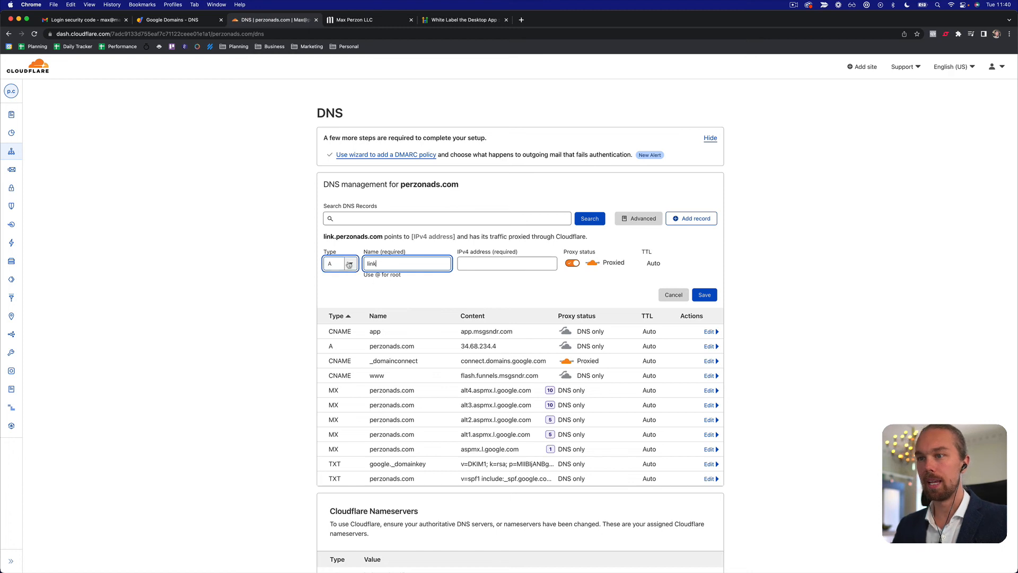
left_click(337, 326)
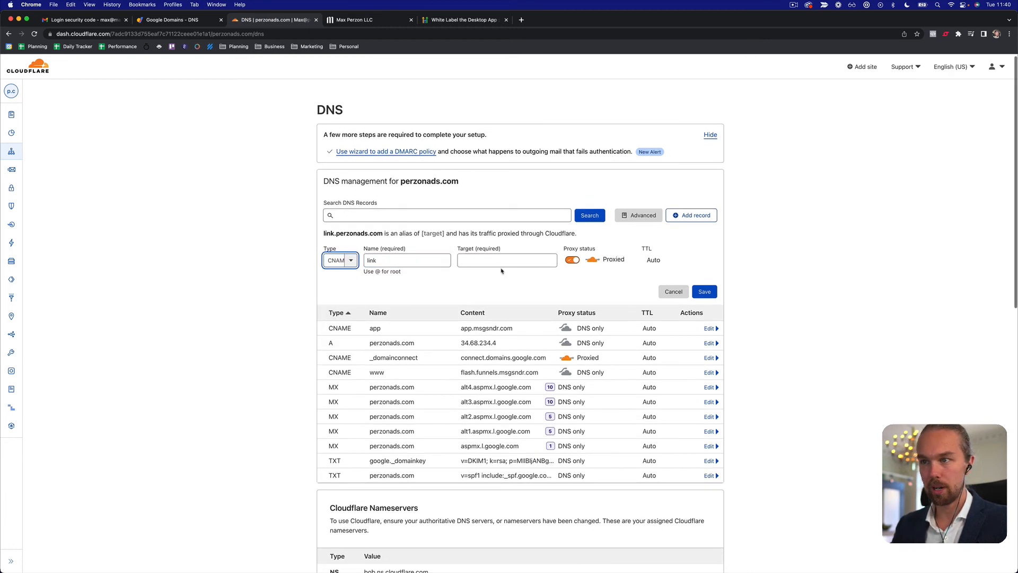
left_click(504, 266)
key("super+v")
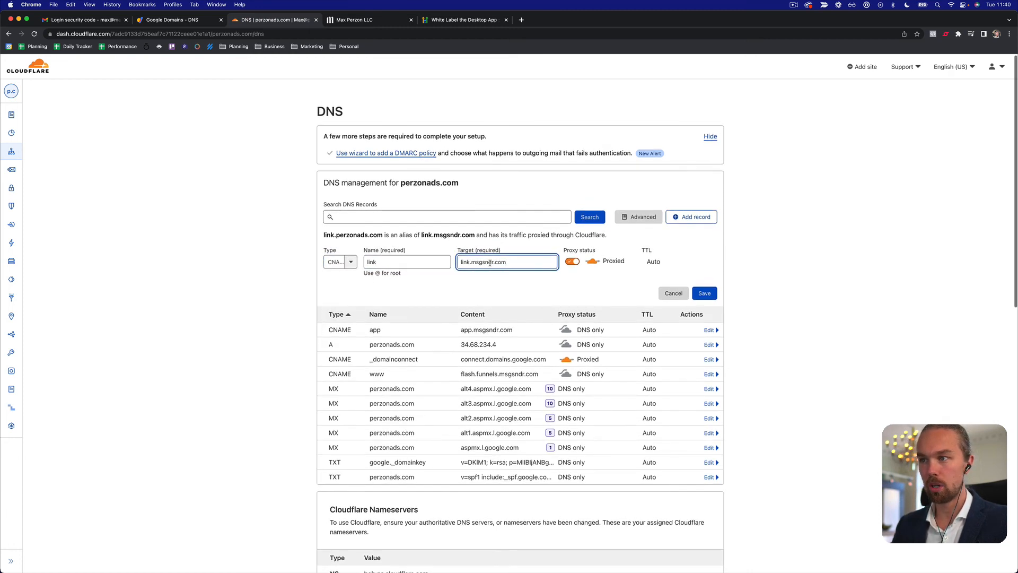
left_click(572, 261)
left_click(704, 293)
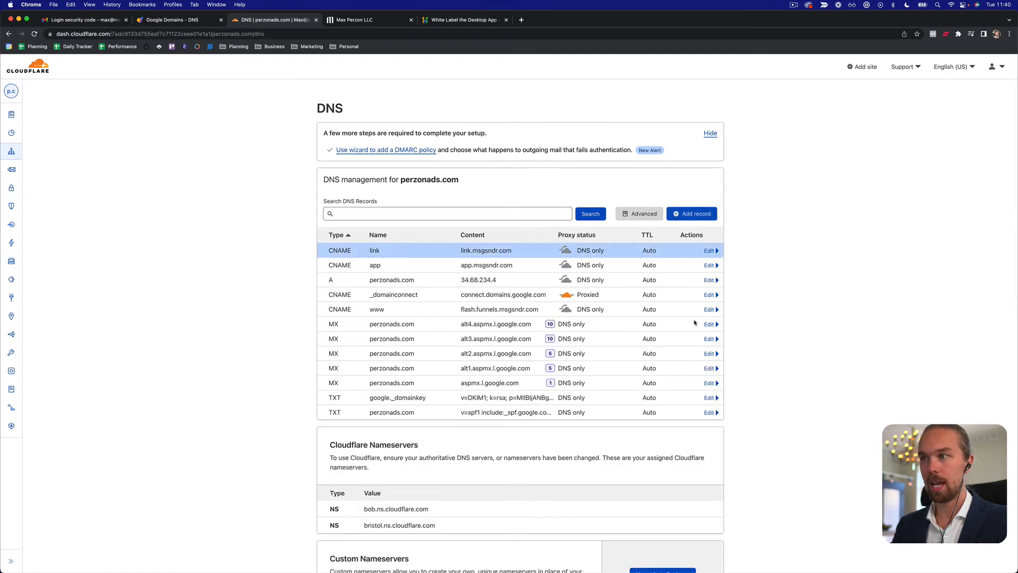
left_click(328, 210)
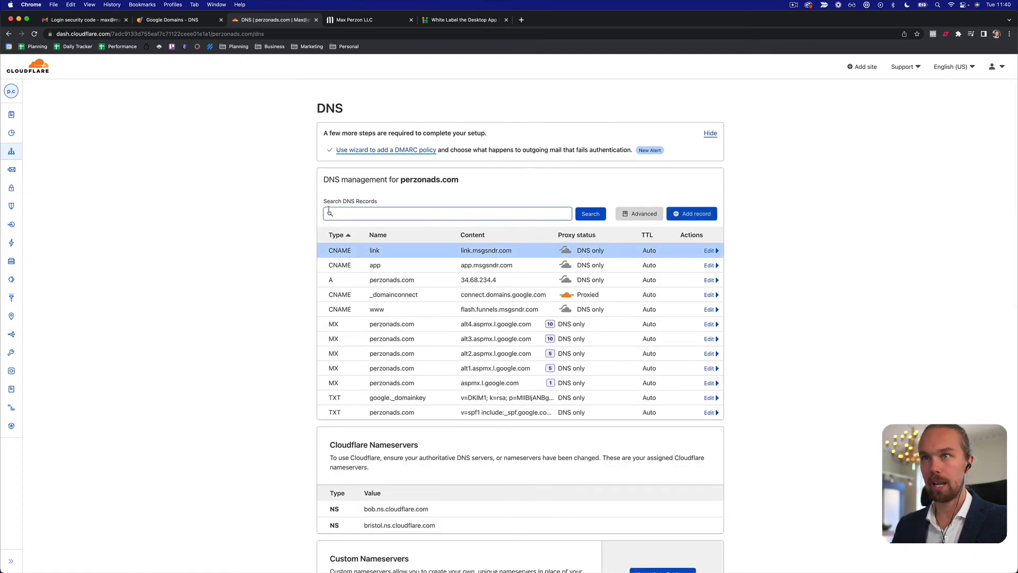
left_click(354, 20)
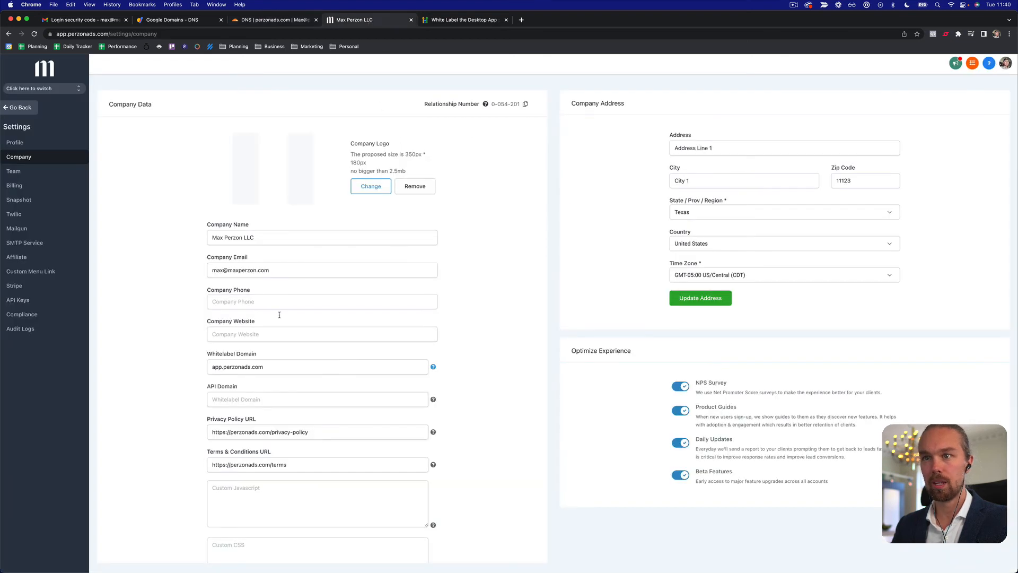
Step: Enter link.perzonads.com as the API Domain
left_click(232, 401)
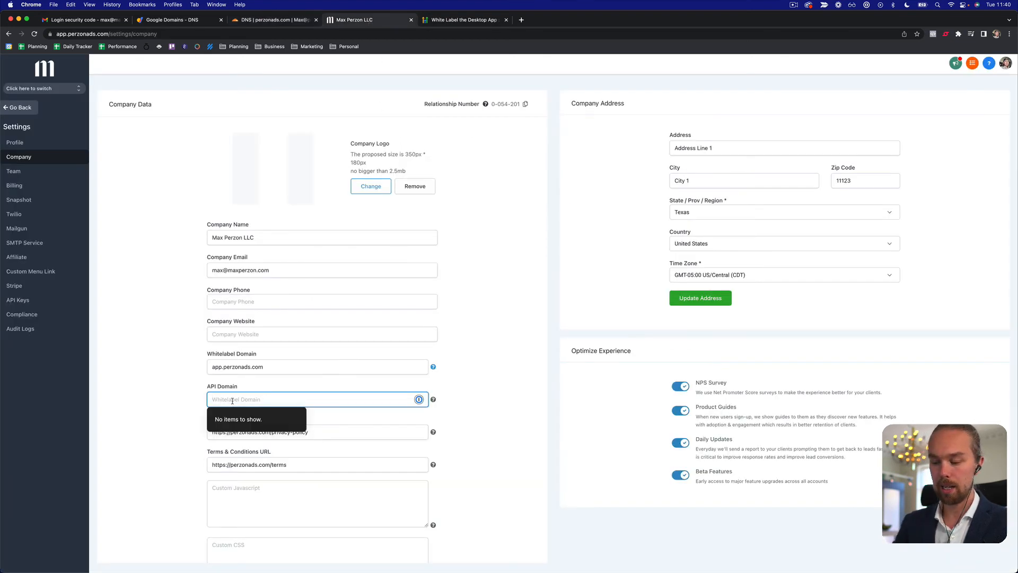
type("link.perzonads.com")
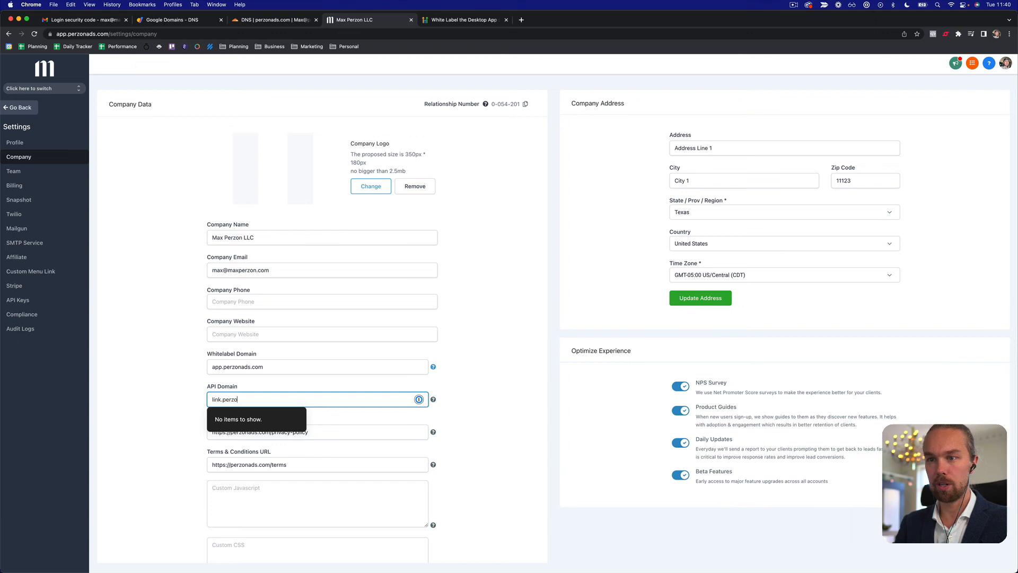
left_click(529, 379)
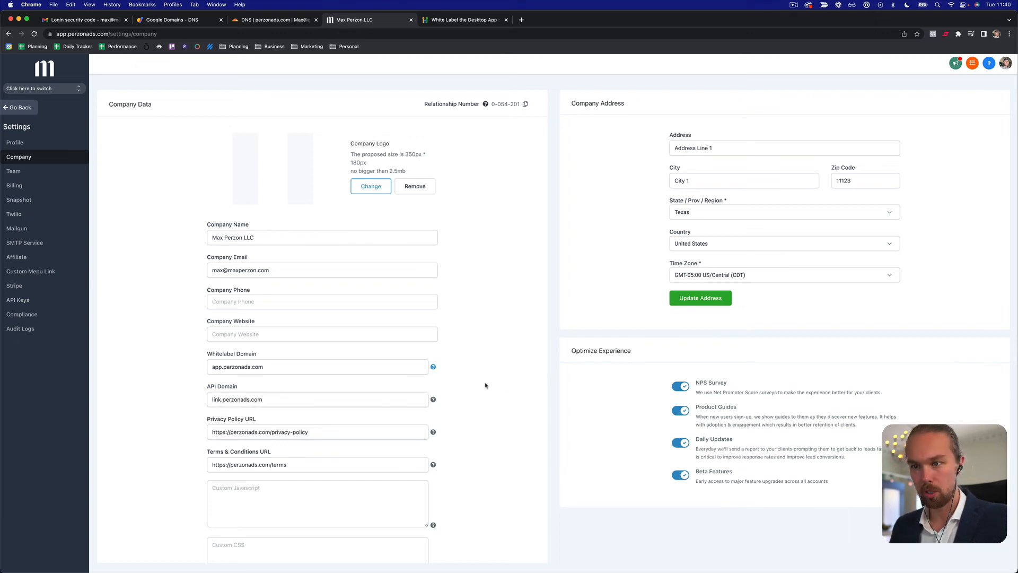
scroll(529, 379, "down", 5)
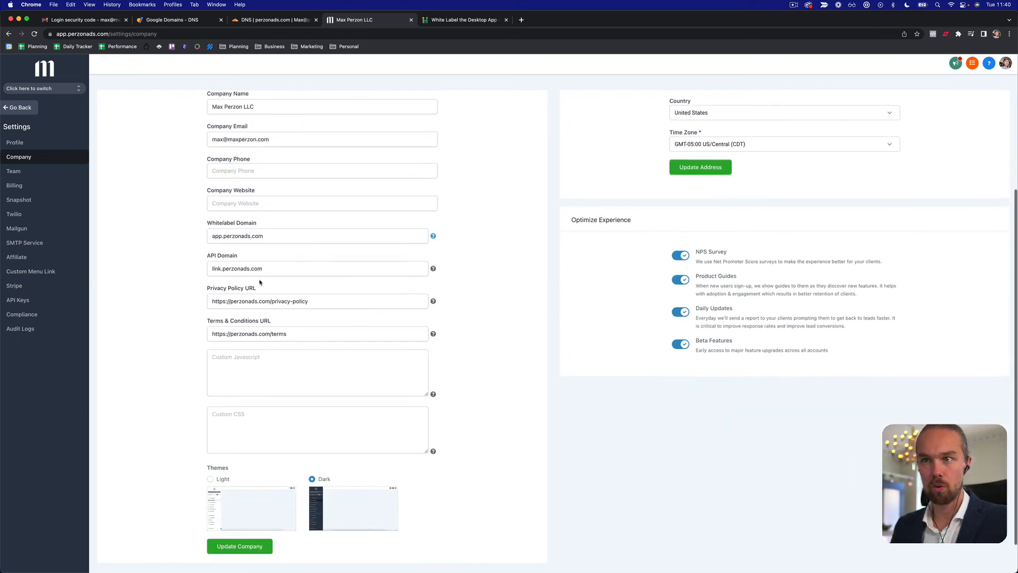
scroll(259, 279, "up", 1)
scroll(268, 366, "down", 1)
scroll(272, 360, "up", 1)
scroll(273, 357, "up", 2)
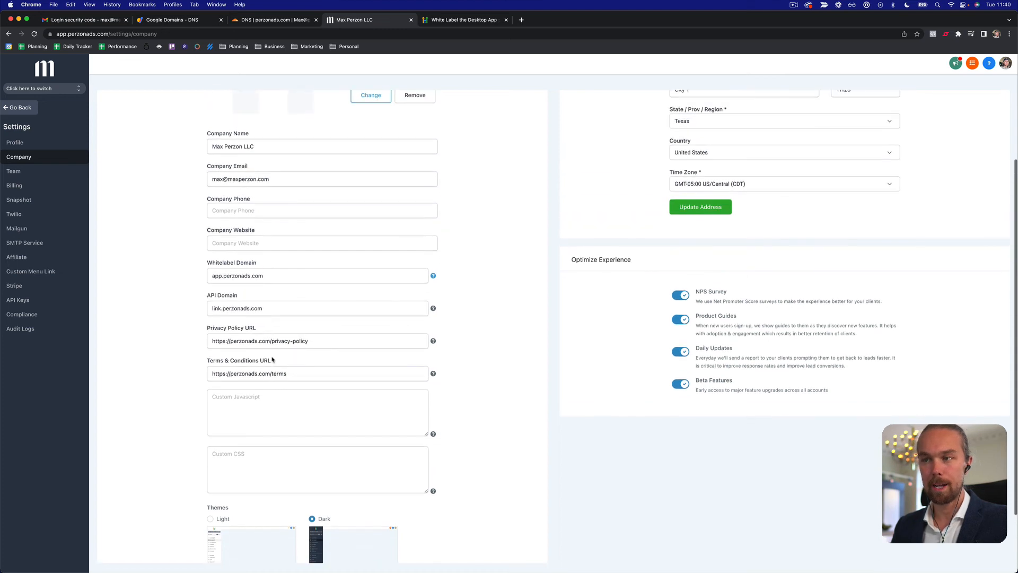
left_click(329, 243)
type("https://")
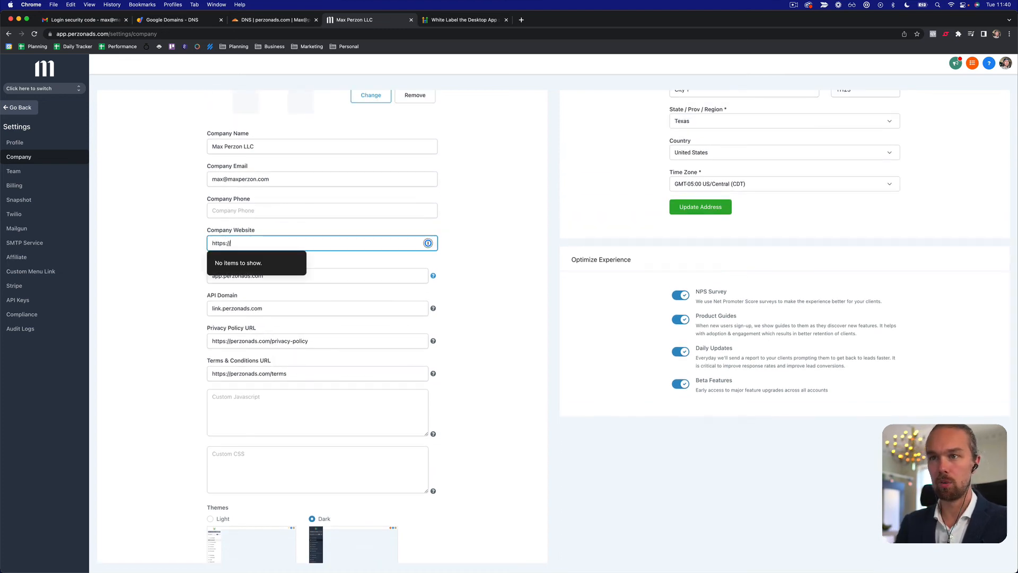
type("perzonads.com")
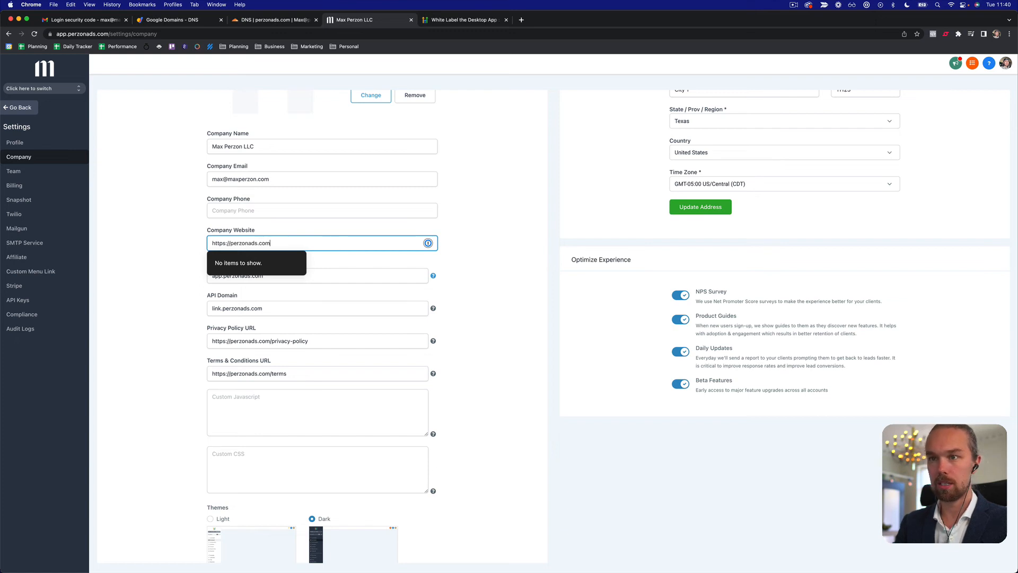
left_click(507, 267)
scroll(275, 482, "down", 2)
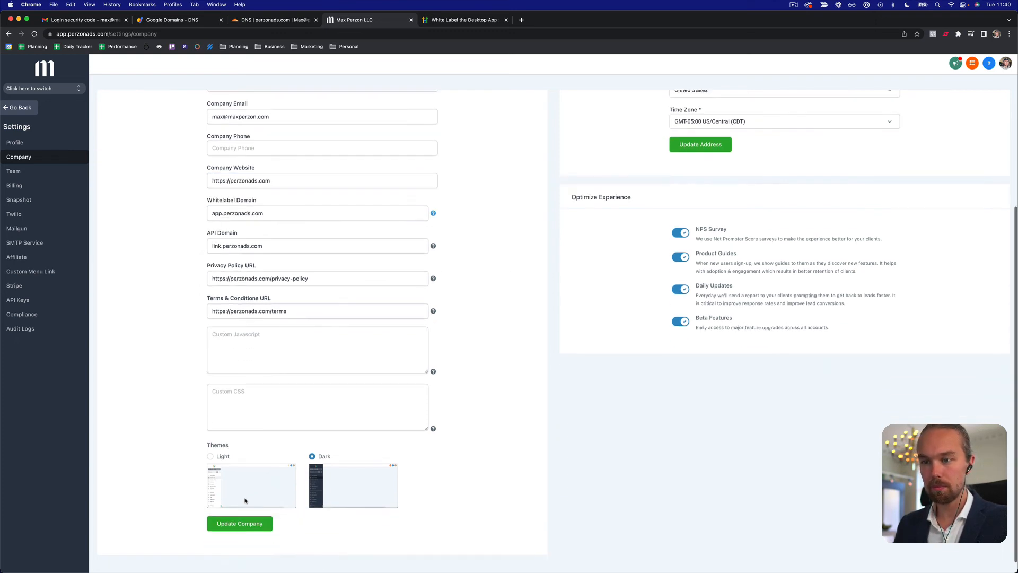
left_click(236, 523)
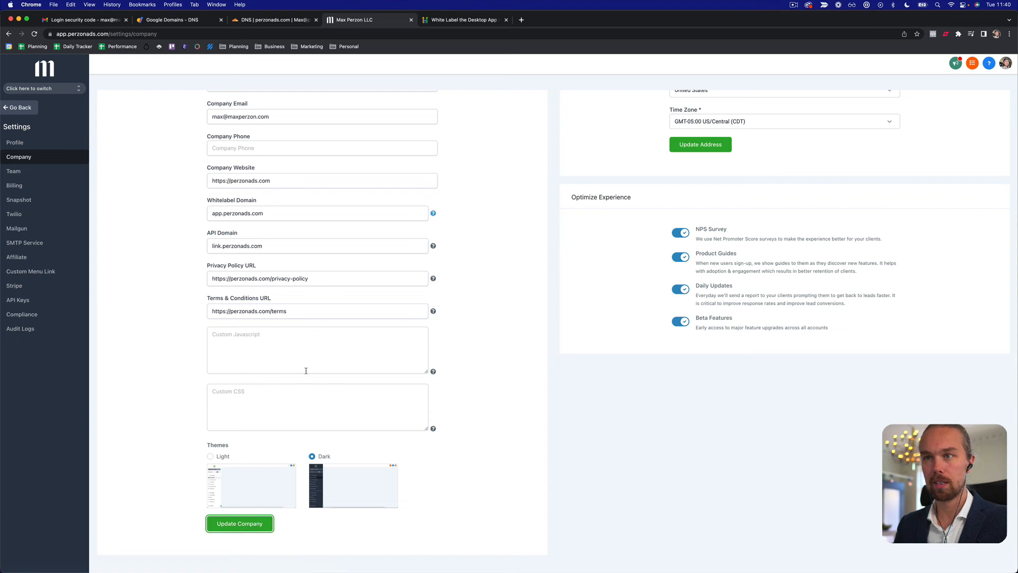
scroll(327, 371, "up", 3)
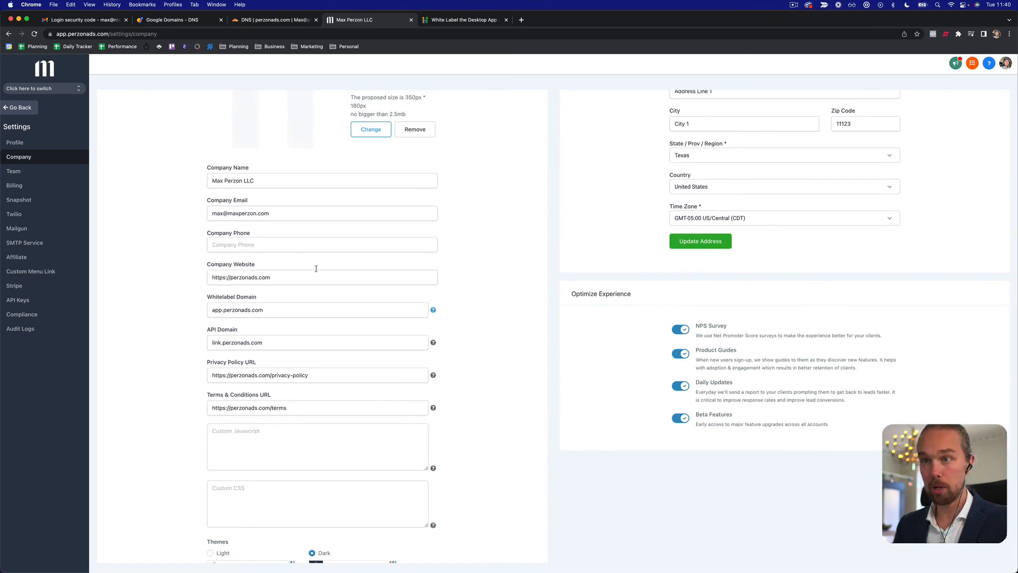
left_click(214, 243)
left_click(178, 230)
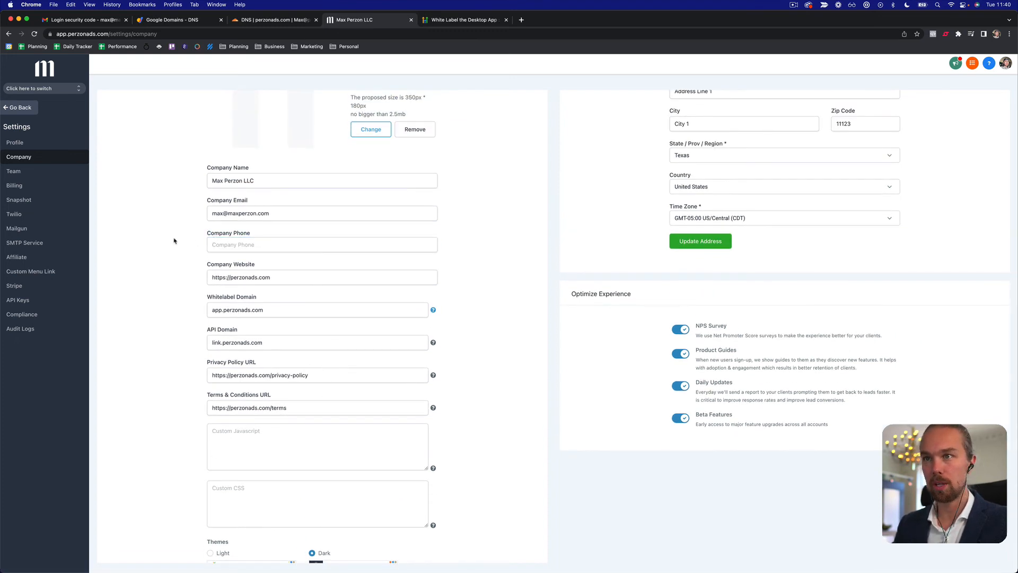
scroll(175, 239, "up", 1)
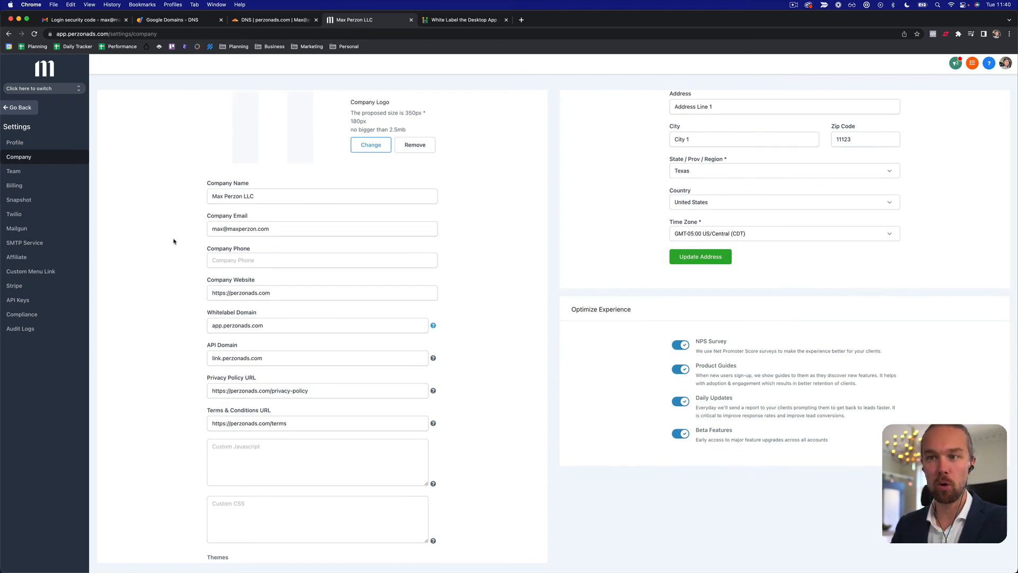
triple_click(226, 345)
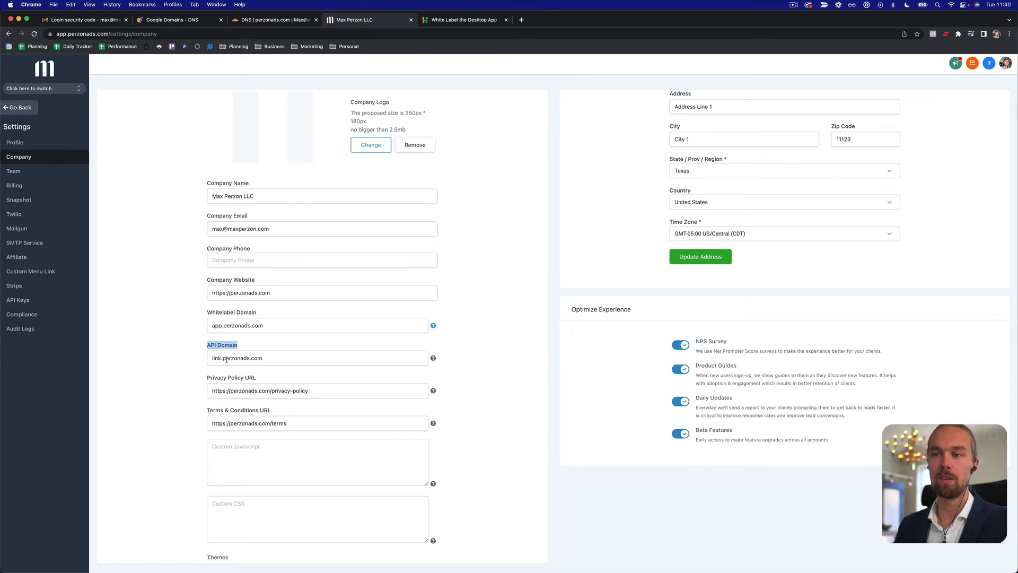
left_click(225, 359)
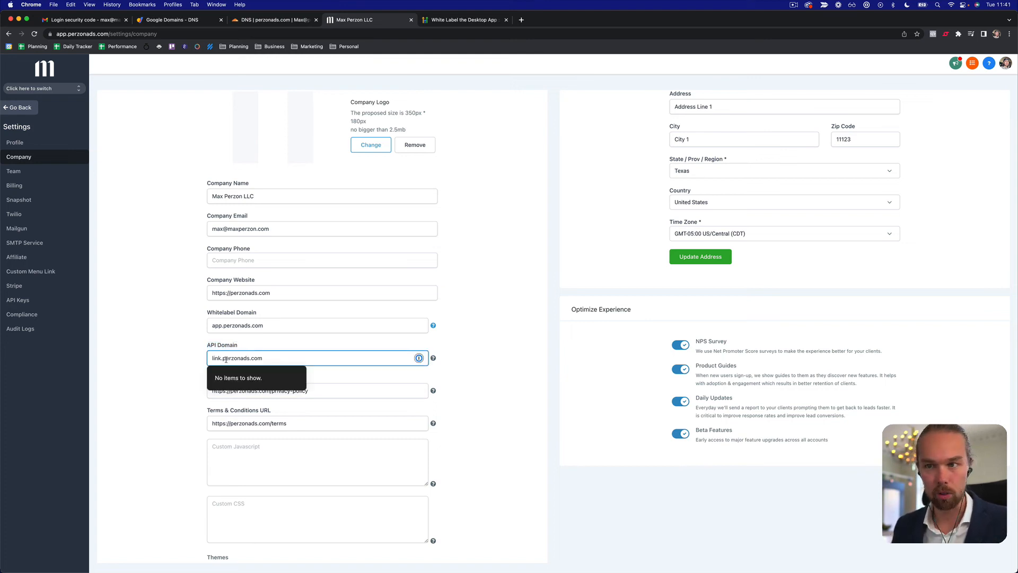
double_click(225, 359)
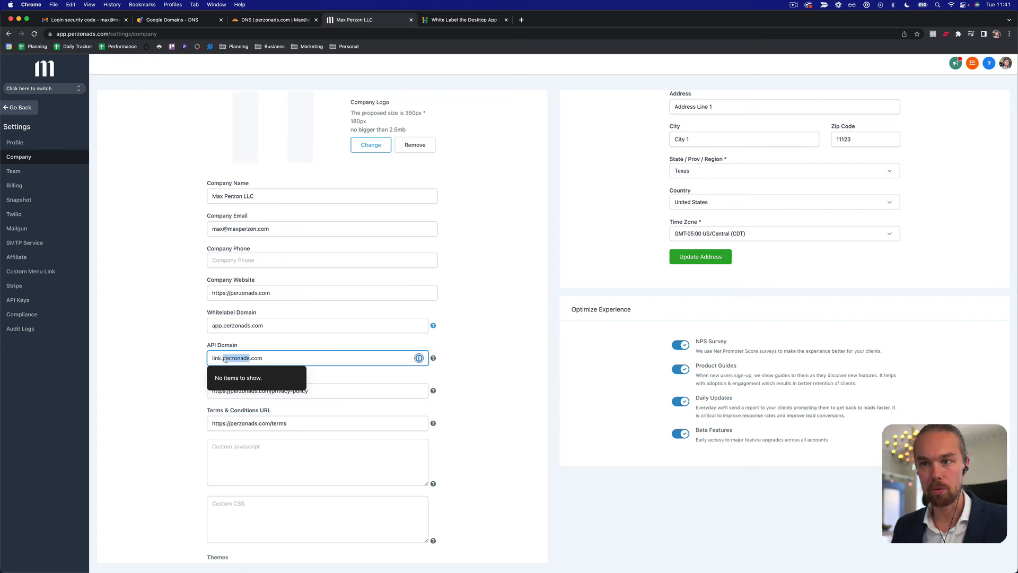
left_click(128, 329)
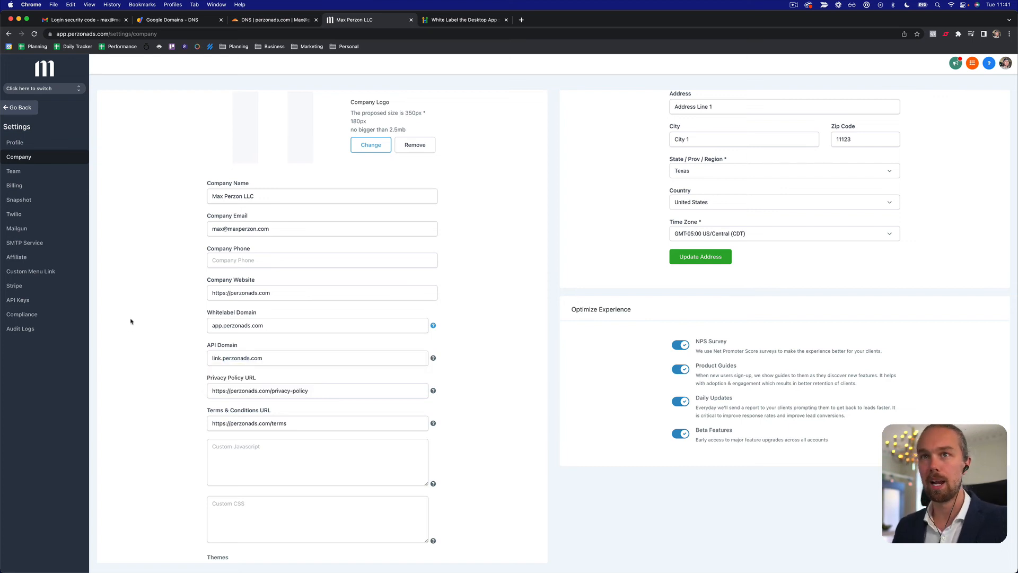
scroll(133, 322, "up", 2)
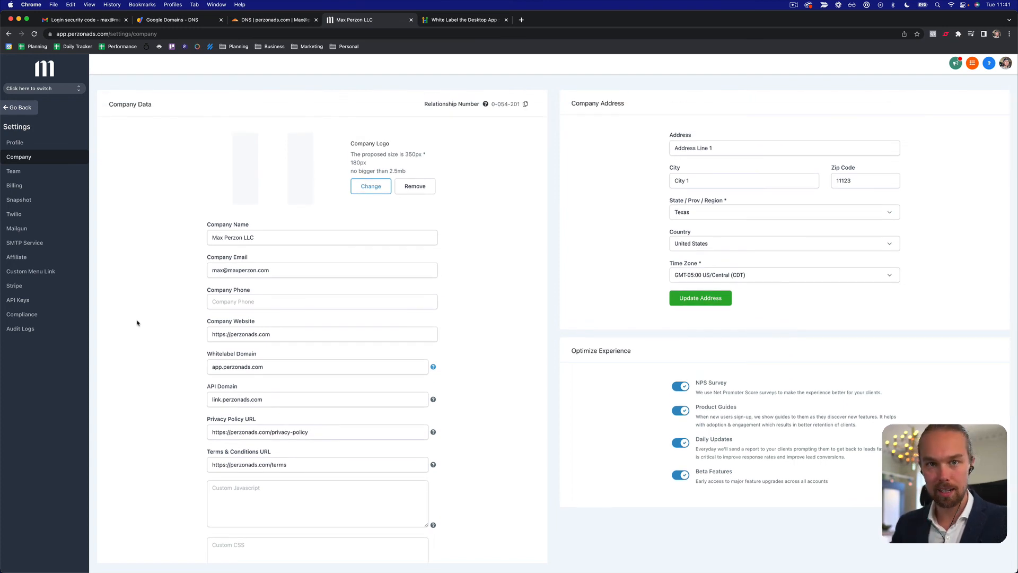
Step: Compare Keynote's white label domain slide with the HighLevel company settings
key("super+Tab")
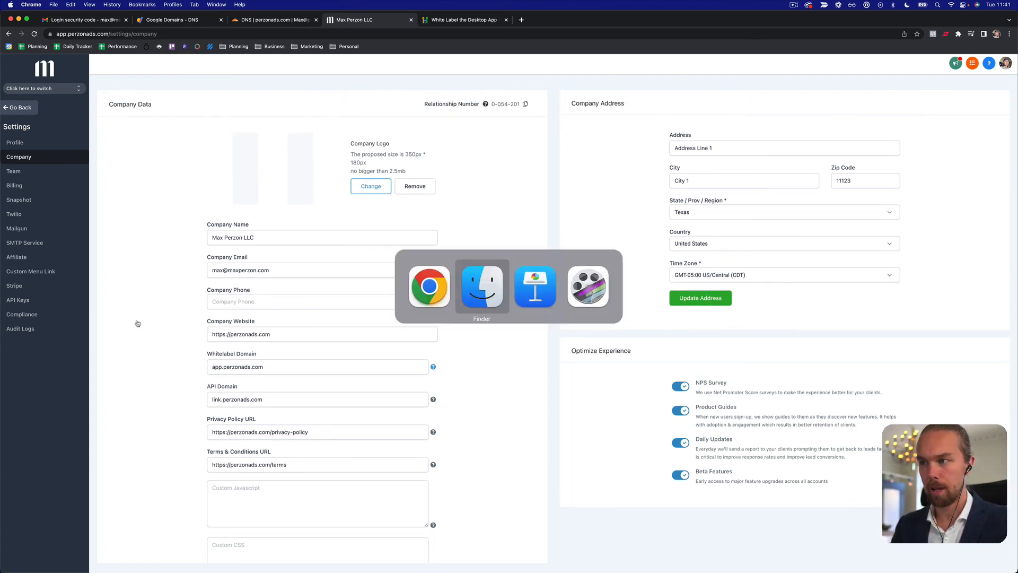
key("super+Tab")
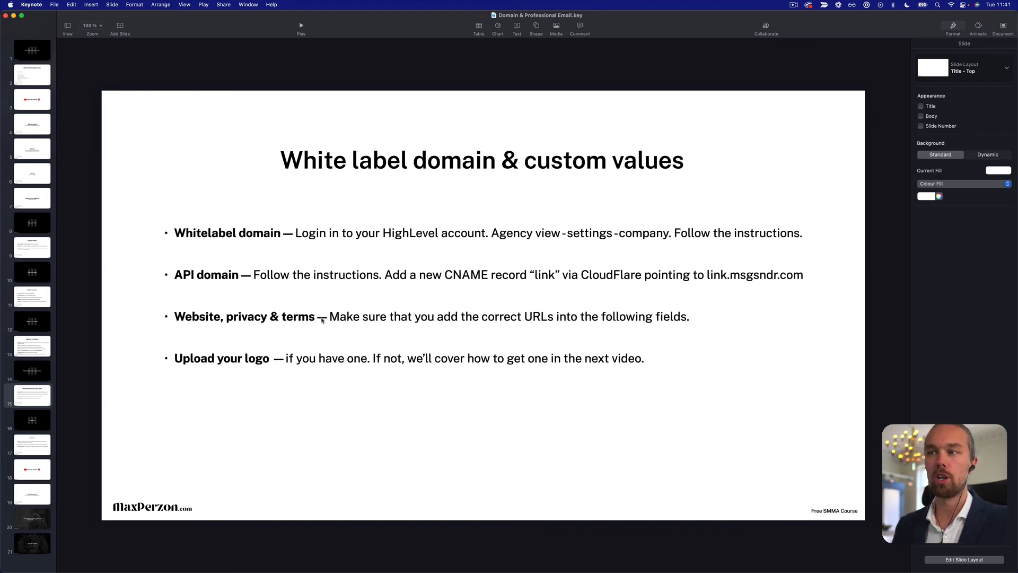
key("super+Tab")
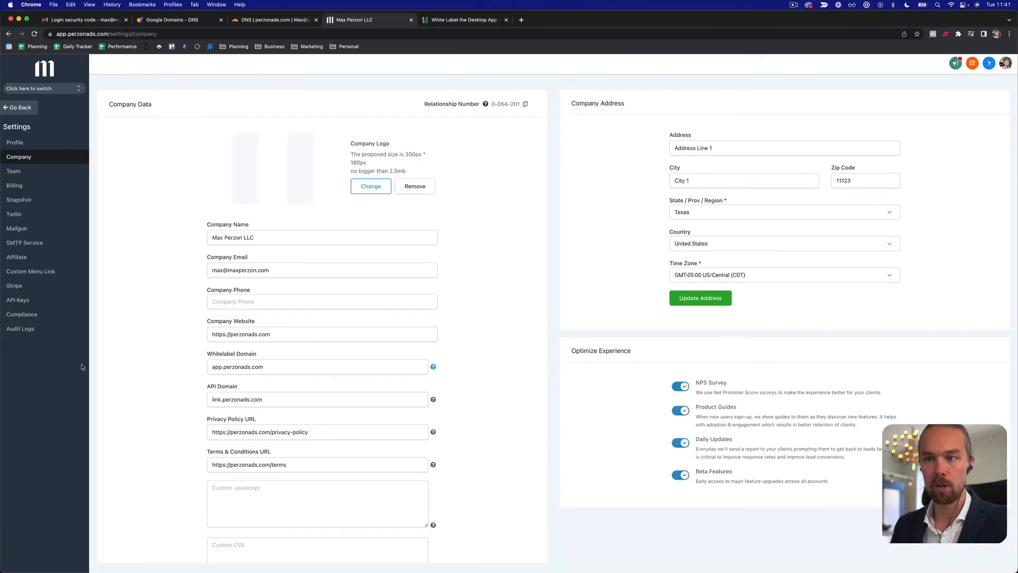
key("super+Tab")
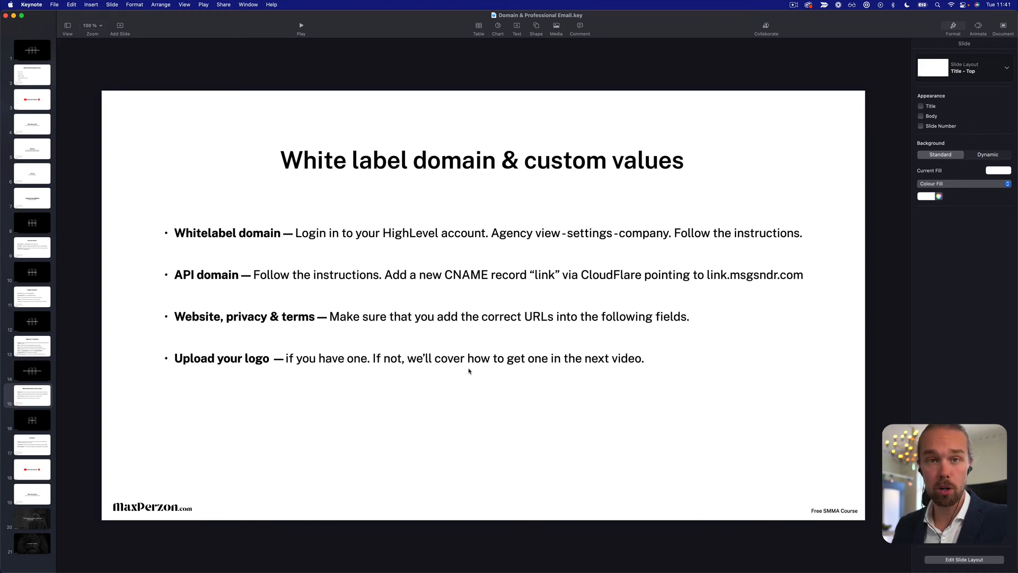
key("super+Tab")
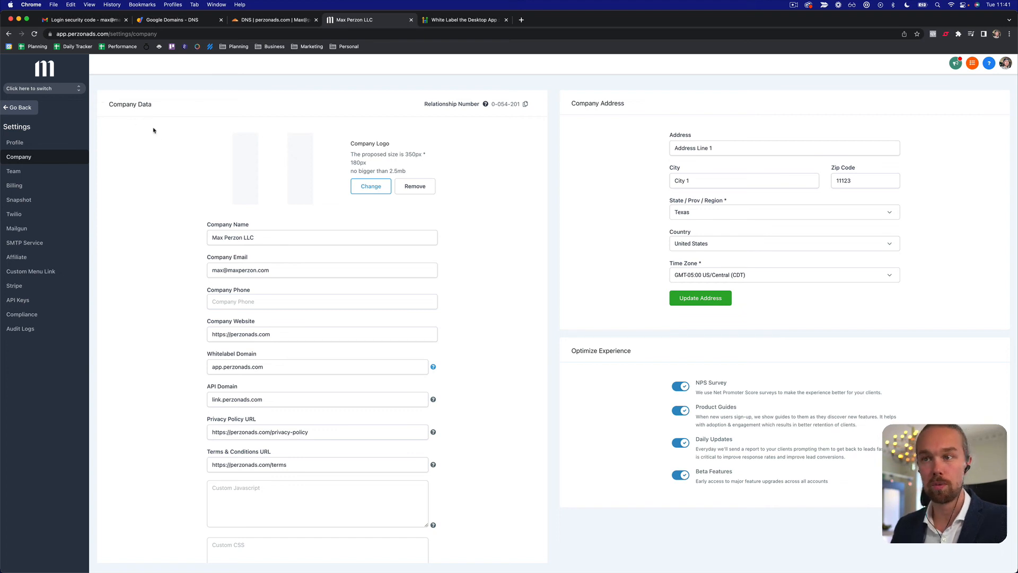
Step: Present the Keynote deck full screen starting from the Summary slide 16
key("super+Tab")
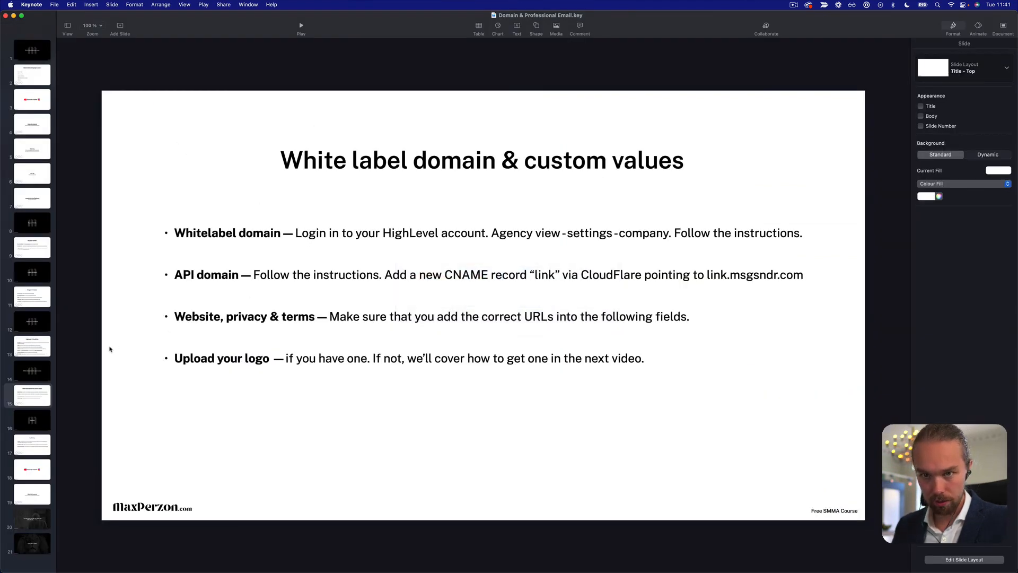
left_click(38, 424)
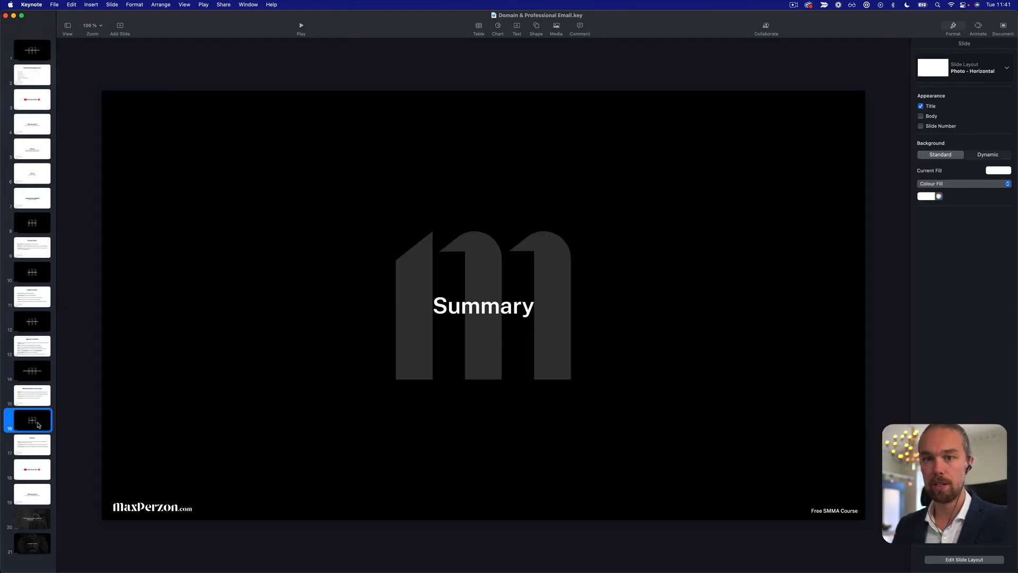
left_click(301, 26)
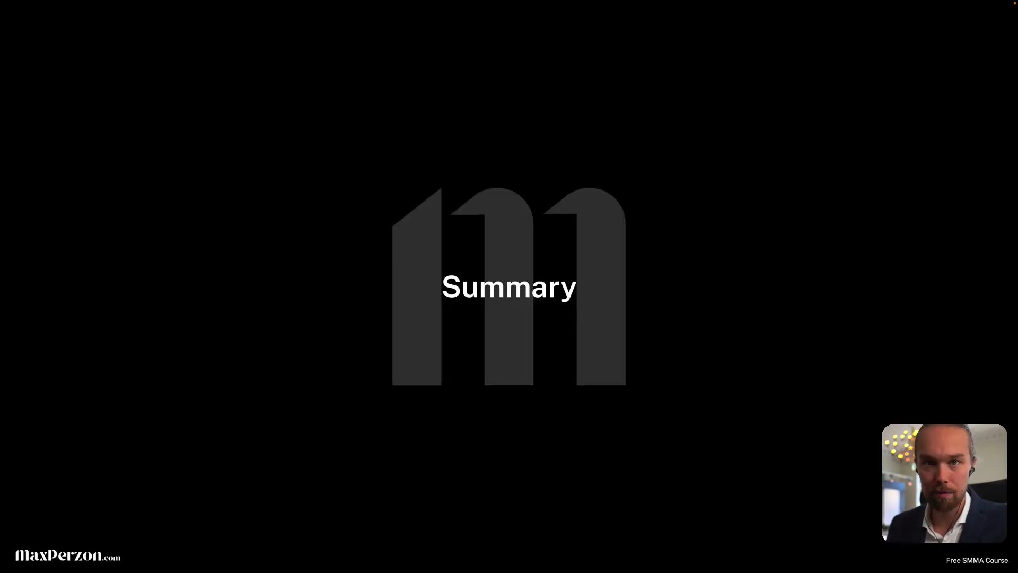